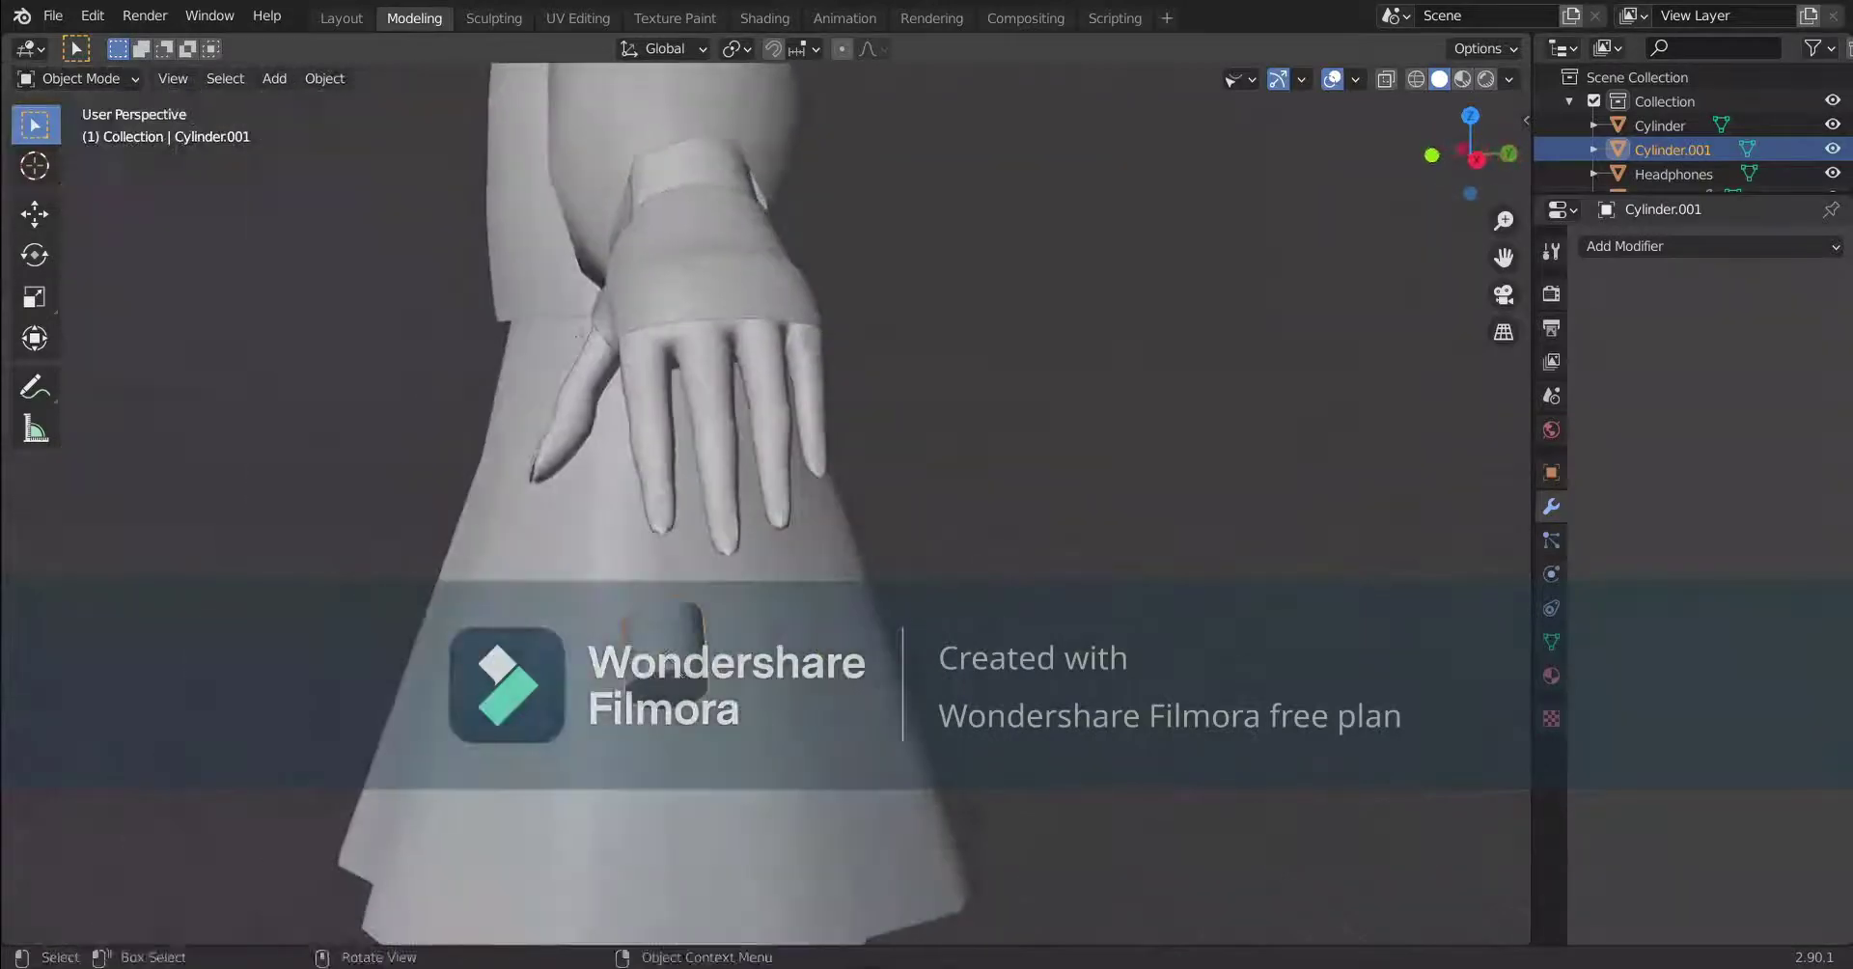
# Move the cylinder from beside the hand down to the fingers, adjusting its height along Z.
pyautogui.press('g')
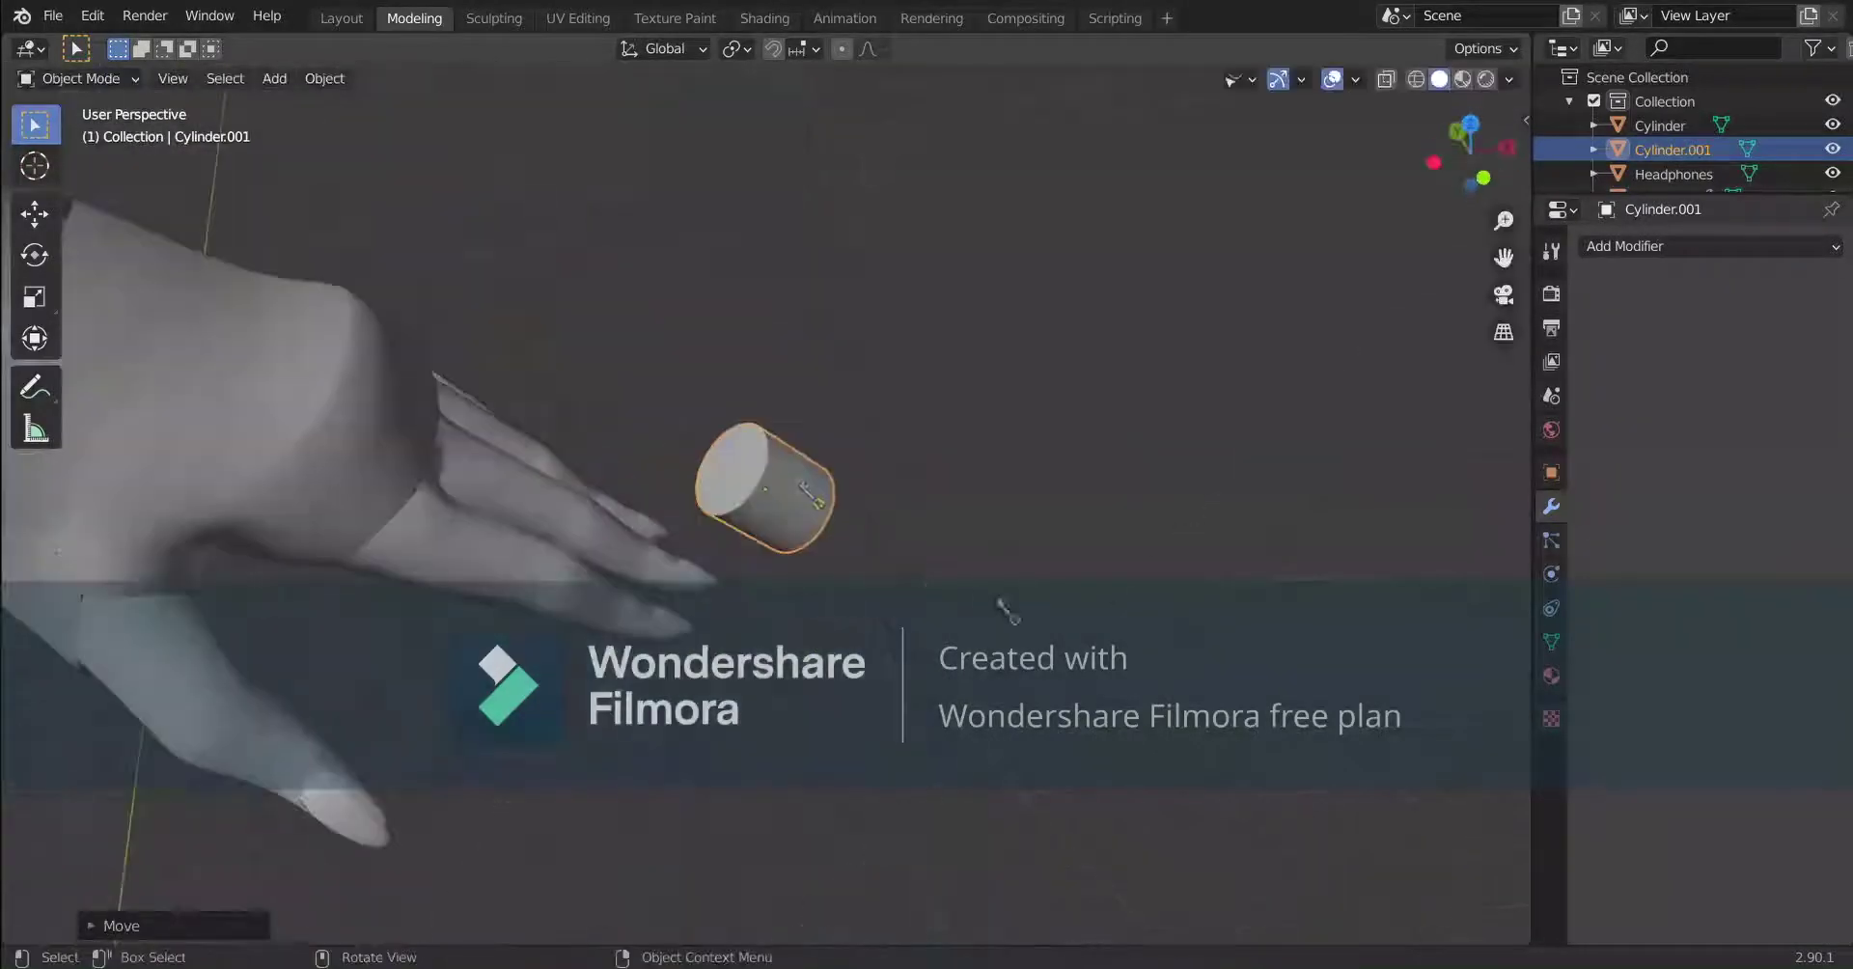
pyautogui.press('g')
pyautogui.press('z')
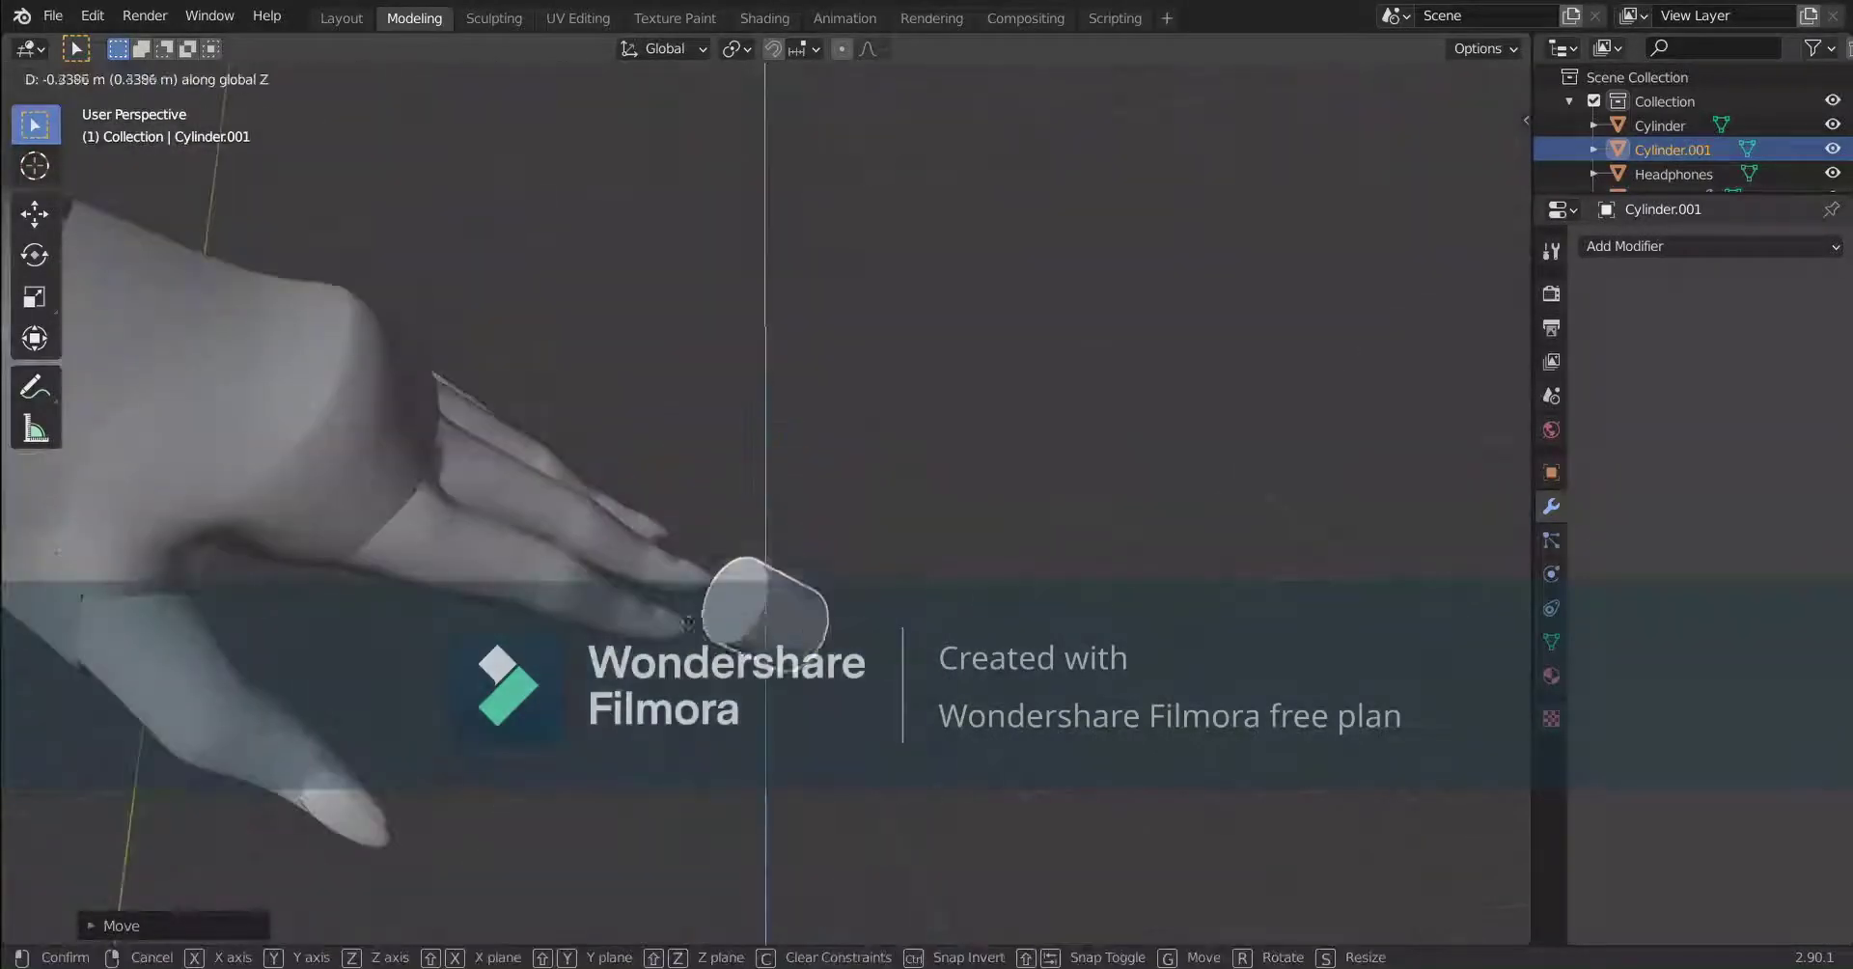
pyautogui.click(811, 649)
pyautogui.press('g')
pyautogui.click(679, 691)
pyautogui.press('g')
pyautogui.press('z')
pyautogui.click(679, 664)
pyautogui.press('g')
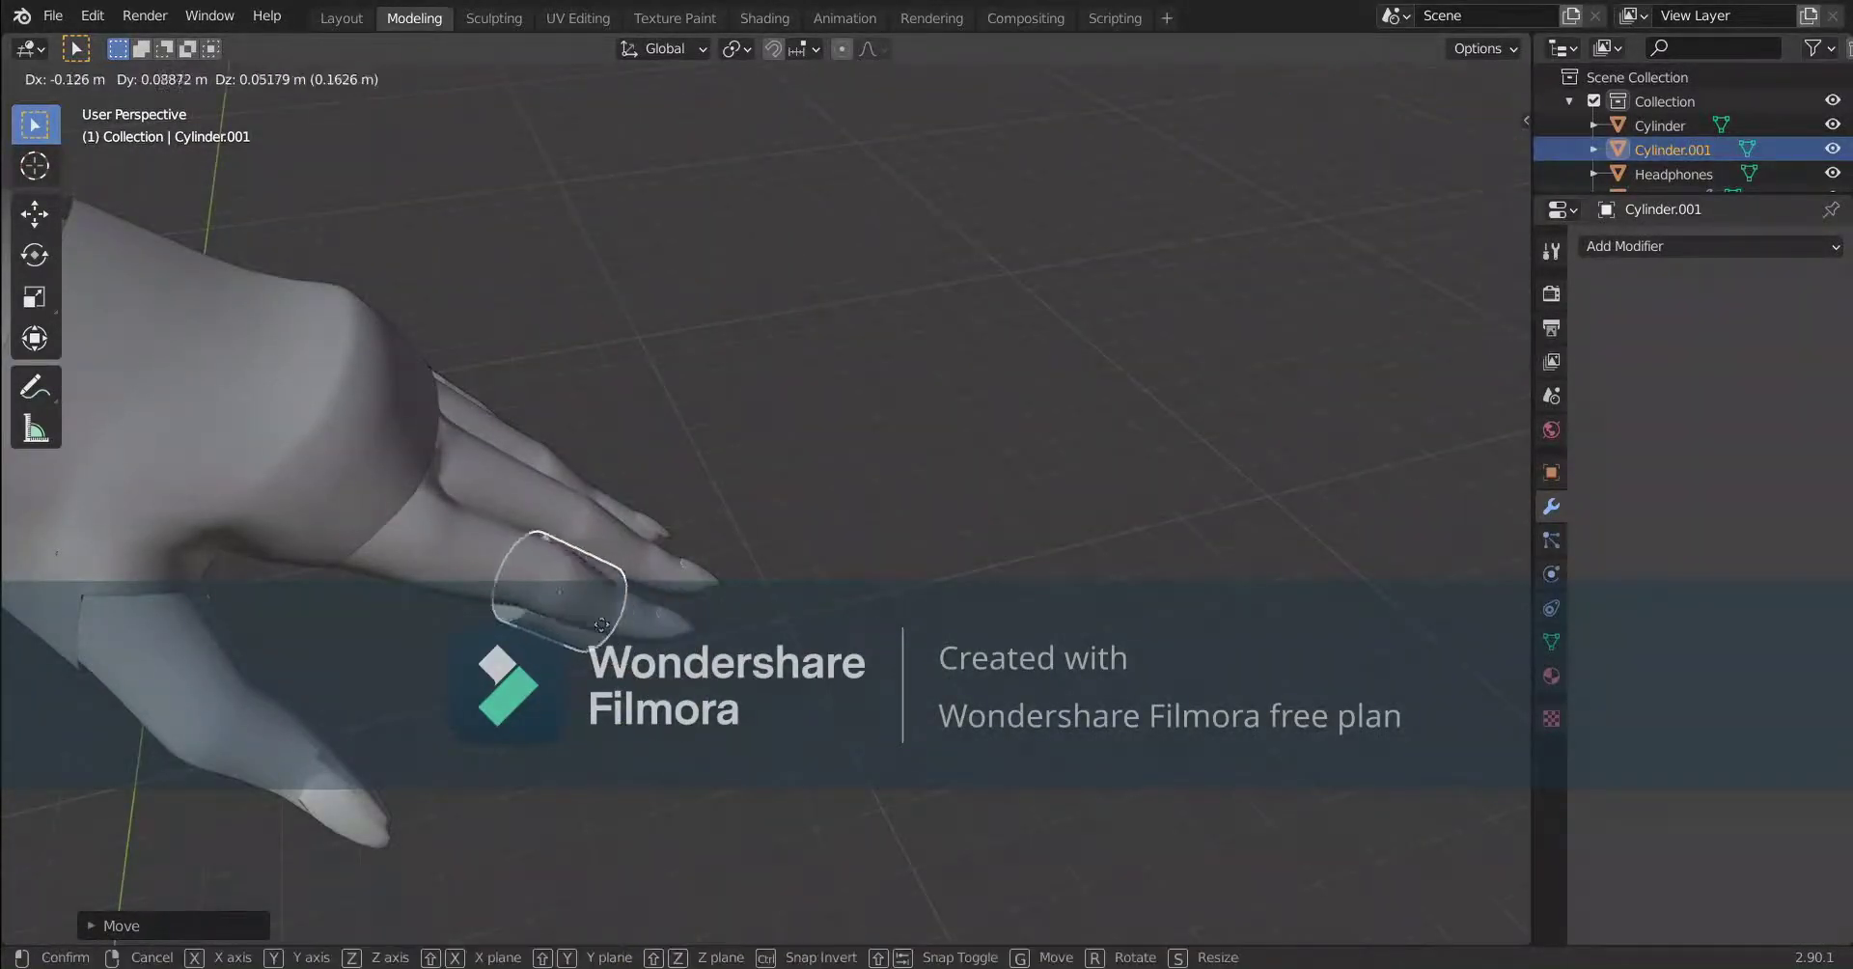
pyautogui.click(599, 589)
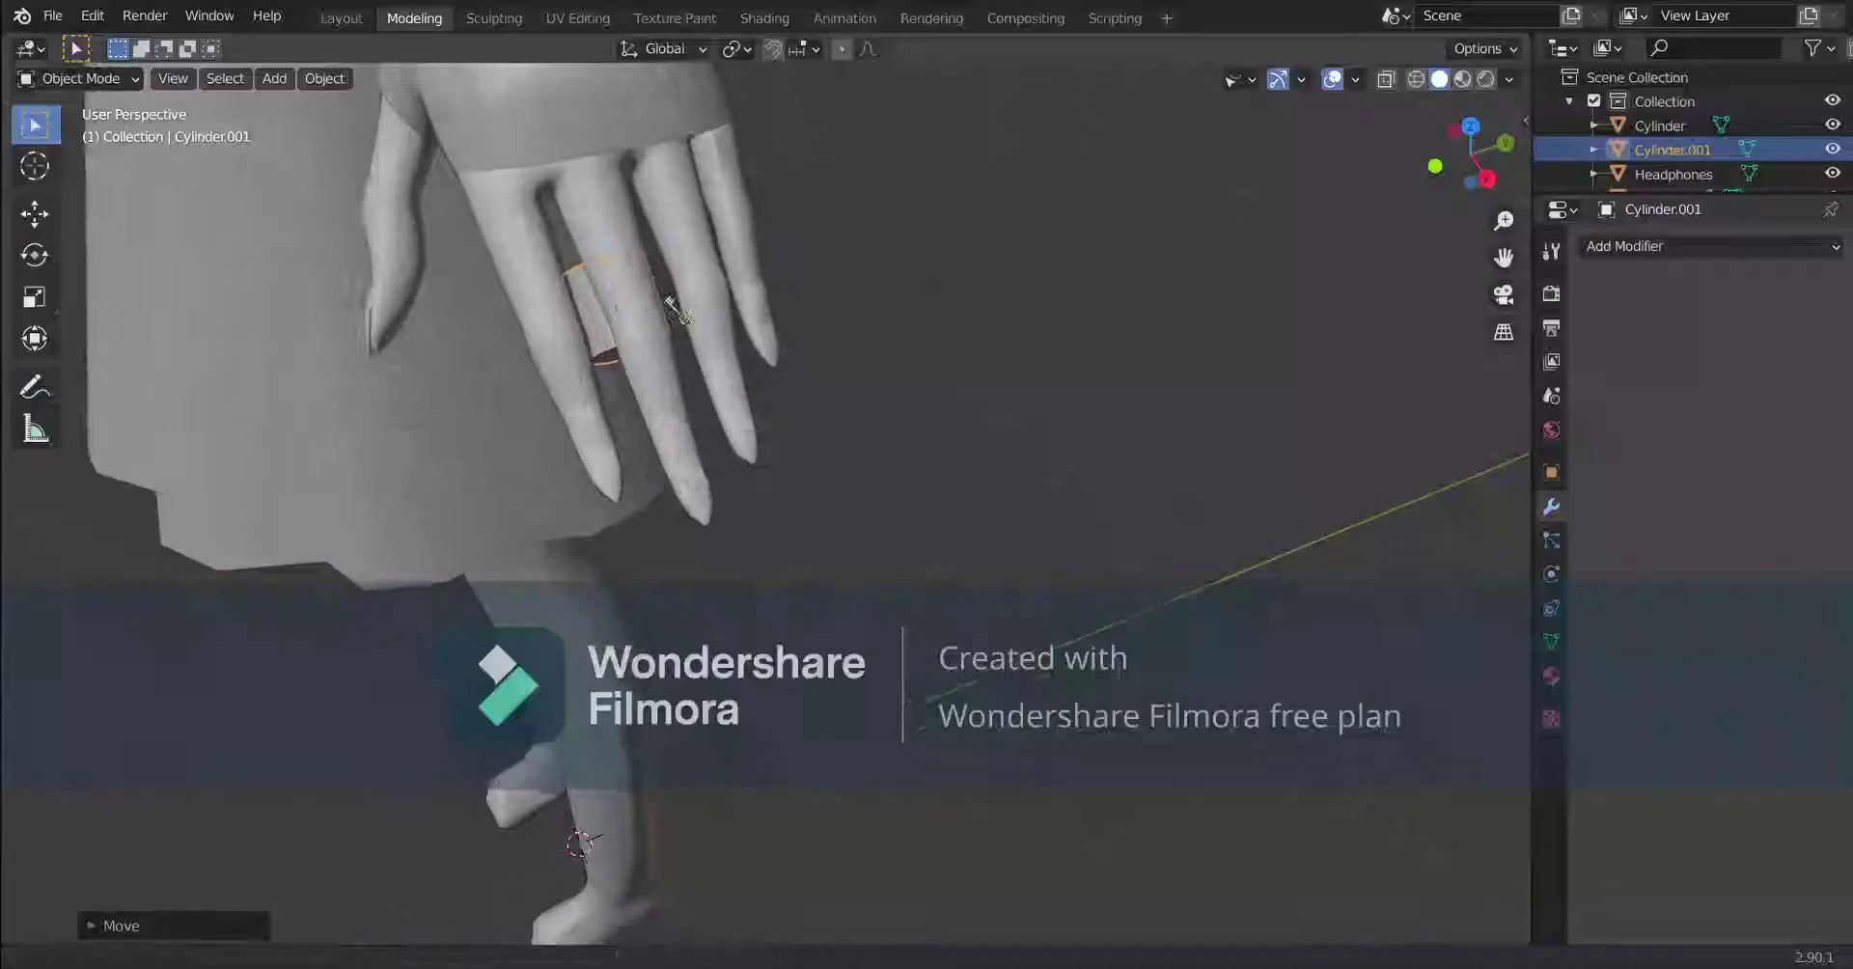
# Move the cylinder onto the base of the index finger, adjusting it along Z and Y.
pyautogui.press('g')
pyautogui.press('z')
pyautogui.click(675, 403)
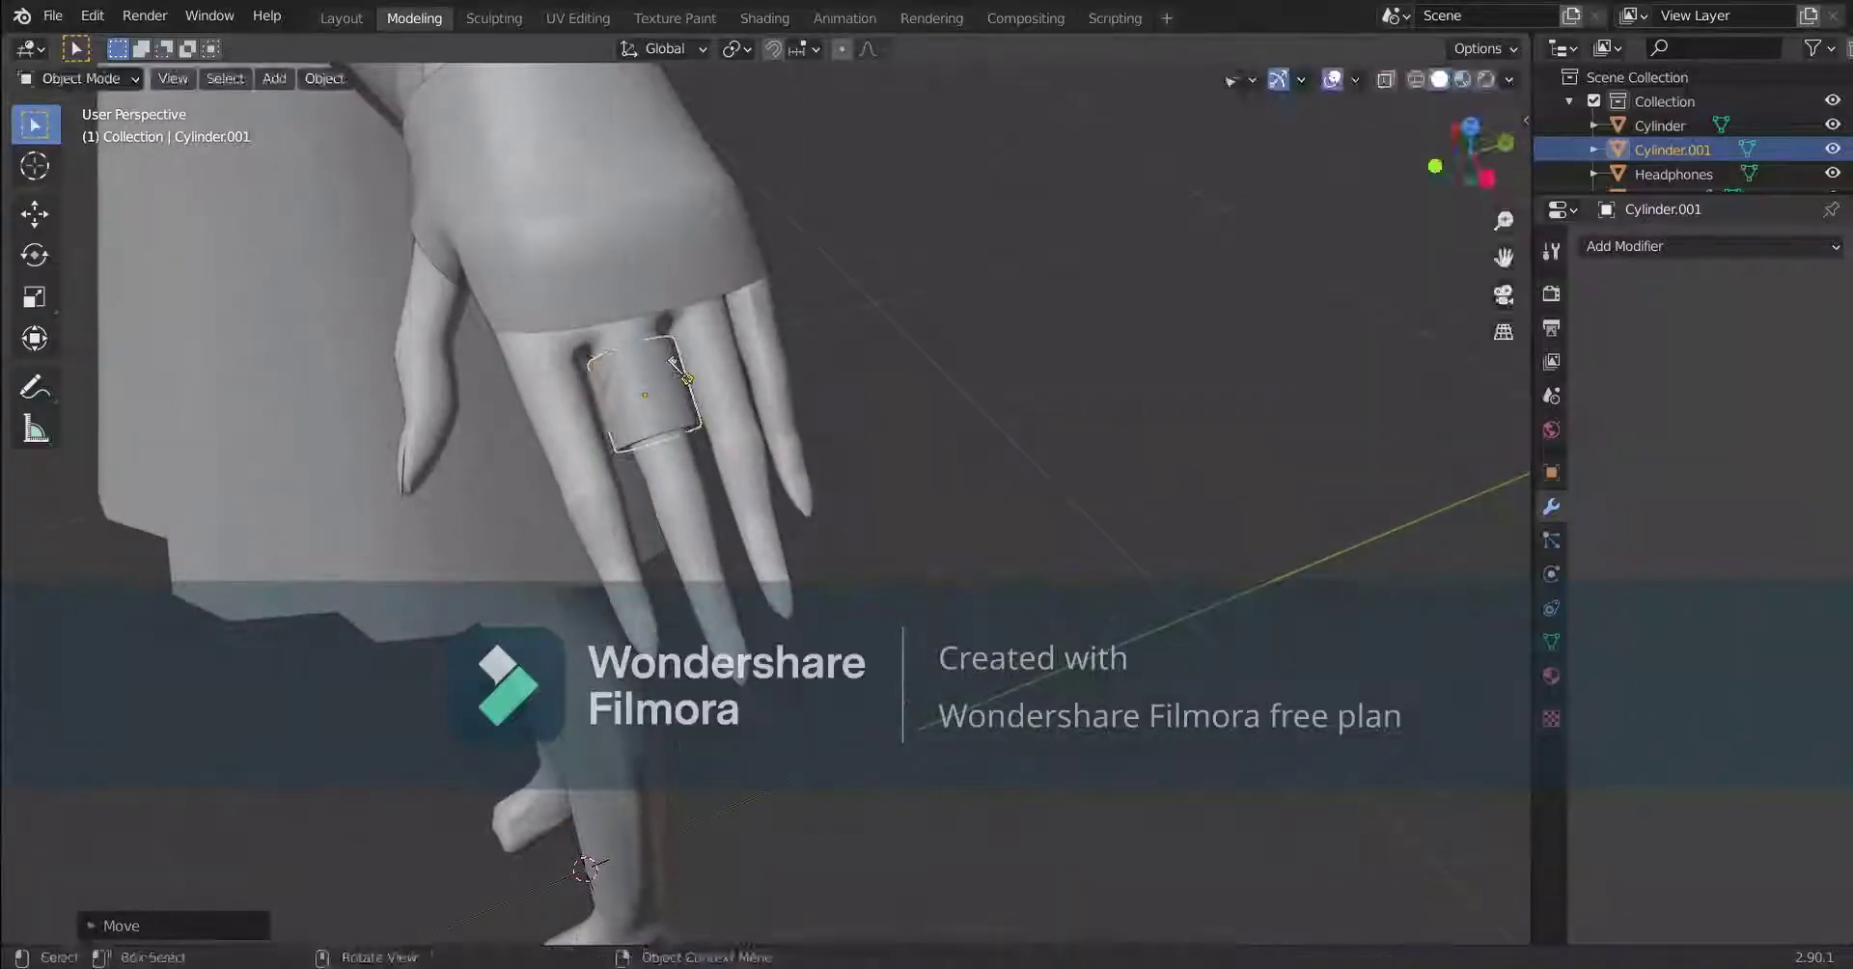
pyautogui.press('g')
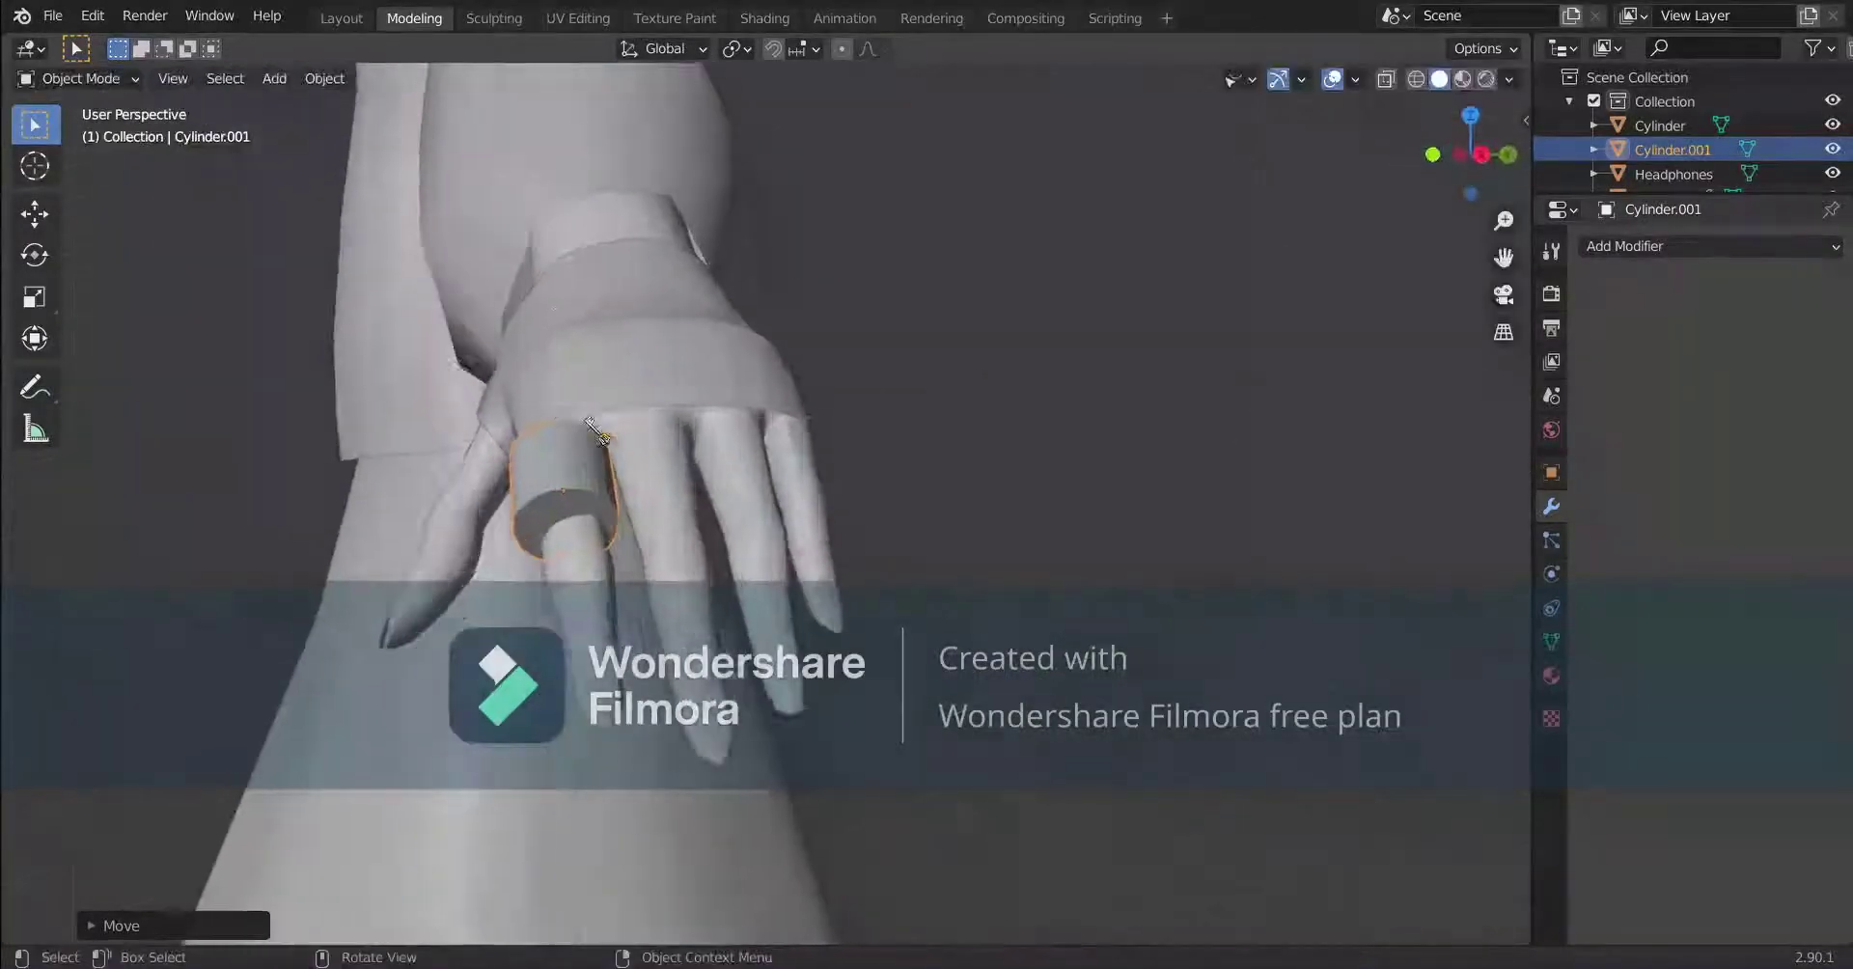
pyautogui.press('g')
pyautogui.press('z')
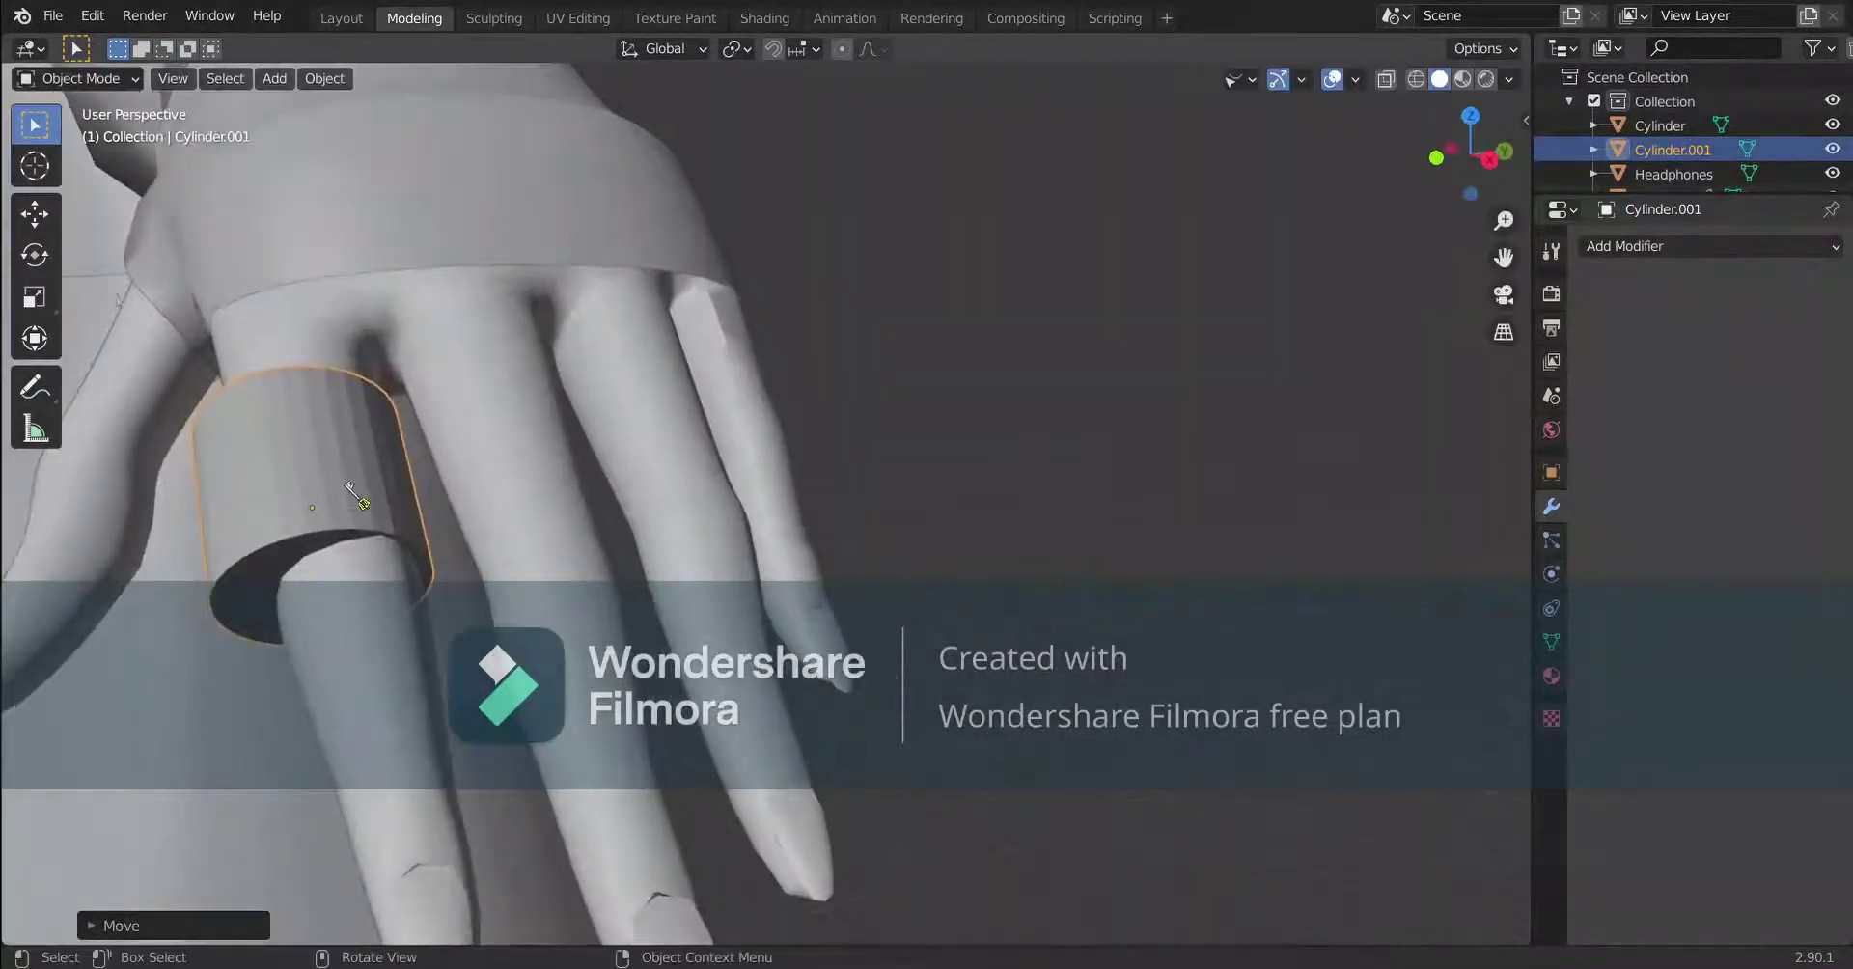
pyautogui.press('y')
pyautogui.click(370, 497)
# Center the cylinder around the index finger and scale it down to about 0.79.
pyautogui.moveTo(370, 497); pyautogui.dragTo(406, 483, button='middle')
pyautogui.press('g')
pyautogui.click(380, 422)
pyautogui.press('g')
pyautogui.press('z')
pyautogui.click(537, 633)
pyautogui.press('s')
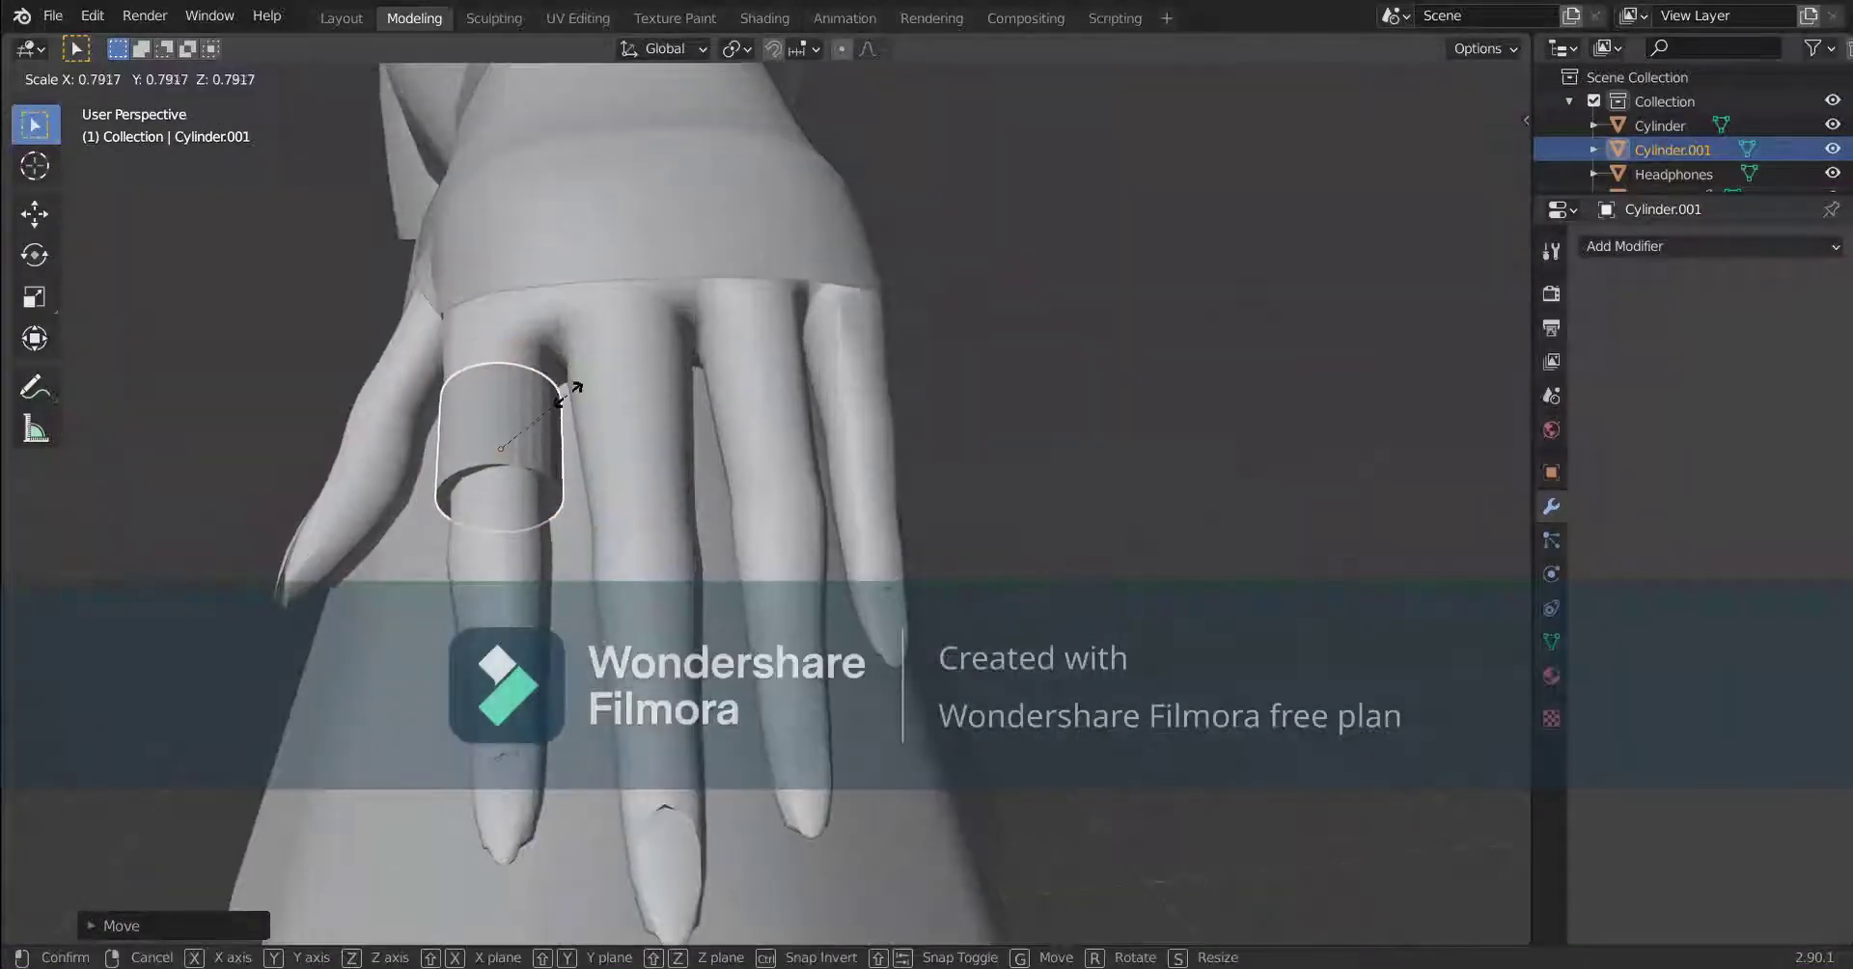
pyautogui.click(576, 388)
# Delete the two end cap faces of the cylinder to turn it into an open ring.
pyautogui.moveTo(576, 388); pyautogui.dragTo(401, 425, button='middle')
pyautogui.press('Tab')
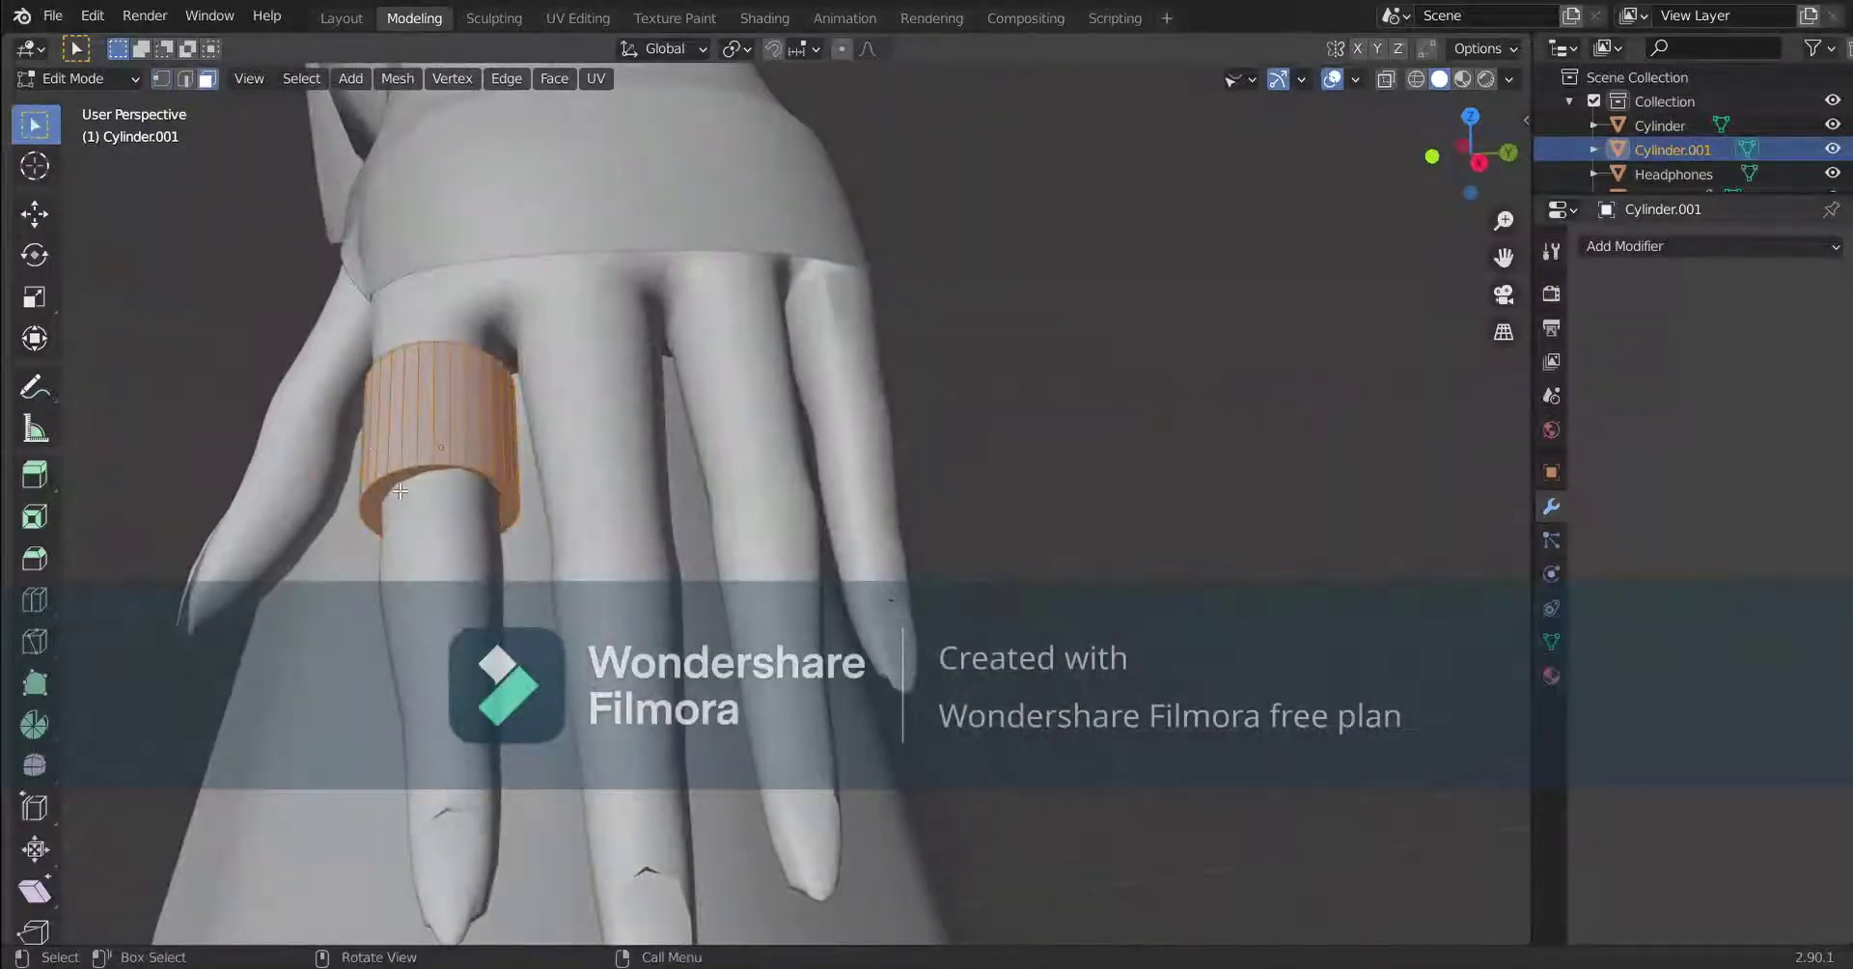
pyautogui.click(400, 492)
pyautogui.moveTo(400, 492); pyautogui.dragTo(419, 689, button='middle')
pyautogui.keyDown('shift'); pyautogui.click(629, 687); pyautogui.keyUp('shift')
pyautogui.press('x')
pyautogui.click(415, 717)
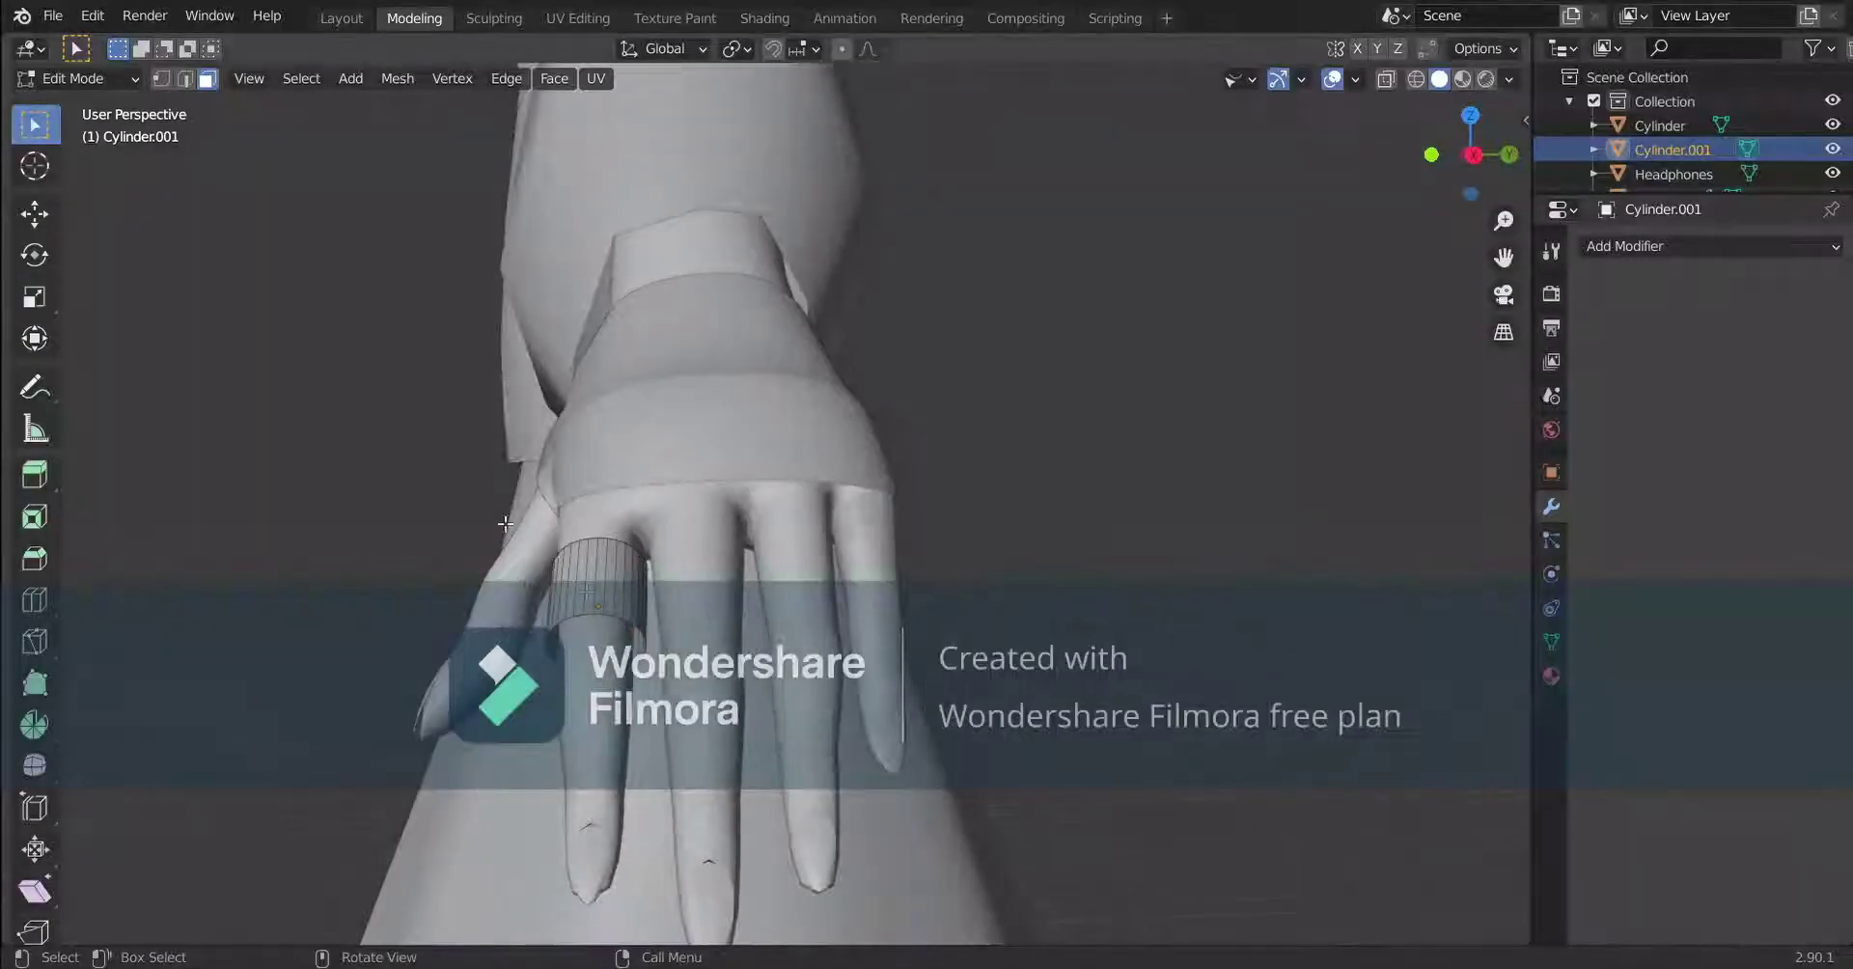
# Rotate the ring mesh slightly to follow the index finger, reposition it, and scale it to about 0.88.
pyautogui.press('r')
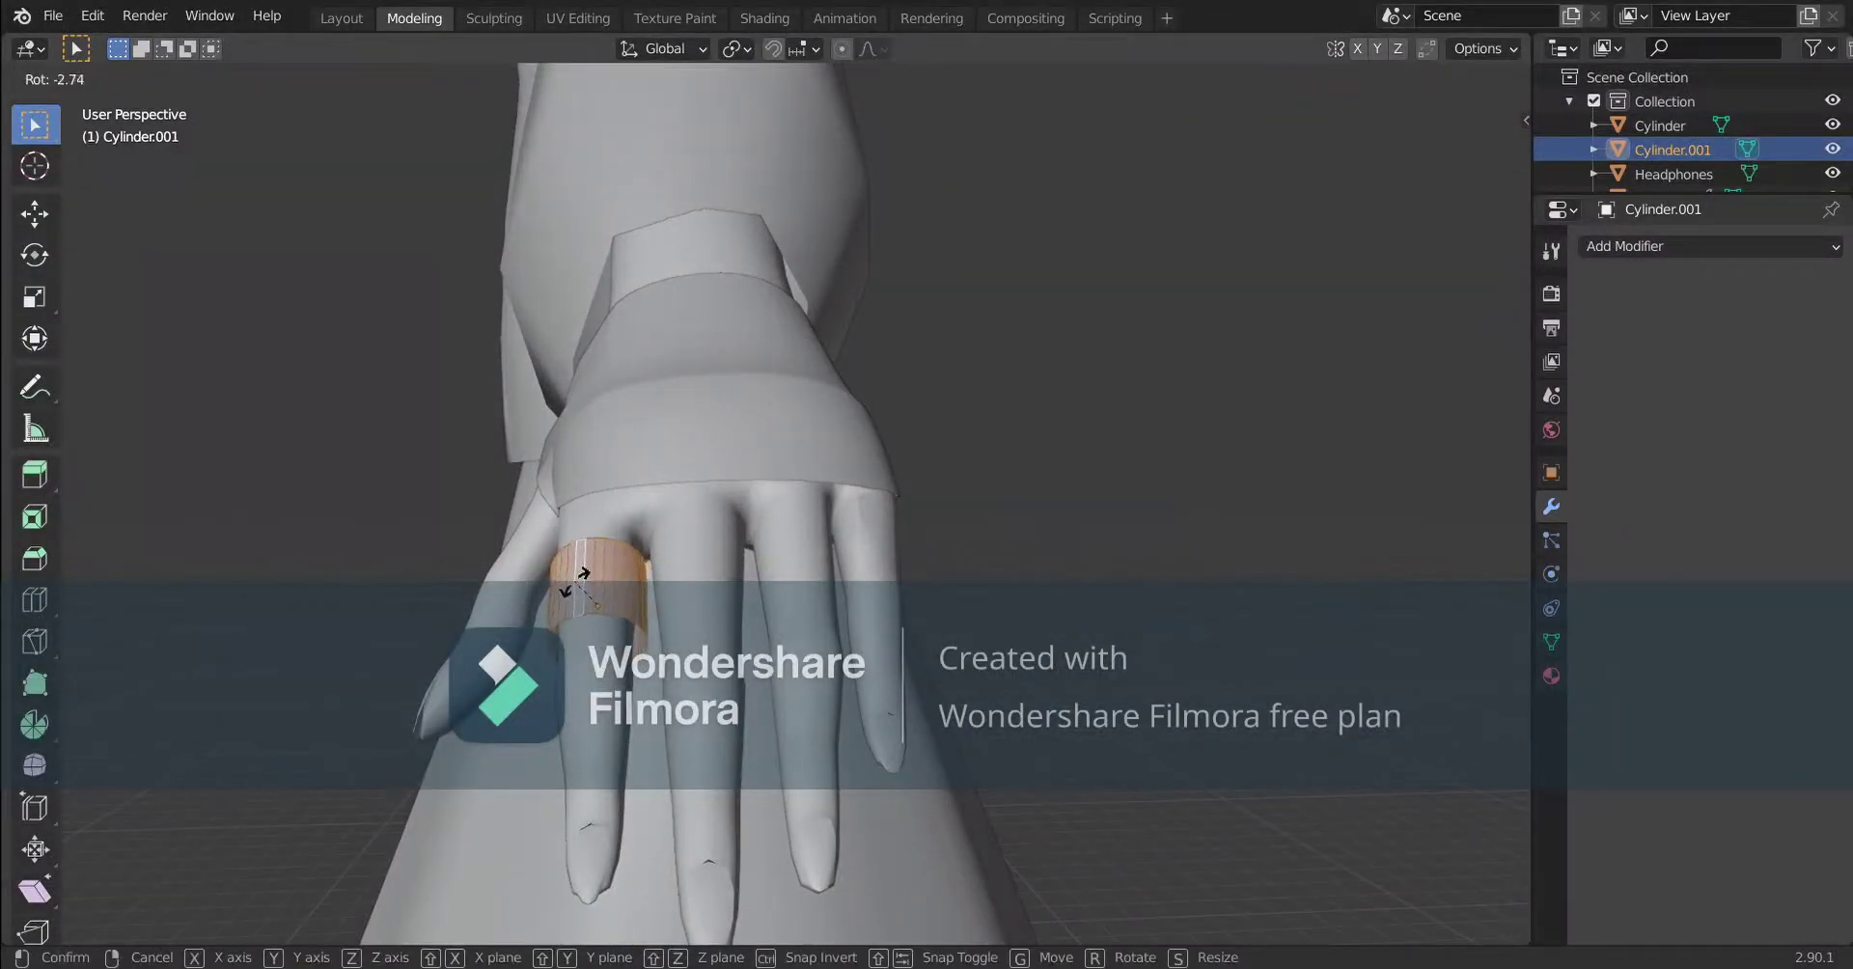
pyautogui.click(583, 577)
pyautogui.moveTo(583, 577); pyautogui.dragTo(568, 439, button='middle')
pyautogui.press('g')
pyautogui.click(573, 544)
pyautogui.press('s')
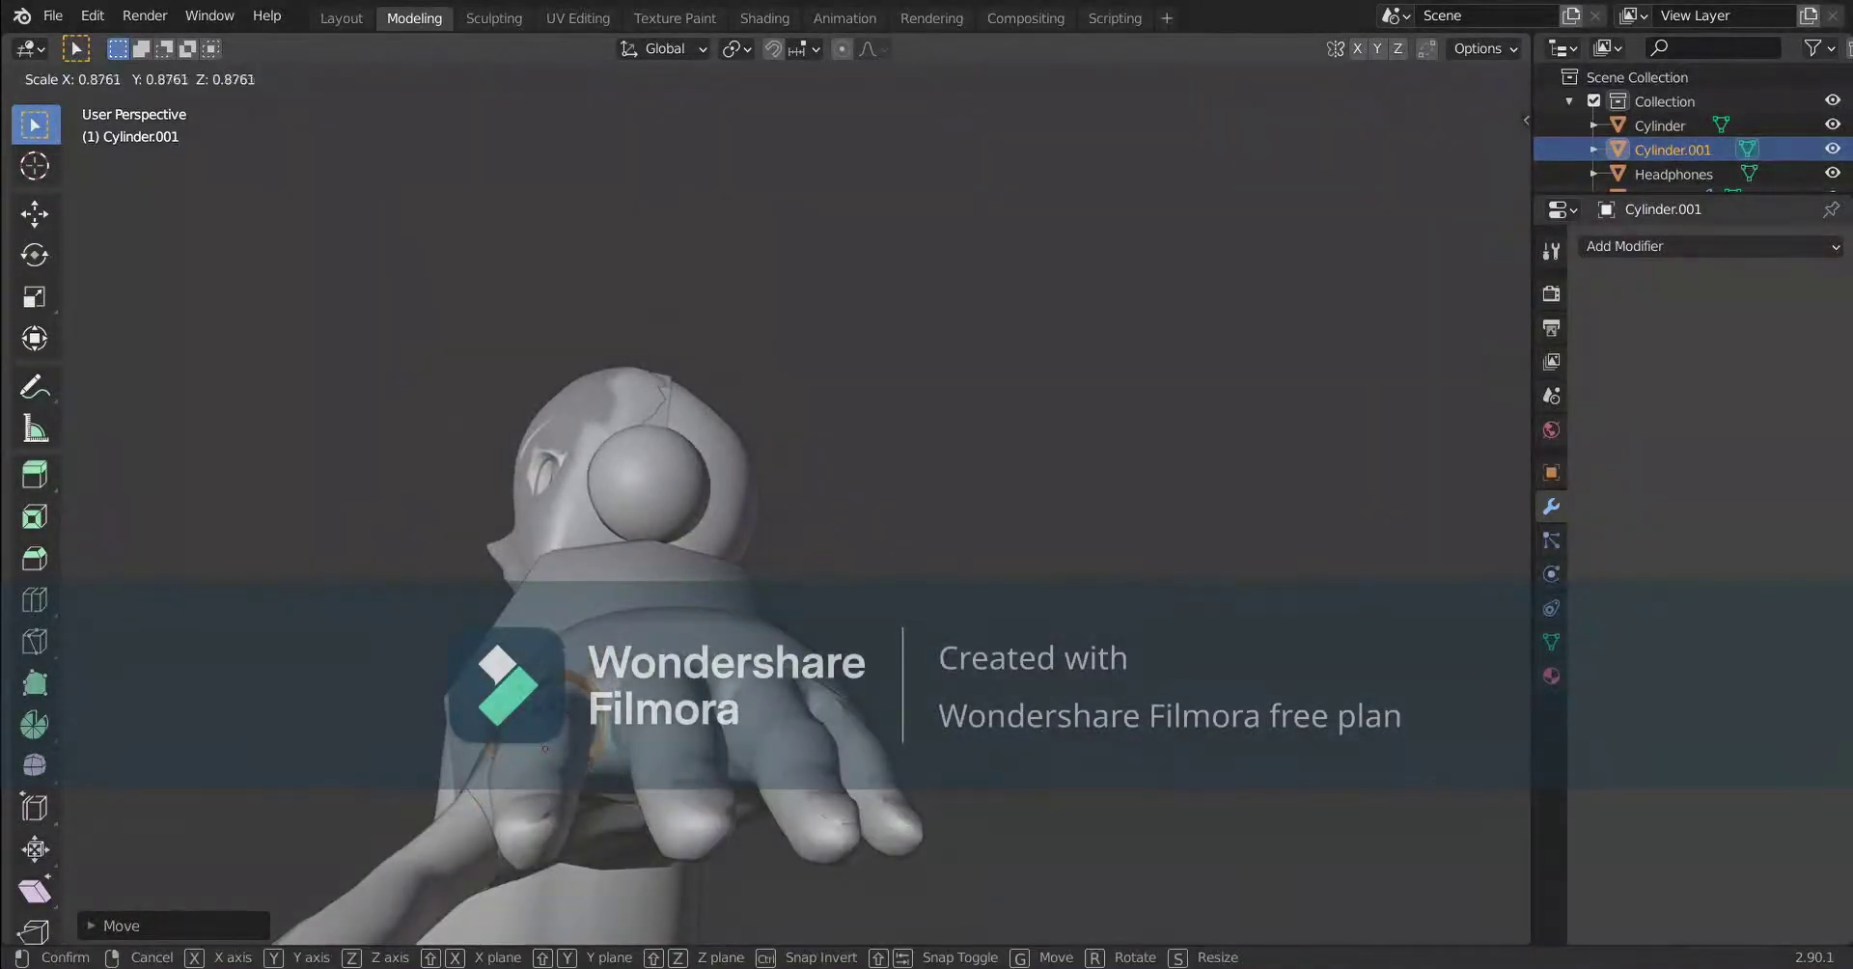
pyautogui.click(543, 713)
# Adjust the ring mesh's height along Z and resize it to fit the index finger more closely.
pyautogui.press('g')
pyautogui.moveTo(542, 712); pyautogui.dragTo(459, 618, button='middle')
pyautogui.press('z')
pyautogui.click(552, 618)
pyautogui.press('s')
pyautogui.click(554, 678)
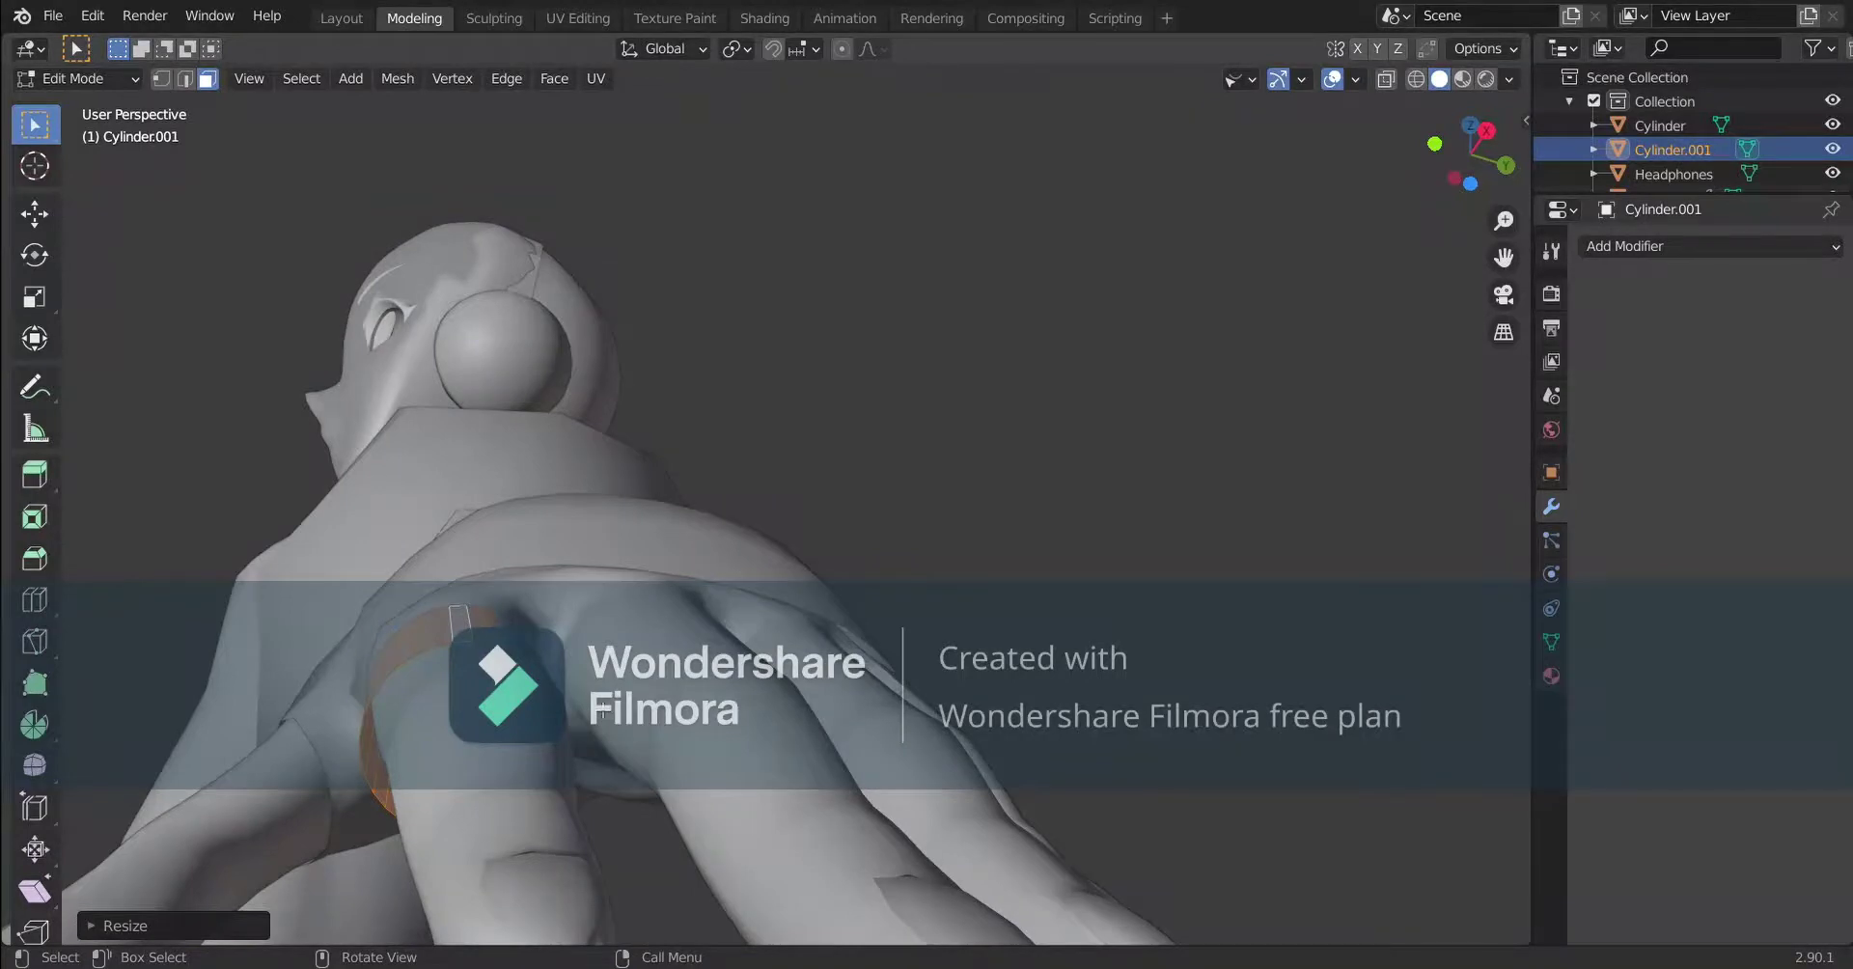
# Shift the ring mesh along X, Y and Z until it surrounds the base of the index finger.
pyautogui.moveTo(600, 710); pyautogui.dragTo(655, 525, button='middle')
pyautogui.press('g')
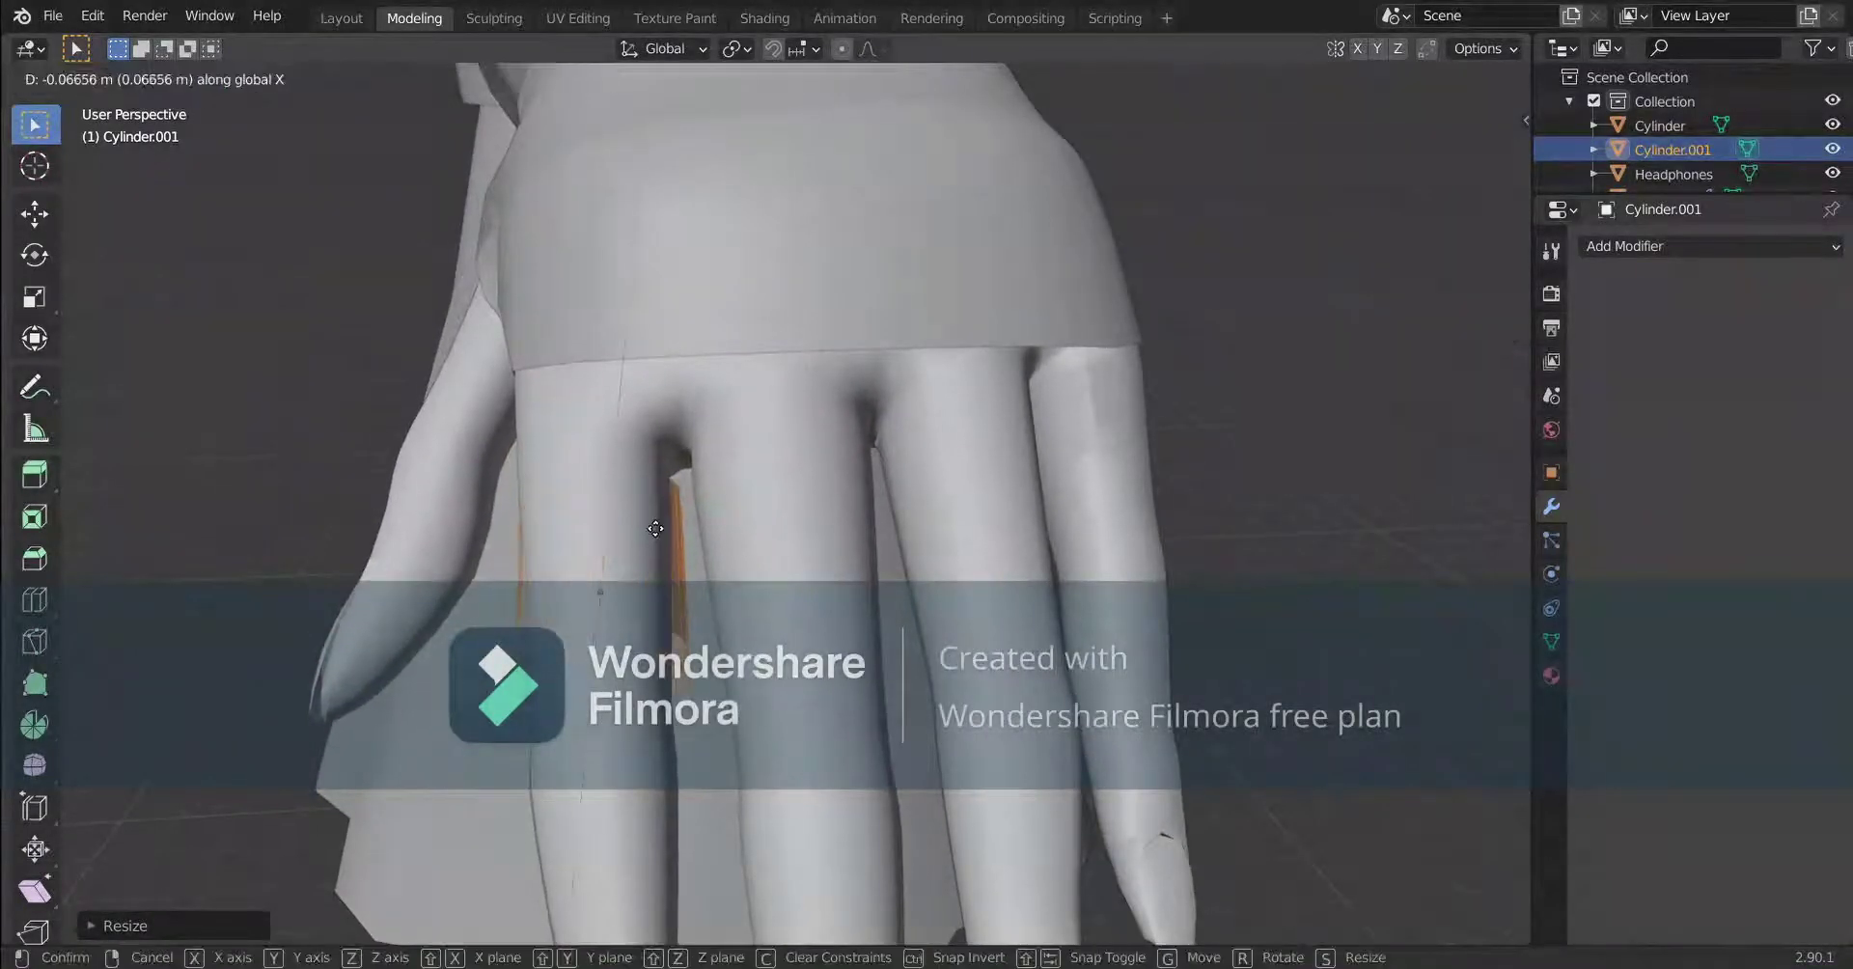
pyautogui.click(630, 430)
pyautogui.press('g')
pyautogui.press('y')
pyautogui.click(637, 453)
pyautogui.moveTo(637, 454); pyautogui.dragTo(820, 464, button='middle')
pyautogui.press('g')
pyautogui.press('z')
pyautogui.click(728, 494)
pyautogui.press('g')
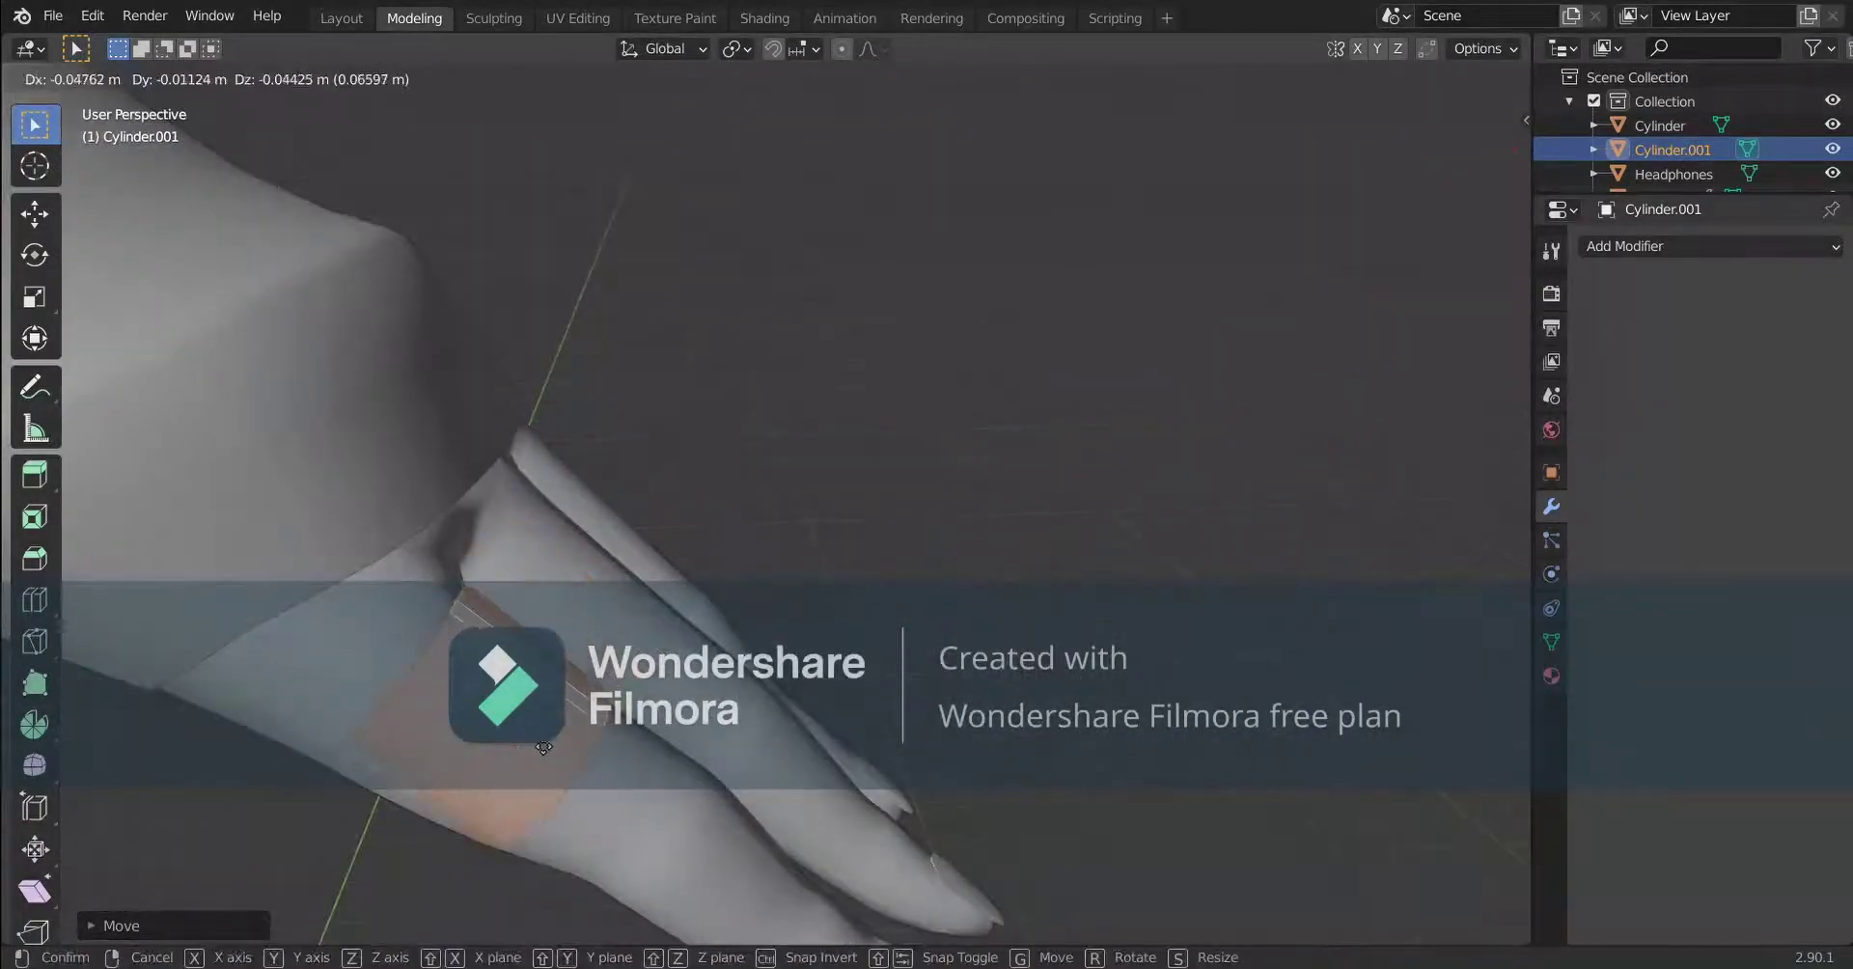
pyautogui.click(772, 550)
# Move the ring mesh along Y and resize it to sit close around the finger.
pyautogui.moveTo(772, 551); pyautogui.dragTo(614, 372, button='middle')
pyautogui.press('g')
pyautogui.press('y')
pyautogui.click(583, 542)
pyautogui.press('s')
pyautogui.click(616, 364)
# Save the Blender file.
pyautogui.moveTo(557, 595); pyautogui.dragTo(514, 705, button='middle')
pyautogui.click(53, 16)
pyautogui.click(102, 177)
pyautogui.scroll(2, 290, 366)
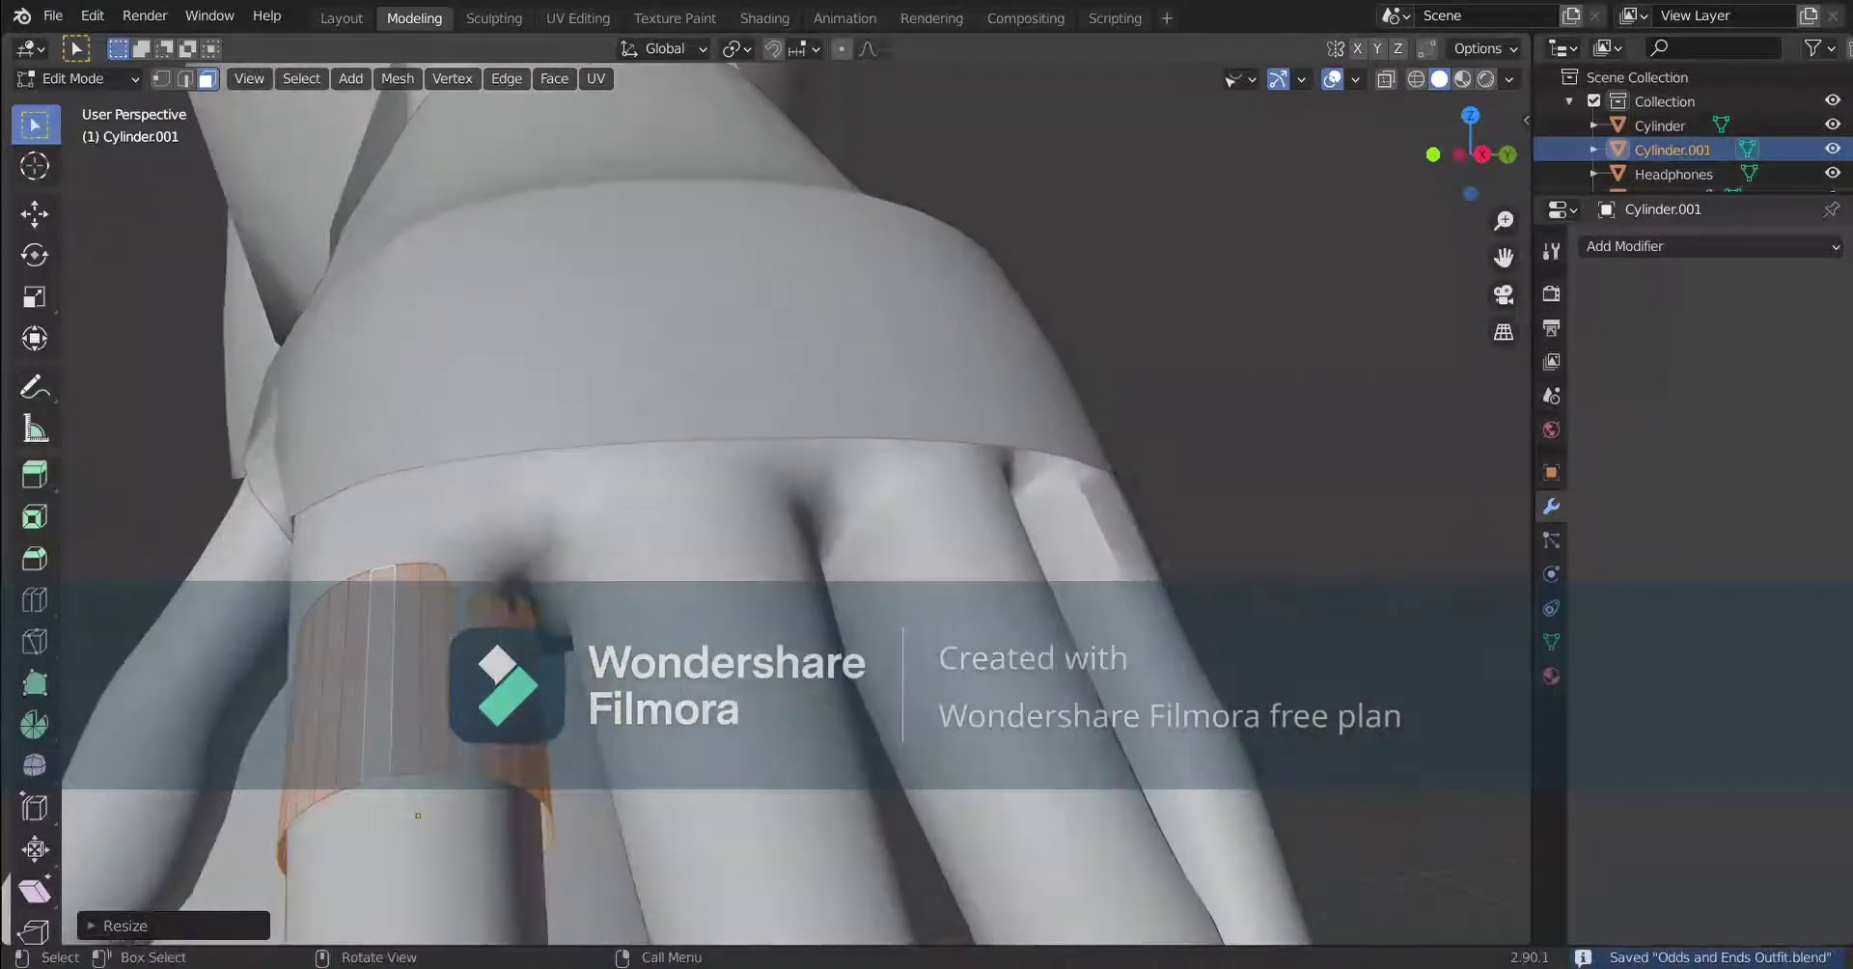
# Try to move the ring geometry where the finger pokes through near the knuckle gap.
pyautogui.click(395, 511)
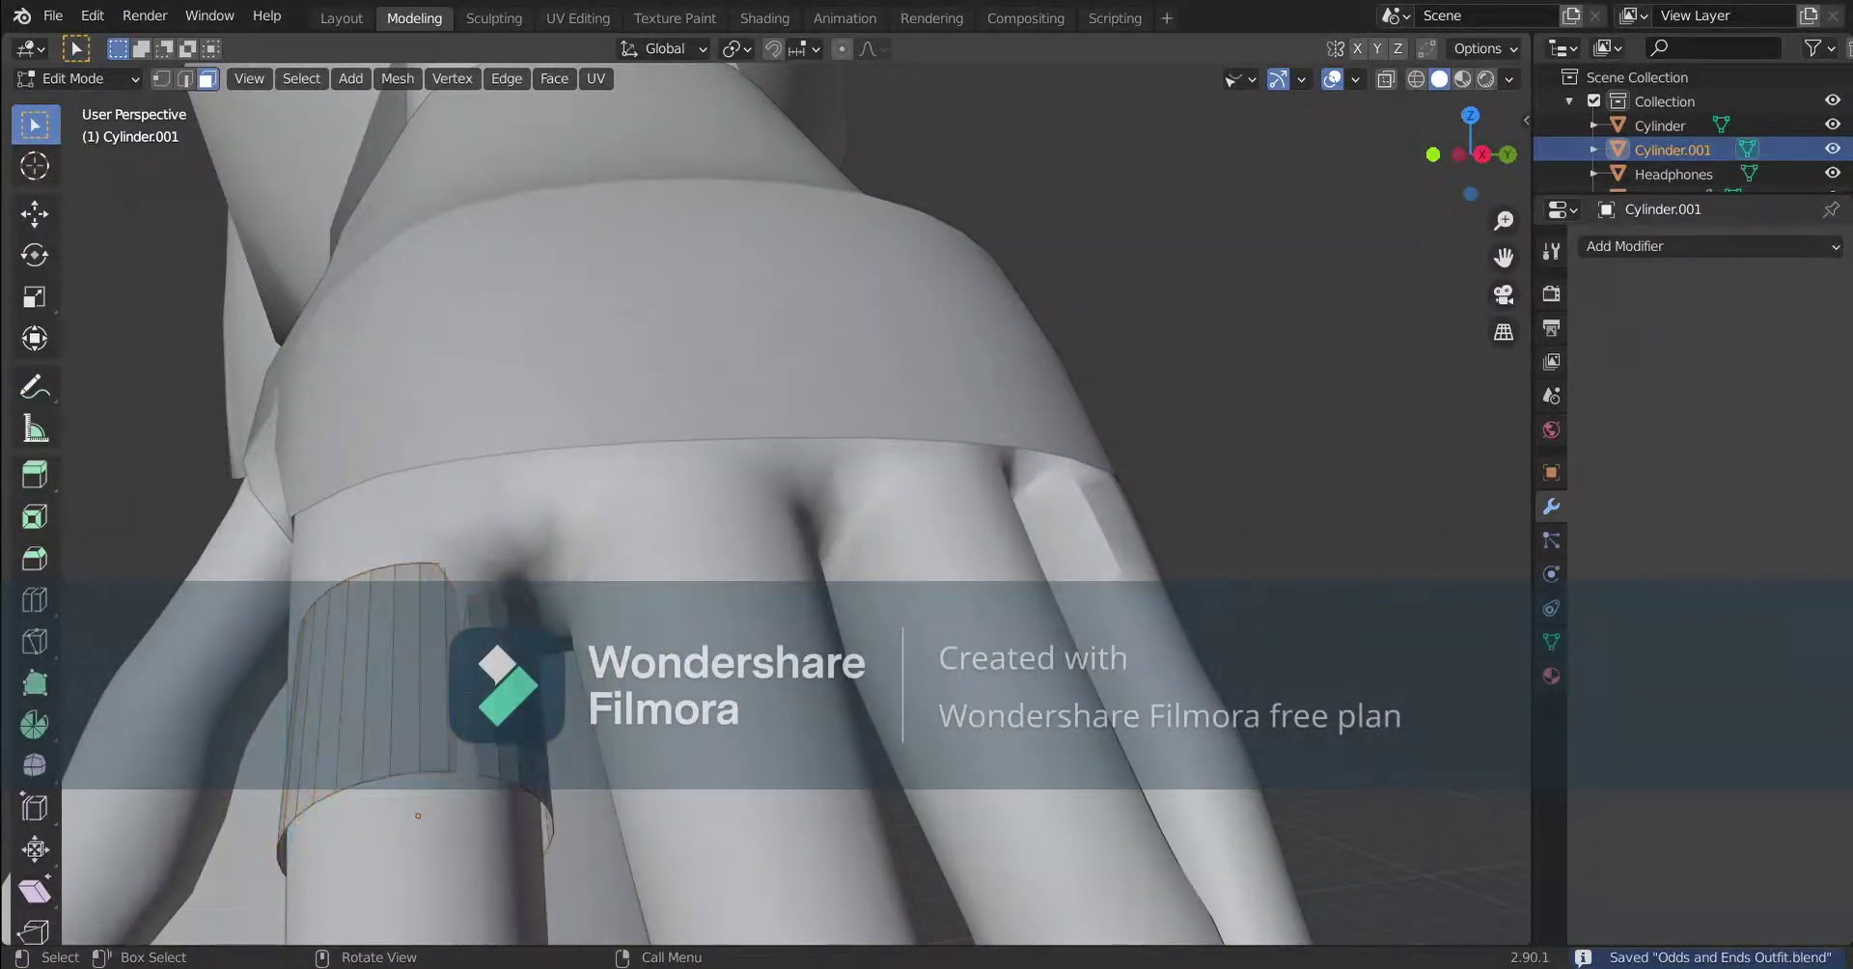
pyautogui.press('g')
pyautogui.press('z')
pyautogui.click(465, 683)
pyautogui.press('Tab')
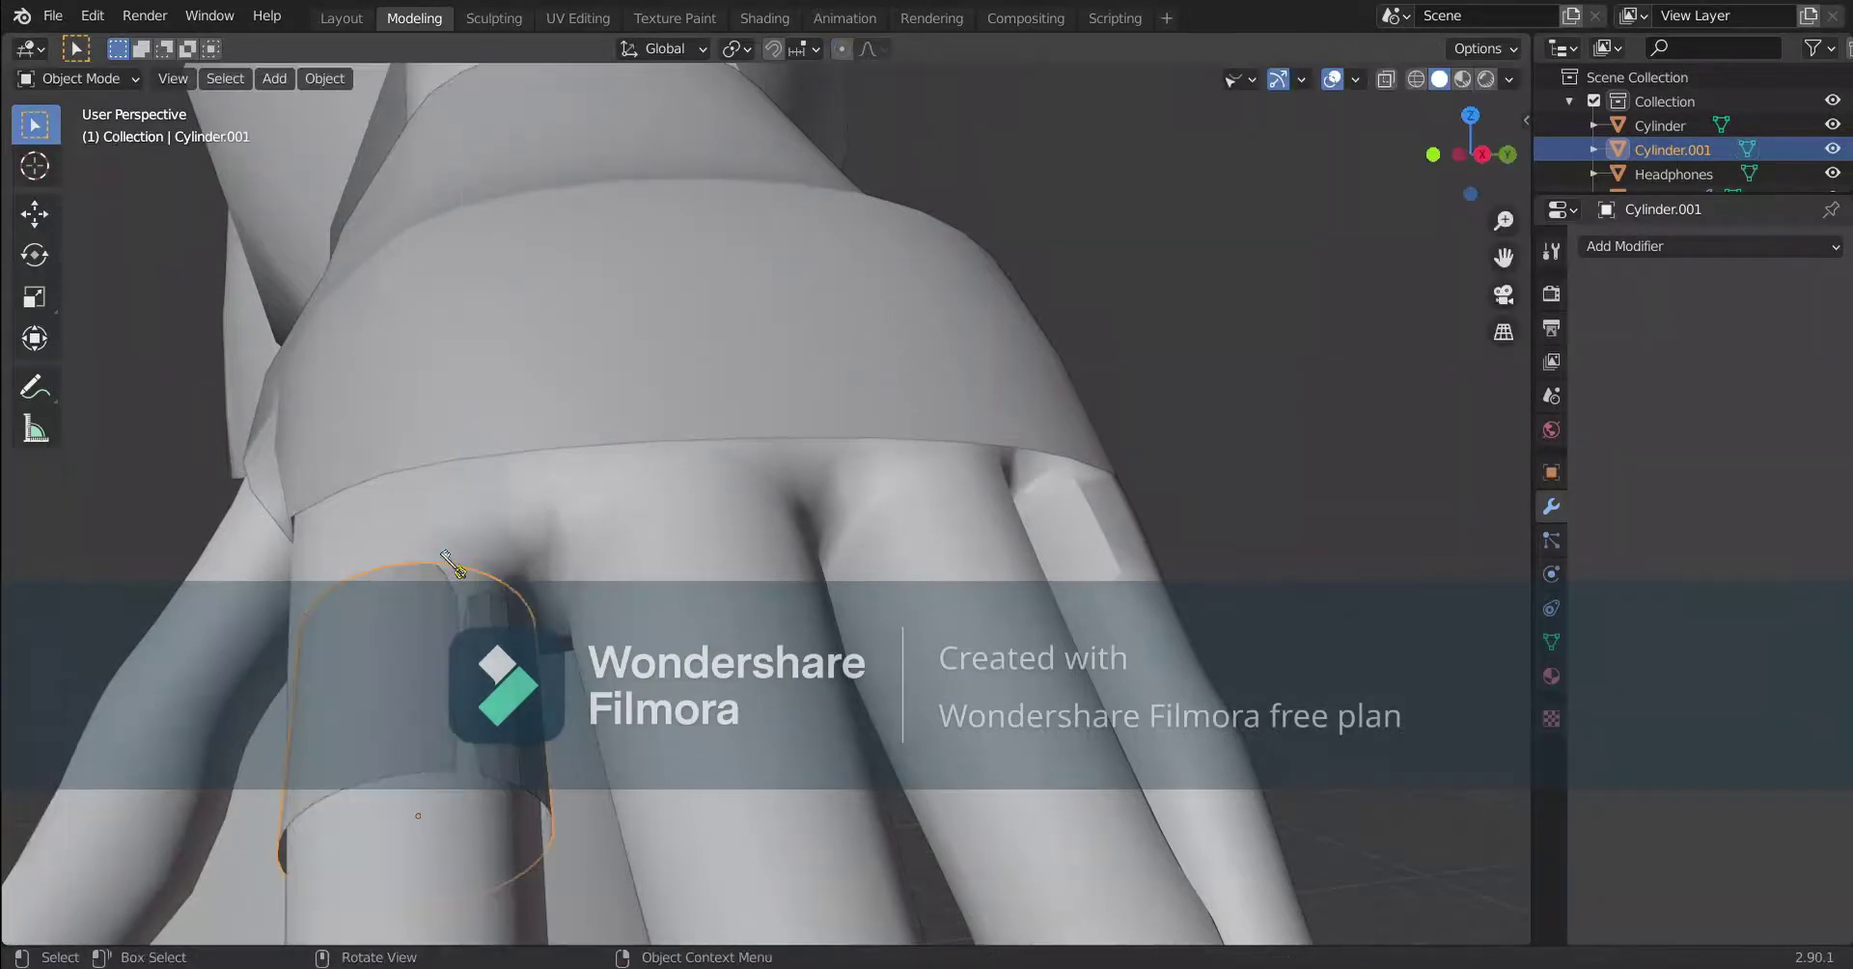
pyautogui.press('Tab')
pyautogui.scroll(1, 399, 678)
pyautogui.keyDown('shift'); pyautogui.moveTo(399, 678); pyautogui.dragTo(466, 618, button='middle'); pyautogui.keyUp('shift')
pyautogui.press('g')
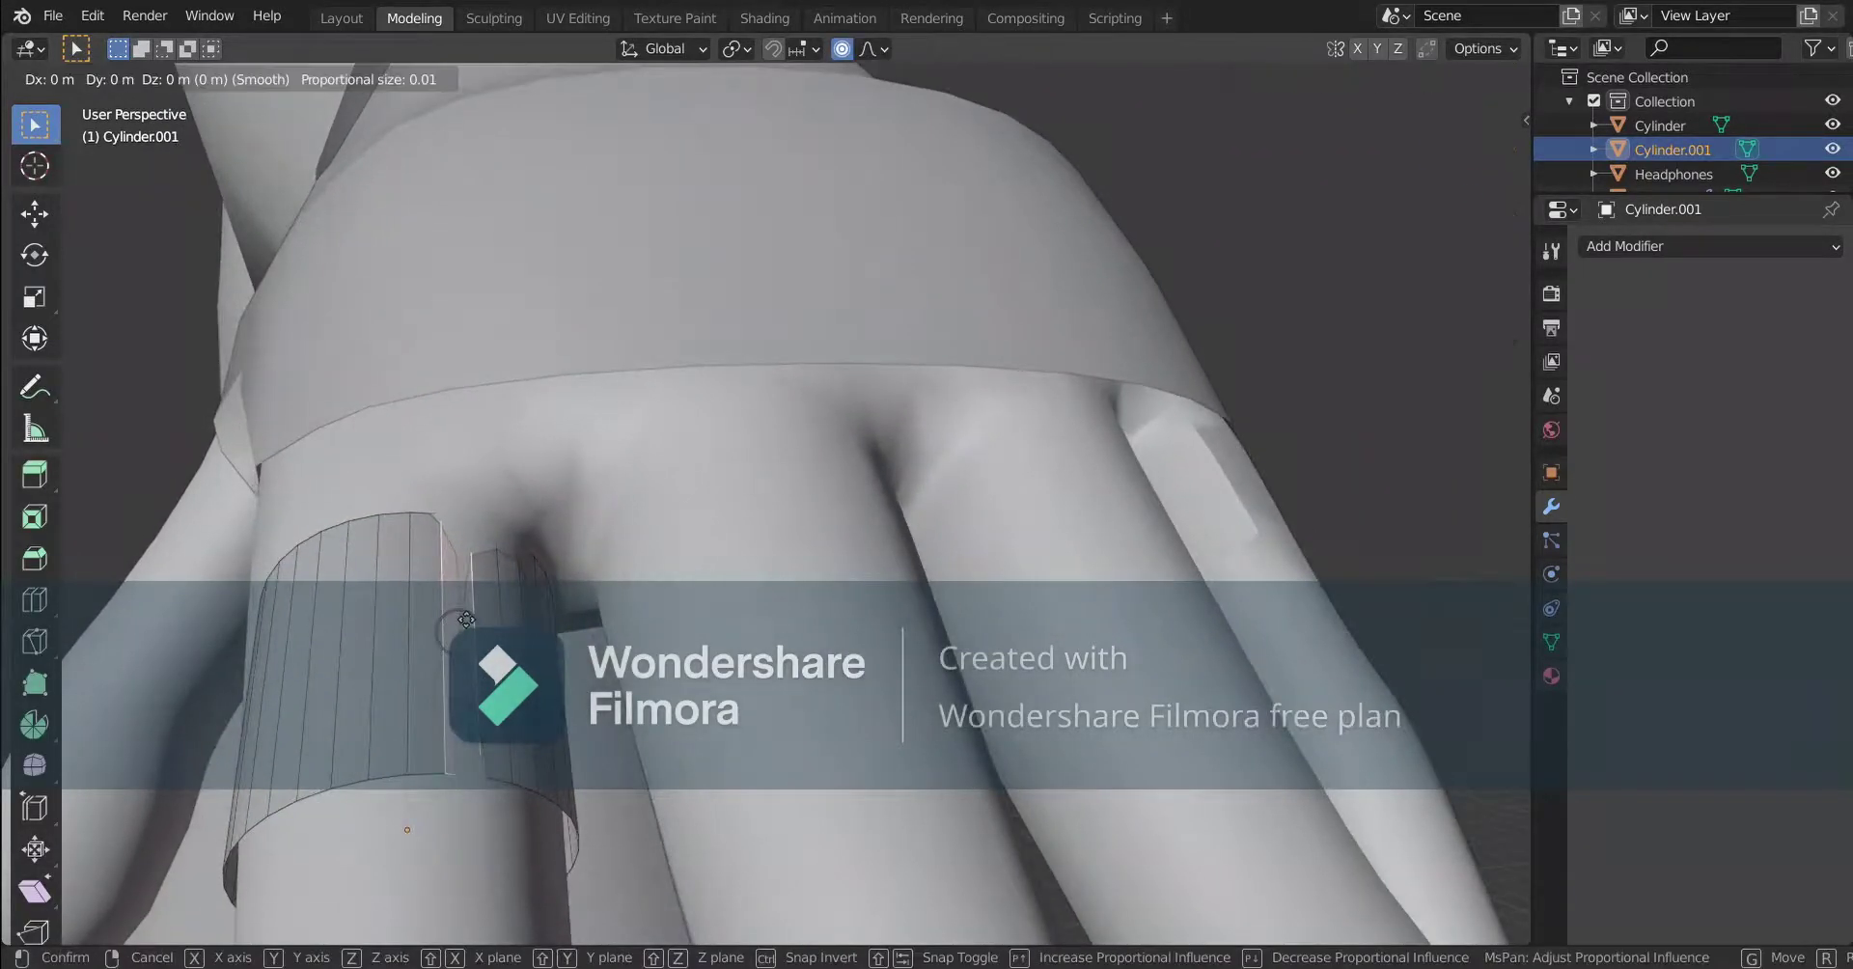
pyautogui.rightClick(465, 618)
# Add a loop cut around the ring and shift the geometry at the gap along X.
pyautogui.hotkey('ctrl', 'r')
pyautogui.click(465, 618)
pyautogui.click(465, 618)
pyautogui.scroll(1, 465, 619)
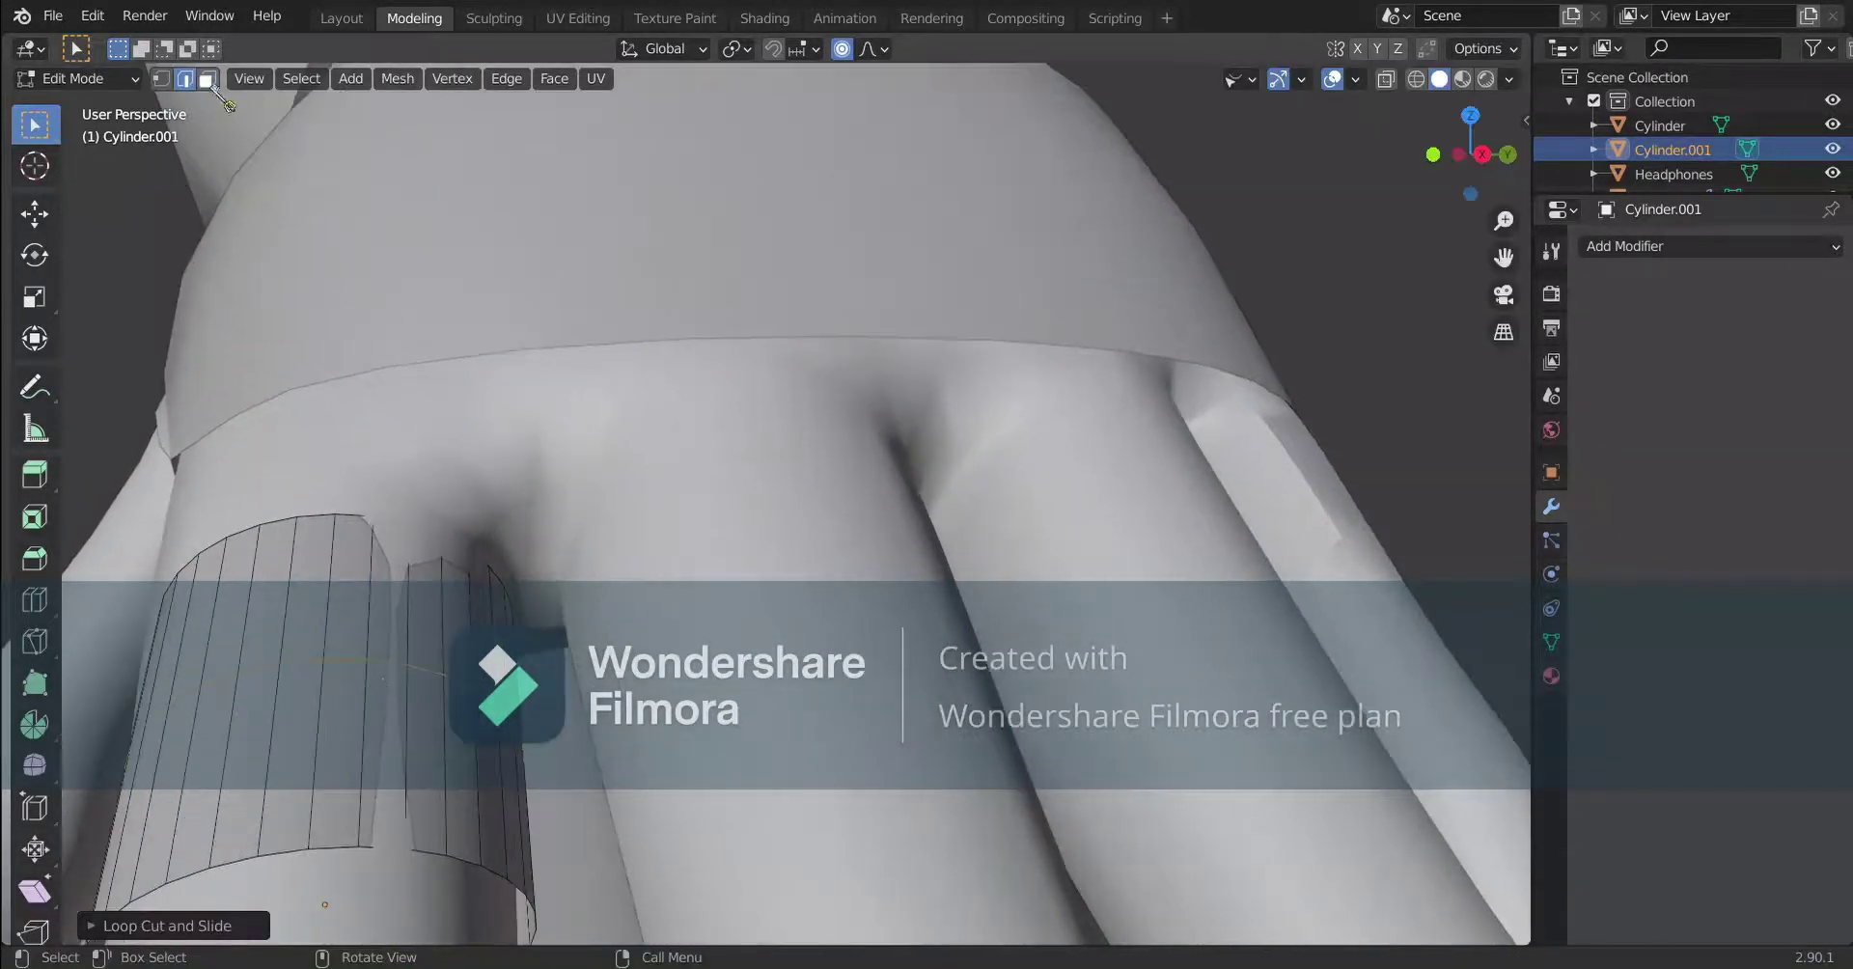
pyautogui.press('g')
pyautogui.press('x')
pyautogui.click(409, 656)
# Move an edge on the ring's fingertip-side rim along Z, and check the ring in Object Mode.
pyautogui.moveTo(409, 656); pyautogui.dragTo(383, 652, button='middle')
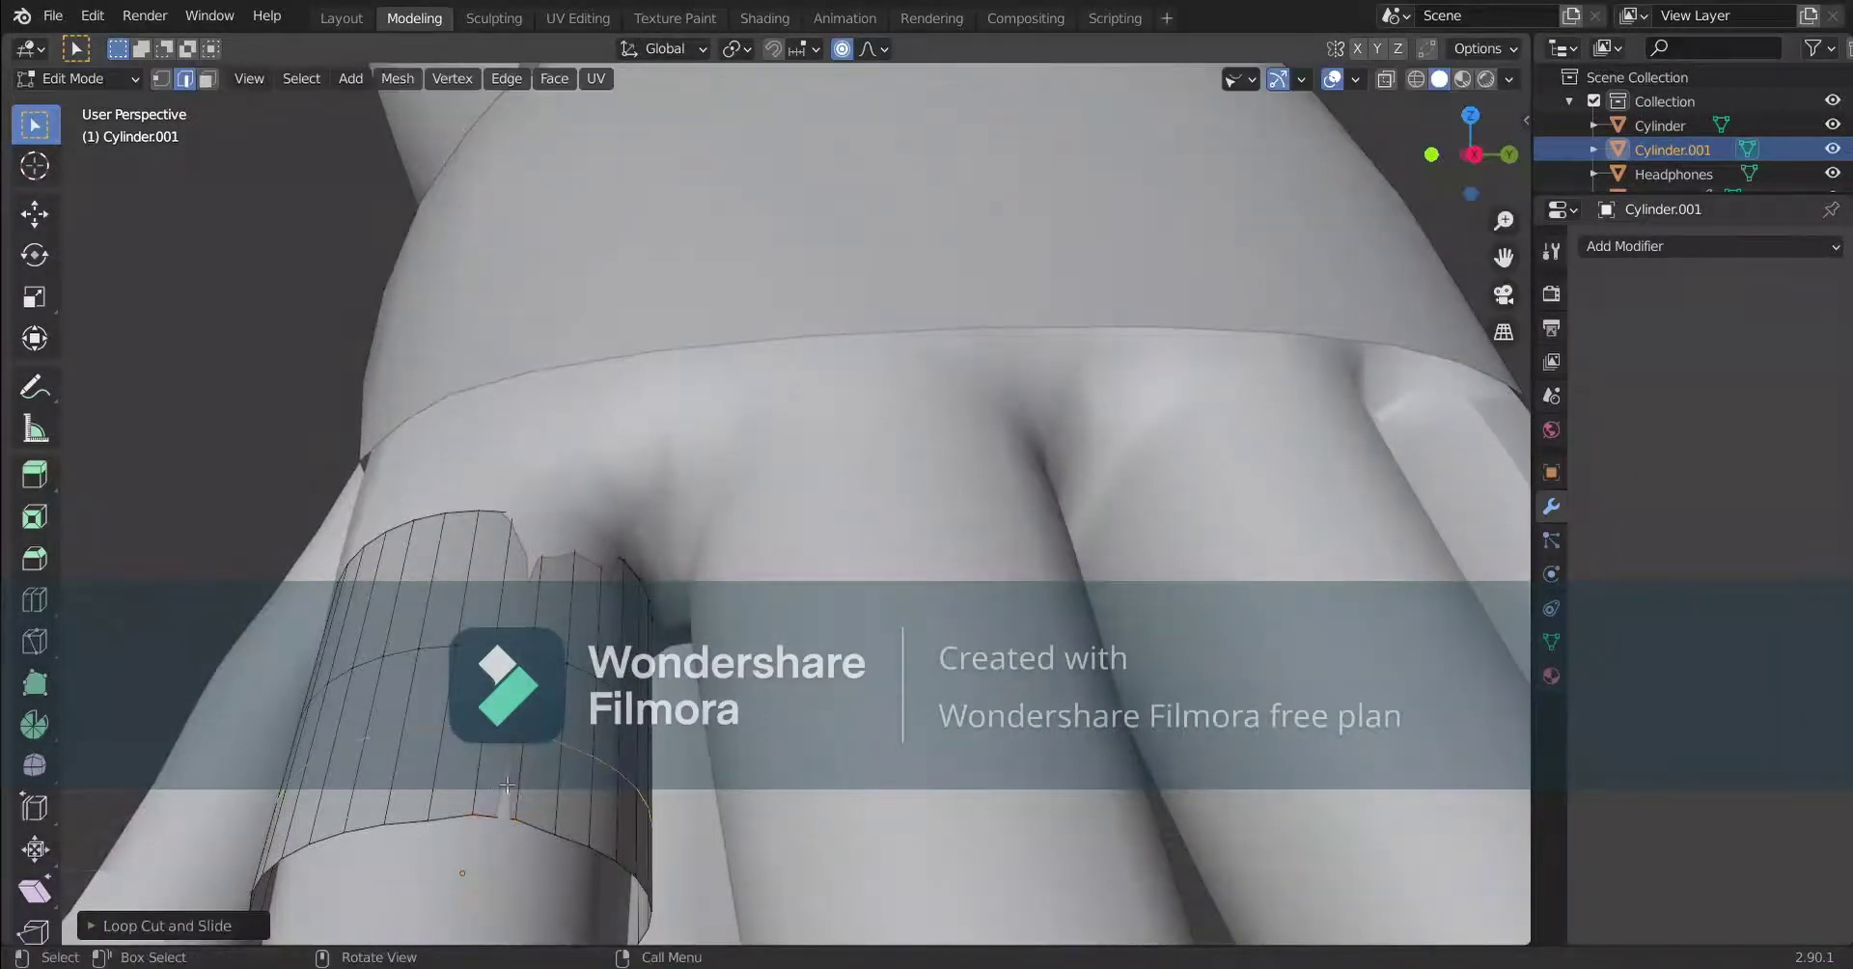
pyautogui.press('g')
pyautogui.press('z')
pyautogui.click(492, 816)
pyautogui.press('Tab')
pyautogui.moveTo(492, 816); pyautogui.dragTo(656, 859, button='middle')
pyautogui.scroll(-5, 482, 753)
pyautogui.scroll(6, 709, 205)
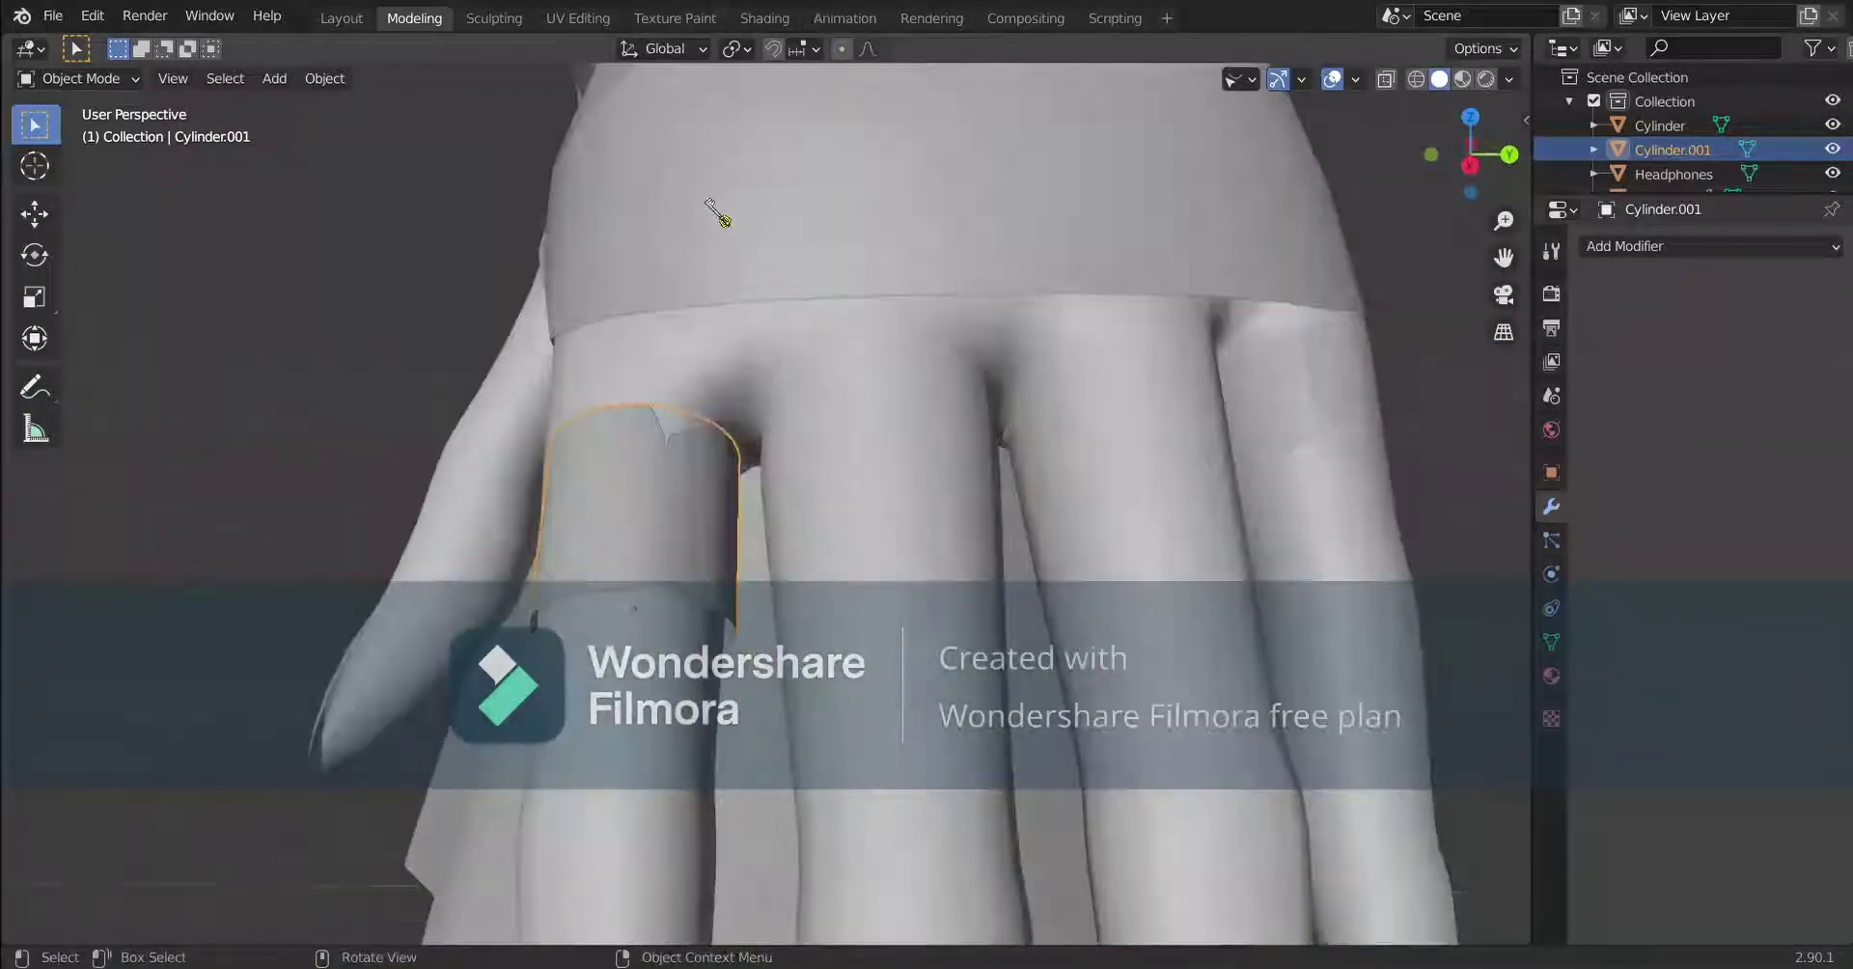
# Raise the sunken vertices on the ring's knuckle-side rim along Z by about 0.007 m.
pyautogui.keyDown('shift'); pyautogui.moveTo(722, 345); pyautogui.dragTo(749, 462, button='middle'); pyautogui.keyUp('shift')
pyautogui.press('Tab')
pyautogui.scroll(1, 749, 462)
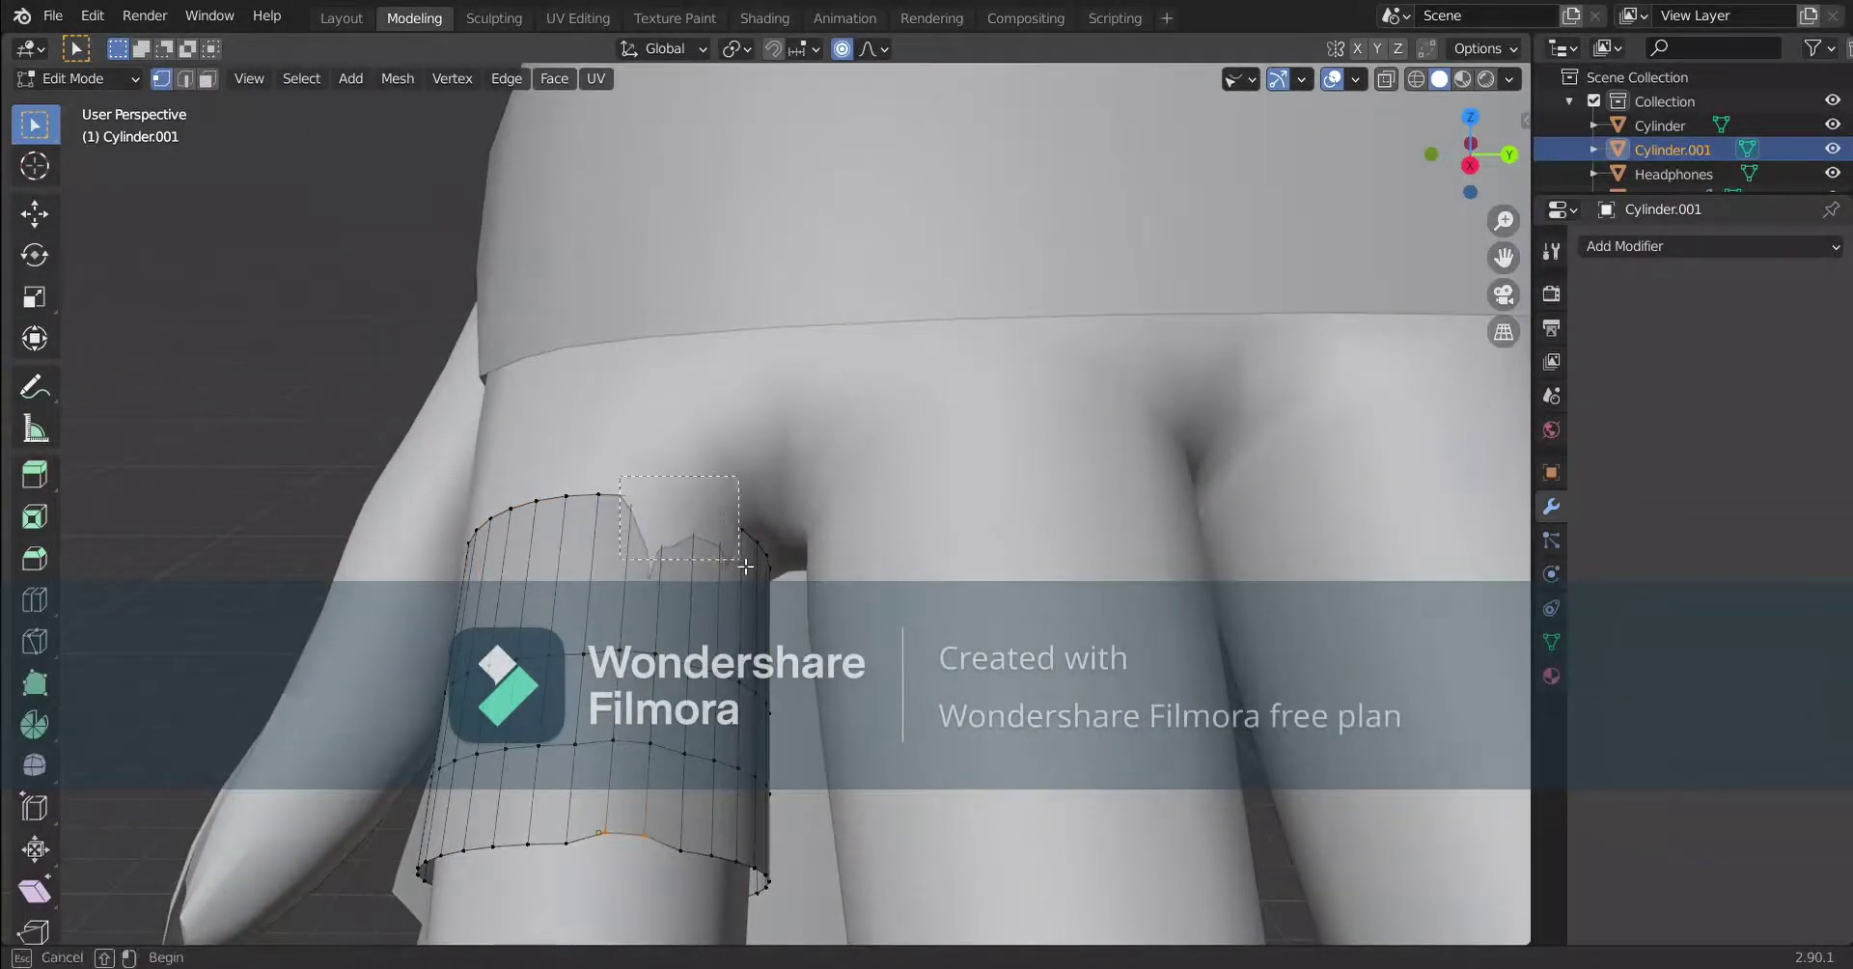
pyautogui.moveTo(745, 566); pyautogui.dragTo(745, 566)
pyautogui.press('g')
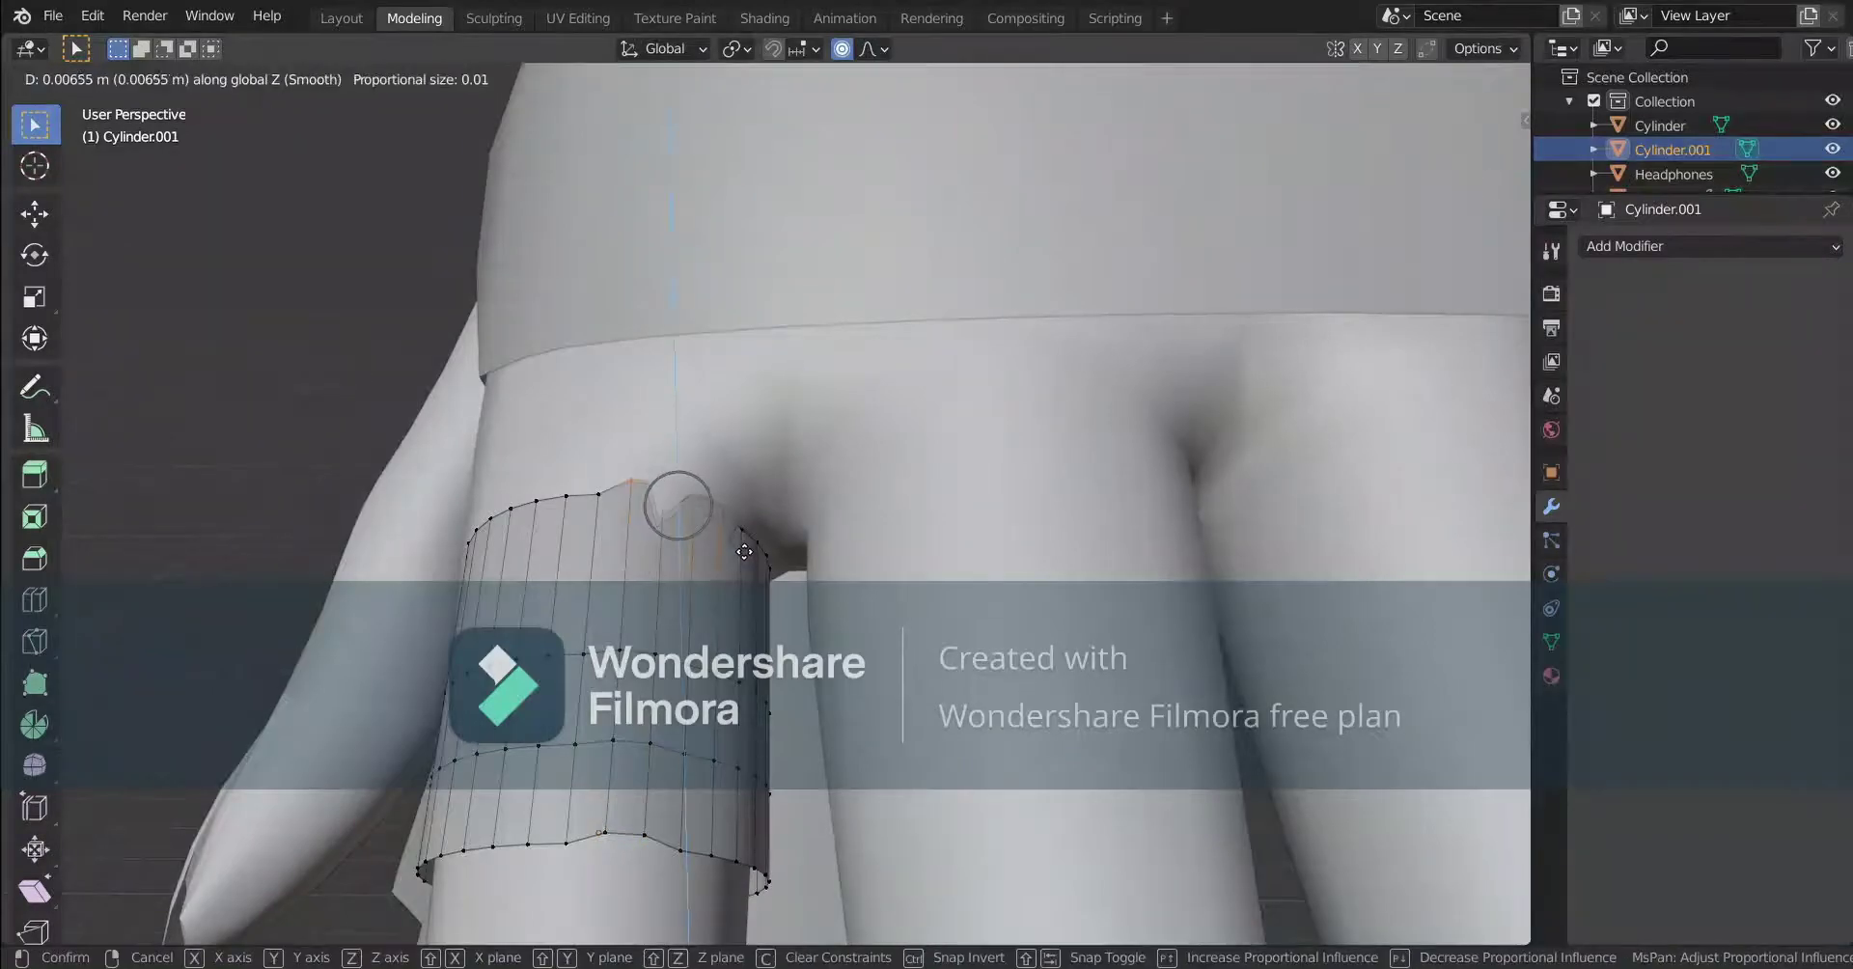
pyautogui.click(742, 546)
# Reposition individual vertices on the ring's knuckle-side rim to even out its outline above the skin.
pyautogui.moveTo(742, 547); pyautogui.dragTo(482, 603, button='middle')
pyautogui.press('g')
pyautogui.click(407, 604)
pyautogui.click(443, 599)
pyautogui.press('g')
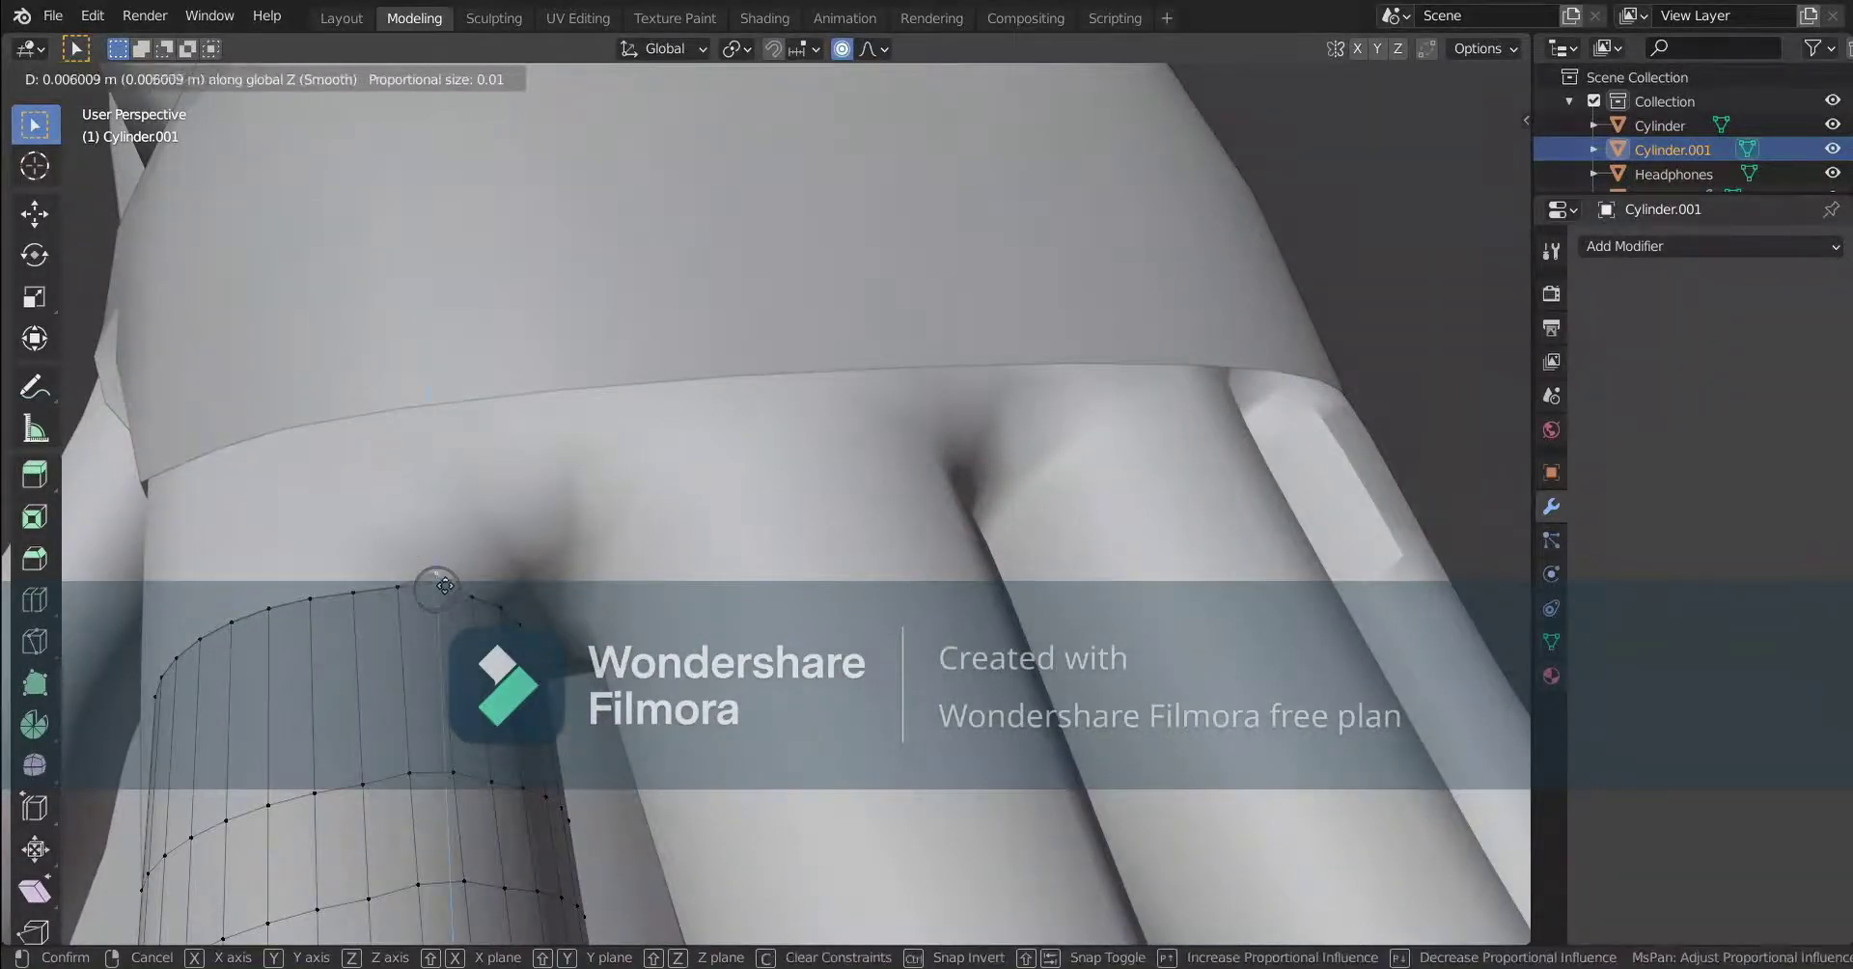
pyautogui.click(444, 581)
pyautogui.press('g')
pyautogui.click(435, 570)
pyautogui.press('g')
pyautogui.click(432, 586)
# Nudge single vertices along the ring's surface and rim so they clear the finger.
pyautogui.moveTo(431, 586); pyautogui.dragTo(507, 504, button='middle')
pyautogui.click(353, 745)
pyautogui.press('g')
pyautogui.click(353, 741)
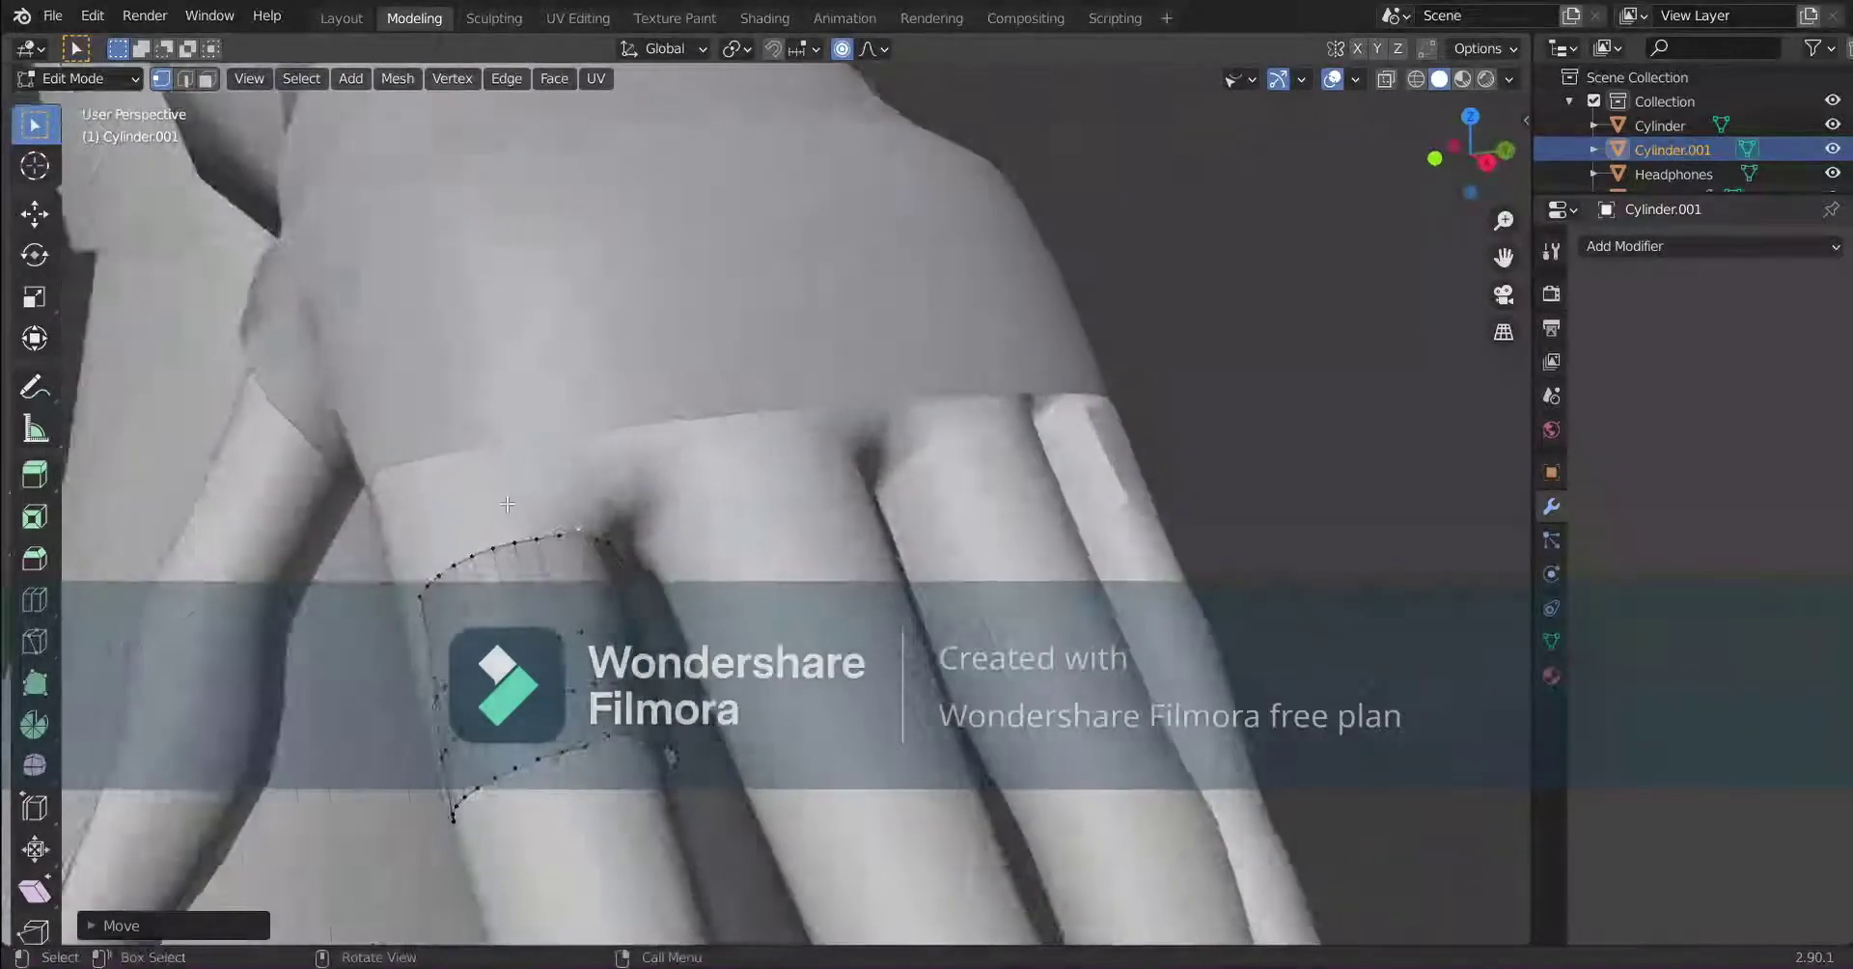
pyautogui.scroll(4, 507, 504)
pyautogui.click(380, 562)
pyautogui.press('g')
pyautogui.click(378, 560)
# Return to Object Mode and save the file with the reshaped ring.
pyautogui.press('Tab')
pyautogui.scroll(-3, 375, 540)
pyautogui.click(53, 15)
pyautogui.click(82, 178)
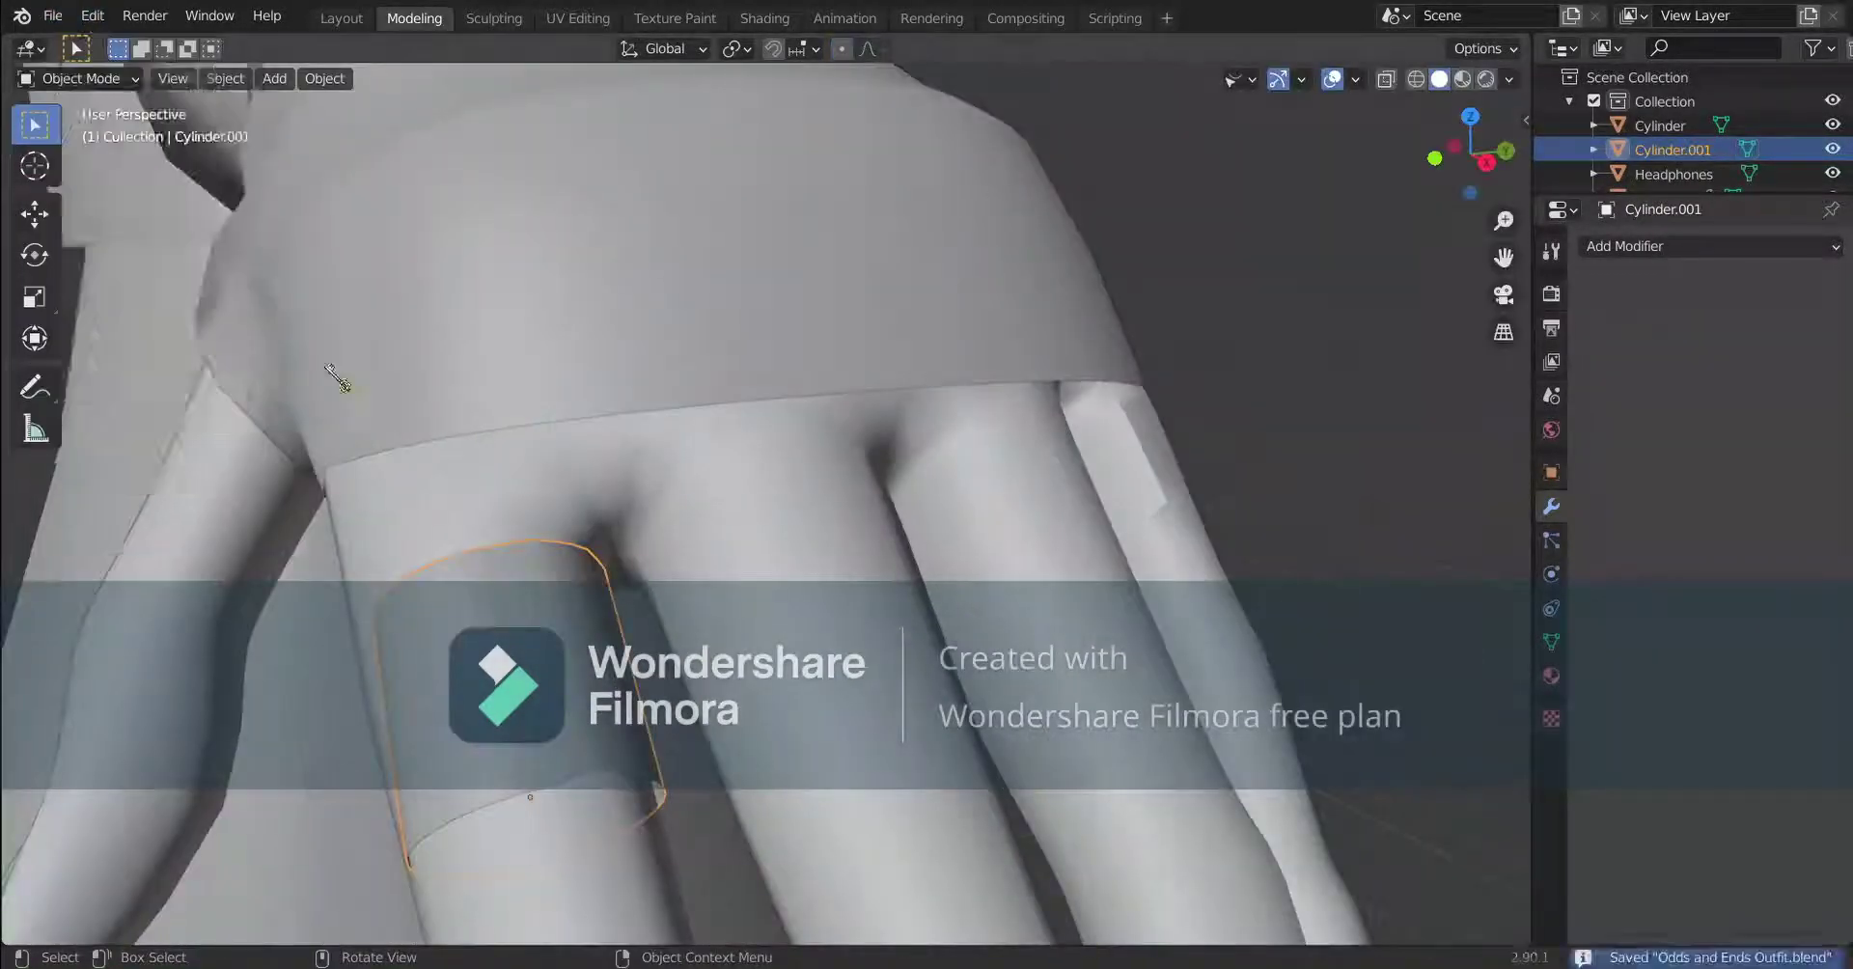
# Move the ring's rim edge beside the gap between the index and middle fingers along Y.
pyautogui.scroll(3, 348, 405)
pyautogui.press('Tab')
pyautogui.press('g')
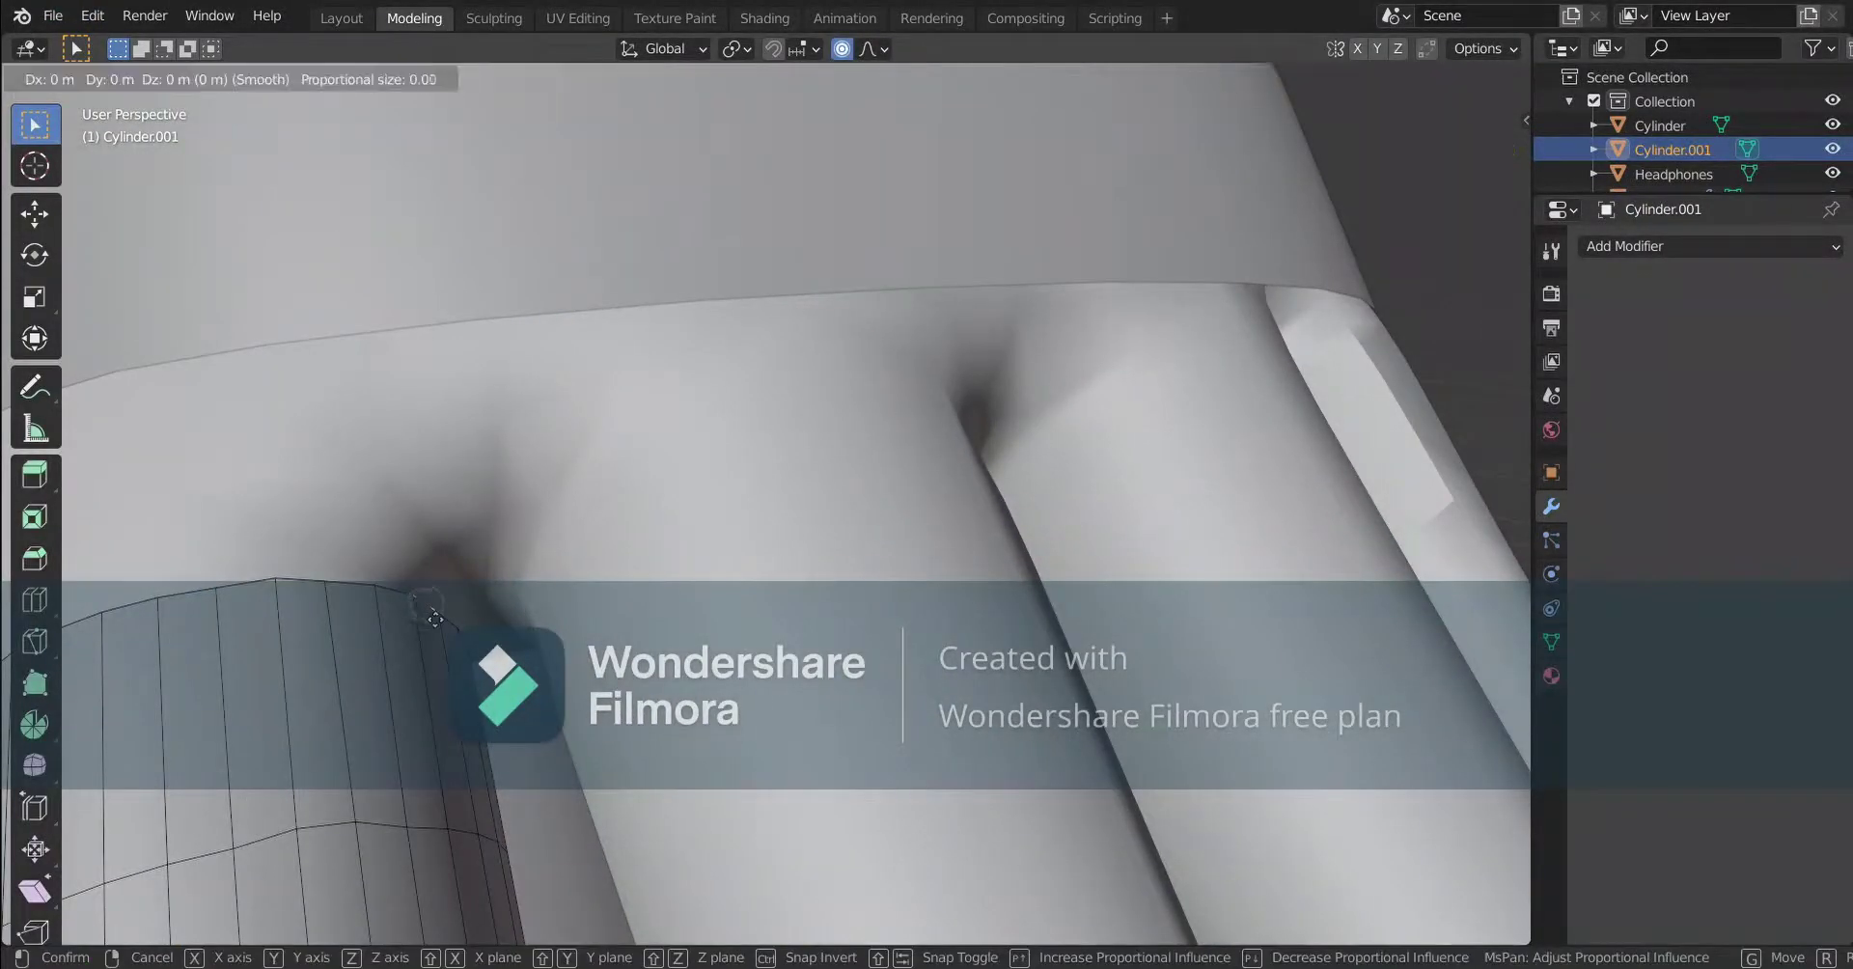
pyautogui.press('y')
pyautogui.click(438, 618)
pyautogui.press('Tab')
# Select the ring faces buried in the palm side of the finger using X-ray display, and undo the last selection change.
pyautogui.scroll(-2, 421, 695)
pyautogui.moveTo(422, 695); pyautogui.dragTo(376, 872, button='middle')
pyautogui.scroll(-4, 377, 871)
pyautogui.press('KP_Decimal')
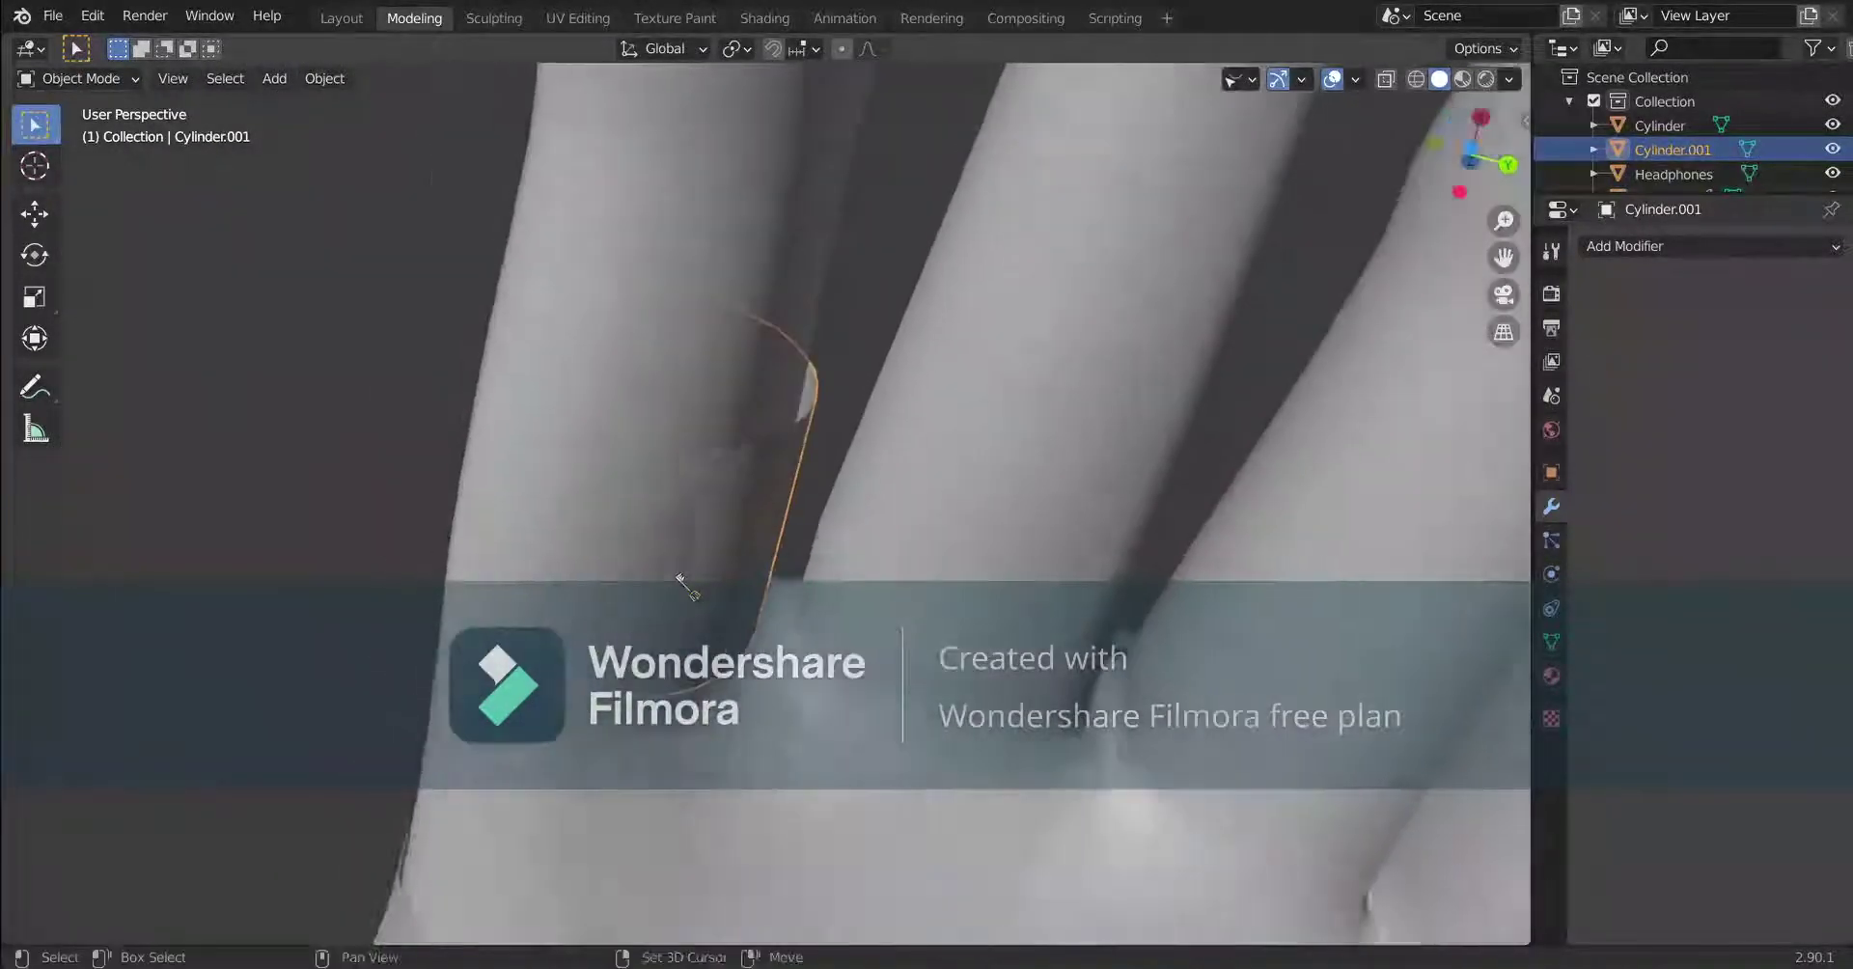
pyautogui.press('Tab')
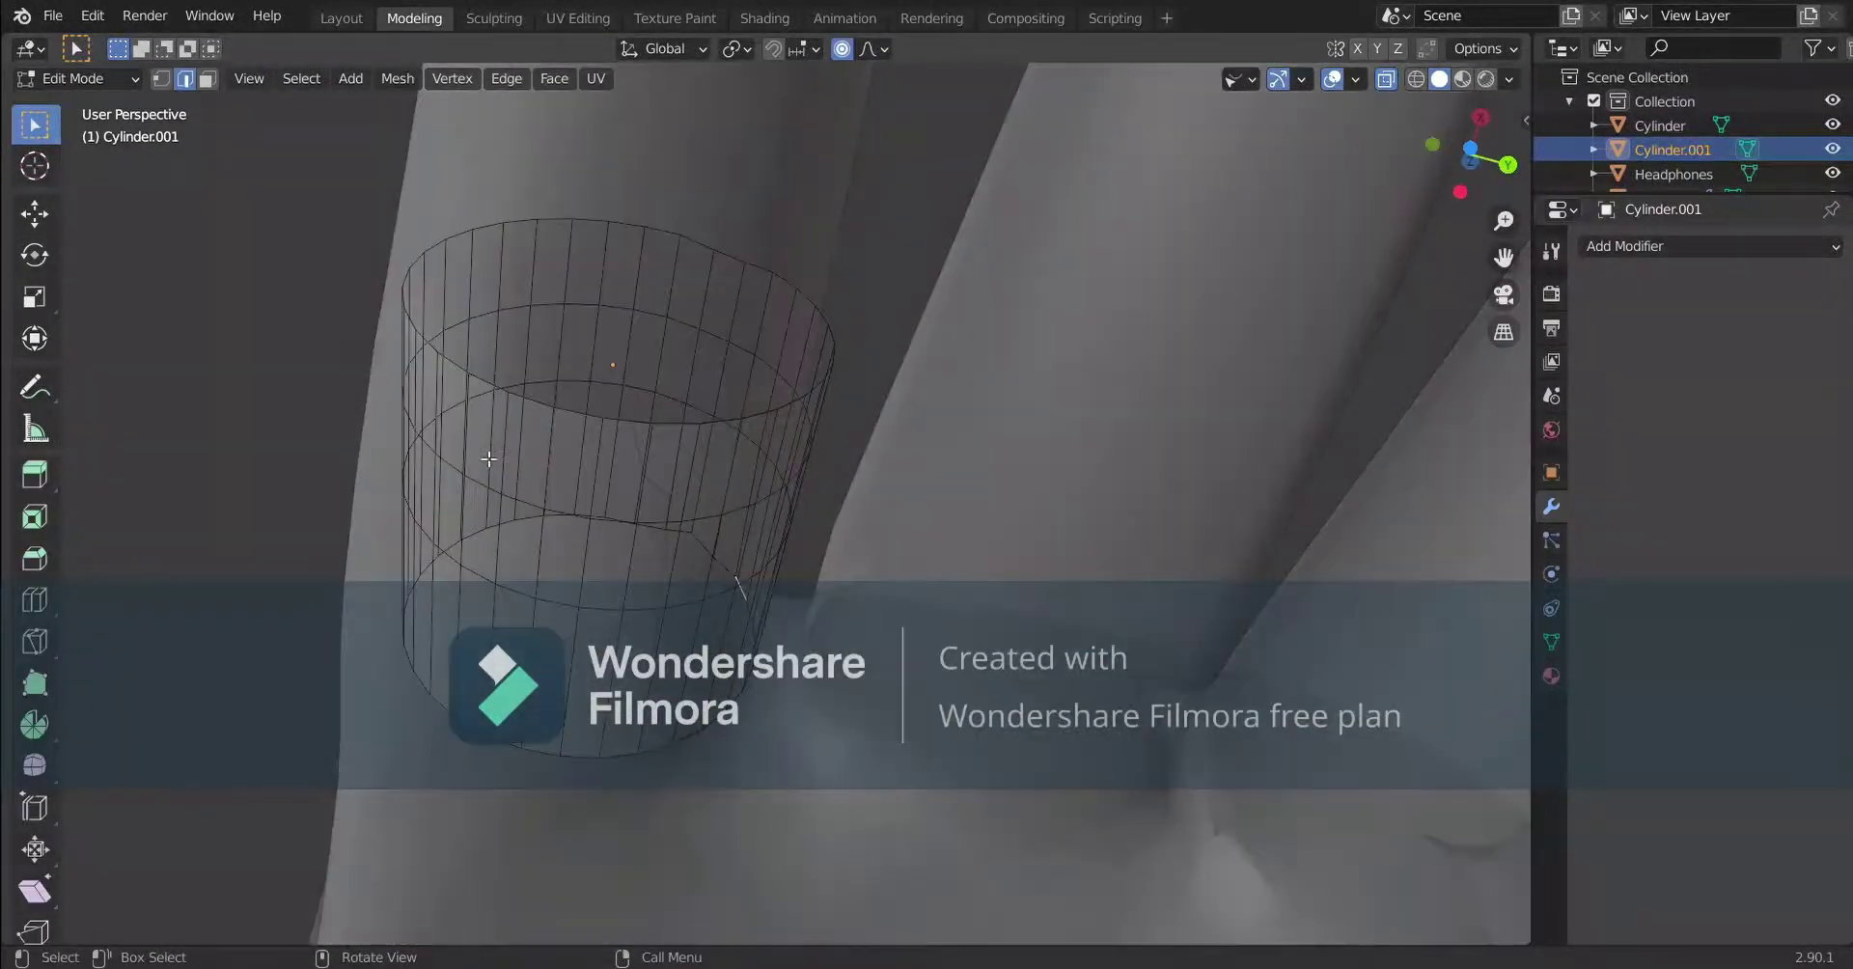
pyautogui.hotkey('alt', 'z')
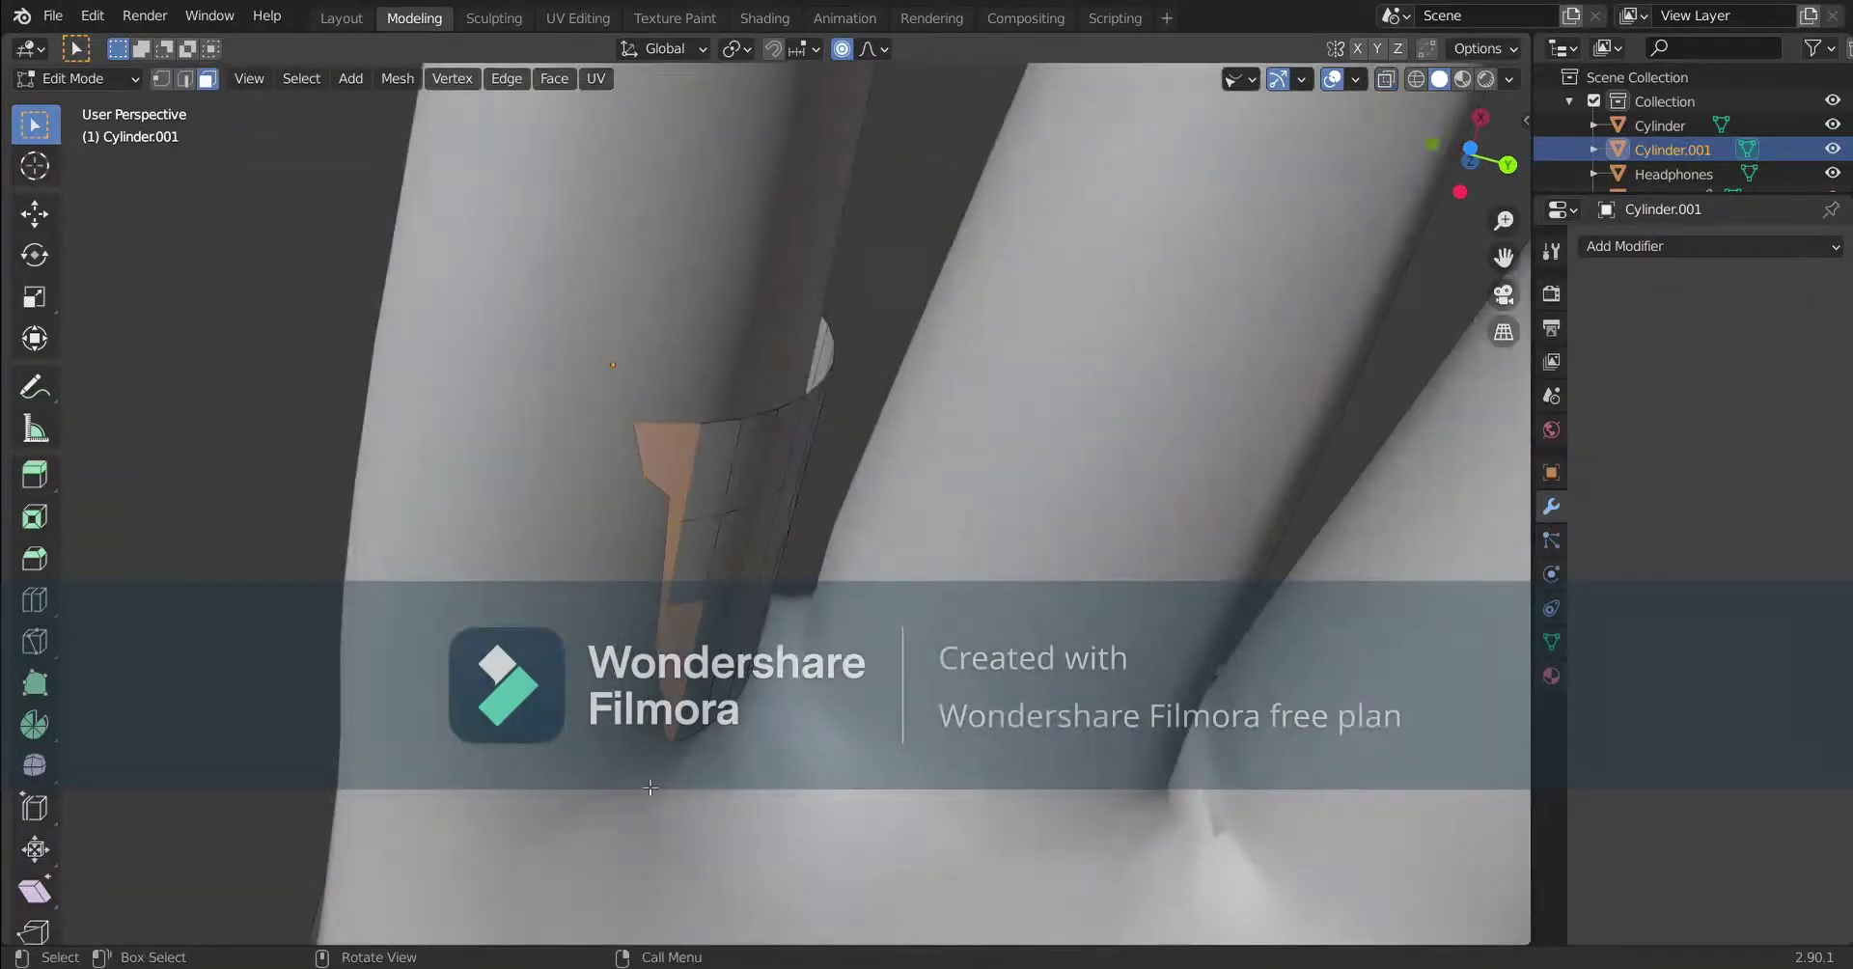
pyautogui.hotkey('alt', 'z')
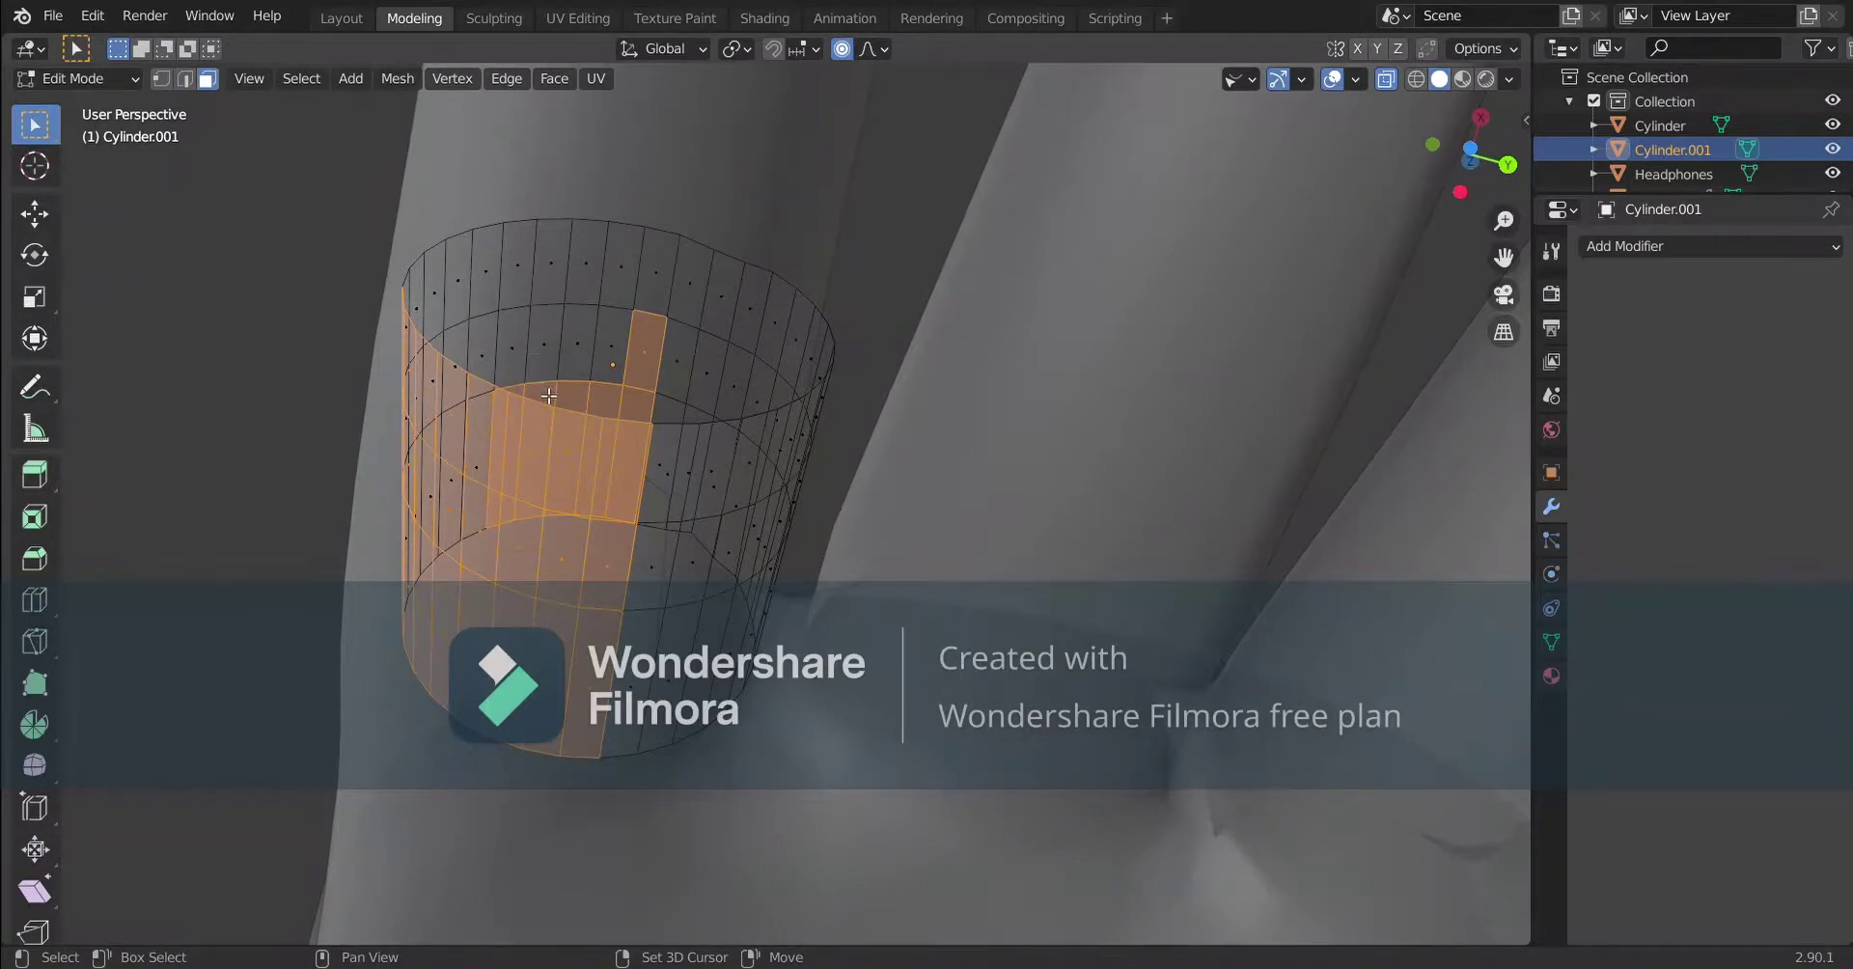
pyautogui.moveTo(563, 392); pyautogui.dragTo(506, 558, button='middle')
pyautogui.hotkey('ctrl', 'z')
# Add the remaining faces buried in the palm side of the finger to the ring's selection, using X-ray display.
pyautogui.moveTo(626, 557); pyautogui.dragTo(602, 694, button='middle')
pyautogui.hotkey('alt', 'z')
pyautogui.hotkey('alt', 'z')
pyautogui.moveTo(435, 598); pyautogui.dragTo(423, 714, button='middle')
pyautogui.keyDown('shift'); pyautogui.moveTo(530, 893); pyautogui.dragTo(457, 500, button='middle'); pyautogui.keyUp('shift')
pyautogui.keyDown('shift'); pyautogui.click(582, 442); pyautogui.keyUp('shift')
pyautogui.keyDown('shift'); pyautogui.click(460, 458); pyautogui.keyUp('shift')
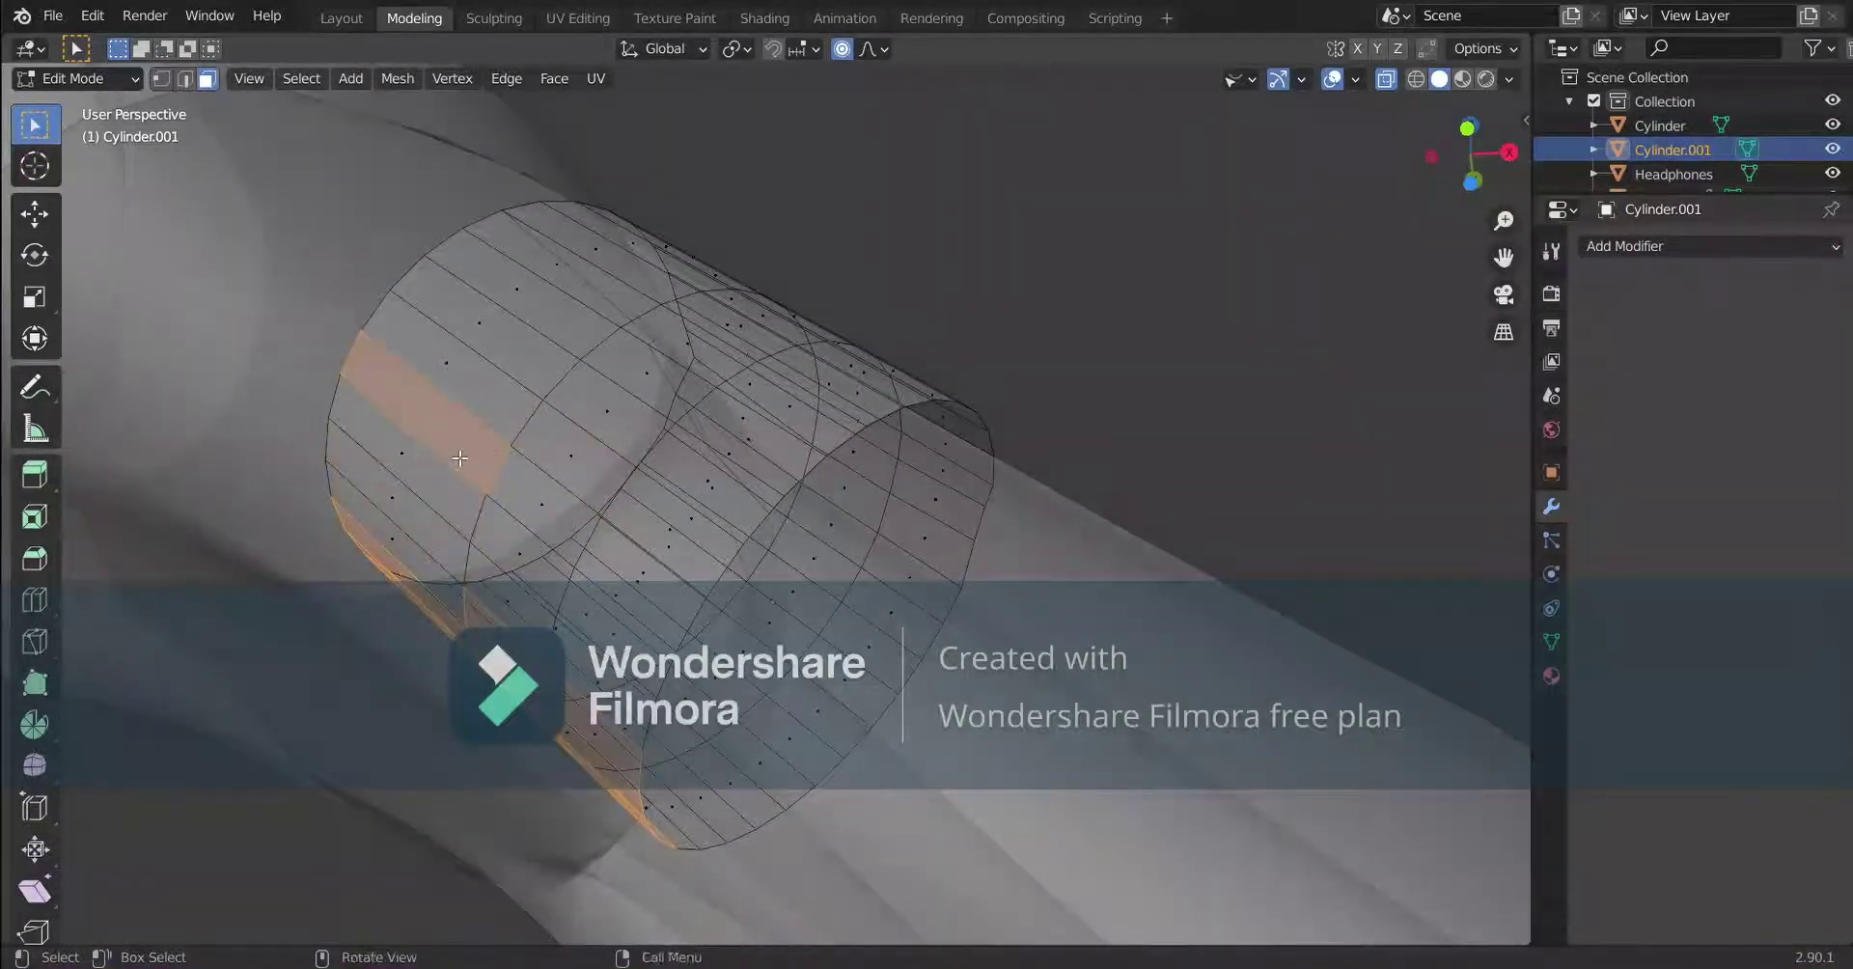
pyautogui.scroll(6, 459, 458)
pyautogui.scroll(-5, 395, 415)
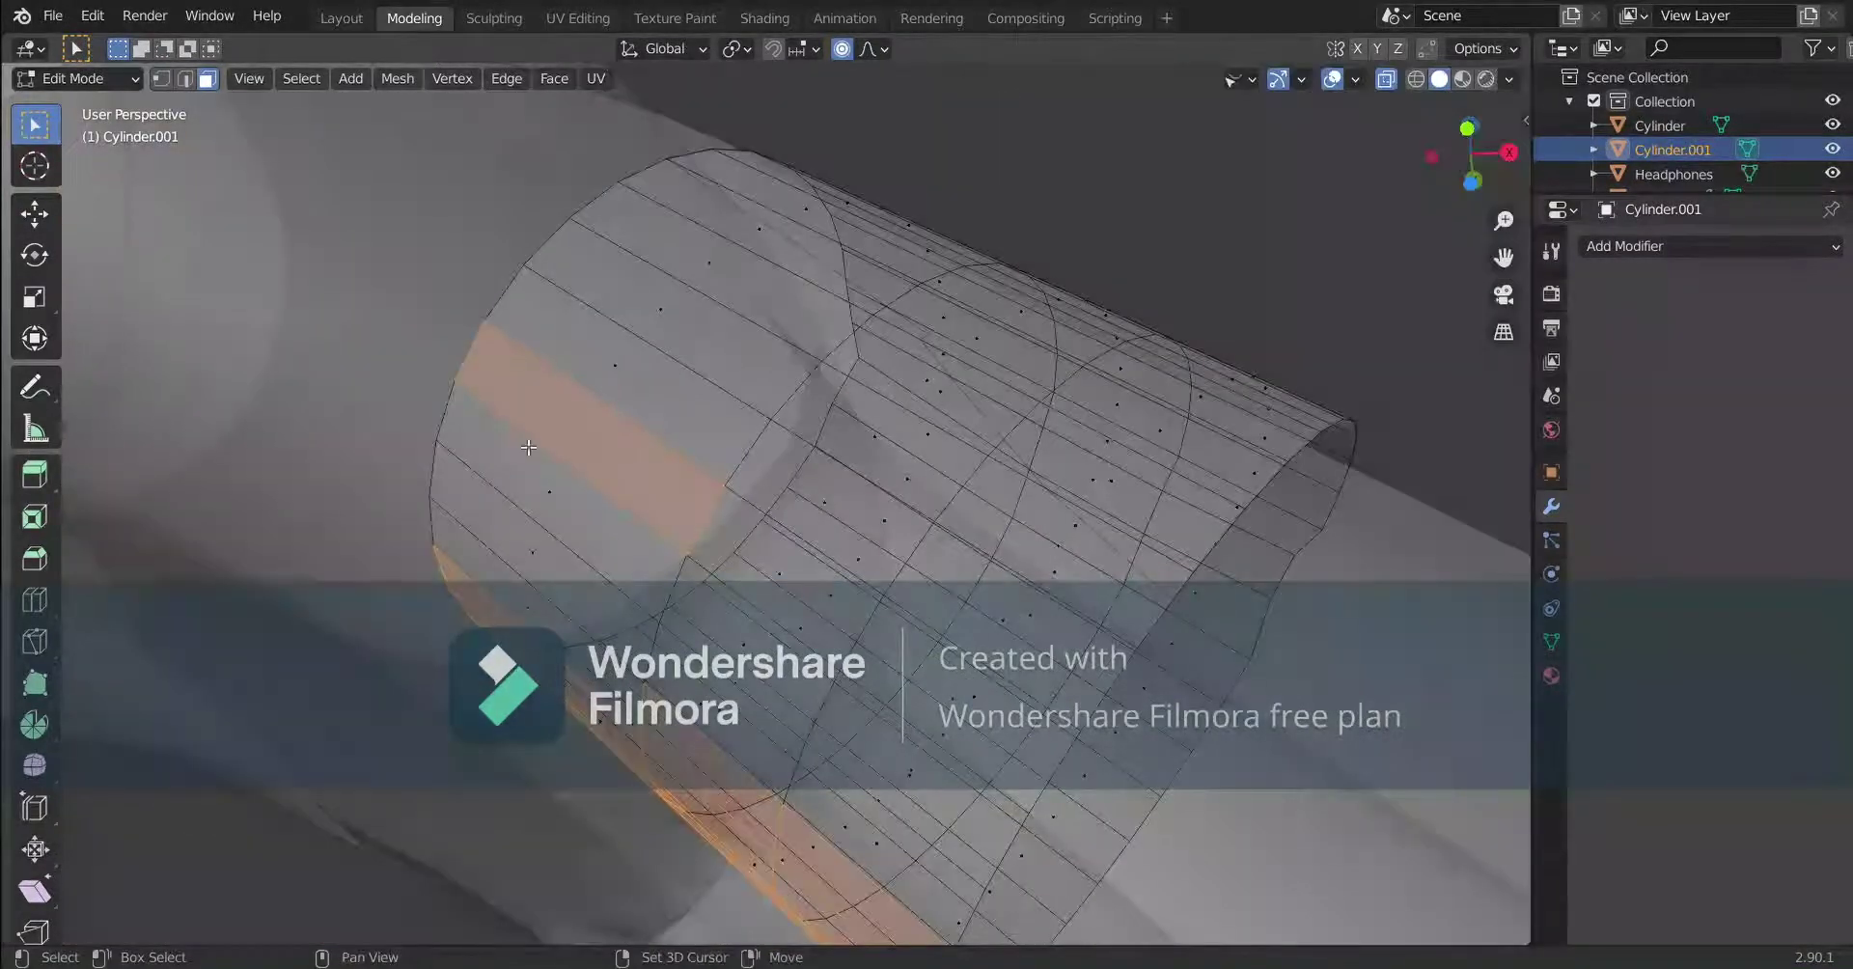
pyautogui.keyDown('shift'); pyautogui.click(525, 447); pyautogui.keyUp('shift')
pyautogui.keyDown('shift'); pyautogui.moveTo(579, 647); pyautogui.dragTo(322, 397, button='middle'); pyautogui.keyUp('shift')
pyautogui.keyDown('shift'); pyautogui.click(785, 473); pyautogui.keyUp('shift')
pyautogui.hotkey('alt', 'z')
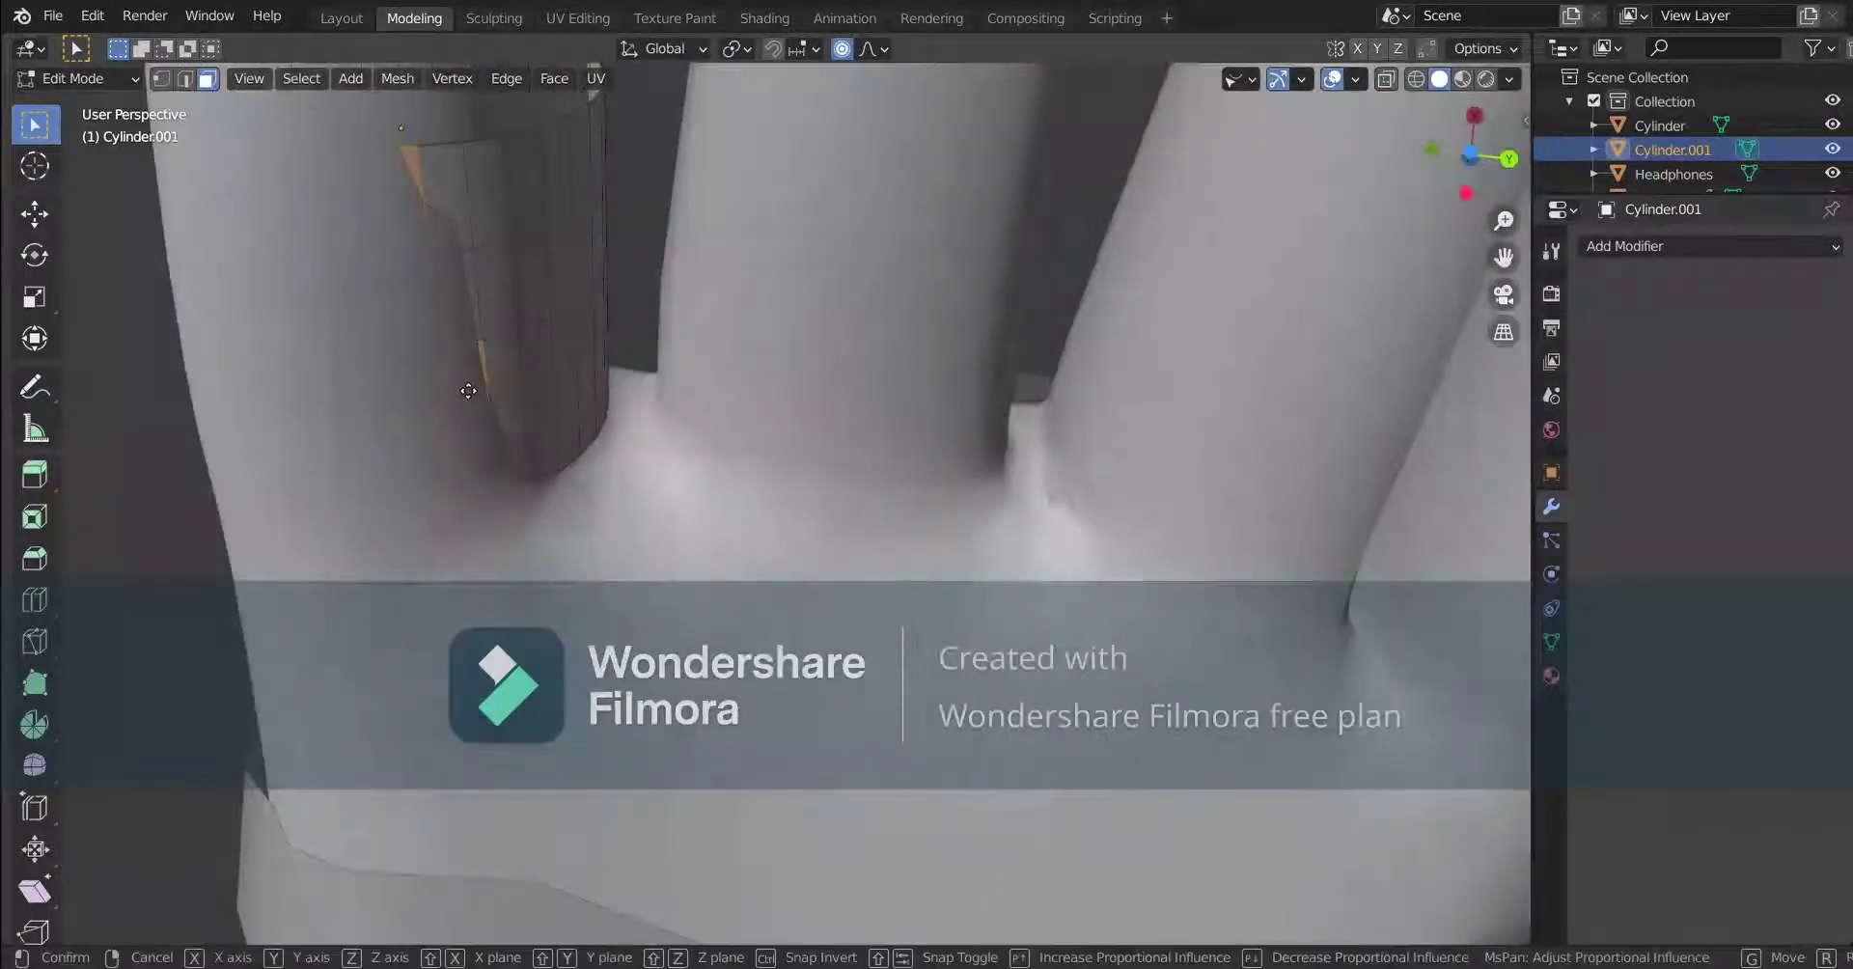
# Move the selected buried faces along Z in two passes with proportional editing so they come out of the finger.
pyautogui.press('g')
pyautogui.press('z')
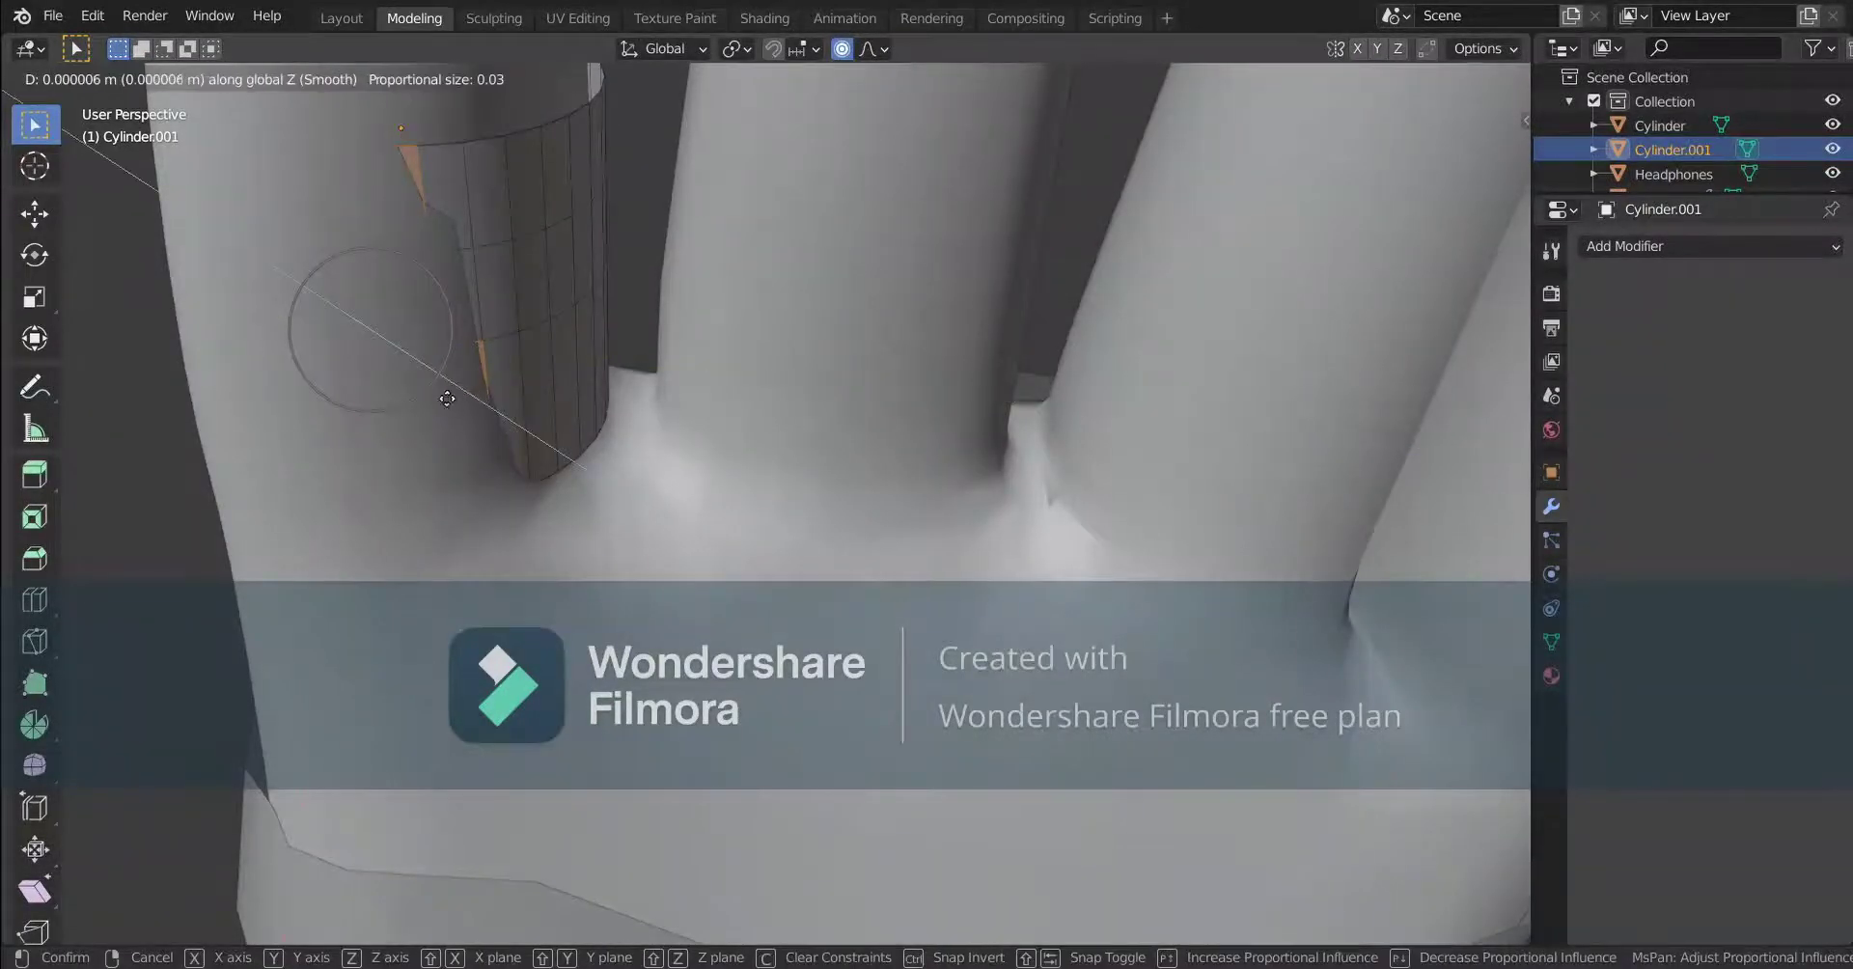
pyautogui.click(512, 268)
pyautogui.keyDown('shift'); pyautogui.moveTo(512, 268); pyautogui.dragTo(526, 377, button='middle'); pyautogui.keyUp('shift')
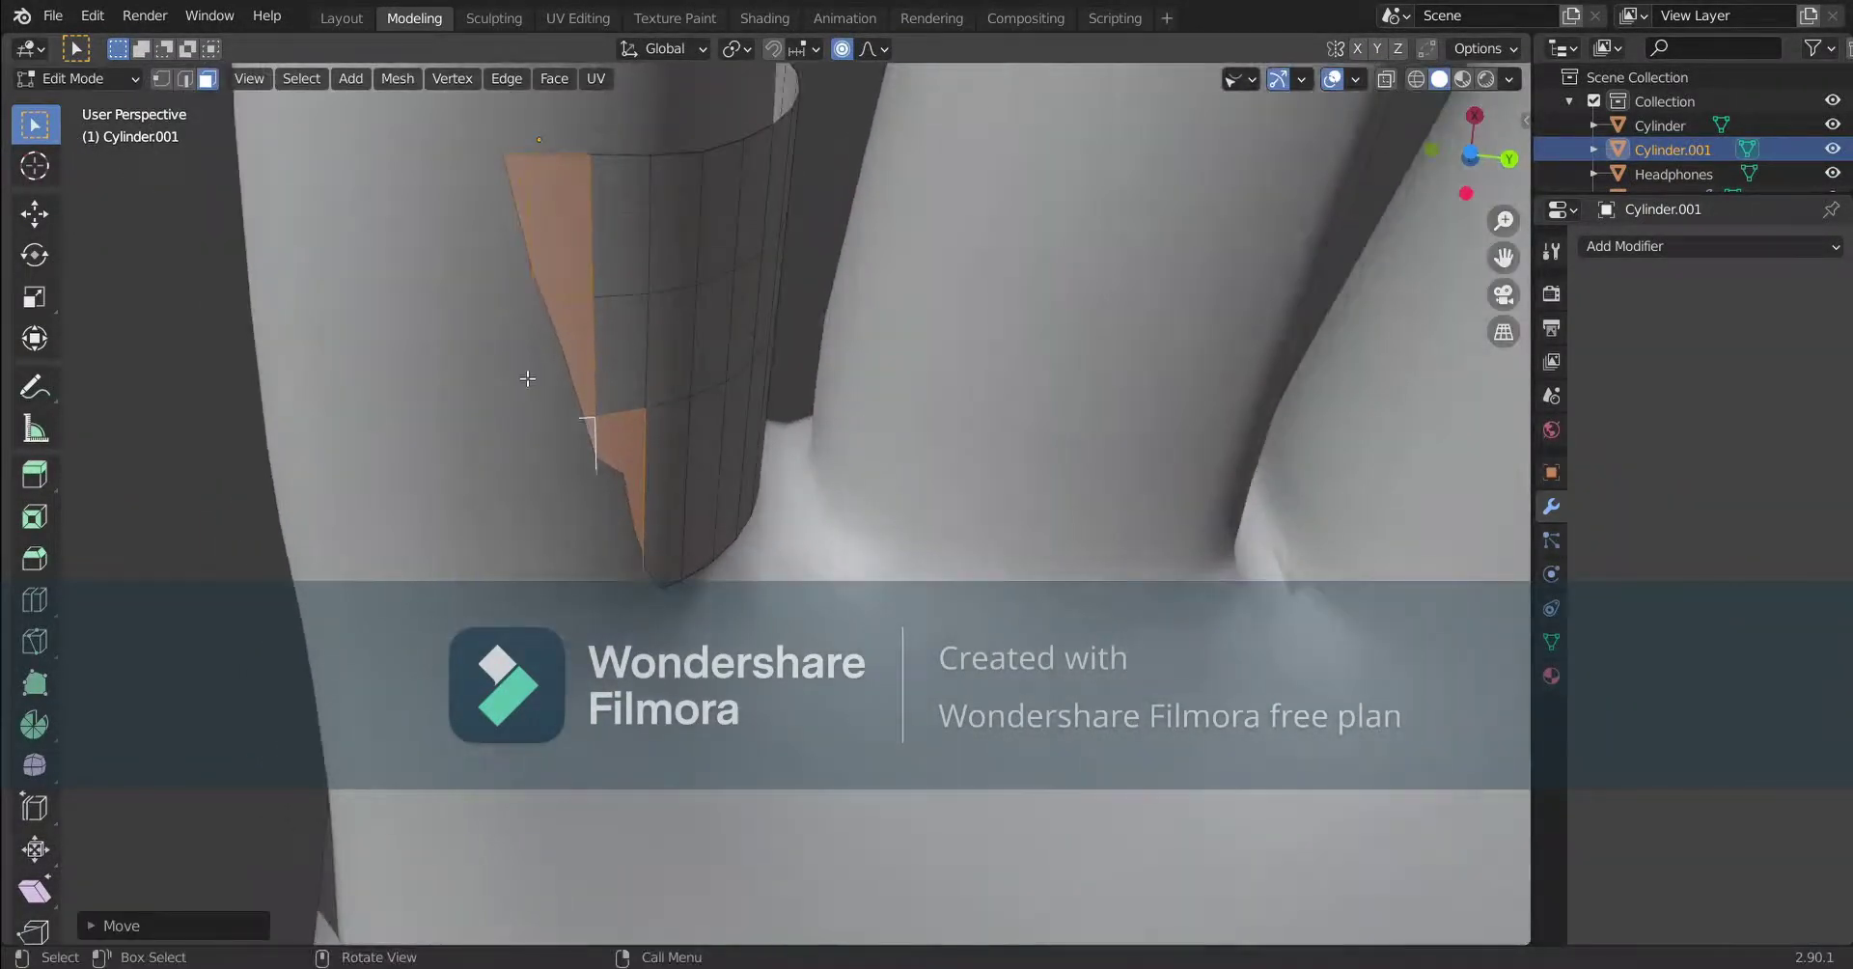
pyautogui.press('g')
pyautogui.press('z')
pyautogui.press('z')
pyautogui.click(606, 204)
pyautogui.scroll(-4, 606, 204)
pyautogui.moveTo(607, 204); pyautogui.dragTo(689, 382, button='middle')
pyautogui.scroll(3, 708, 385)
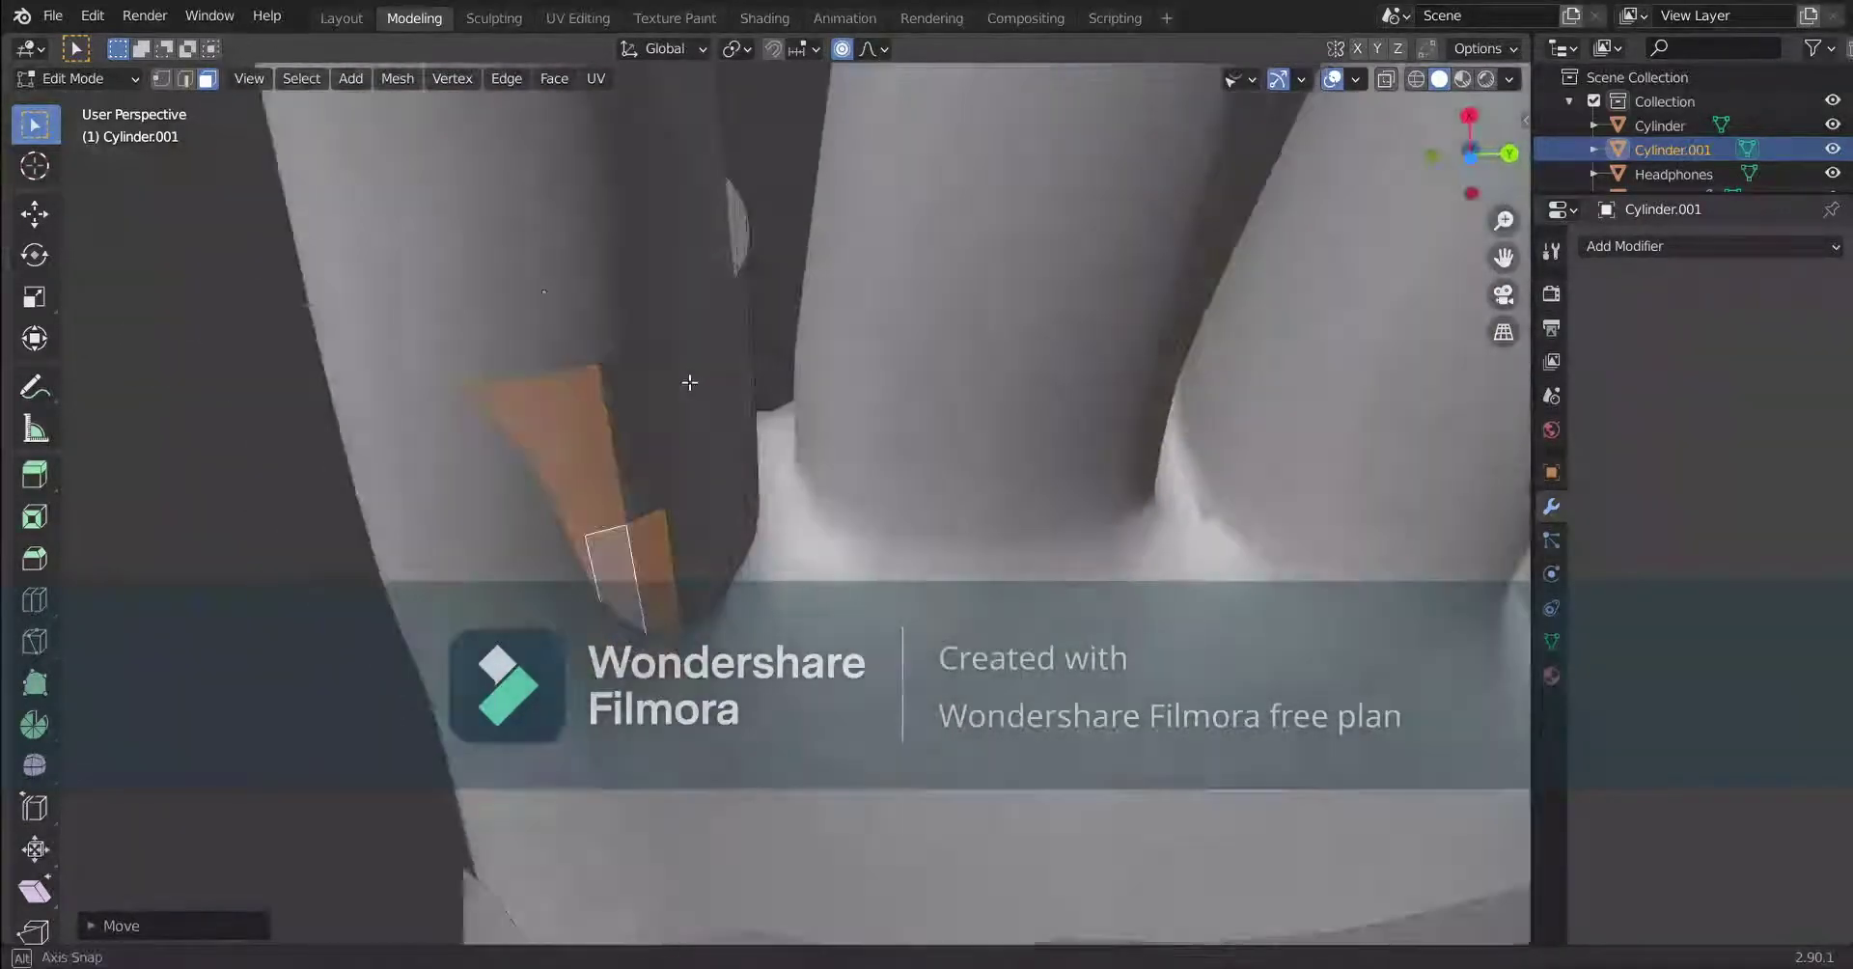
# Move the single face beside the ring's lower rim along Z with a proportional size of 0.01.
pyautogui.click(558, 540)
pyautogui.press('g')
pyautogui.press('z')
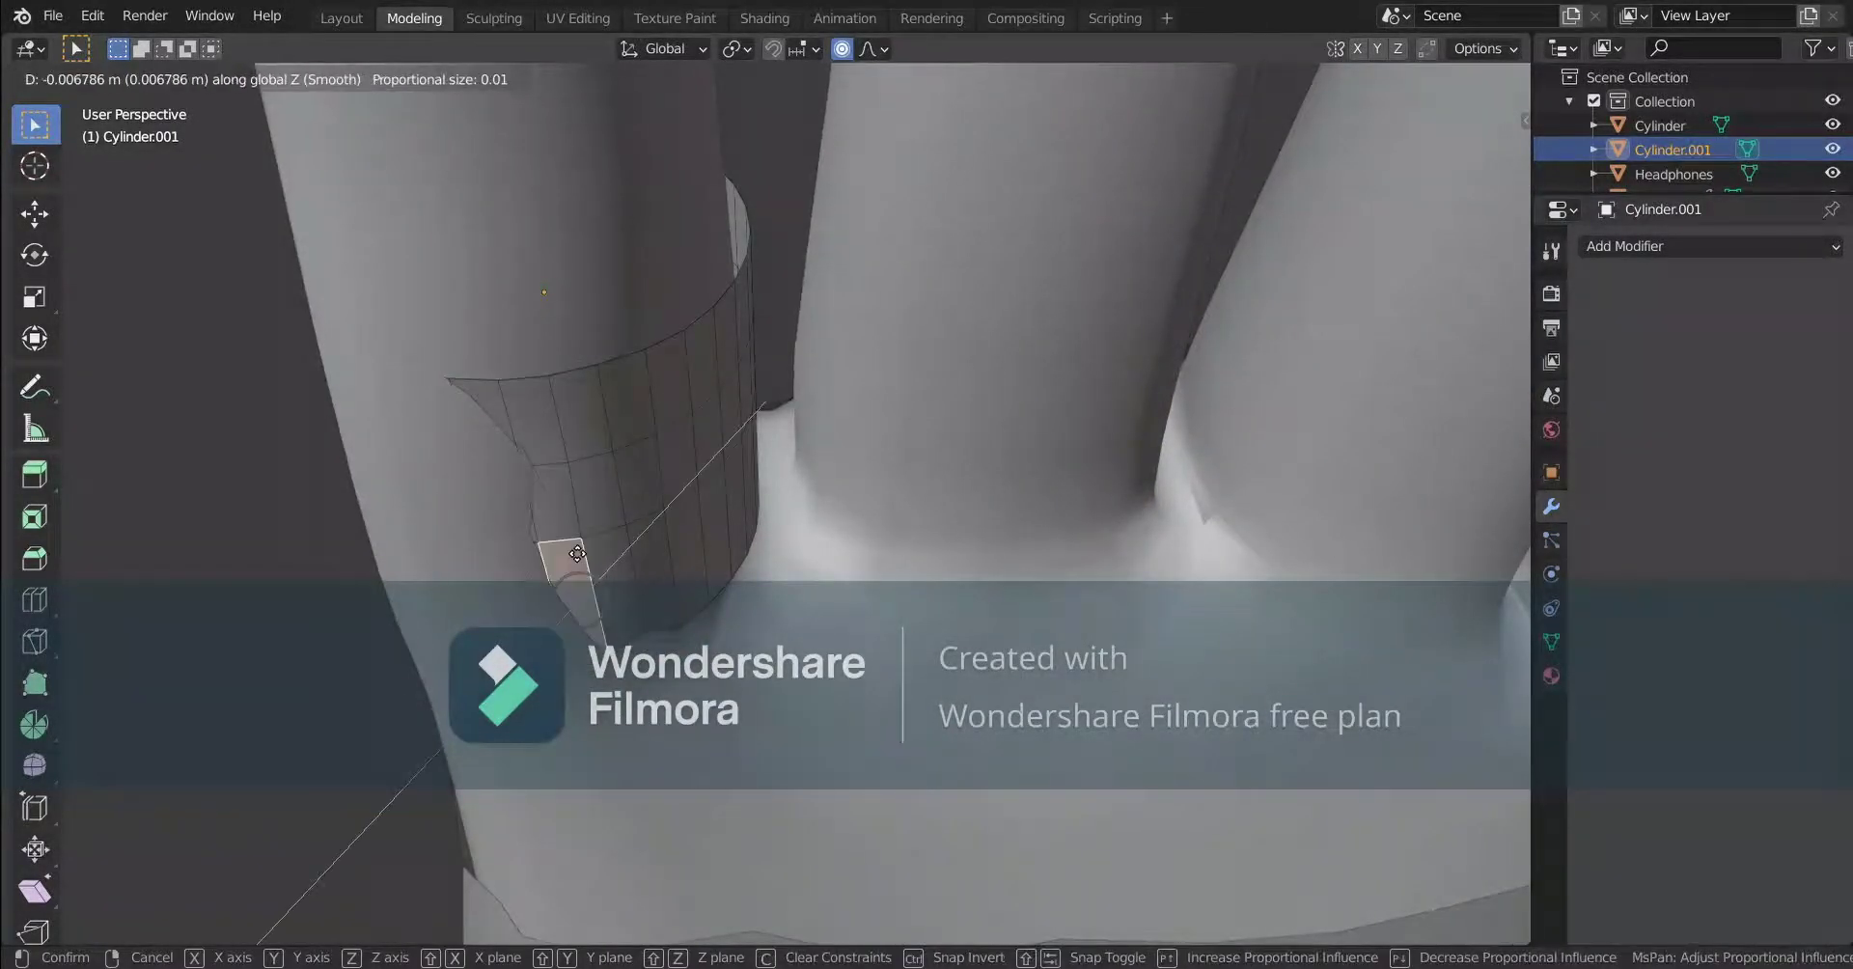
pyautogui.click(526, 524)
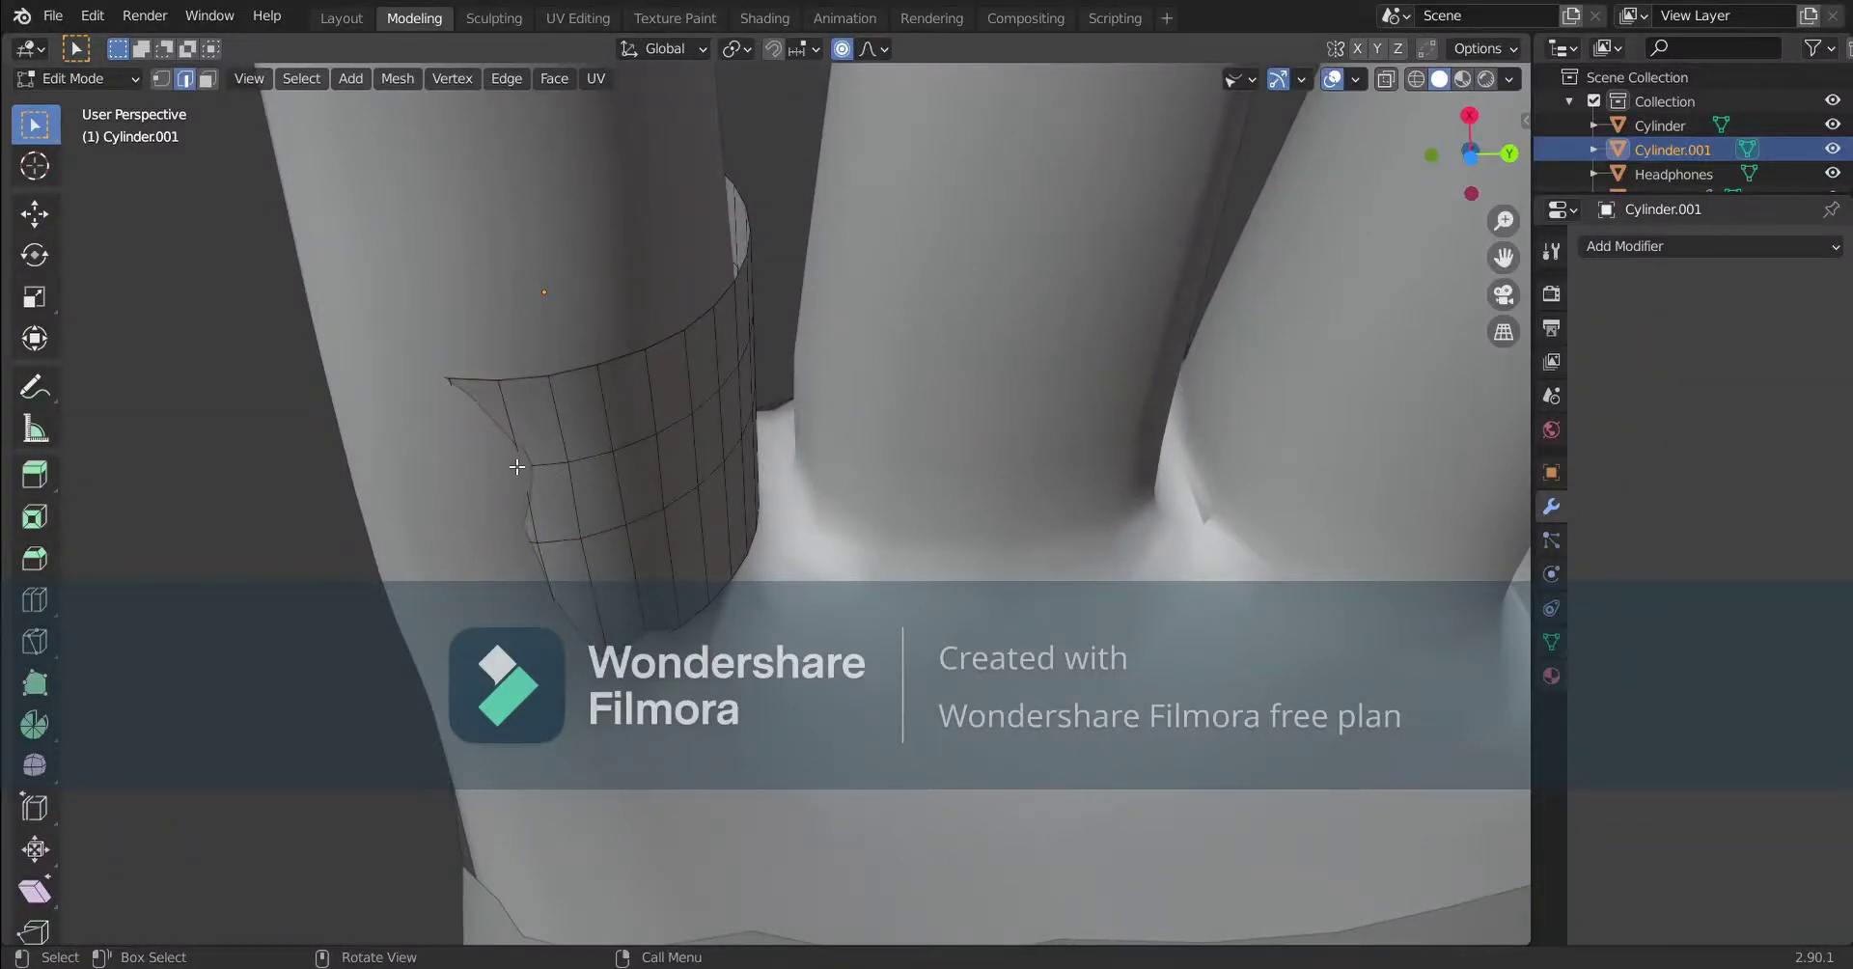
# Move the edge beside the notch in the ring's palm side along Z, and return to Object Mode.
pyautogui.hotkey('alt', 'z')
pyautogui.hotkey('alt', 'z')
pyautogui.press('g')
pyautogui.press('z')
pyautogui.click(512, 470)
pyautogui.press('Tab')
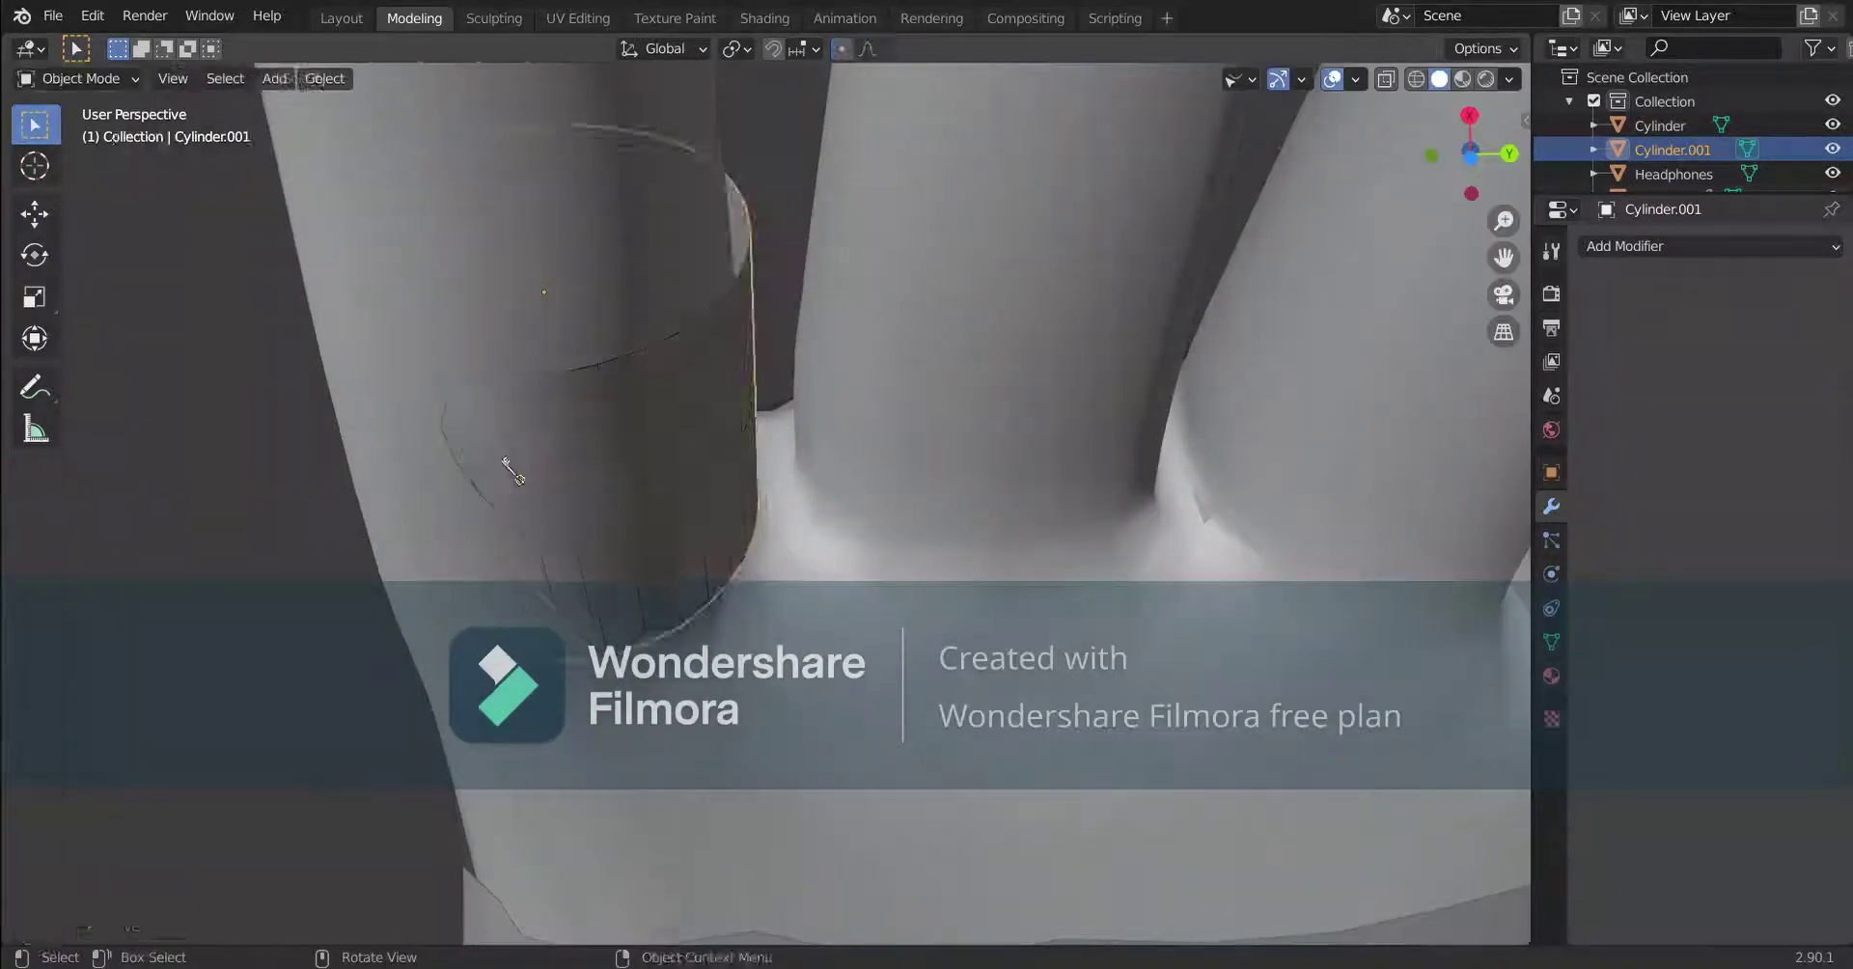
# Move the buried vertex at the ring's lower rim along Y in Edit Mode with a proportional size of 0.01.
pyautogui.moveTo(511, 470); pyautogui.dragTo(511, 396, button='middle')
pyautogui.press('Tab')
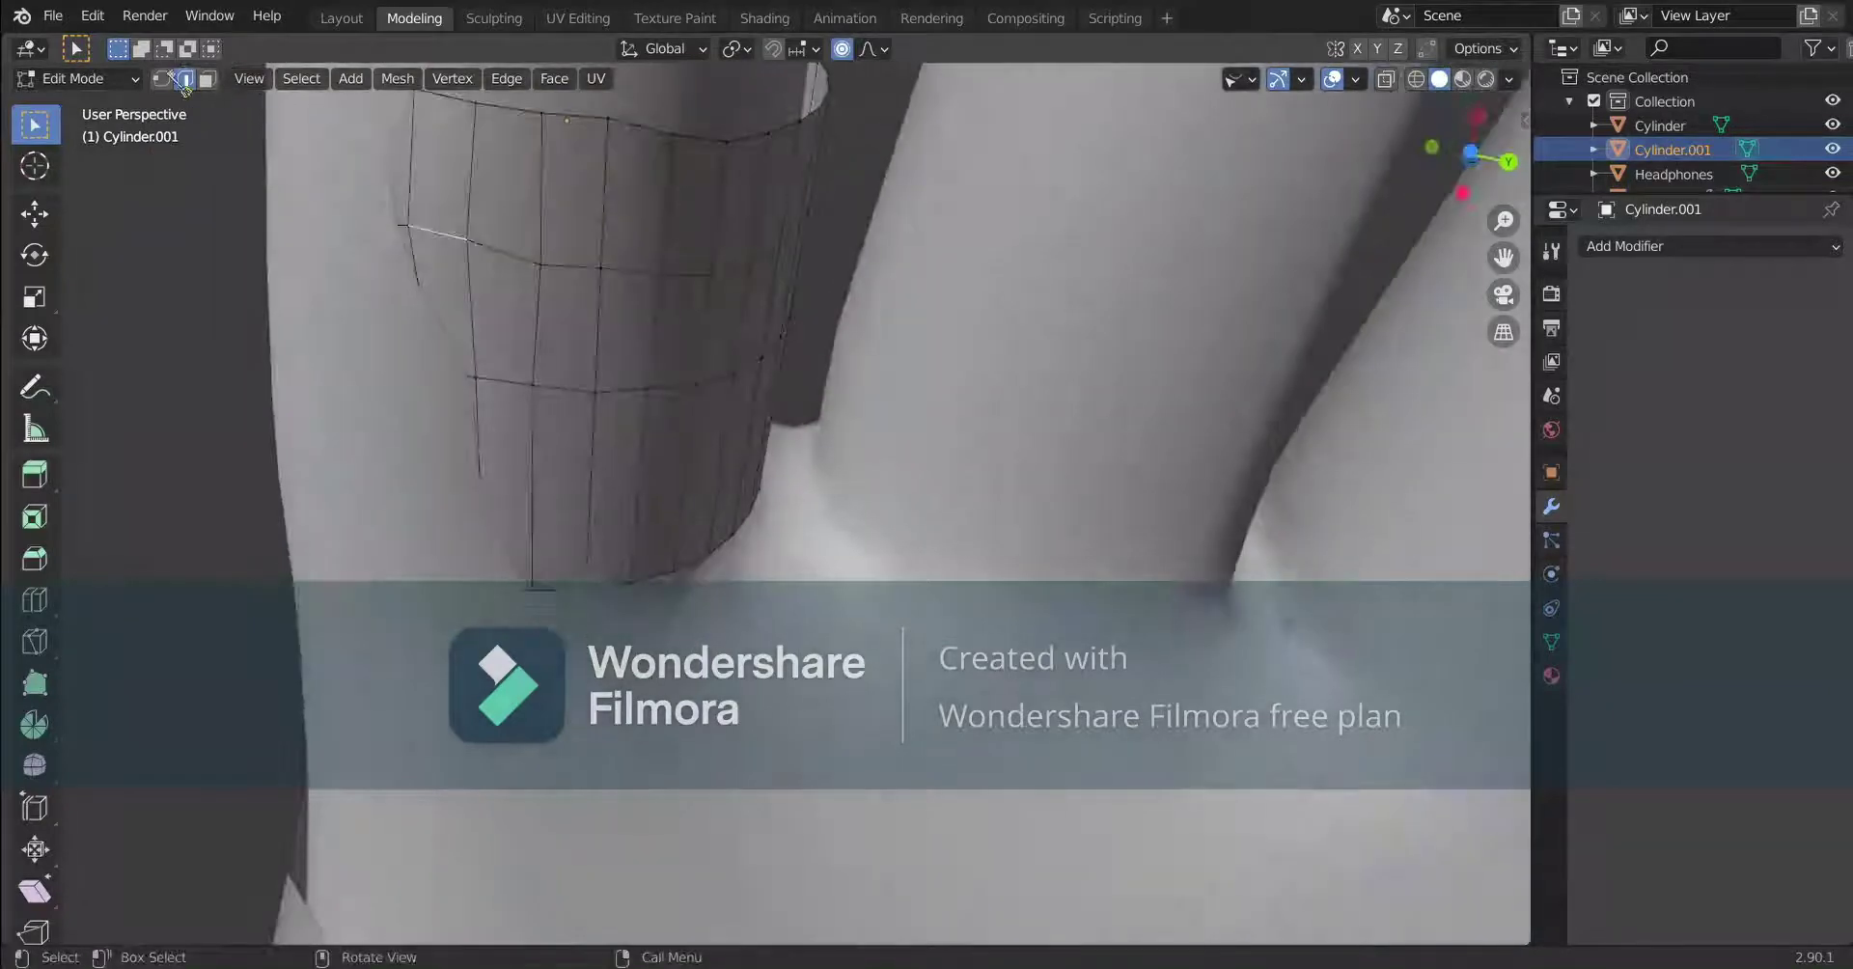
pyautogui.press('g')
pyautogui.press('z')
pyautogui.press('y')
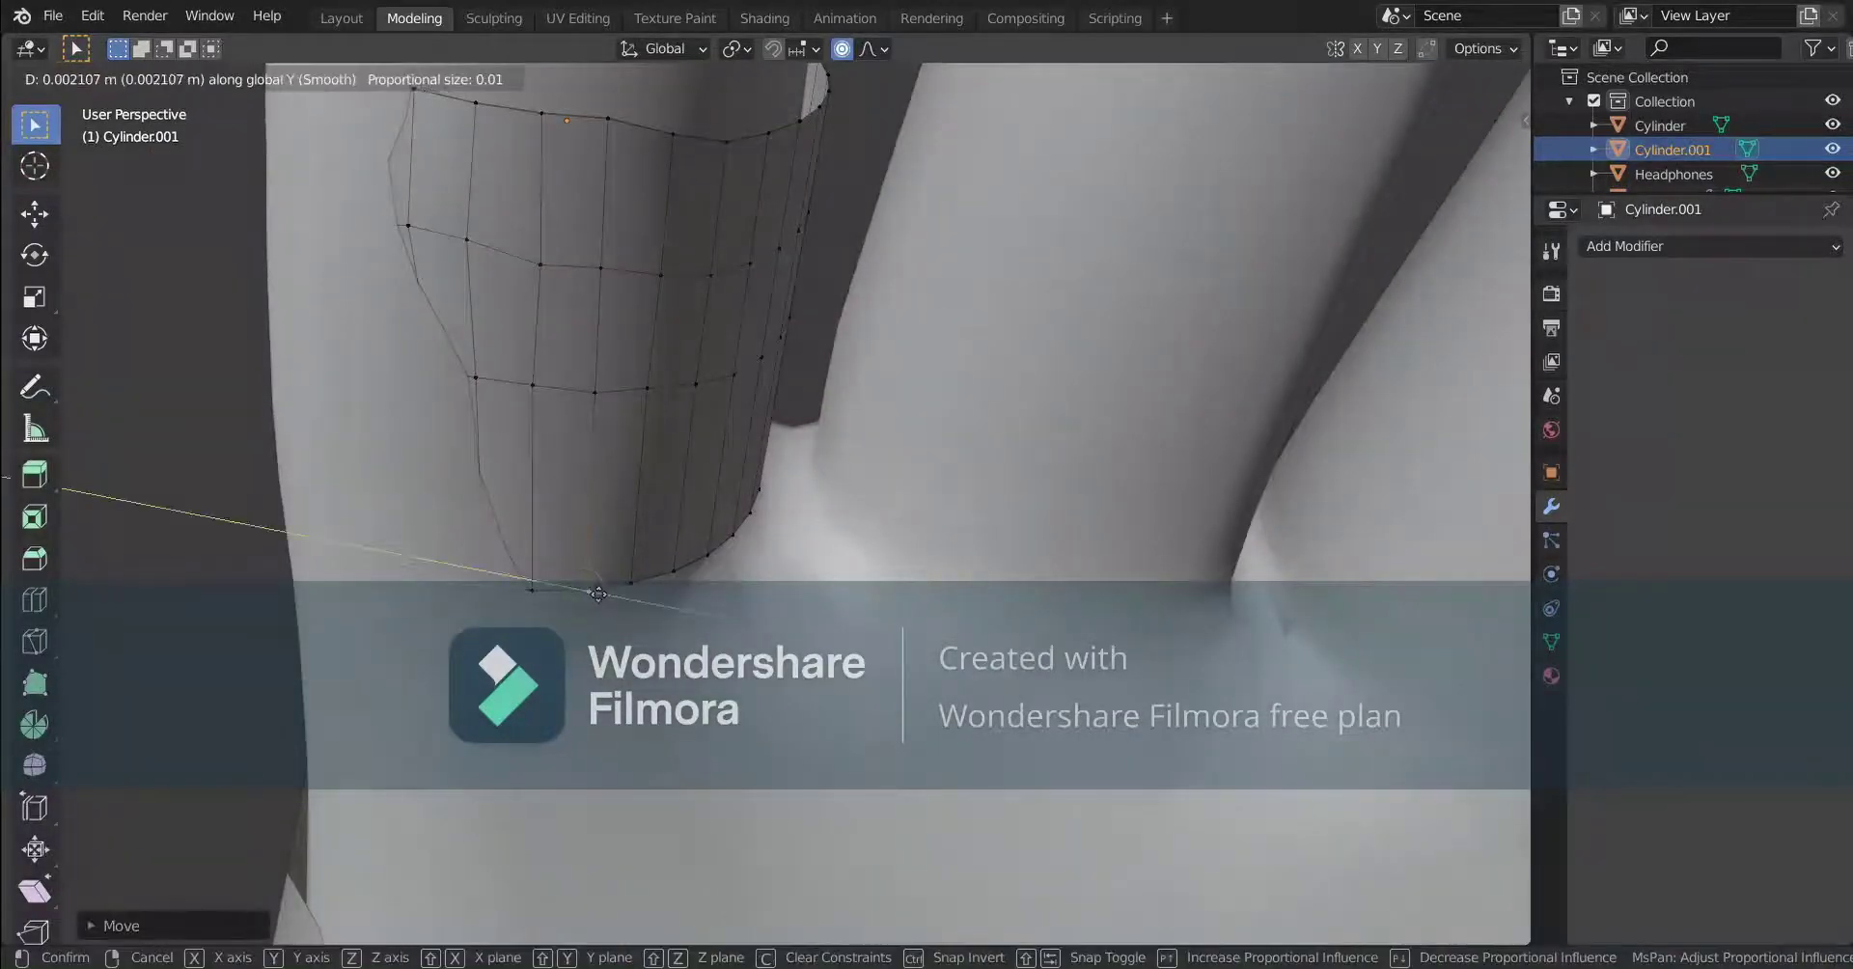
pyautogui.click(599, 594)
# Move a vertex on the ring's palm side along Z and check the shape in Object Mode.
pyautogui.moveTo(502, 492); pyautogui.dragTo(438, 394, button='middle')
pyautogui.click(497, 255)
pyautogui.press('g')
pyautogui.press('z')
pyautogui.click(427, 349)
pyautogui.press('Tab')
pyautogui.press('Tab')
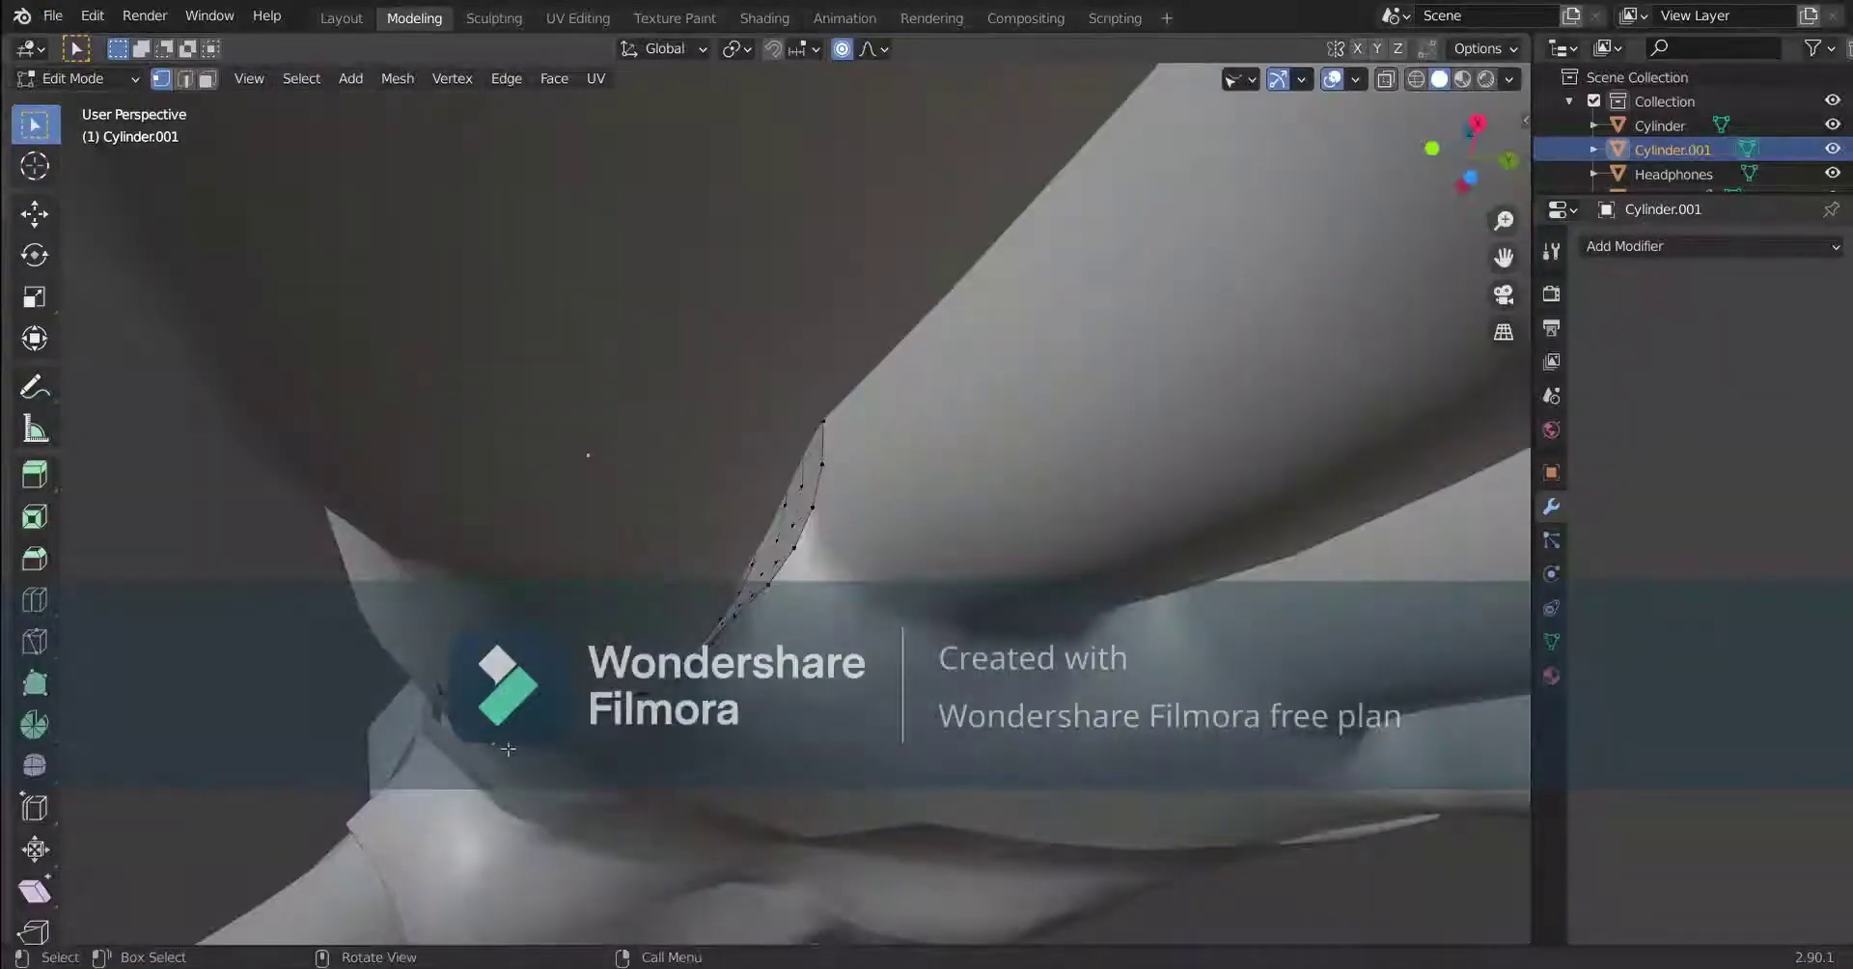
# Move more vertices along the ring's partly buried side along Z, using a proportional size of 0.01.
pyautogui.press('g')
pyautogui.press('z')
pyautogui.click(507, 742)
pyautogui.moveTo(507, 741); pyautogui.dragTo(600, 458, button='middle')
pyautogui.click(603, 454)
pyautogui.press('g')
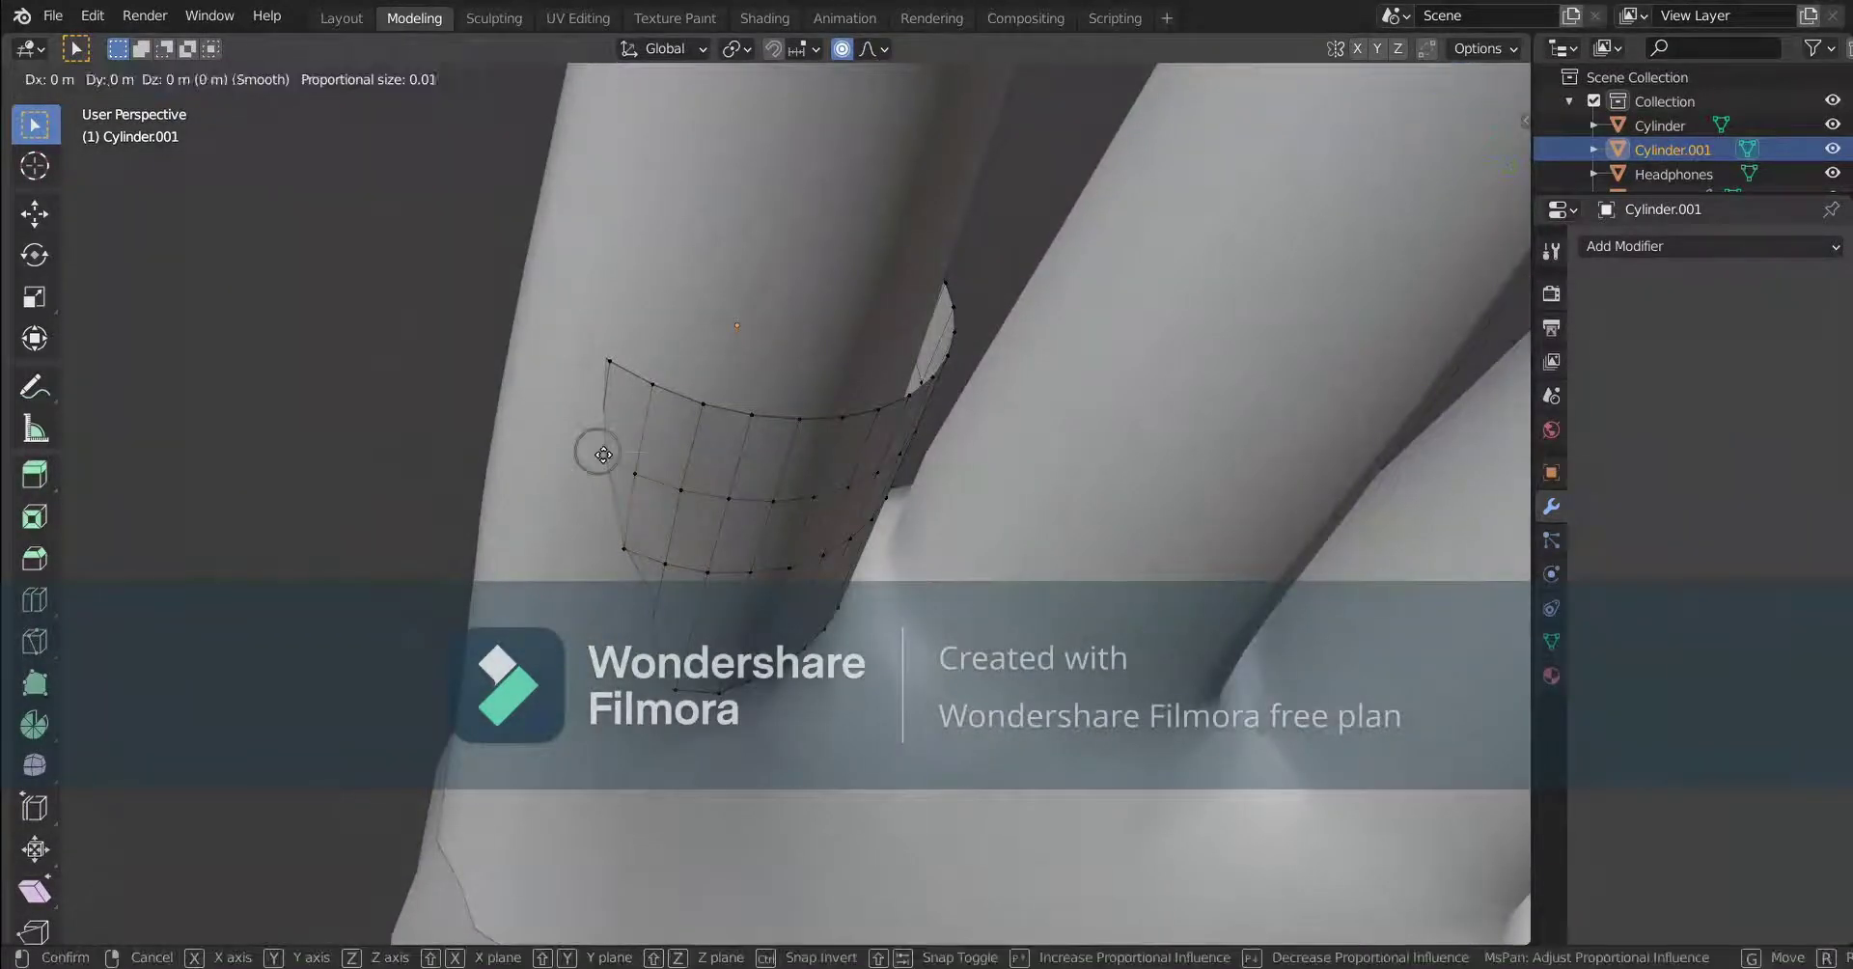
pyautogui.press('z')
pyautogui.click(1375, 303)
pyautogui.moveTo(676, 579); pyautogui.dragTo(657, 621, button='middle')
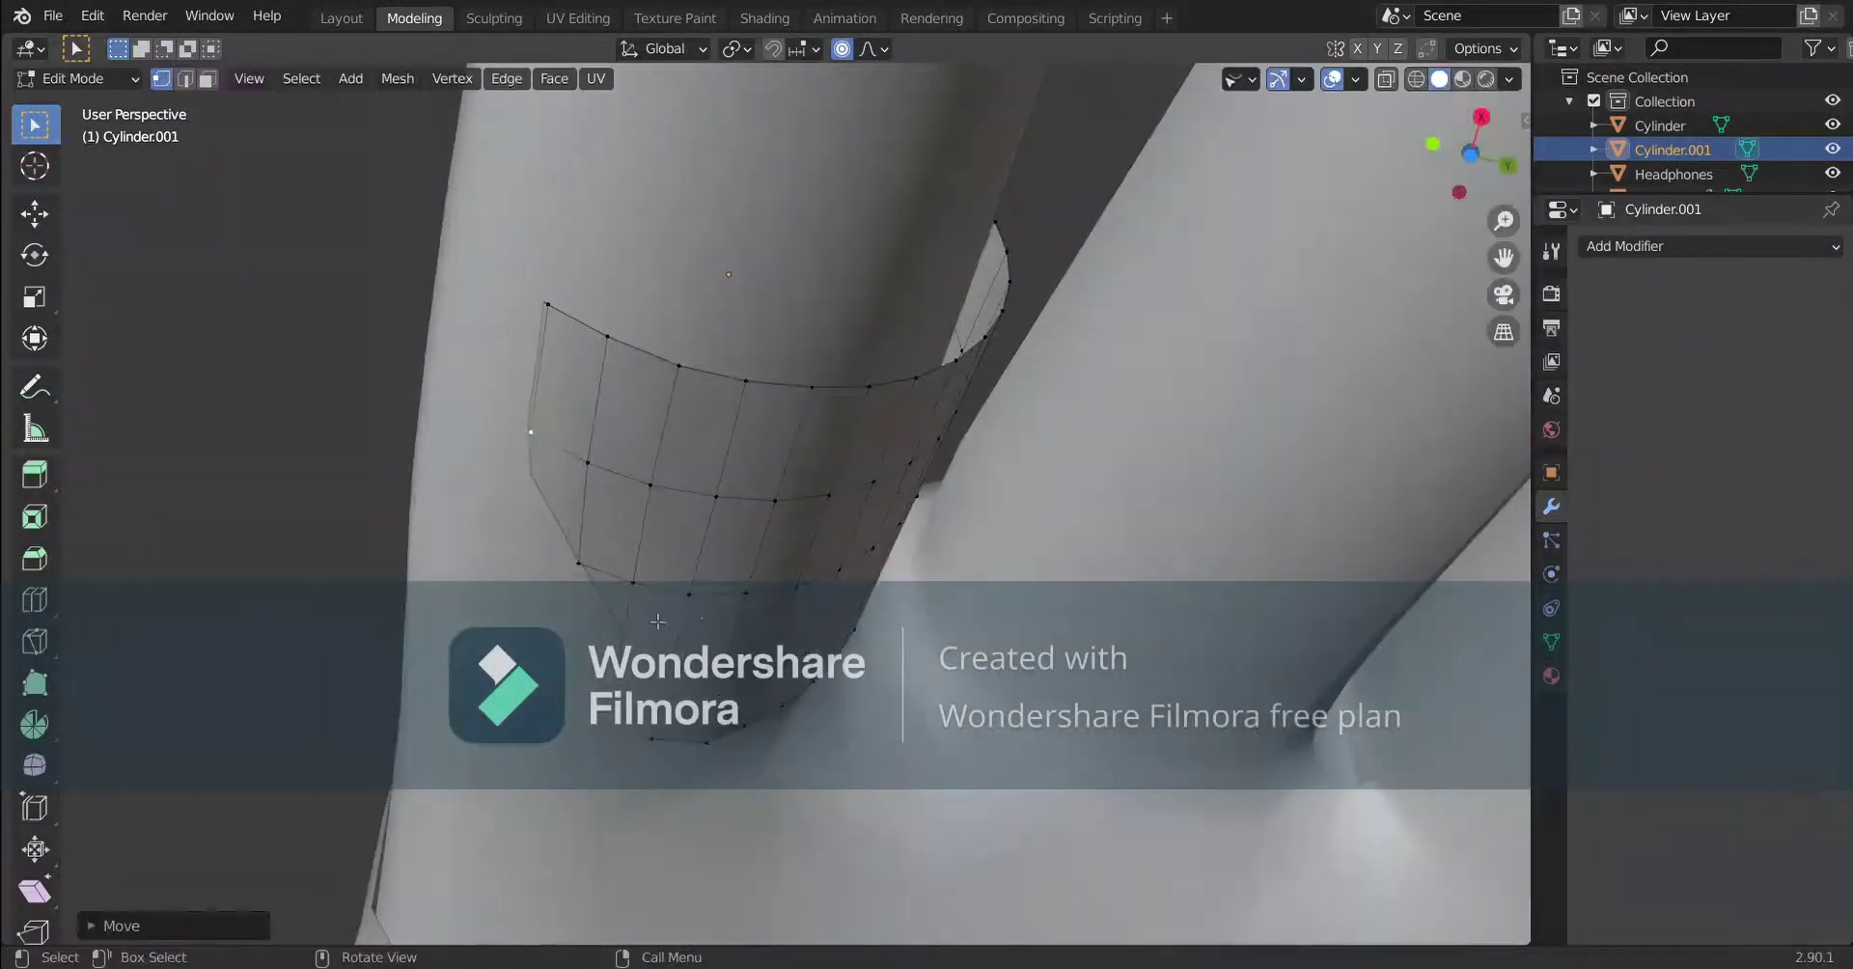
# Move the partly buried faces above the ring's lower rim along Z to clear the finger.
pyautogui.hotkey('alt', 'z')
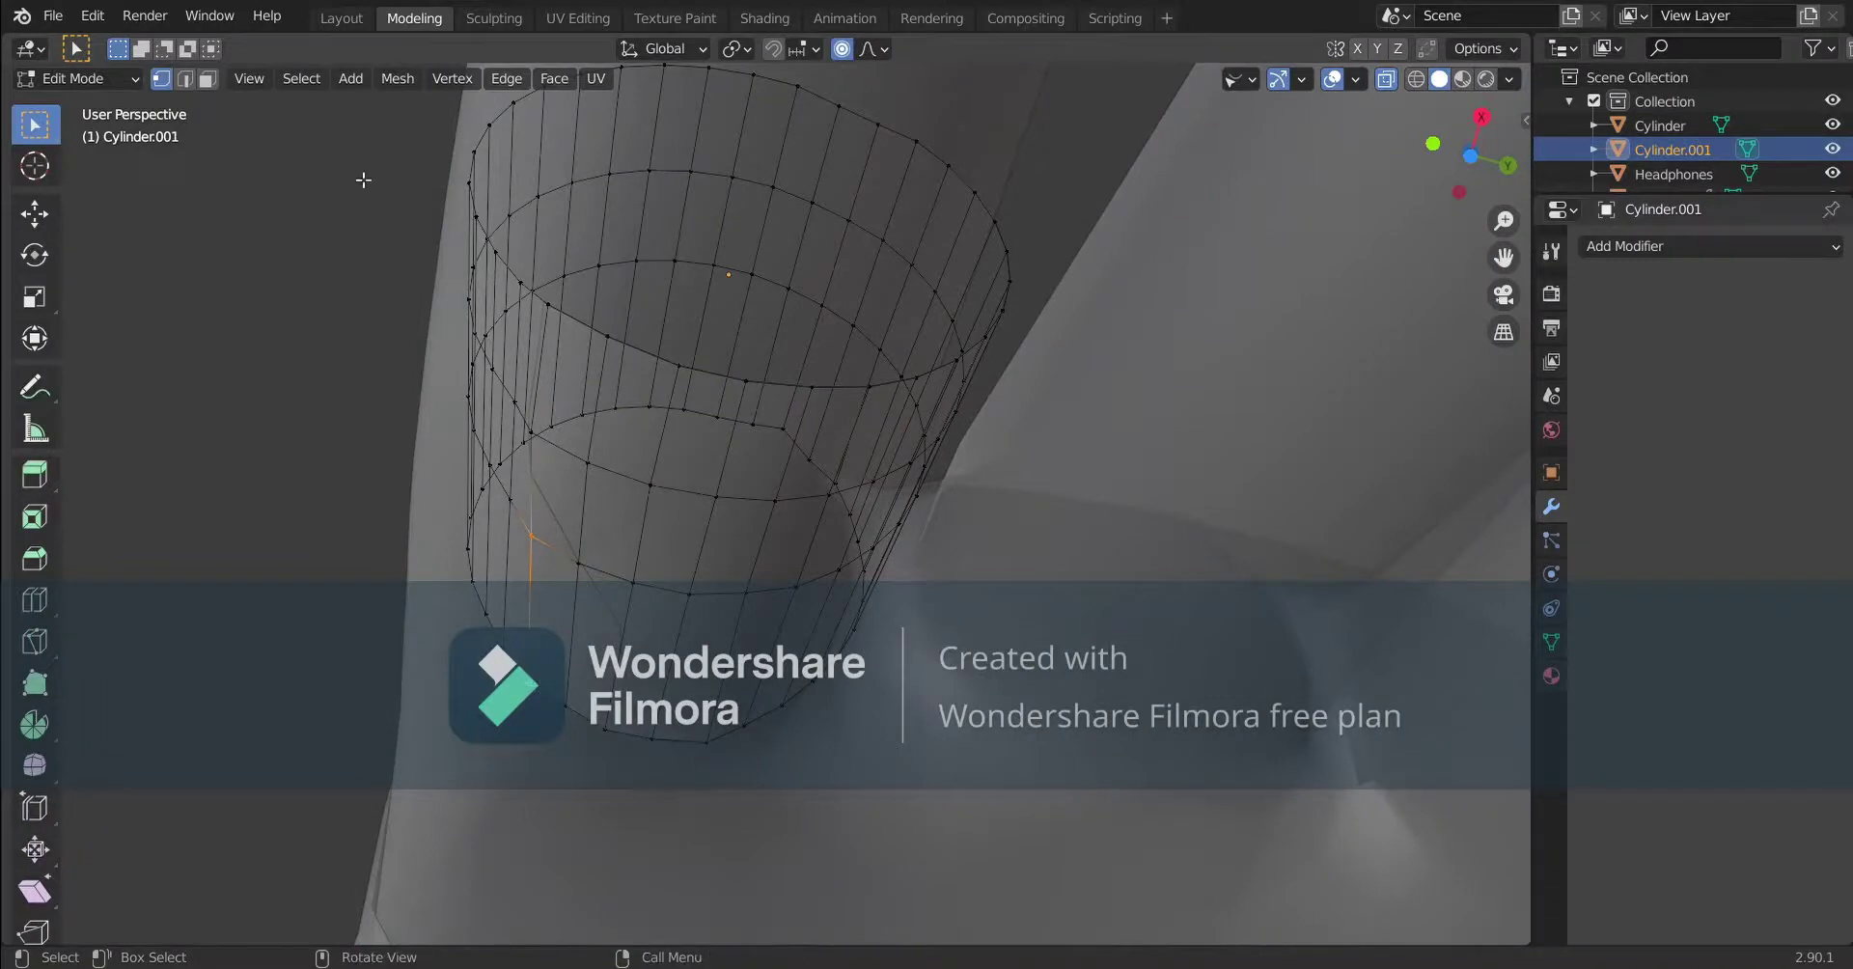
pyautogui.hotkey('alt', 'z')
pyautogui.press('g')
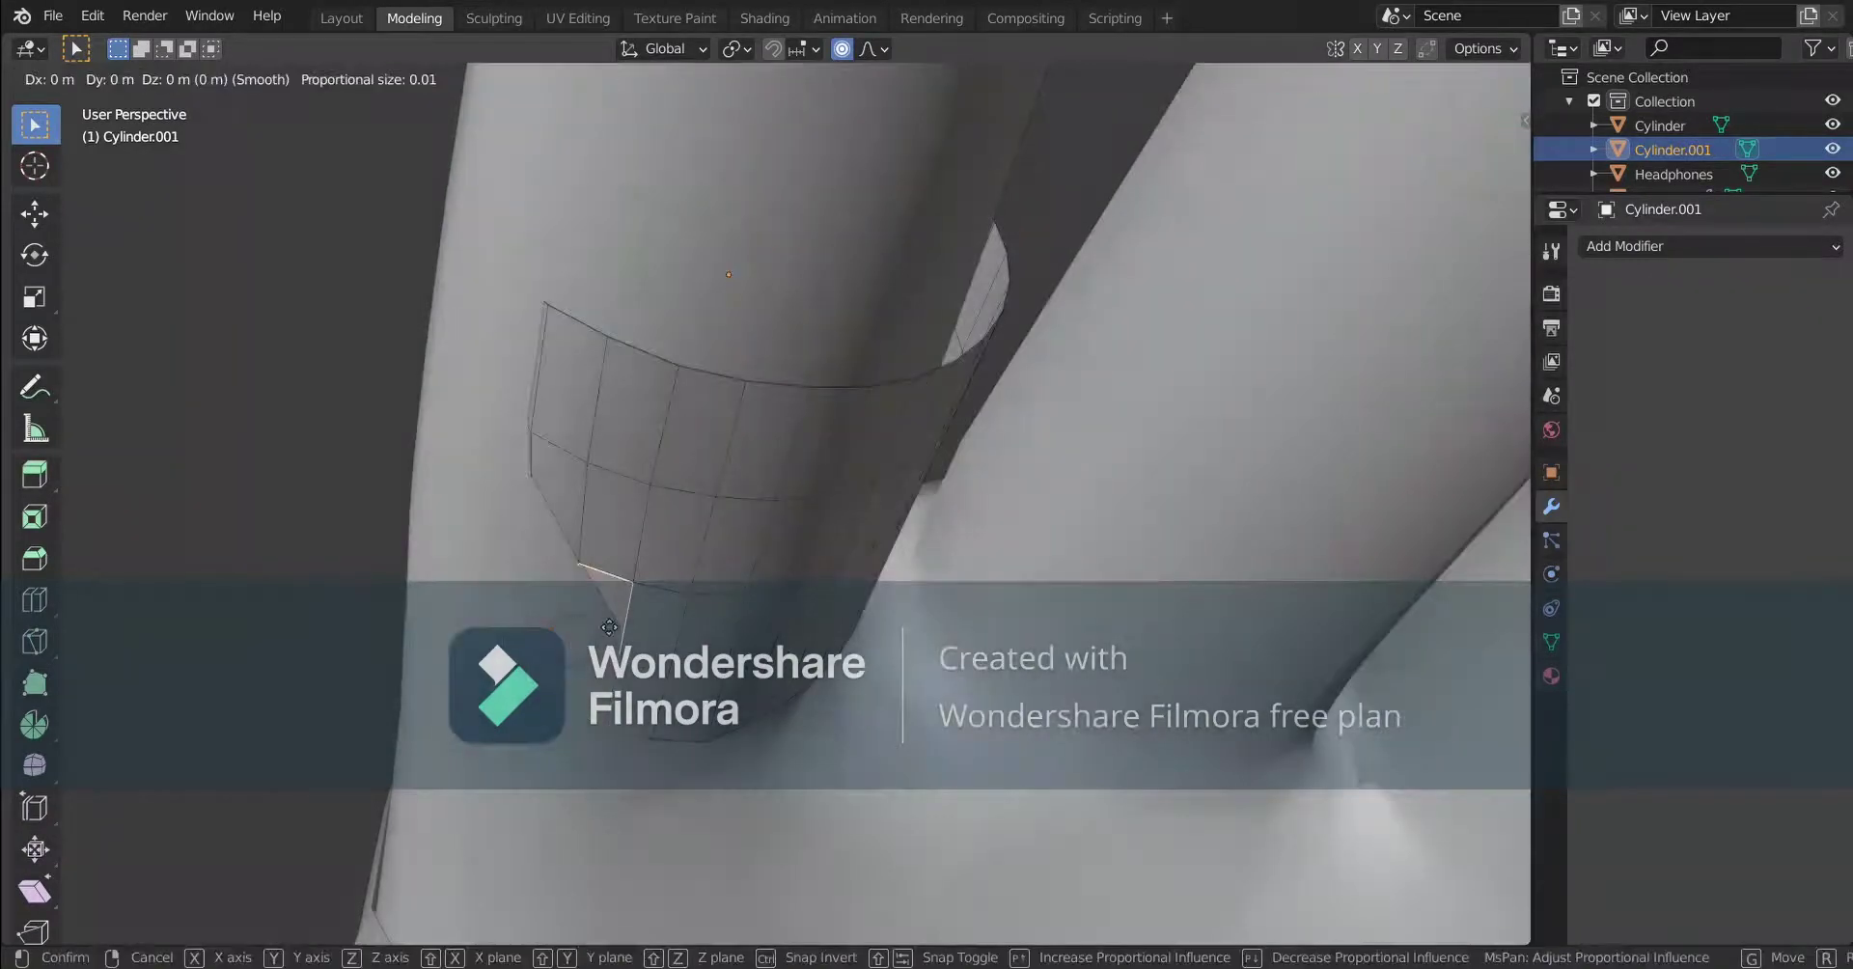
pyautogui.press('z')
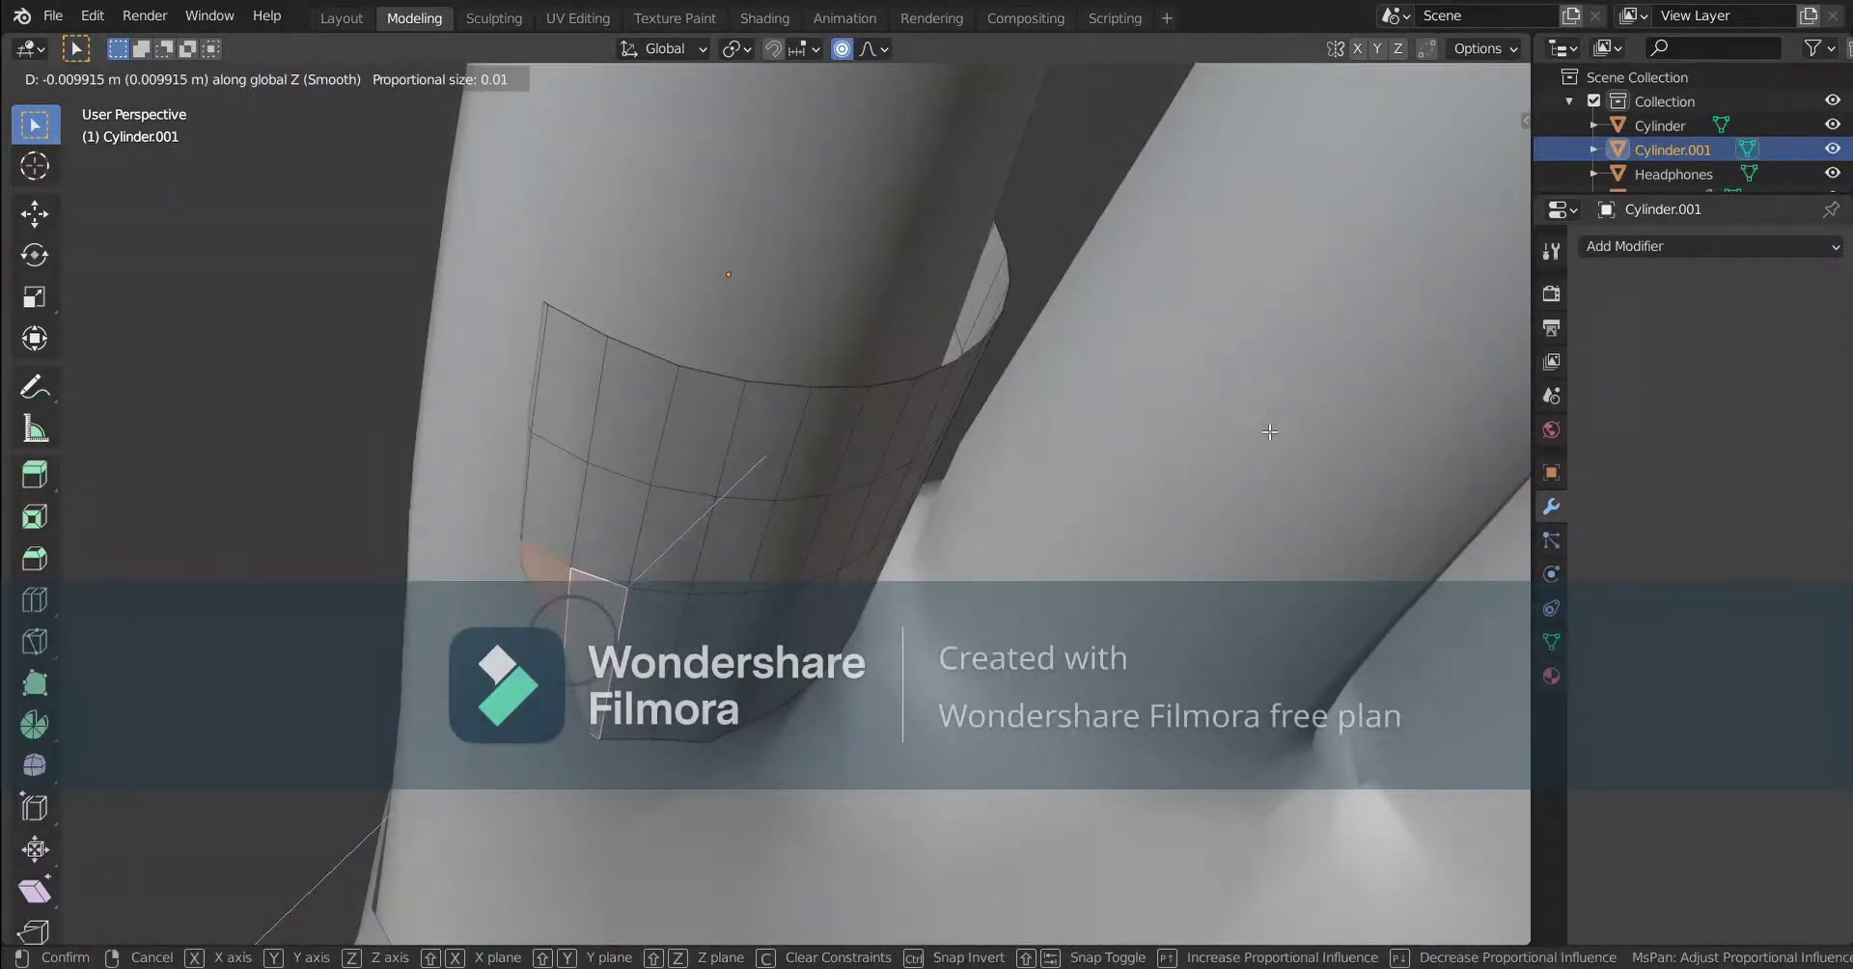
pyautogui.click(1269, 431)
# Add a loop cut around the ring just above its lower rim.
pyautogui.moveTo(848, 440)
pyautogui.mouseDown(button='middle')
pyautogui.moveTo(823, 570)
pyautogui.moveTo(836, 453)
pyautogui.mouseUp(button='middle')
pyautogui.scroll(2, 815, 570)
pyautogui.hotkey('ctrl', 'r')
pyautogui.click(787, 593)
pyautogui.click(784, 593)
pyautogui.scroll(-2, 674, 610)
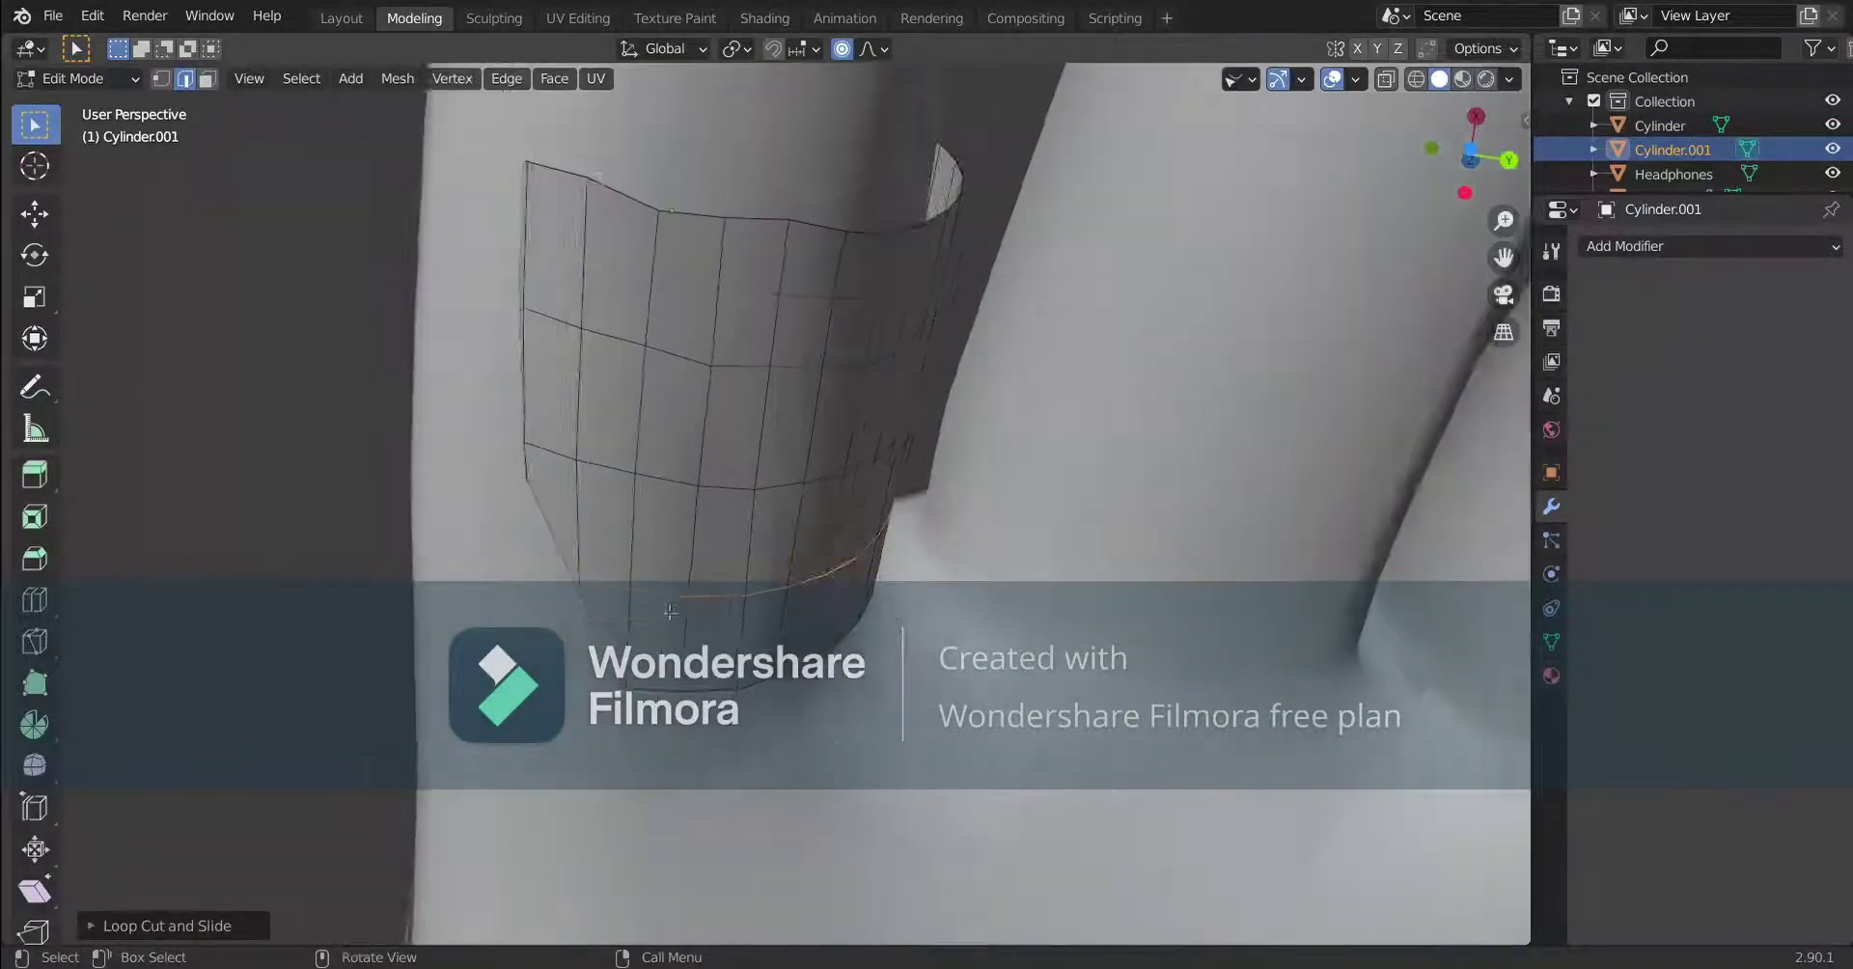
# Pick the buried corner vertex of the ring's lower rim and move it along Z to clear the finger.
pyautogui.scroll(4, 670, 610)
pyautogui.keyDown('shift'); pyautogui.moveTo(670, 610); pyautogui.dragTo(798, 645, button='middle'); pyautogui.keyUp('shift')
pyautogui.press('3')
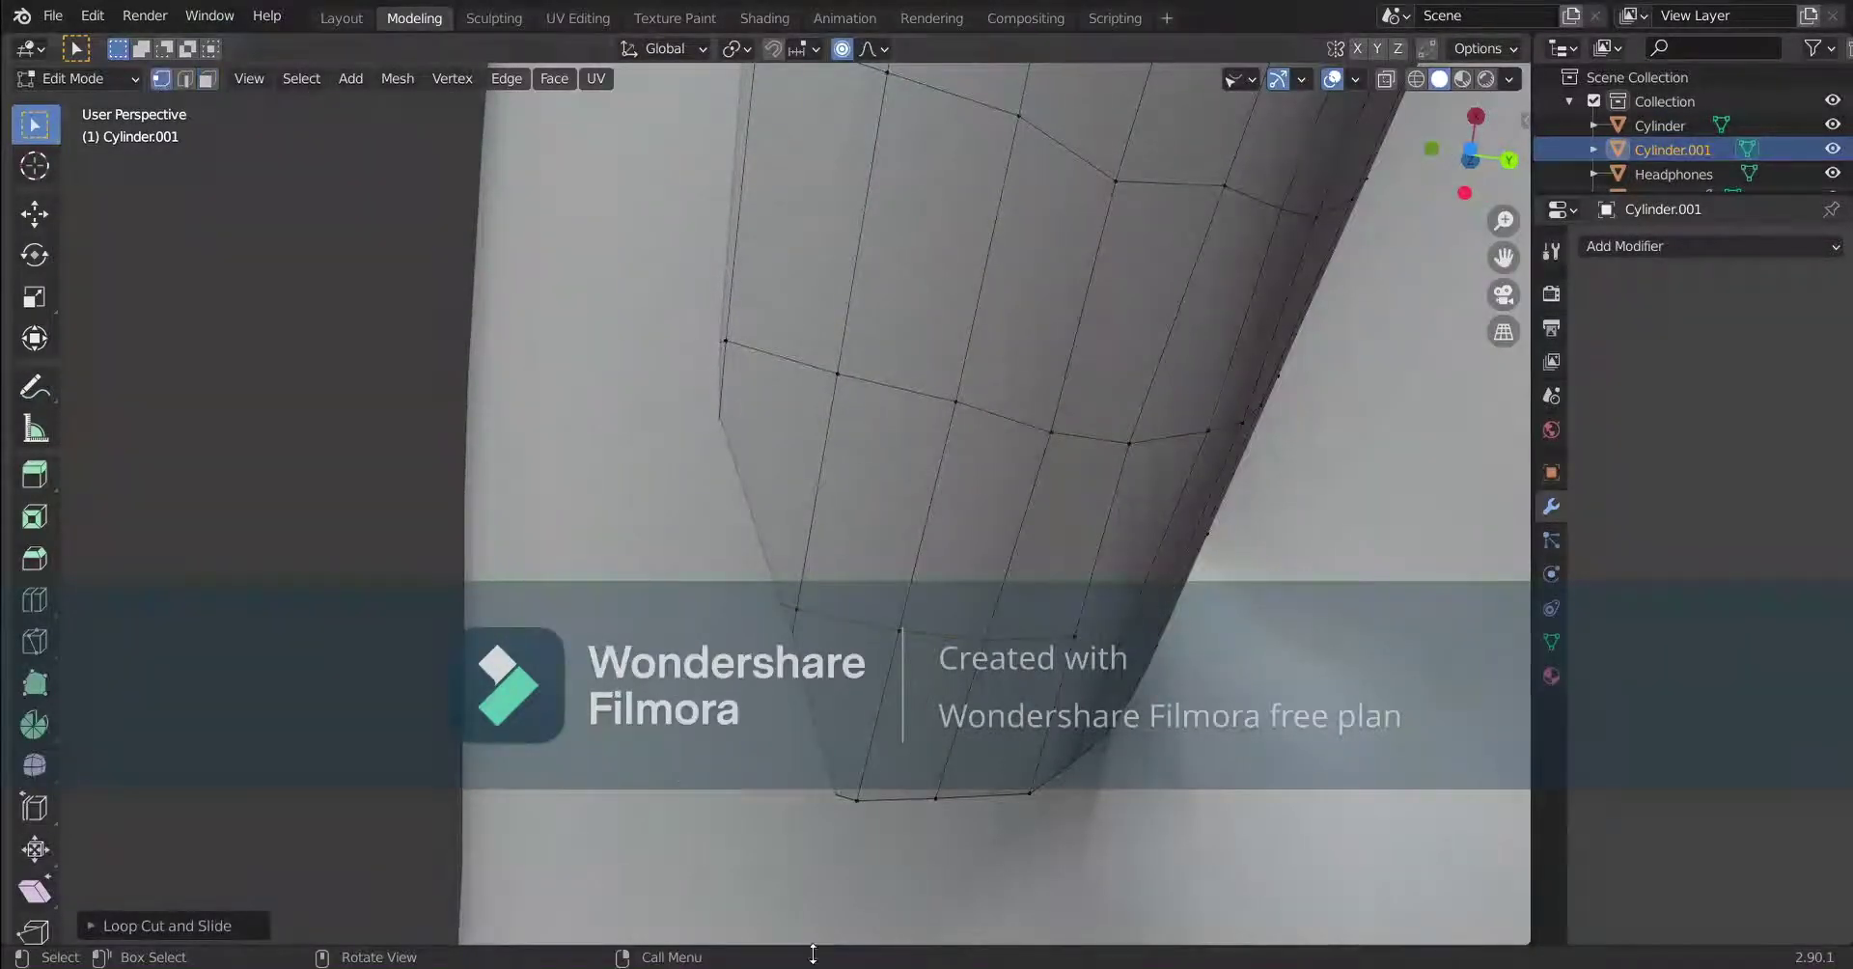
pyautogui.click(772, 778)
pyautogui.hotkey('alt', 'z')
pyautogui.click(773, 775)
pyautogui.hotkey('alt', 'z')
pyautogui.press('g')
pyautogui.press('z')
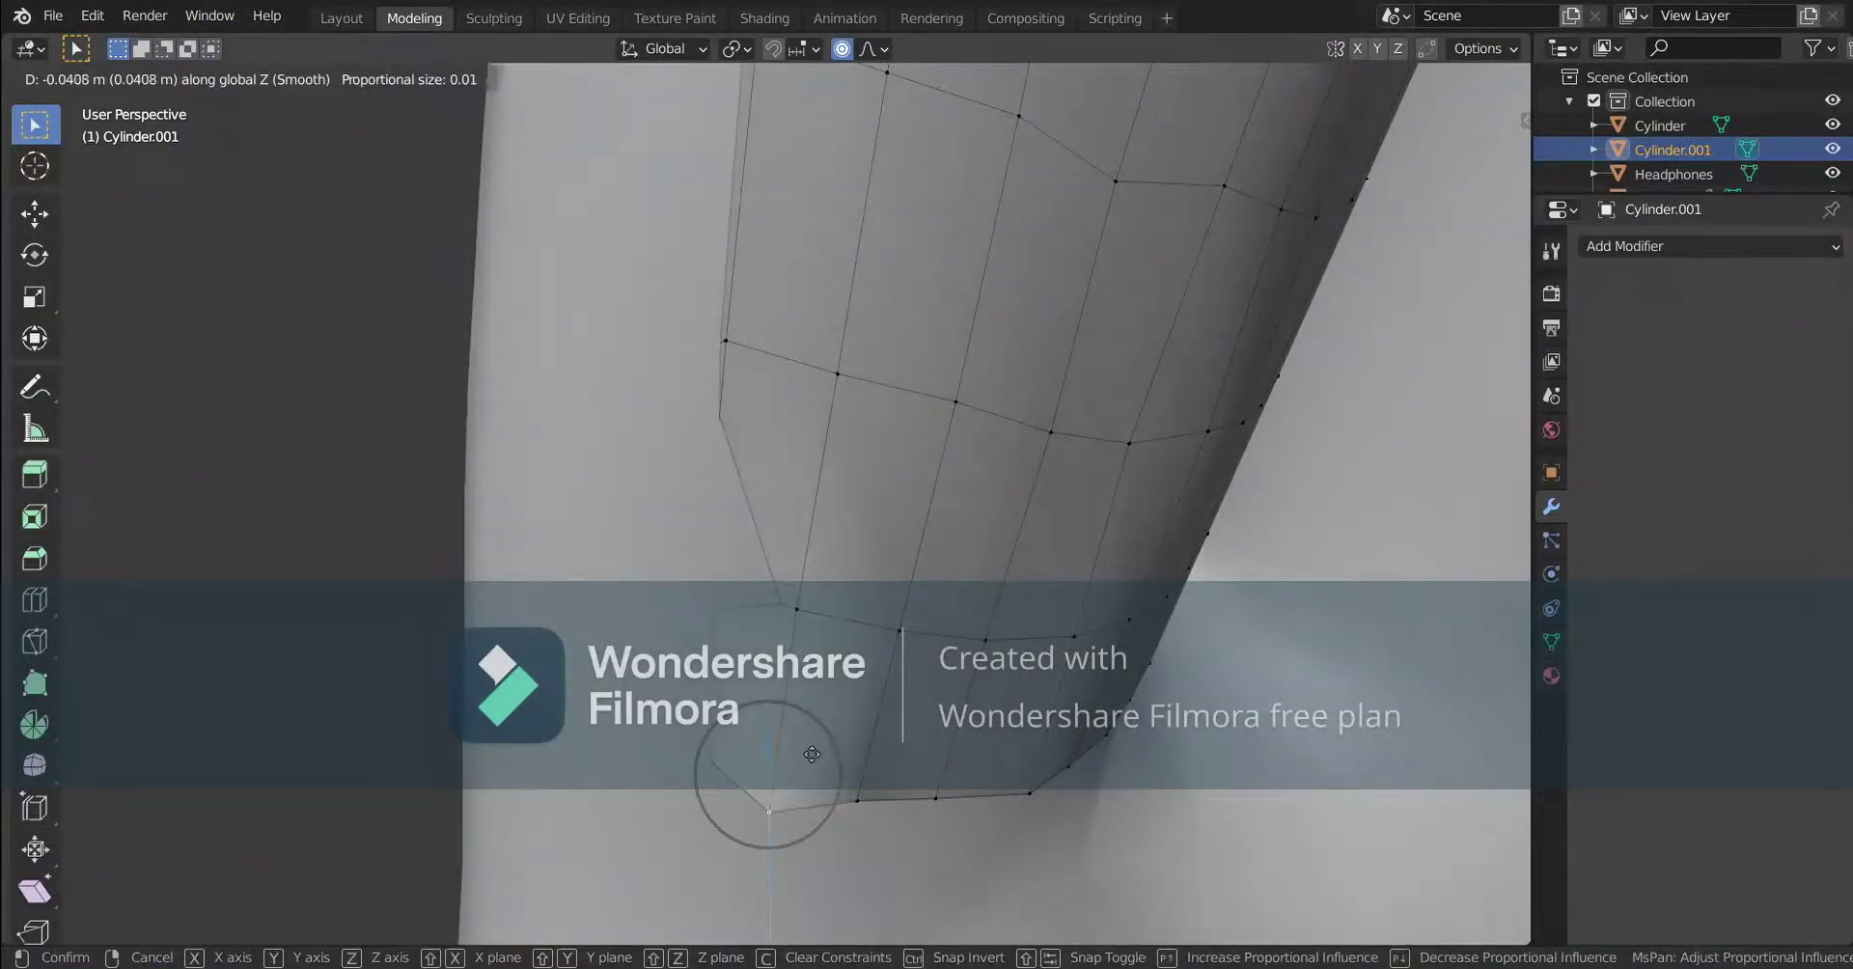
pyautogui.click(807, 761)
pyautogui.scroll(-6, 807, 761)
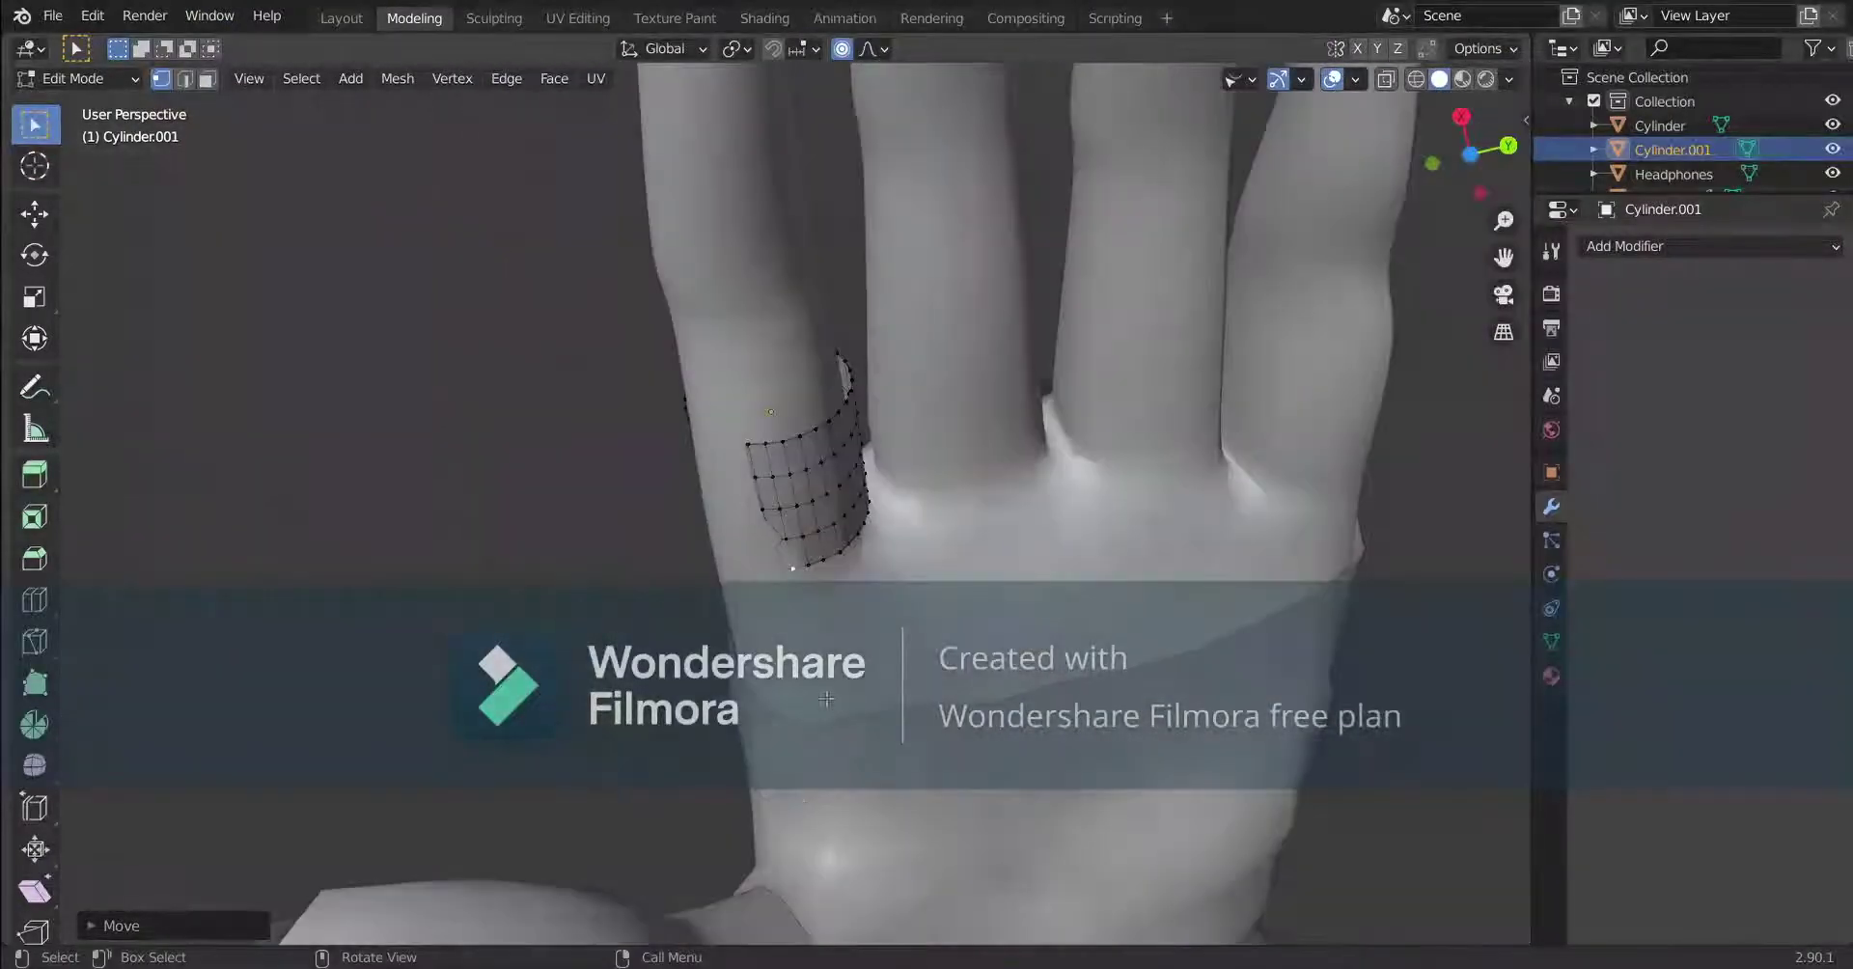
# Turn off proportional editing, move a lower-rim vertex along Z, and check the ring in Object Mode.
pyautogui.moveTo(840, 742); pyautogui.dragTo(927, 821, button='middle')
pyautogui.scroll(6, 859, 714)
pyautogui.click(961, 834)
pyautogui.press('g')
pyautogui.rightClick(957, 828)
pyautogui.press('o')
pyautogui.press('g')
pyautogui.press('z')
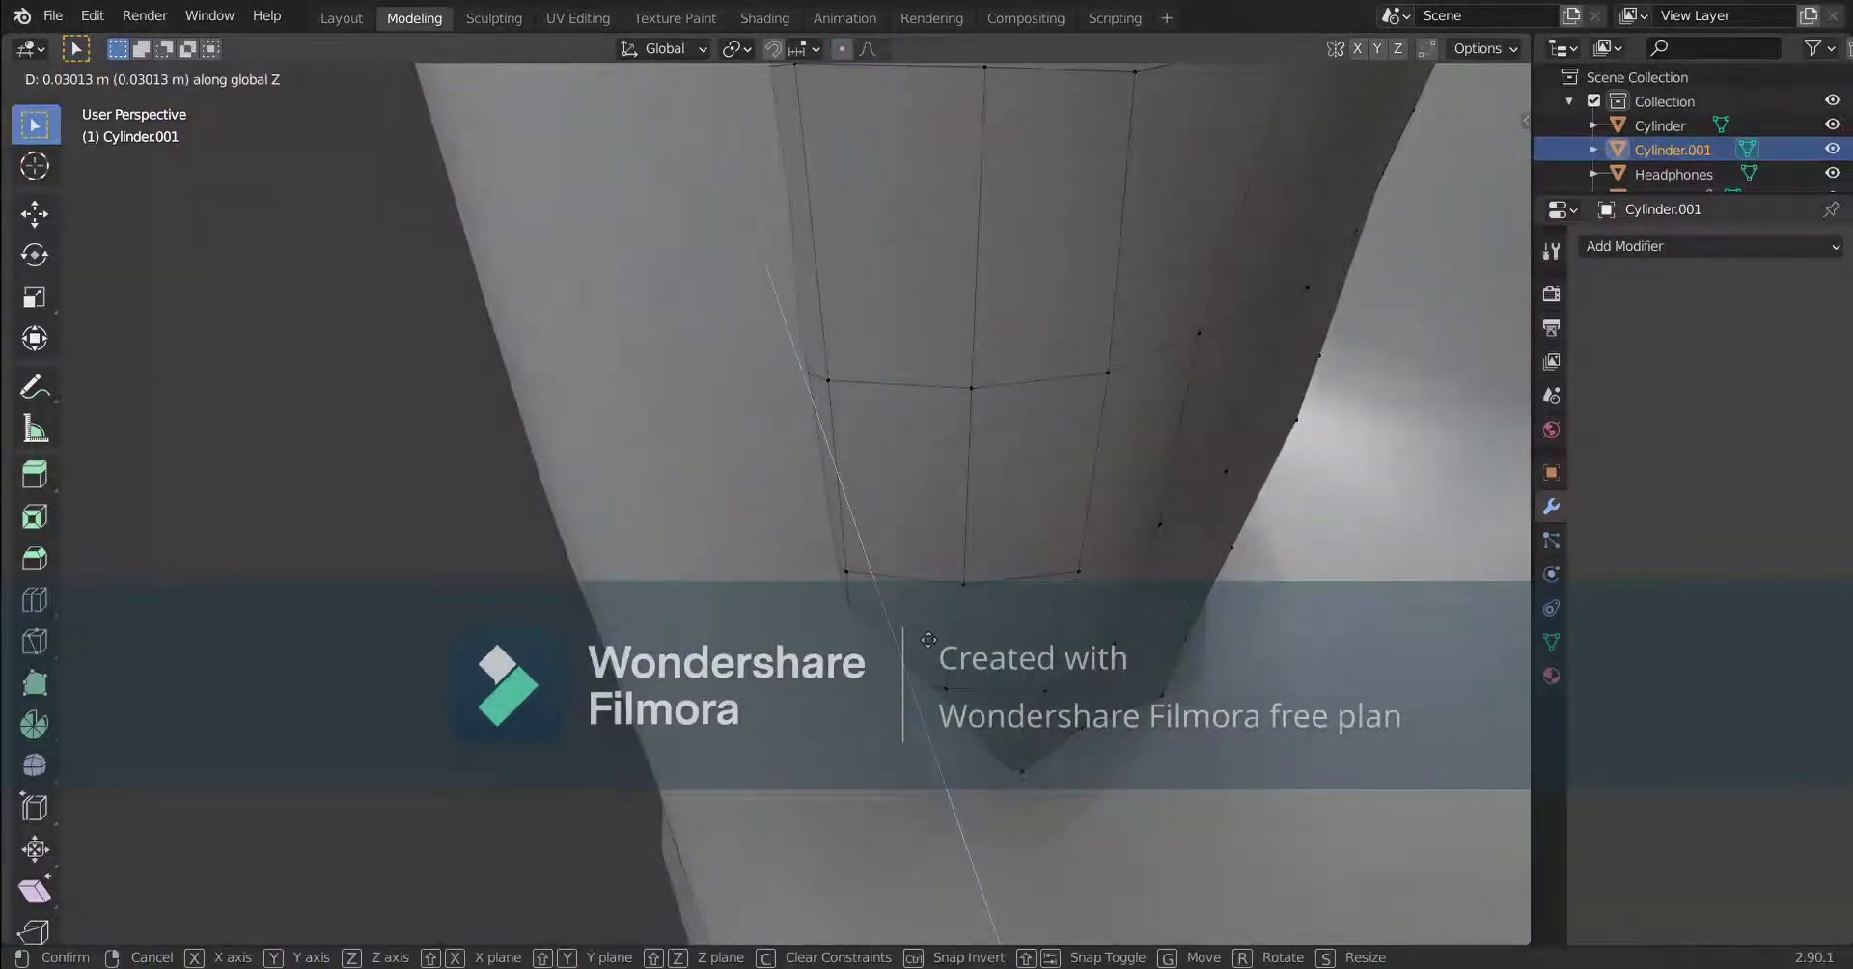
pyautogui.click(924, 666)
pyautogui.press('Tab')
pyautogui.moveTo(924, 666)
pyautogui.mouseDown(button='middle')
pyautogui.moveTo(946, 706)
pyautogui.moveTo(942, 666)
pyautogui.moveTo(920, 683)
pyautogui.moveTo(940, 519)
pyautogui.moveTo(954, 656)
pyautogui.mouseUp(button='middle')
pyautogui.press('Tab')
# Turn proportional editing back on and move the buried vertex above the ring's lower rim along Z.
pyautogui.scroll(2, 925, 688)
pyautogui.scroll(-3, 925, 687)
pyautogui.press('Tab')
pyautogui.hotkey('alt', 'z')
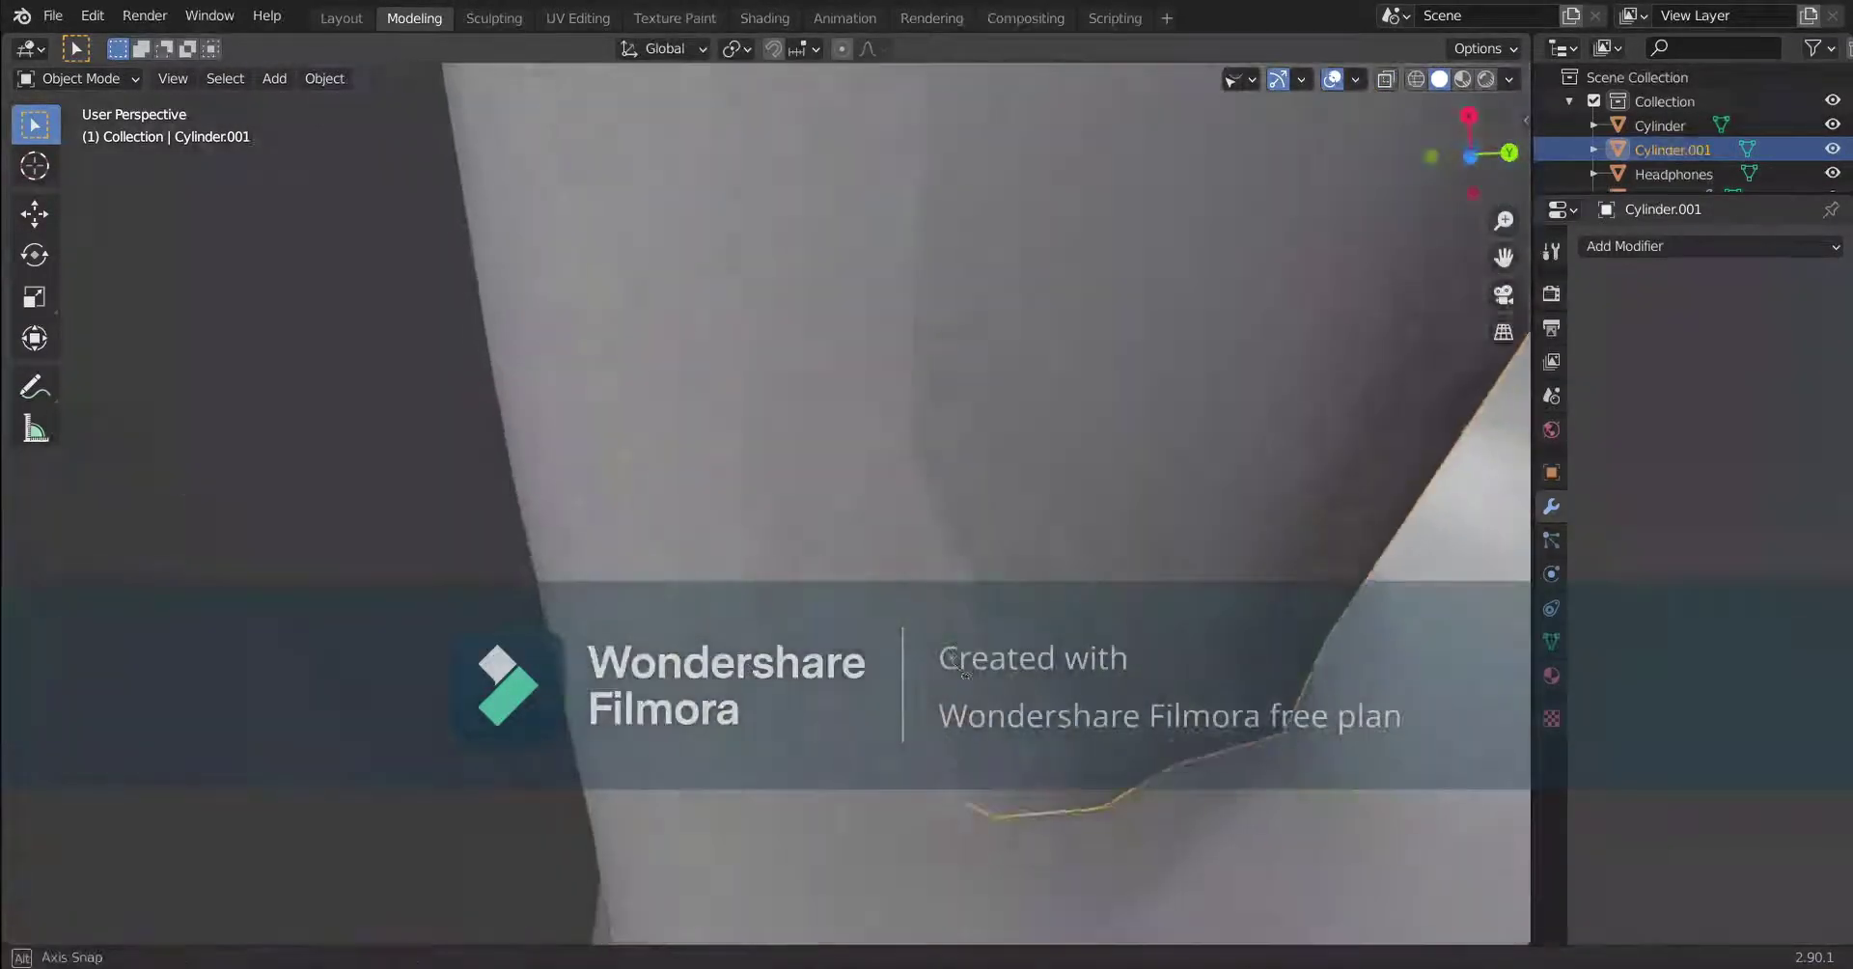
pyautogui.press('Tab')
pyautogui.scroll(-3, 952, 657)
pyautogui.hotkey('alt', 'z')
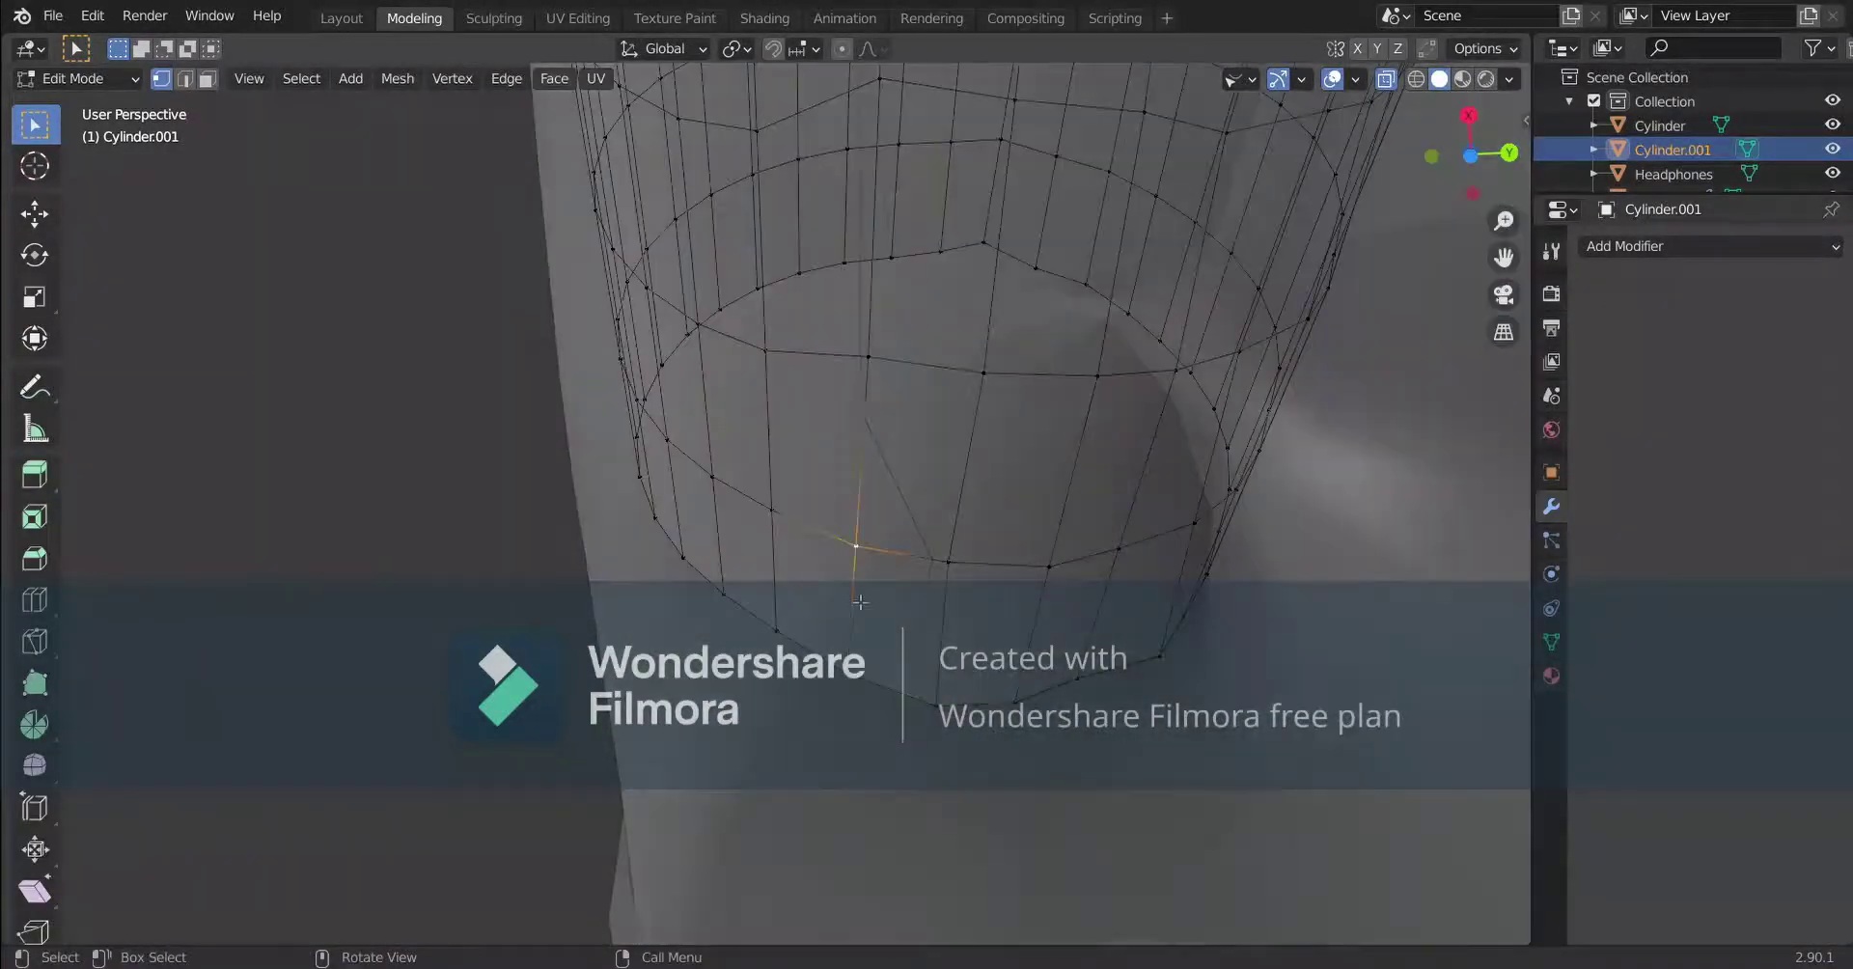
pyautogui.hotkey('alt', 'z')
pyautogui.press('g')
pyautogui.press('o')
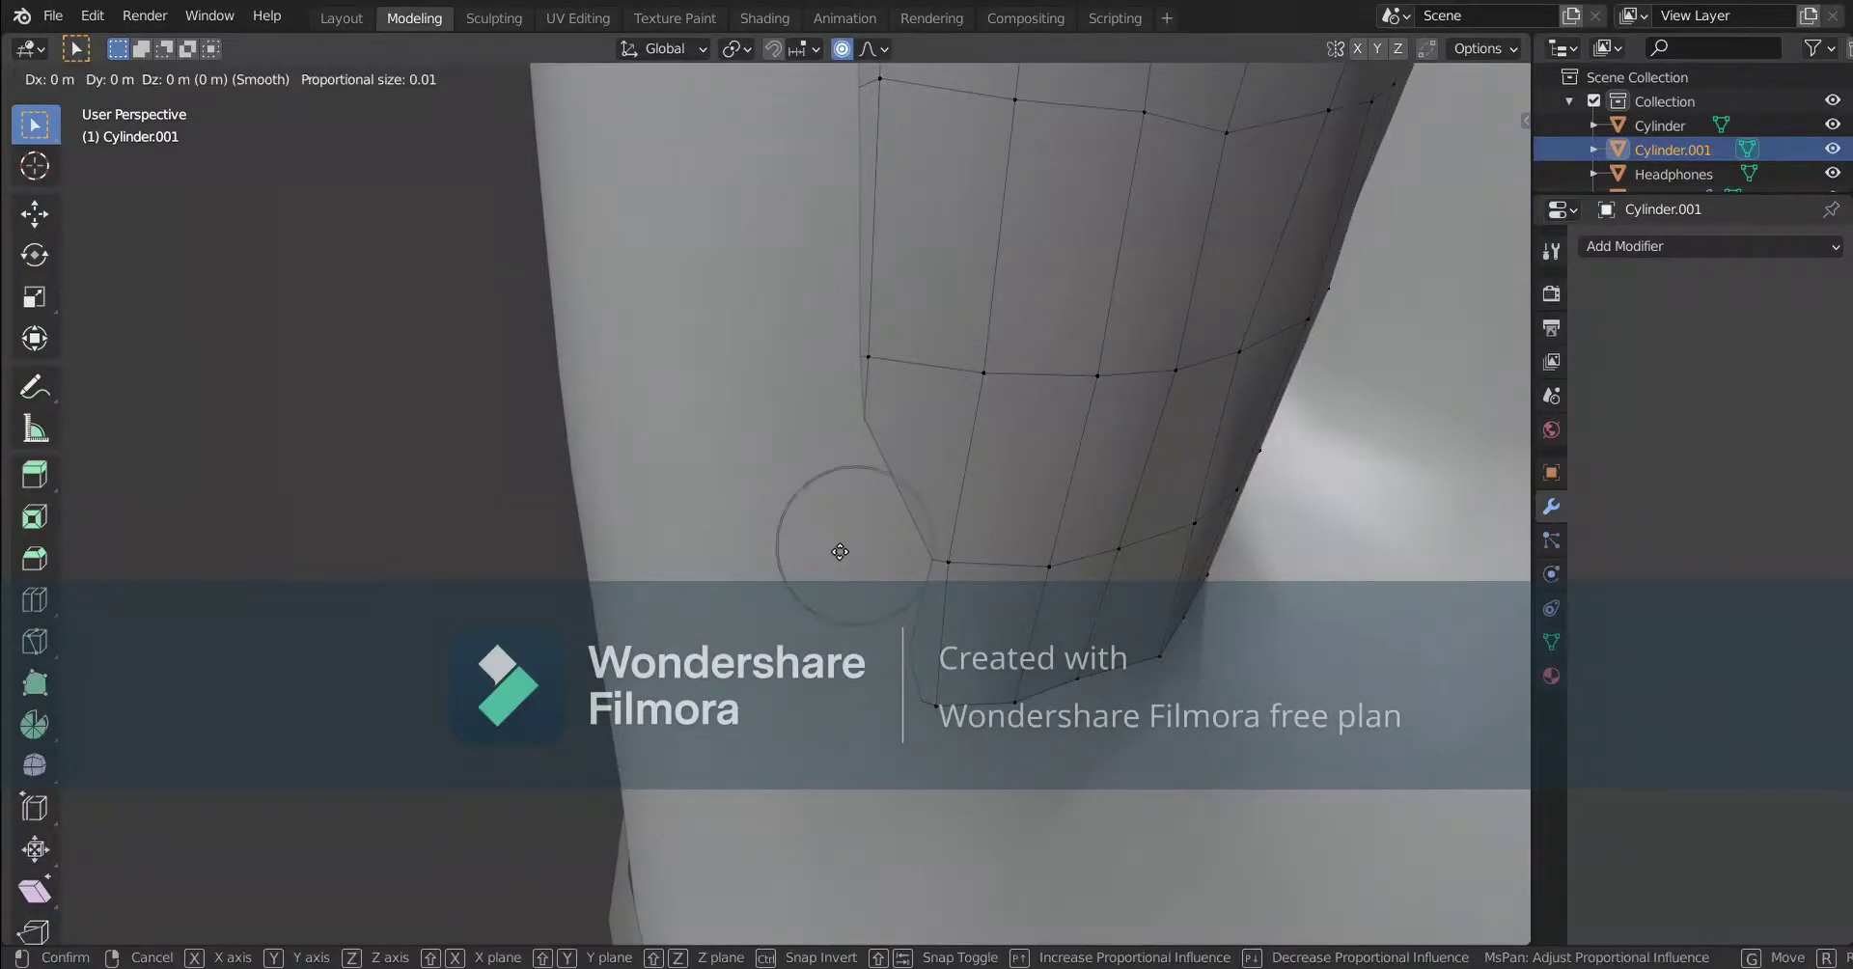
pyautogui.press('z')
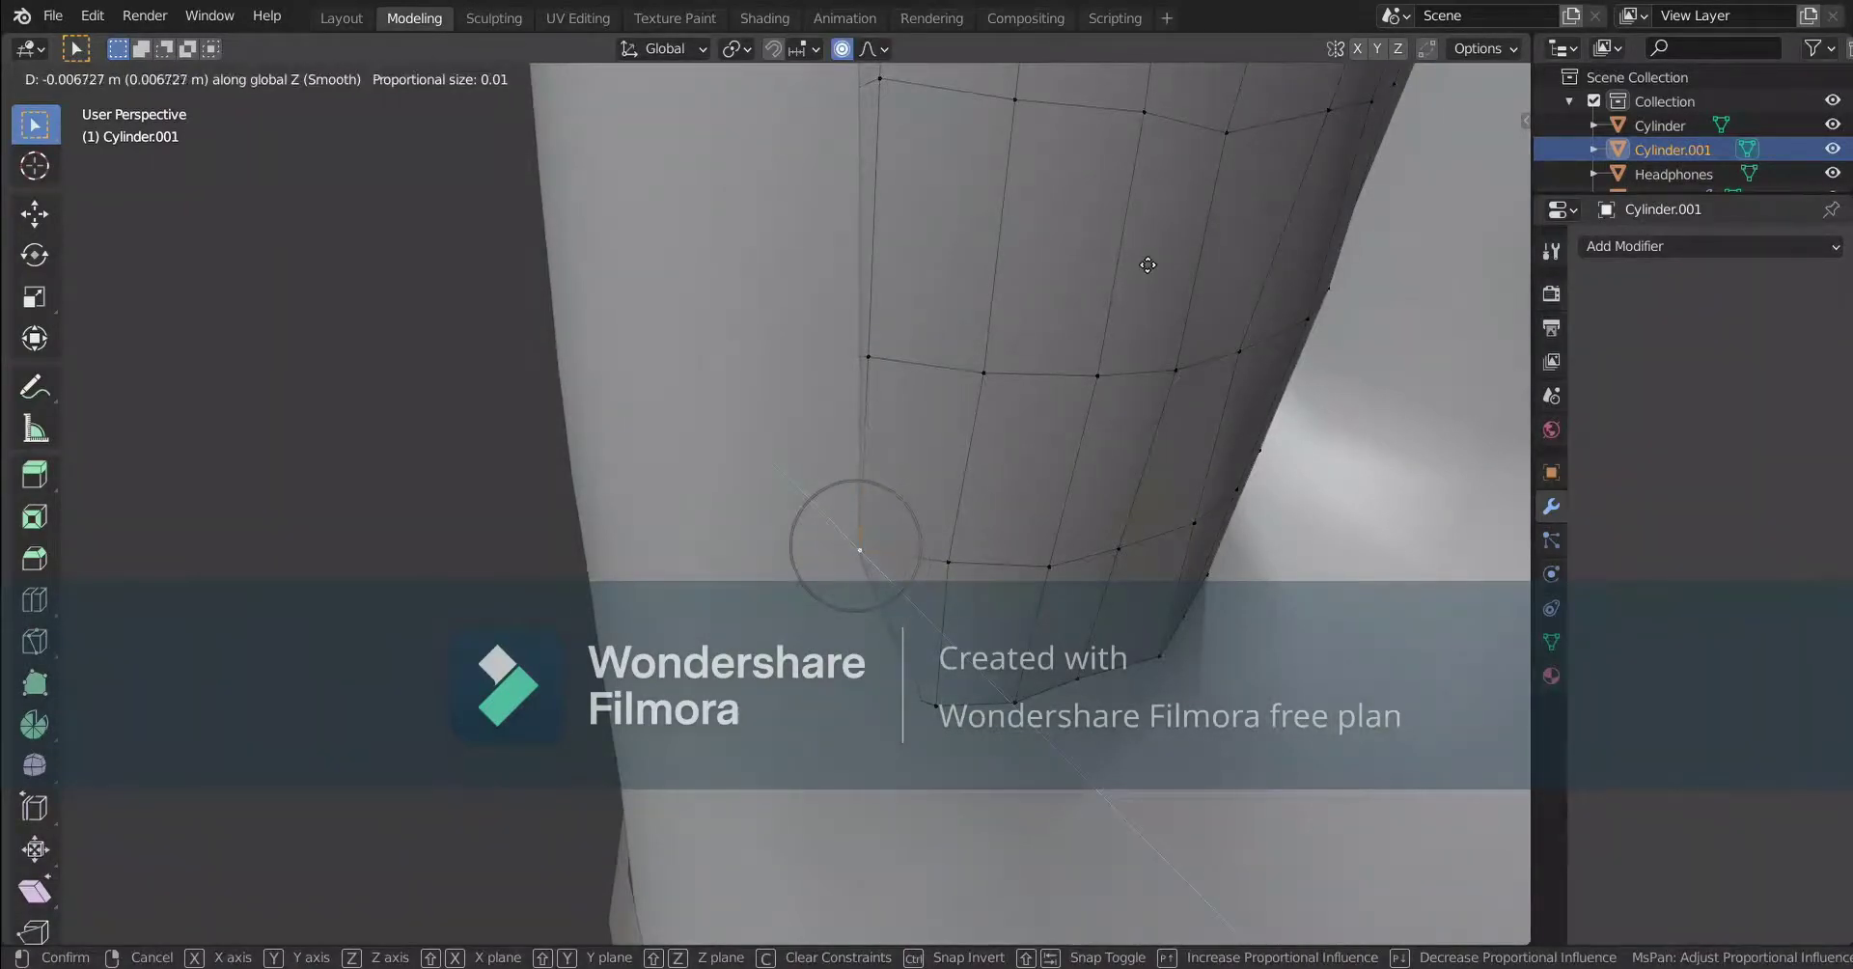
pyautogui.click(1147, 265)
# Move the buried vertex on the ring's lower rim along Z with a proportional size of 0.01.
pyautogui.press('g')
pyautogui.press('z')
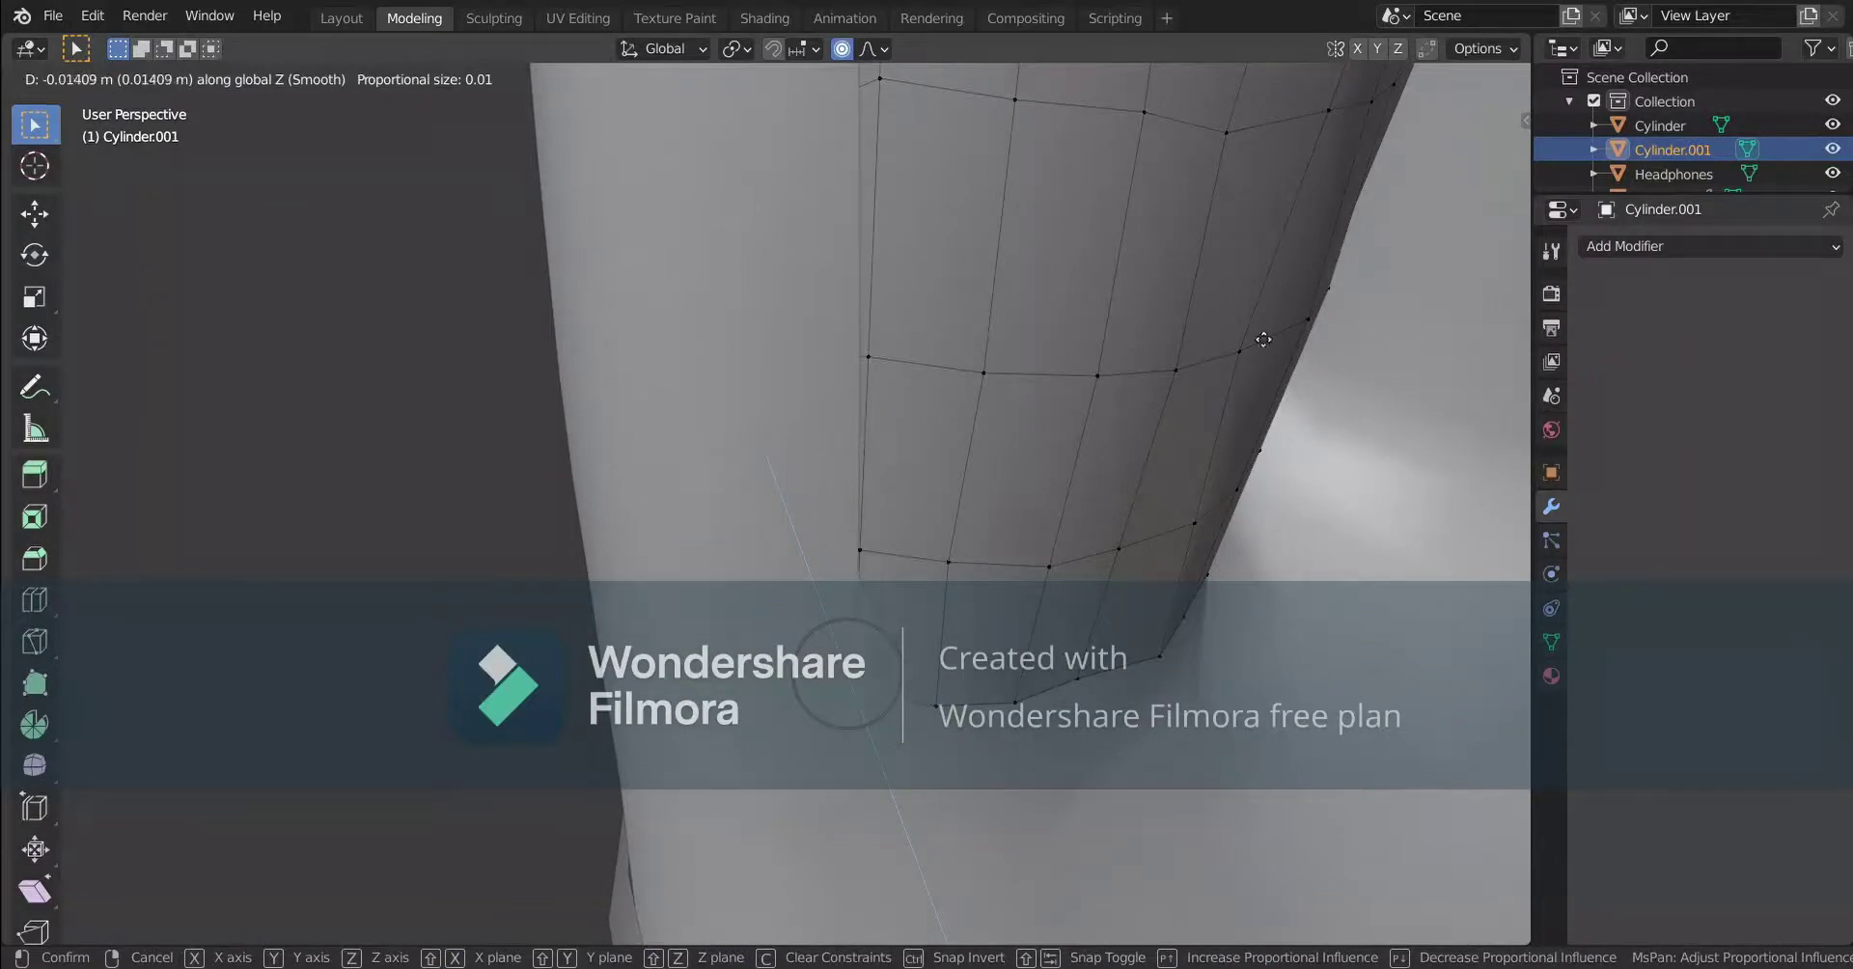
pyautogui.click(1261, 343)
pyautogui.moveTo(1258, 346); pyautogui.dragTo(1026, 570, button='middle')
# Return to Object Mode and save the file.
pyautogui.hotkey('alt', 'z')
pyautogui.press('Tab')
pyautogui.hotkey('alt', 'z')
pyautogui.click(54, 16)
pyautogui.click(141, 179)
# Reopen the ring in Edit Mode with X-ray display, viewed from the thumb side of the finger.
pyautogui.moveTo(637, 541); pyautogui.dragTo(879, 670, button='middle')
pyautogui.press('Tab')
pyautogui.hotkey('alt', 'z')
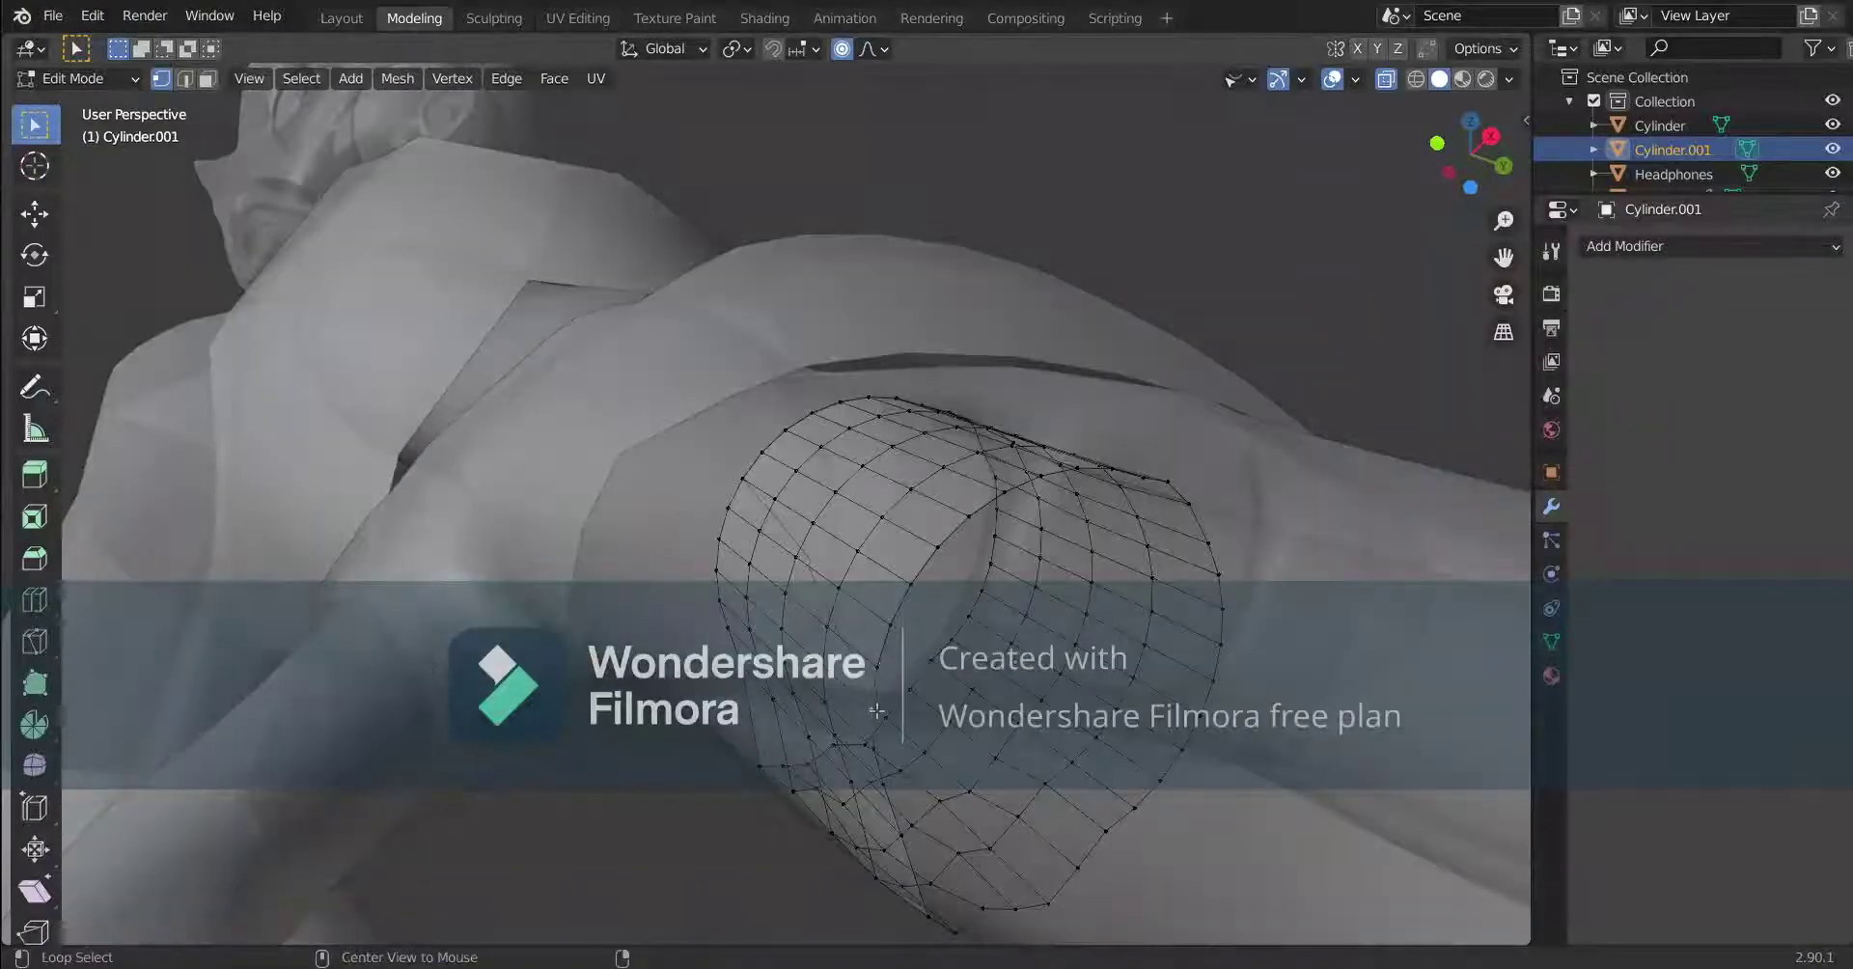
pyautogui.keyDown('alt'); pyautogui.click(876, 710); pyautogui.keyUp('alt')
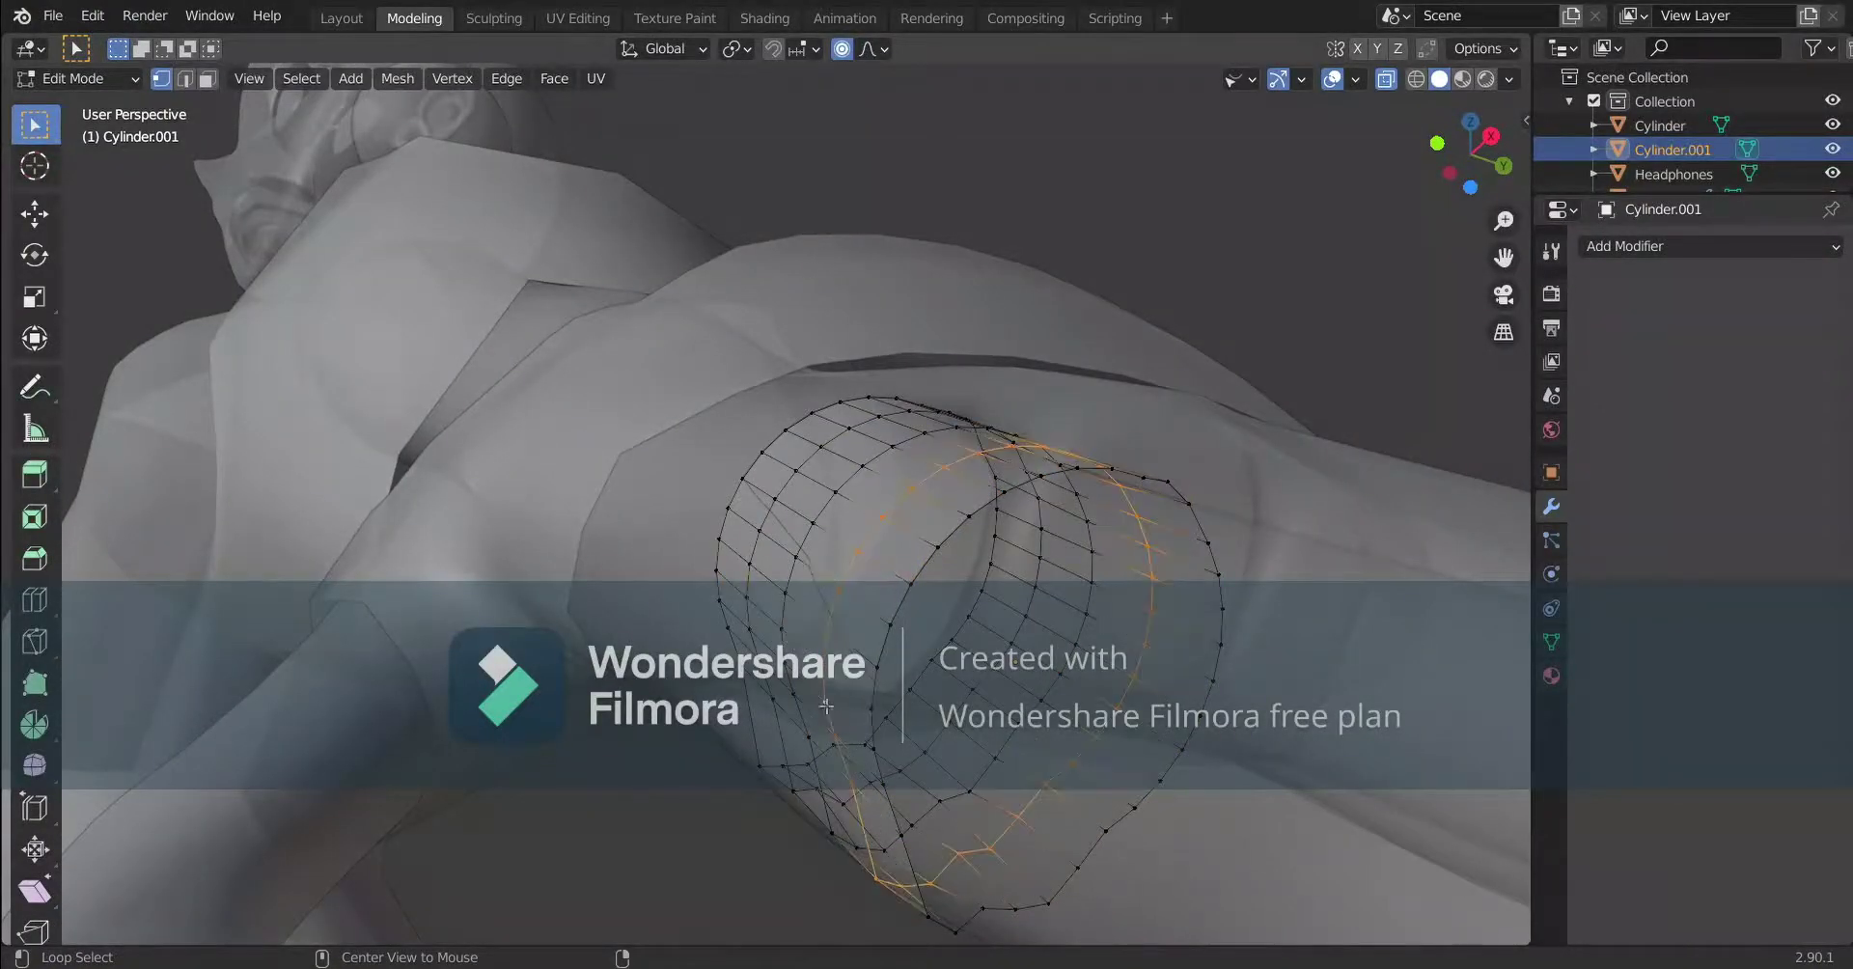
pyautogui.moveTo(834, 735); pyautogui.dragTo(962, 841, button='middle')
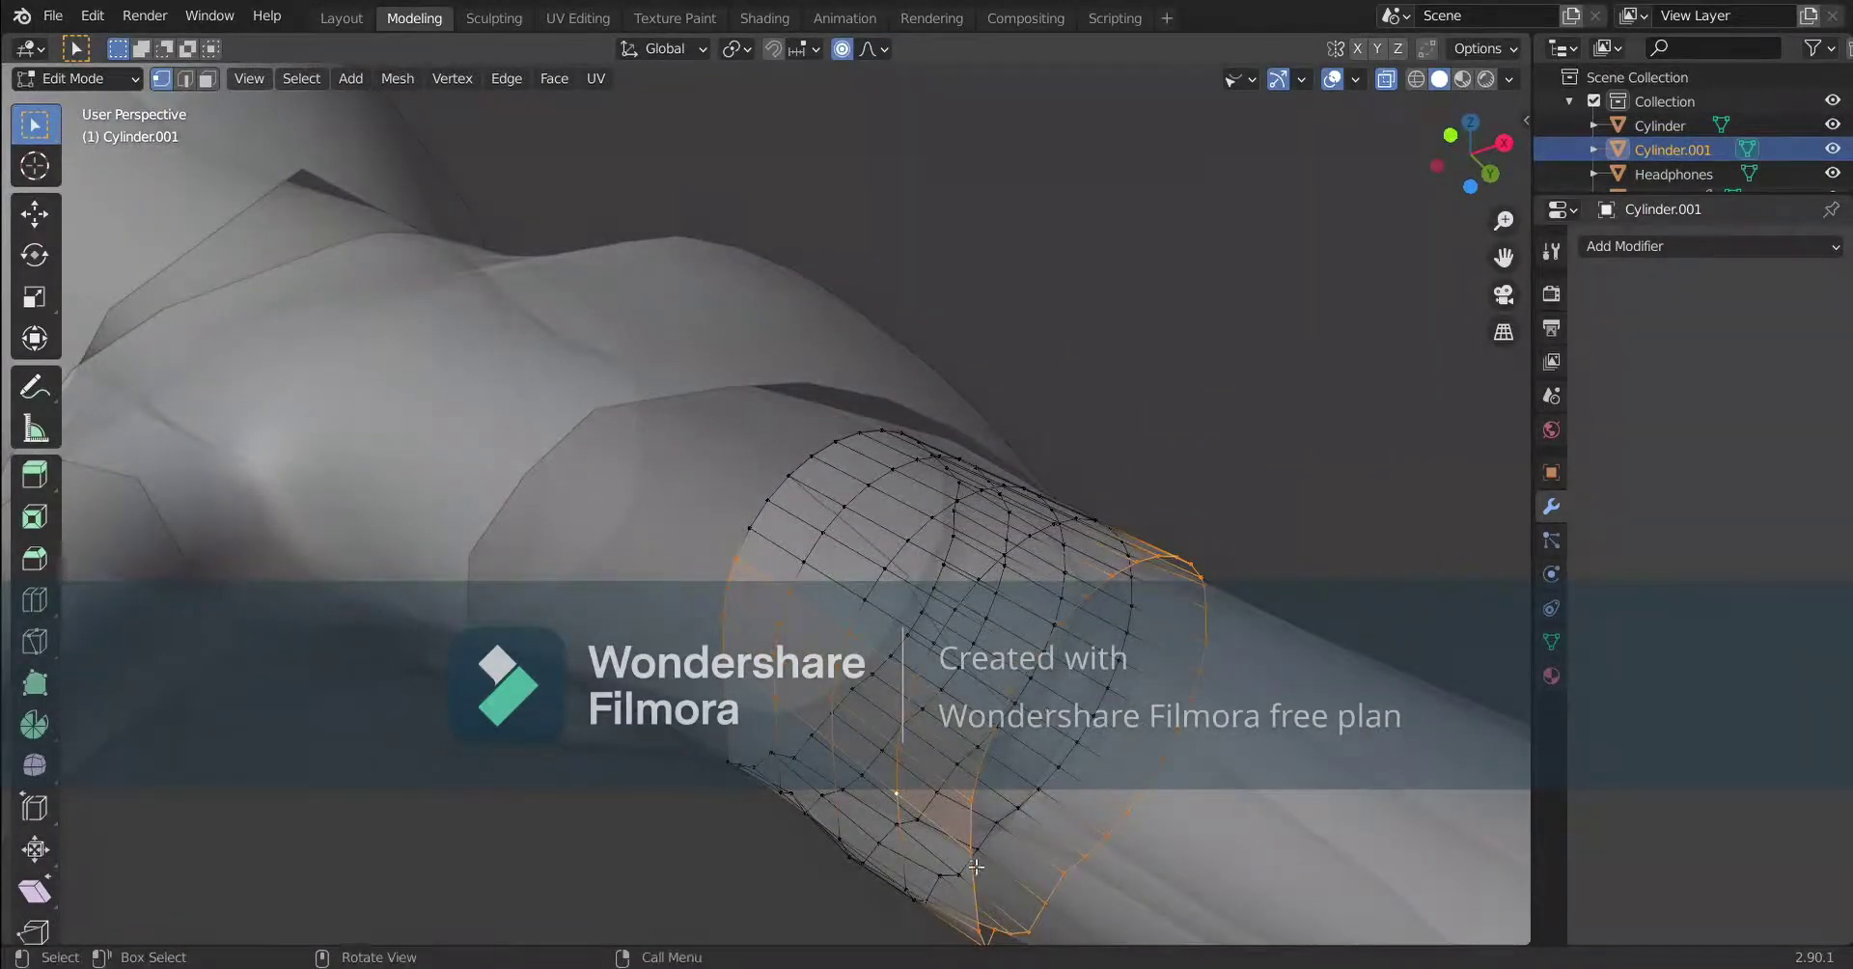
pyautogui.keyDown('alt'); pyautogui.keyDown('shift'); pyautogui.click(977, 861); pyautogui.keyUp('shift'); pyautogui.keyUp('alt')
pyautogui.hotkey('alt', 'a')
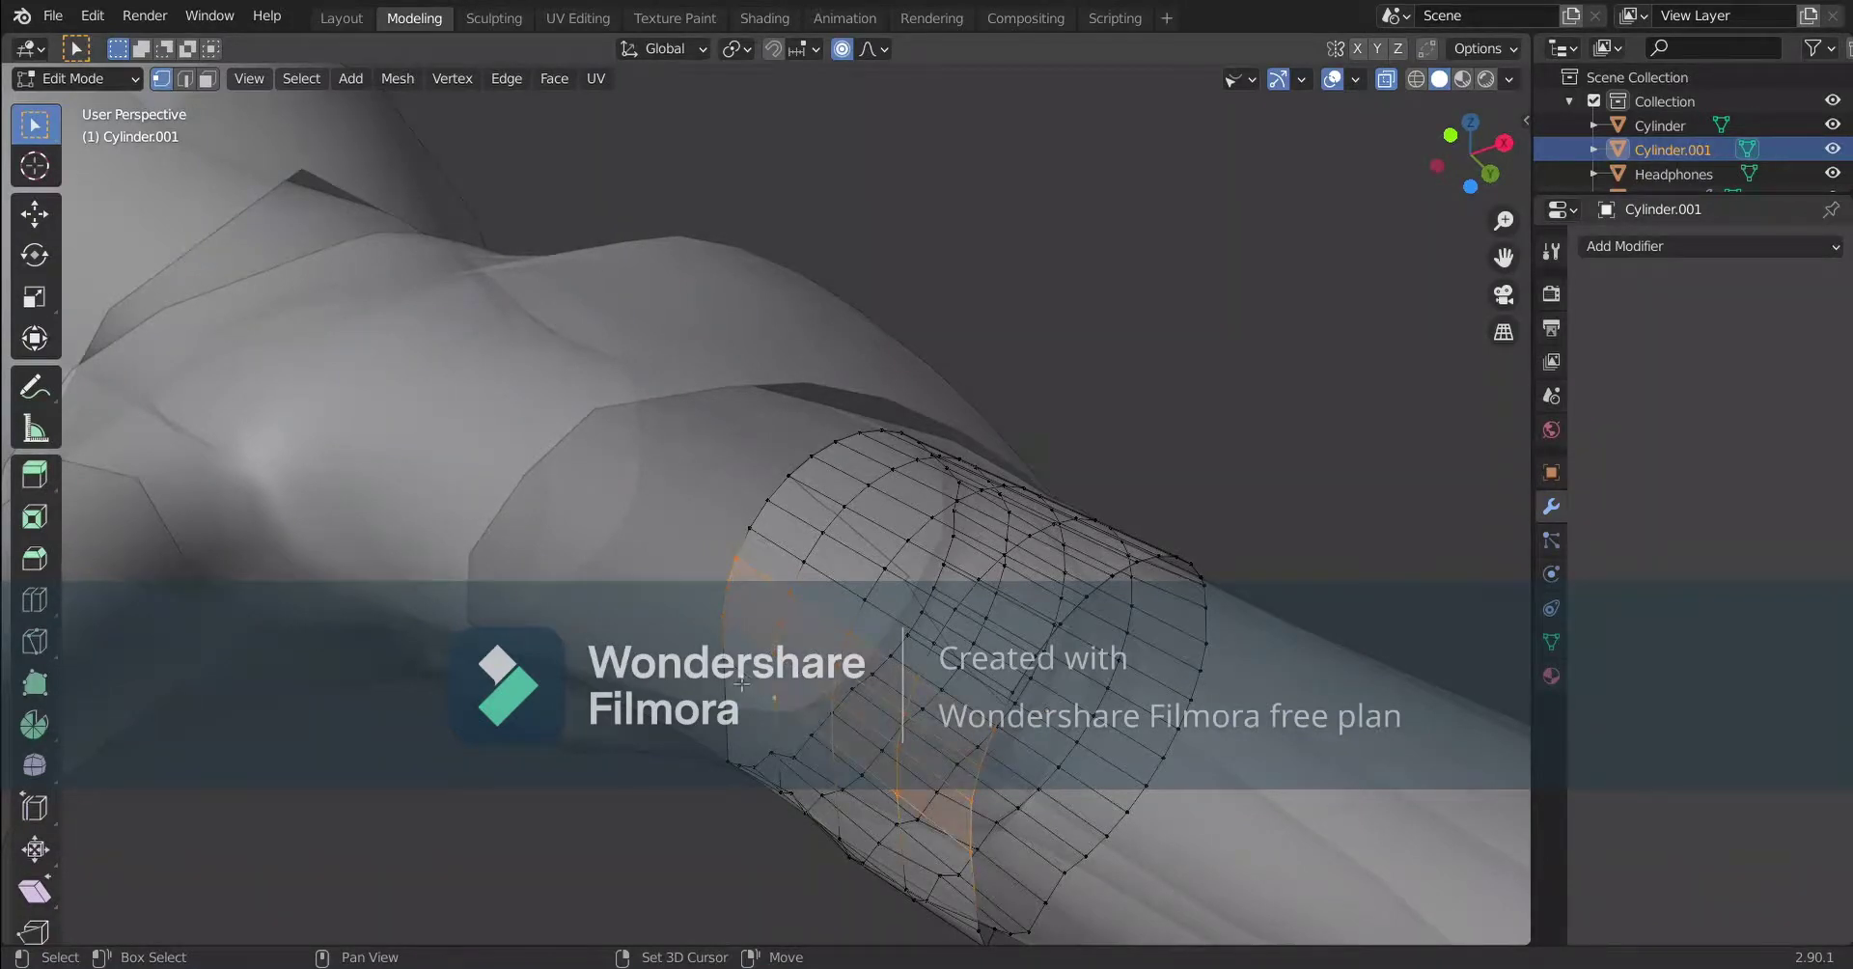
# Move the ring's buried thumb-side faces along Y with a proportional size of 0.03.
pyautogui.hotkey('alt', 'z')
pyautogui.press('g')
pyautogui.press('y')
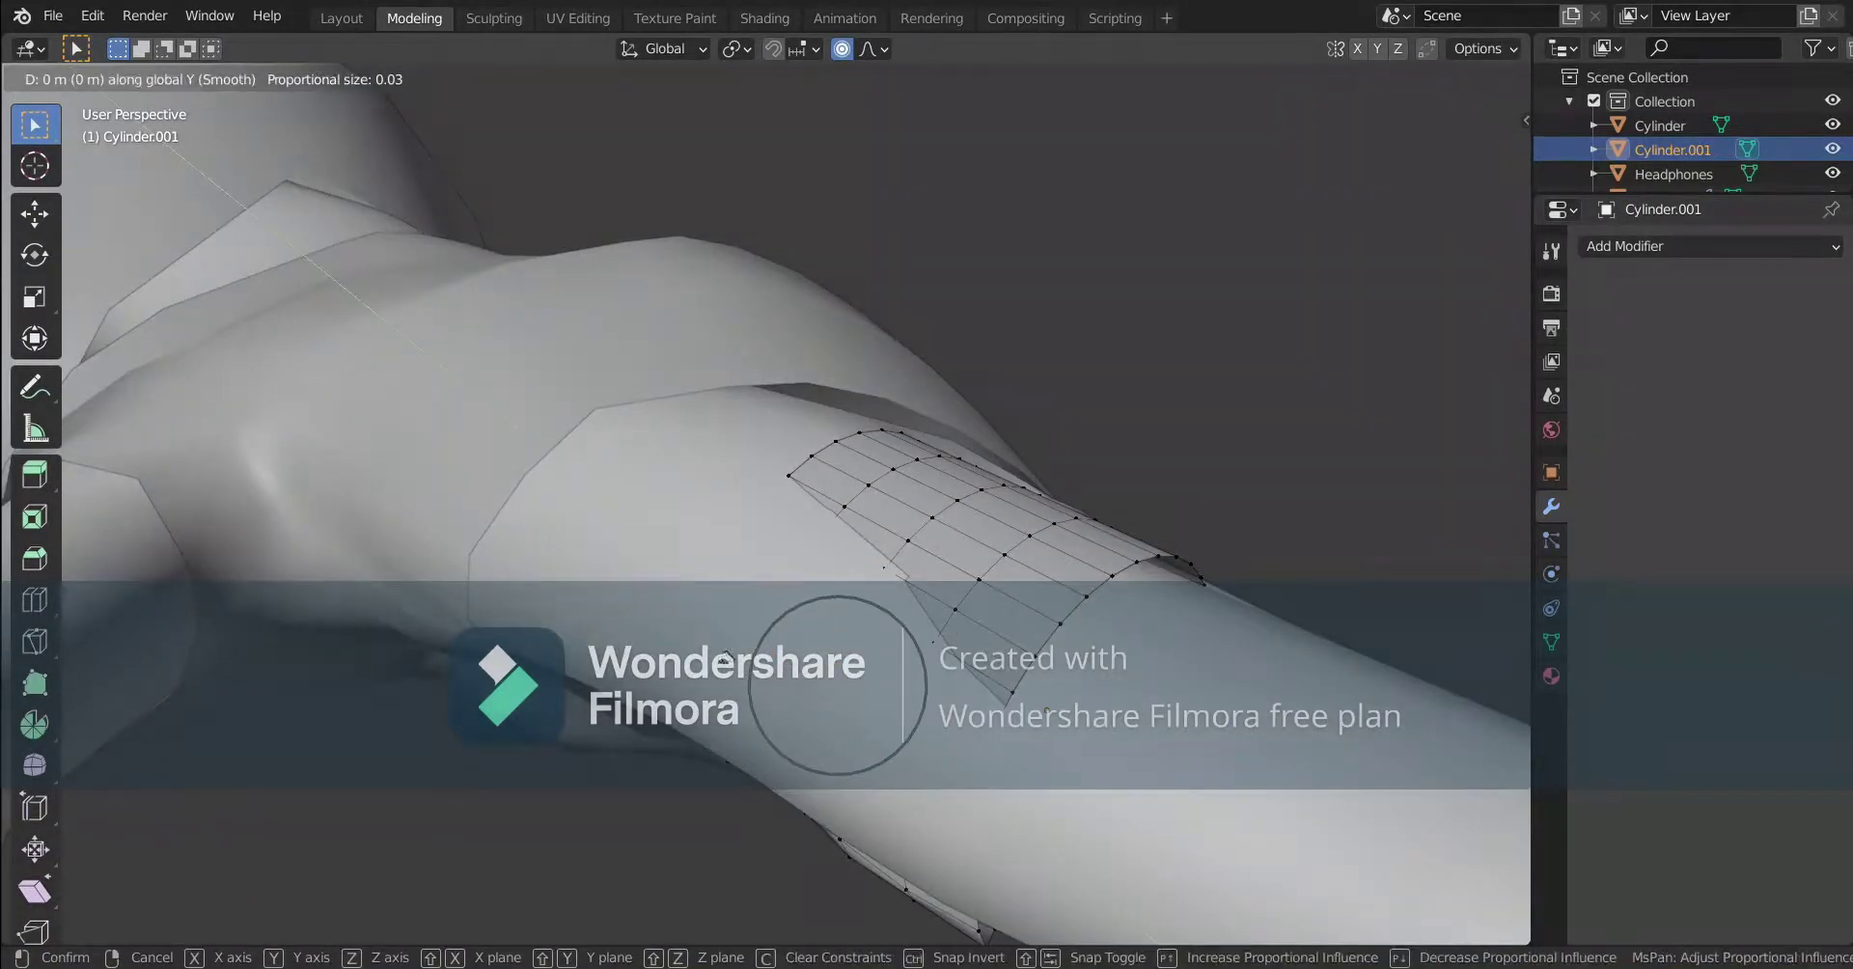
pyautogui.click(719, 687)
pyautogui.moveTo(820, 671); pyautogui.dragTo(750, 695, button='middle')
pyautogui.scroll(2, 750, 695)
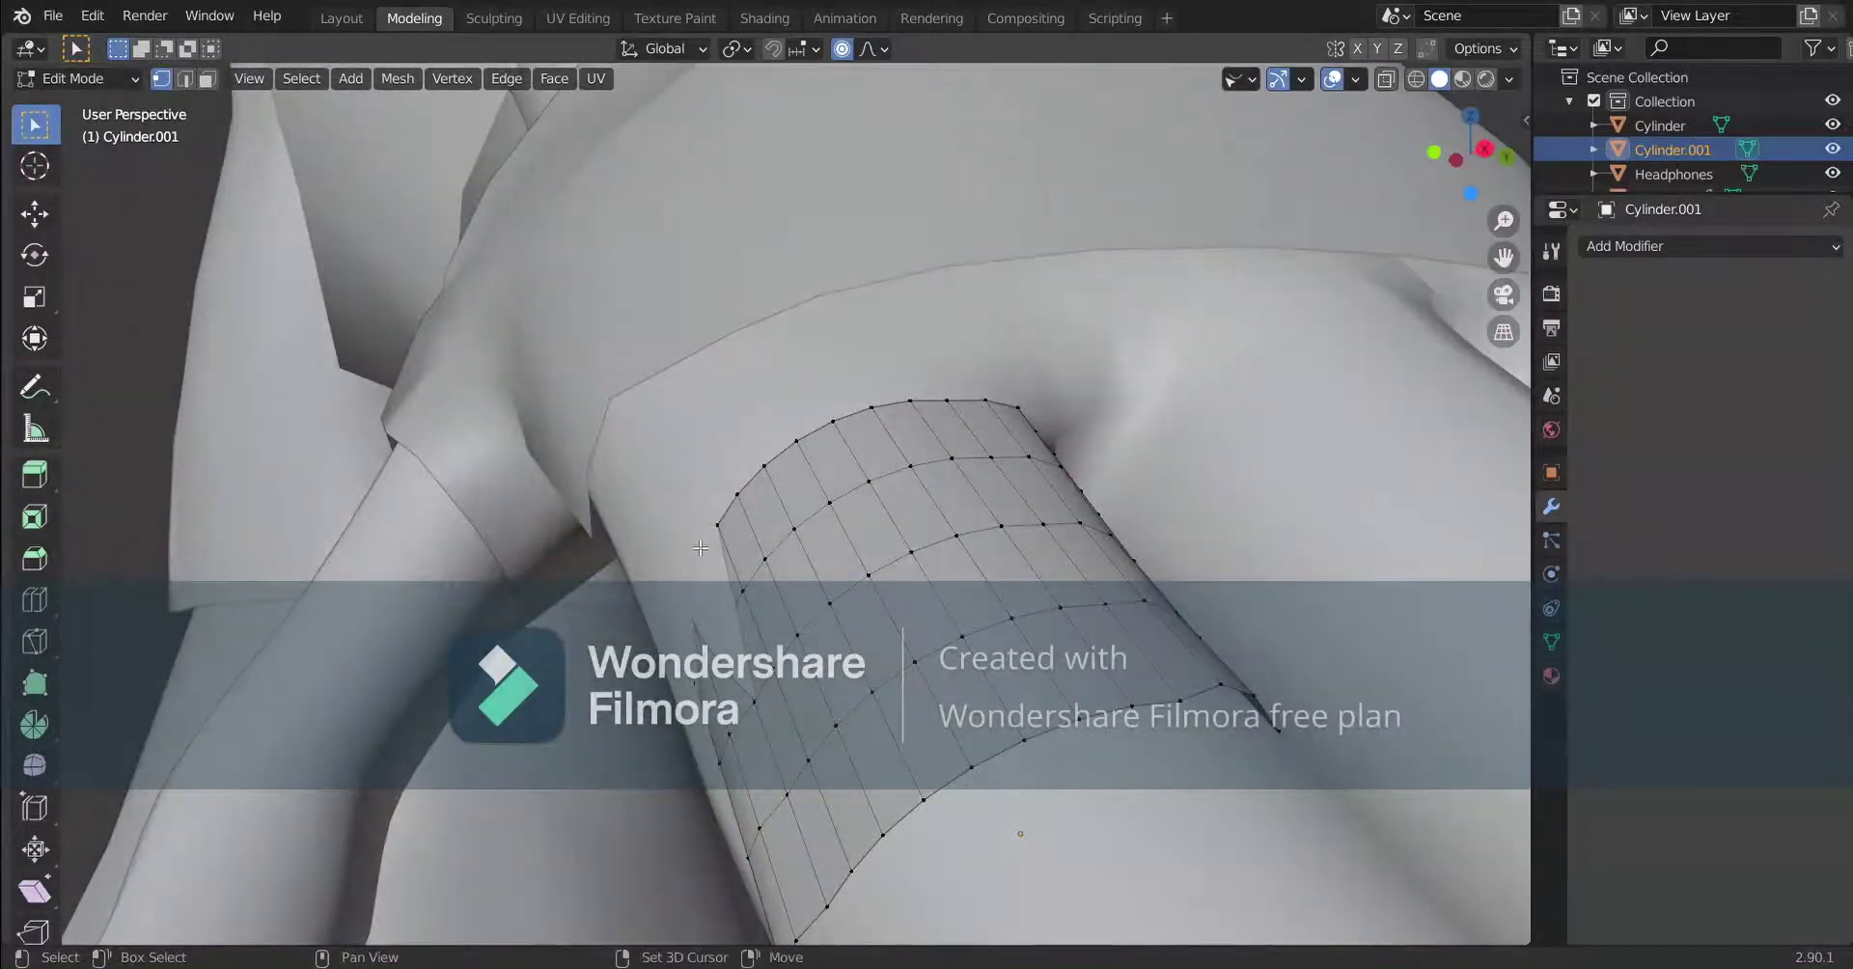
# Move the buried vertices at the ring's hand-side rim, on the thumb side, along Y with a proportional size of 0.01.
pyautogui.hotkey('alt', 'z')
pyautogui.hotkey('alt', 'z')
pyautogui.press('g')
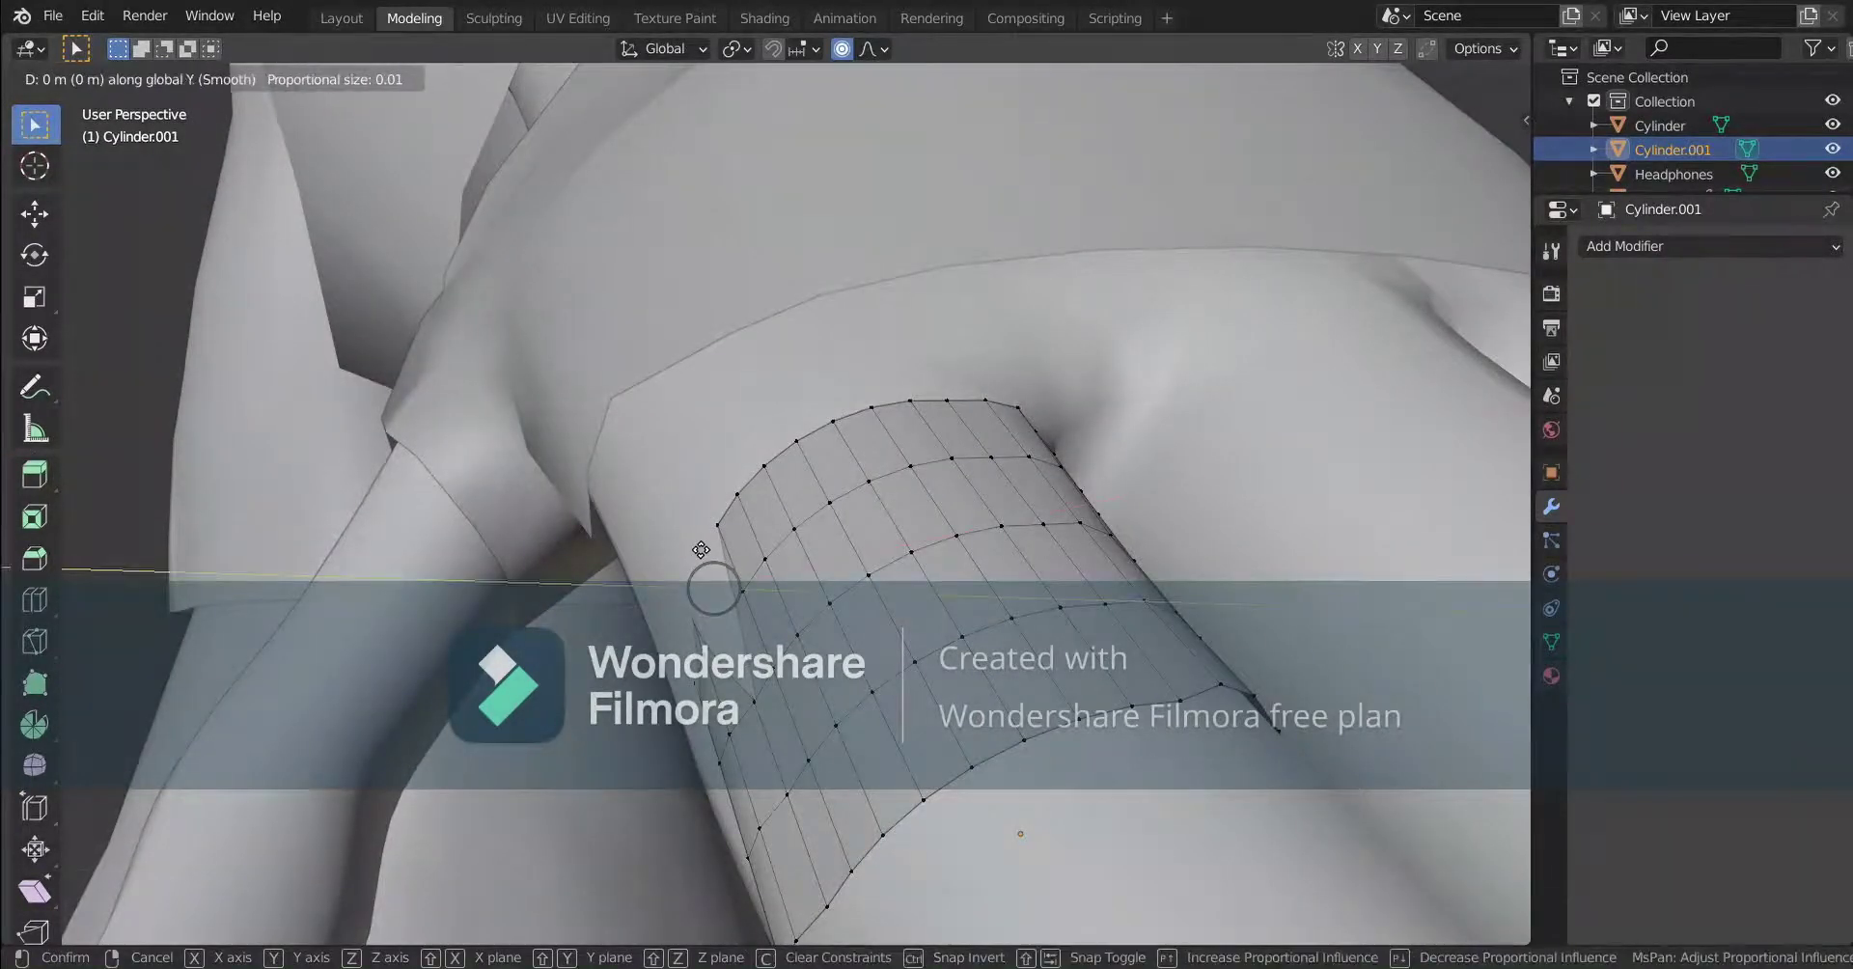
pyautogui.click(701, 549)
pyautogui.press('g')
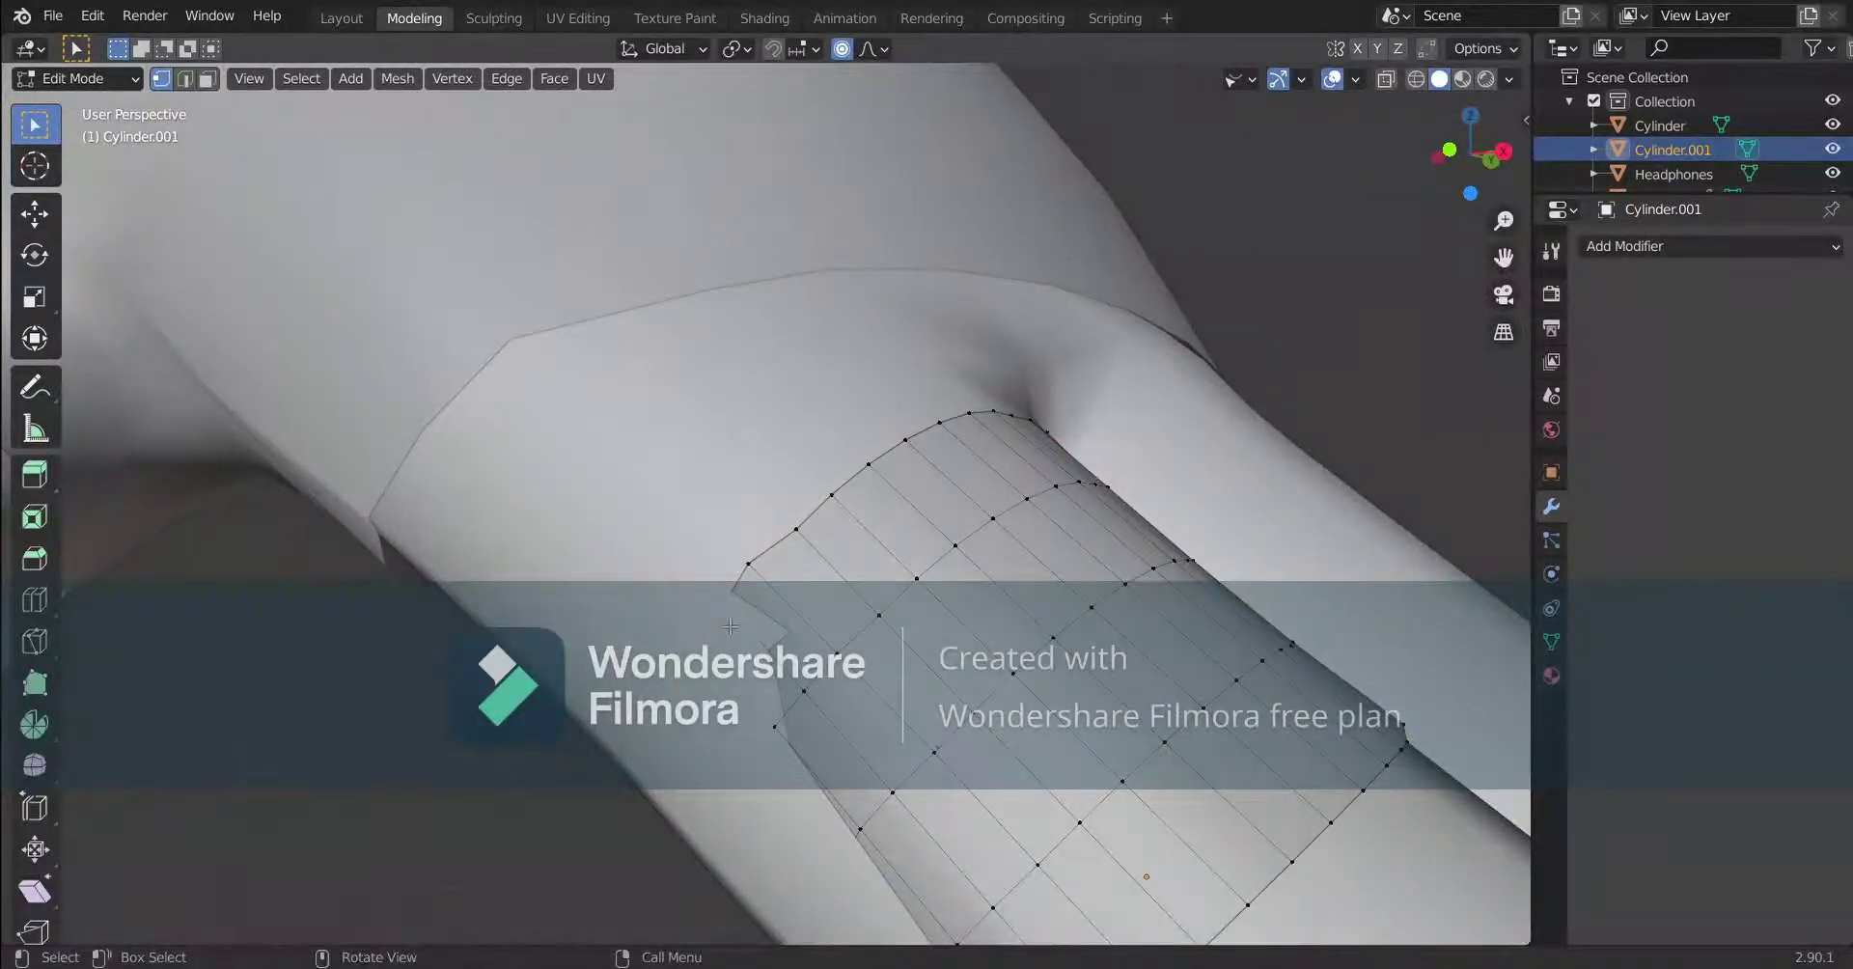
pyautogui.press('g')
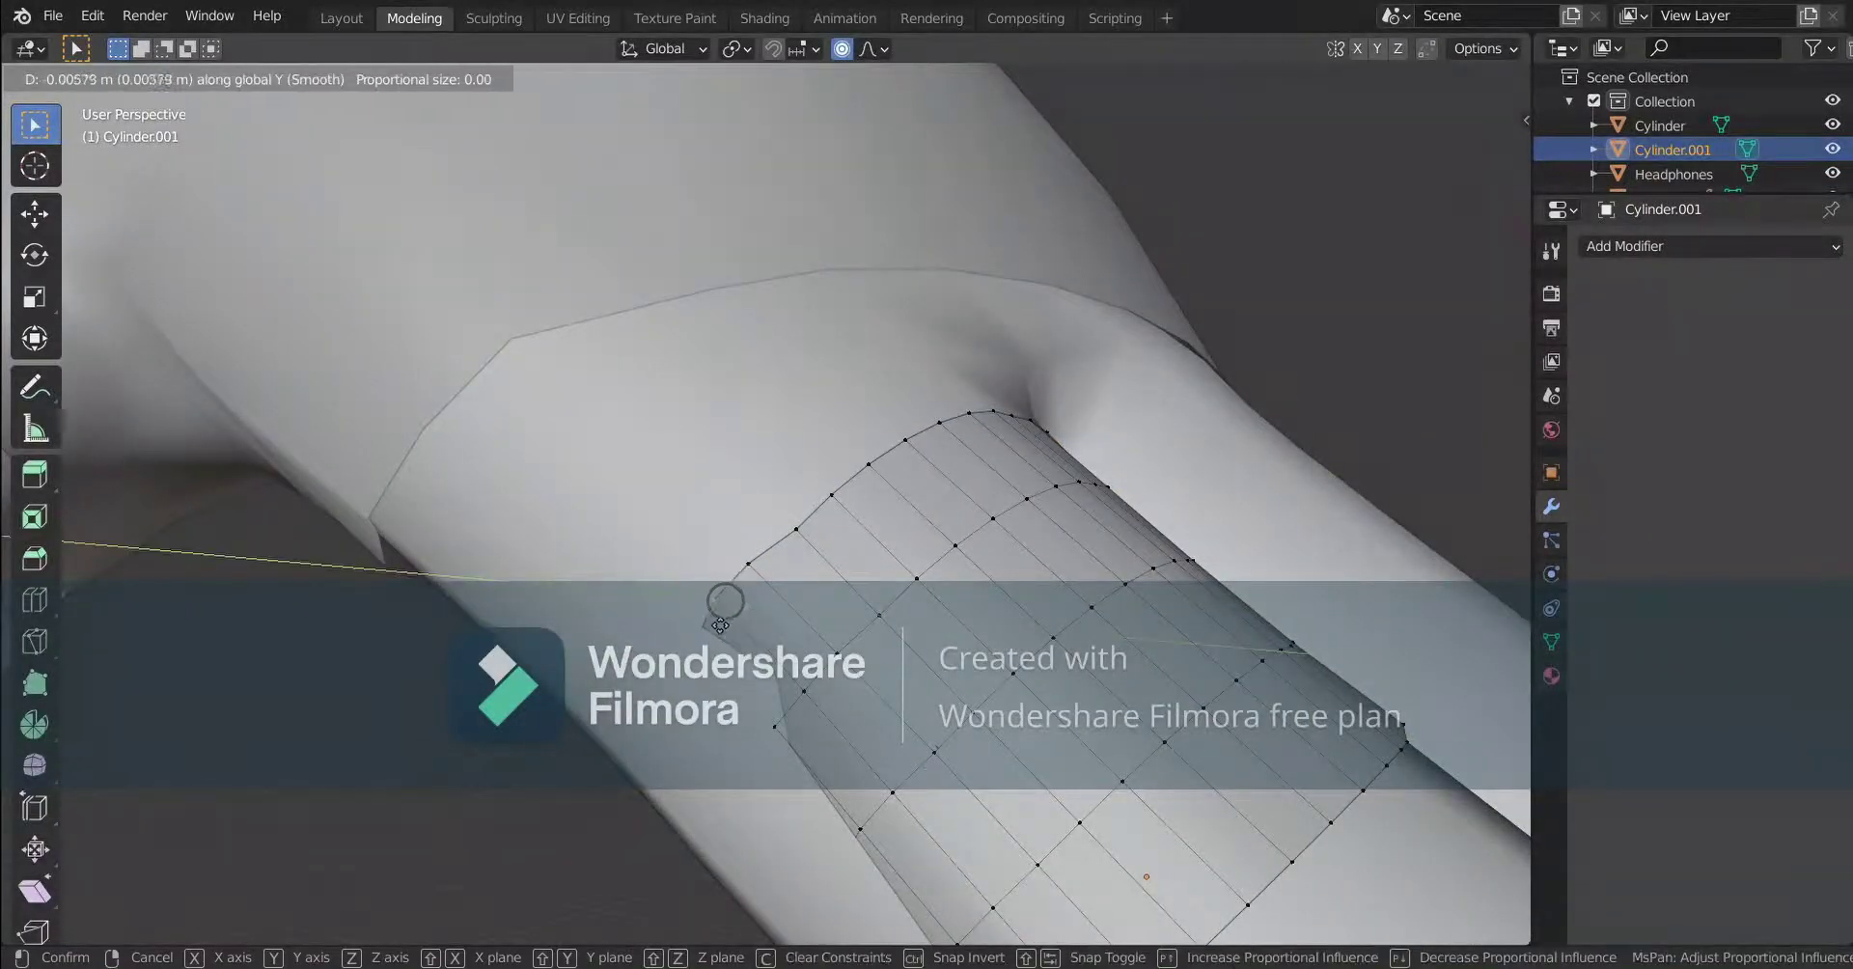
pyautogui.click(720, 625)
# Move the neighbouring buried vertices below the ring's hand-side corner along Y, out of the finger.
pyautogui.moveTo(720, 626); pyautogui.dragTo(783, 642, button='middle')
pyautogui.click(787, 656)
pyautogui.press('g')
pyautogui.press('y')
pyautogui.click(815, 679)
pyautogui.click(748, 603)
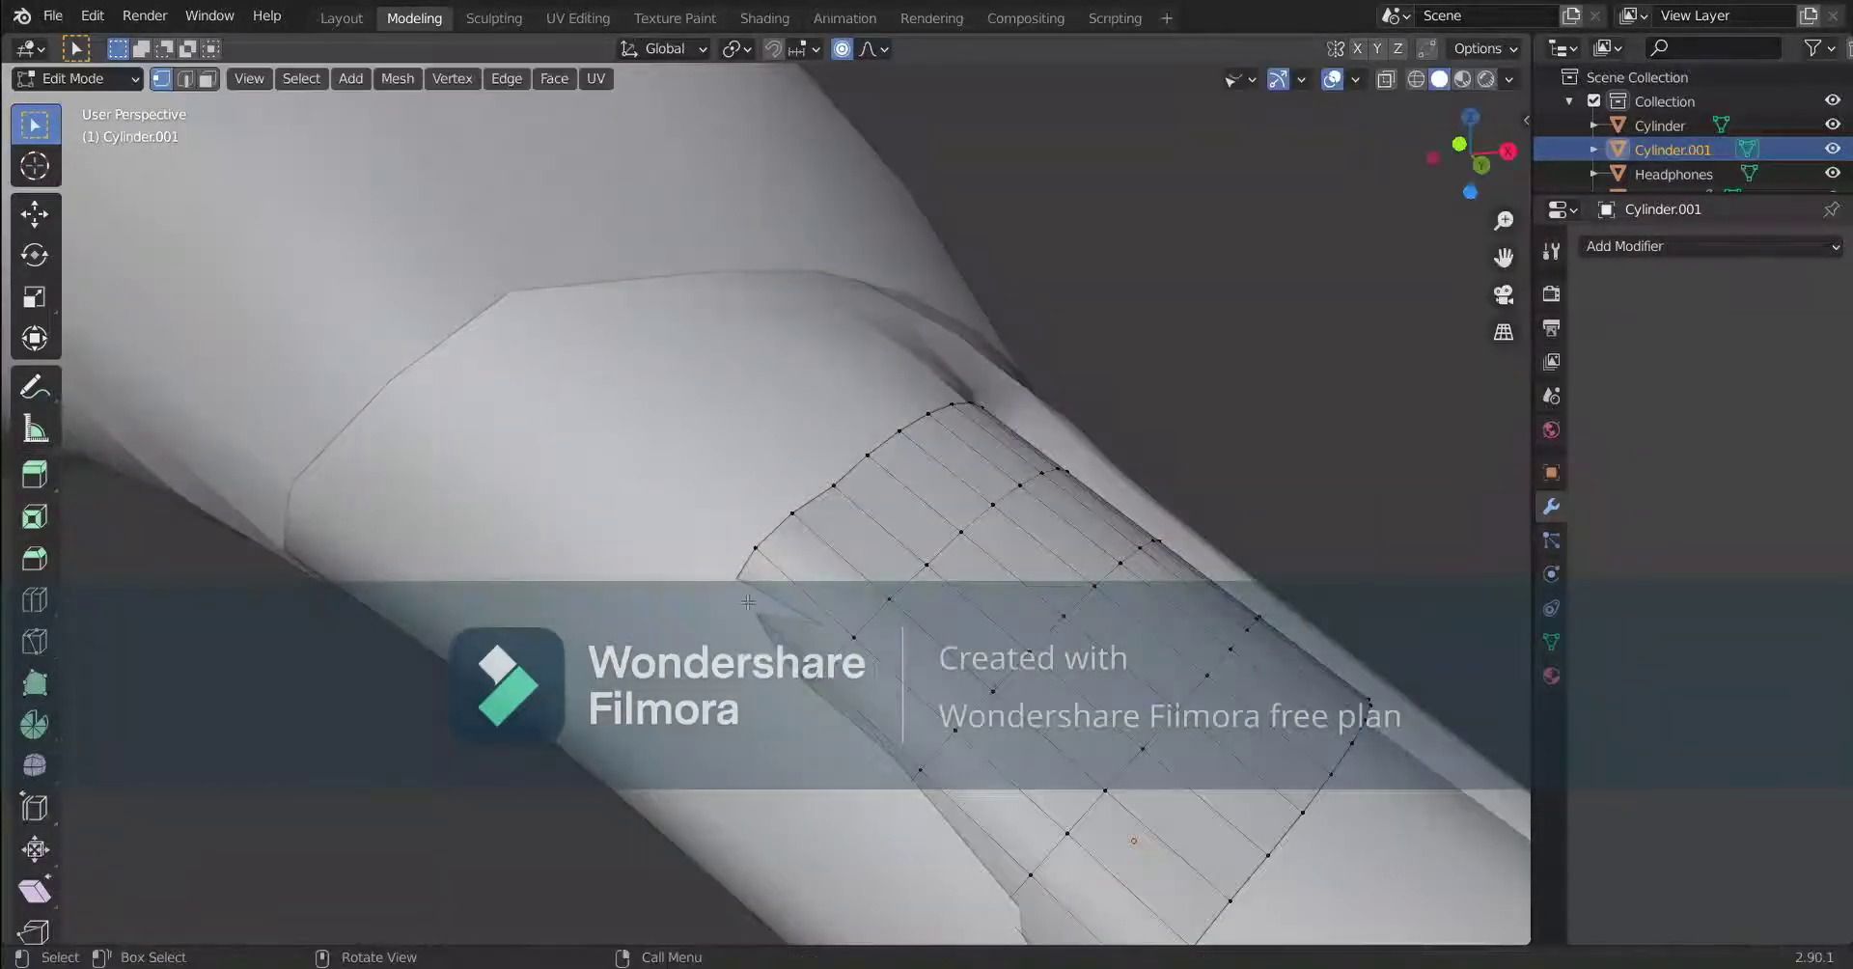
pyautogui.press('g')
pyautogui.click(1009, 614)
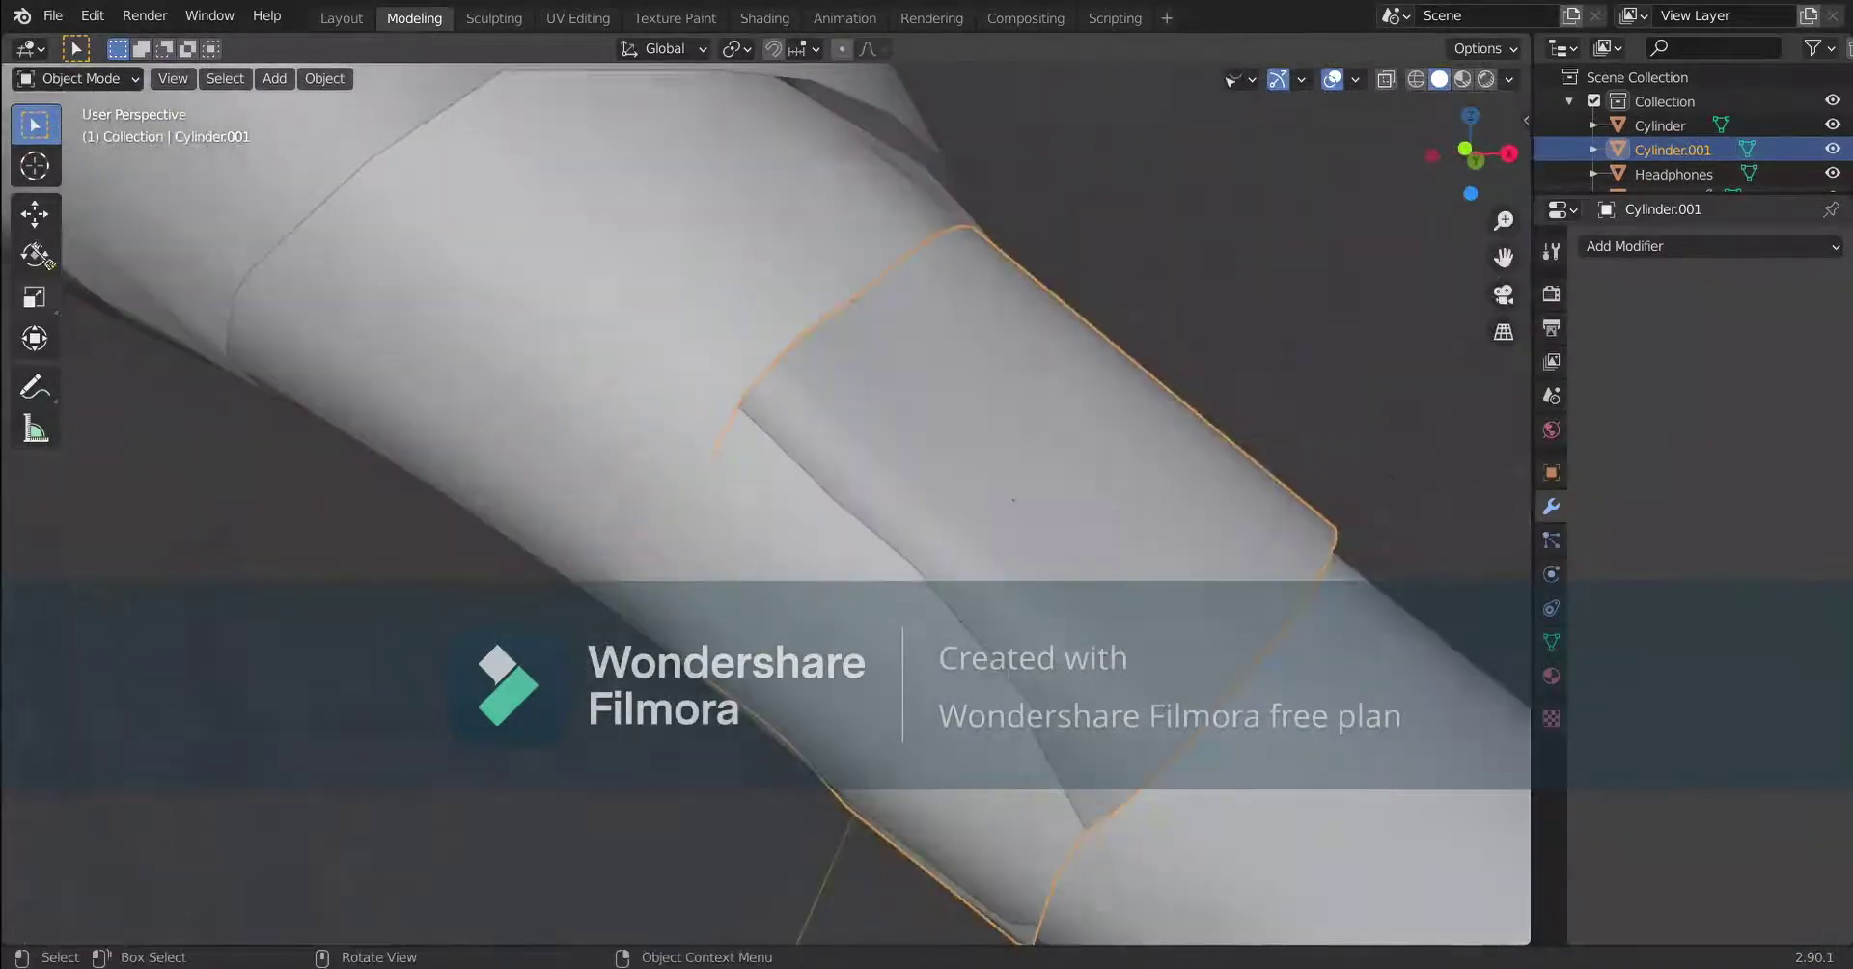
# Save the file from Object Mode and reopen the ring in Edit Mode.
pyautogui.click(53, 16)
pyautogui.click(147, 176)
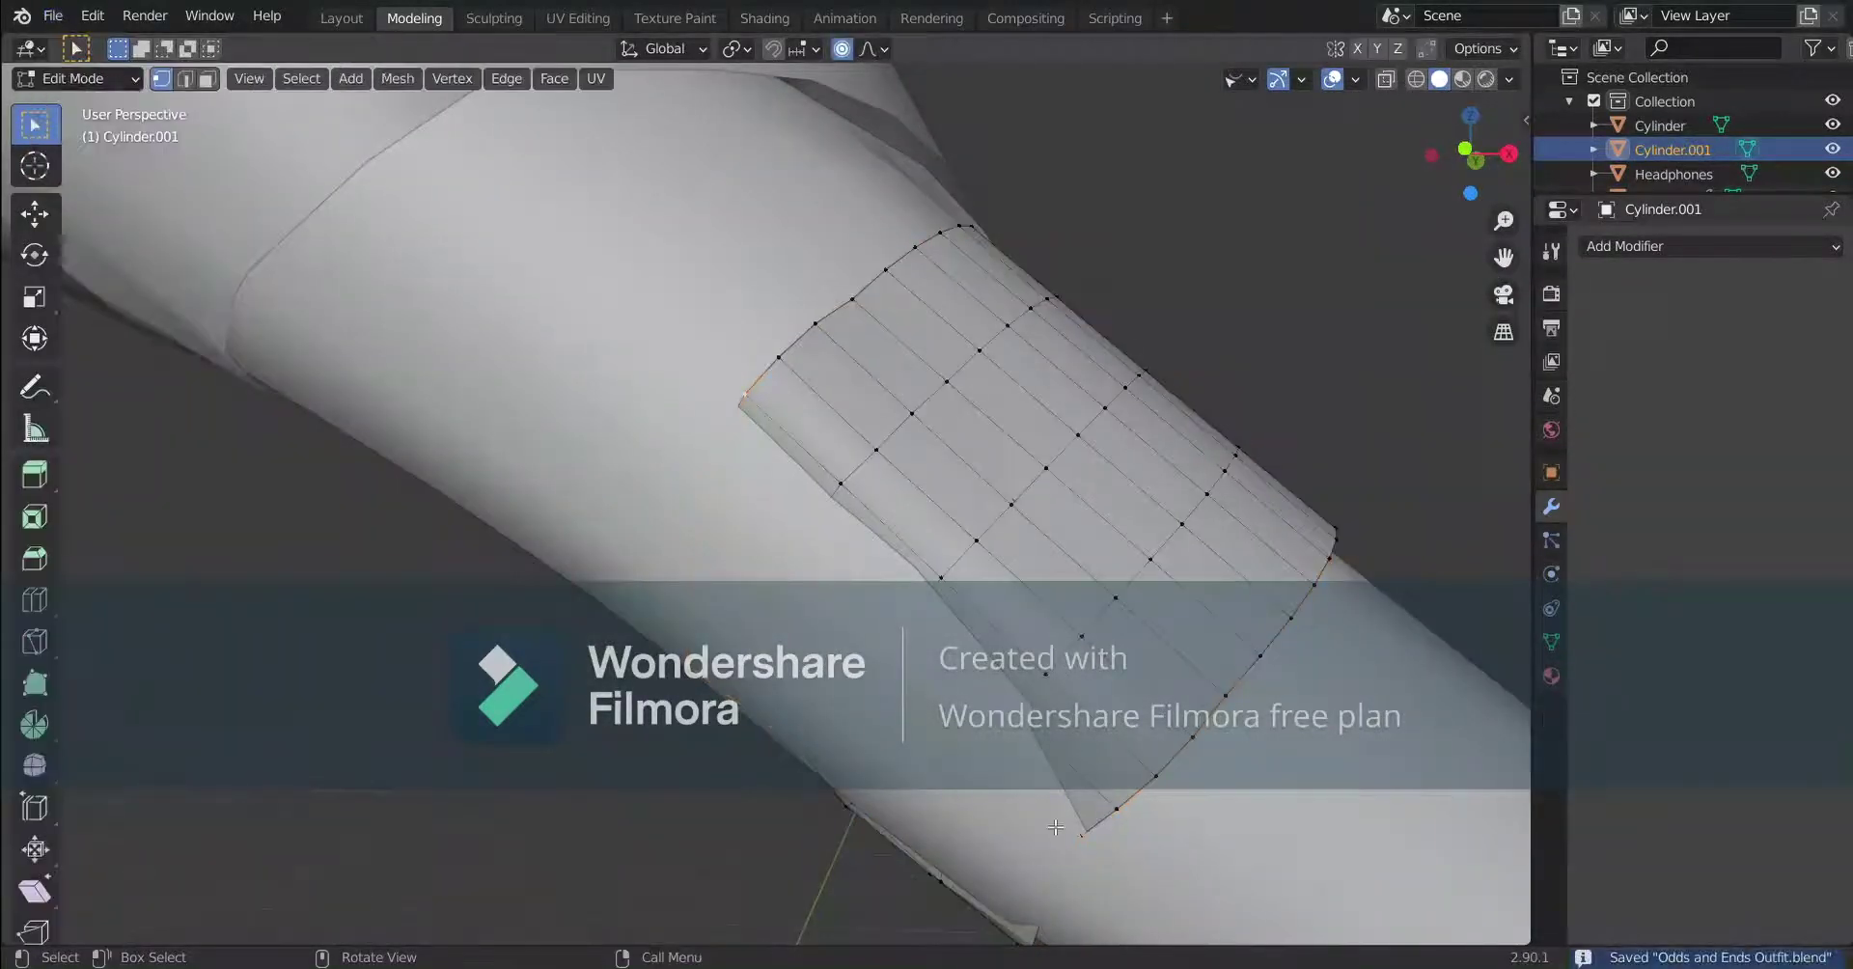
# Move the buried vertex on the ring's hand-side rim freely outward with a proportional size of 0.01.
pyautogui.hotkey('alt', 'z')
pyautogui.moveTo(1091, 846); pyautogui.dragTo(952, 834, button='middle')
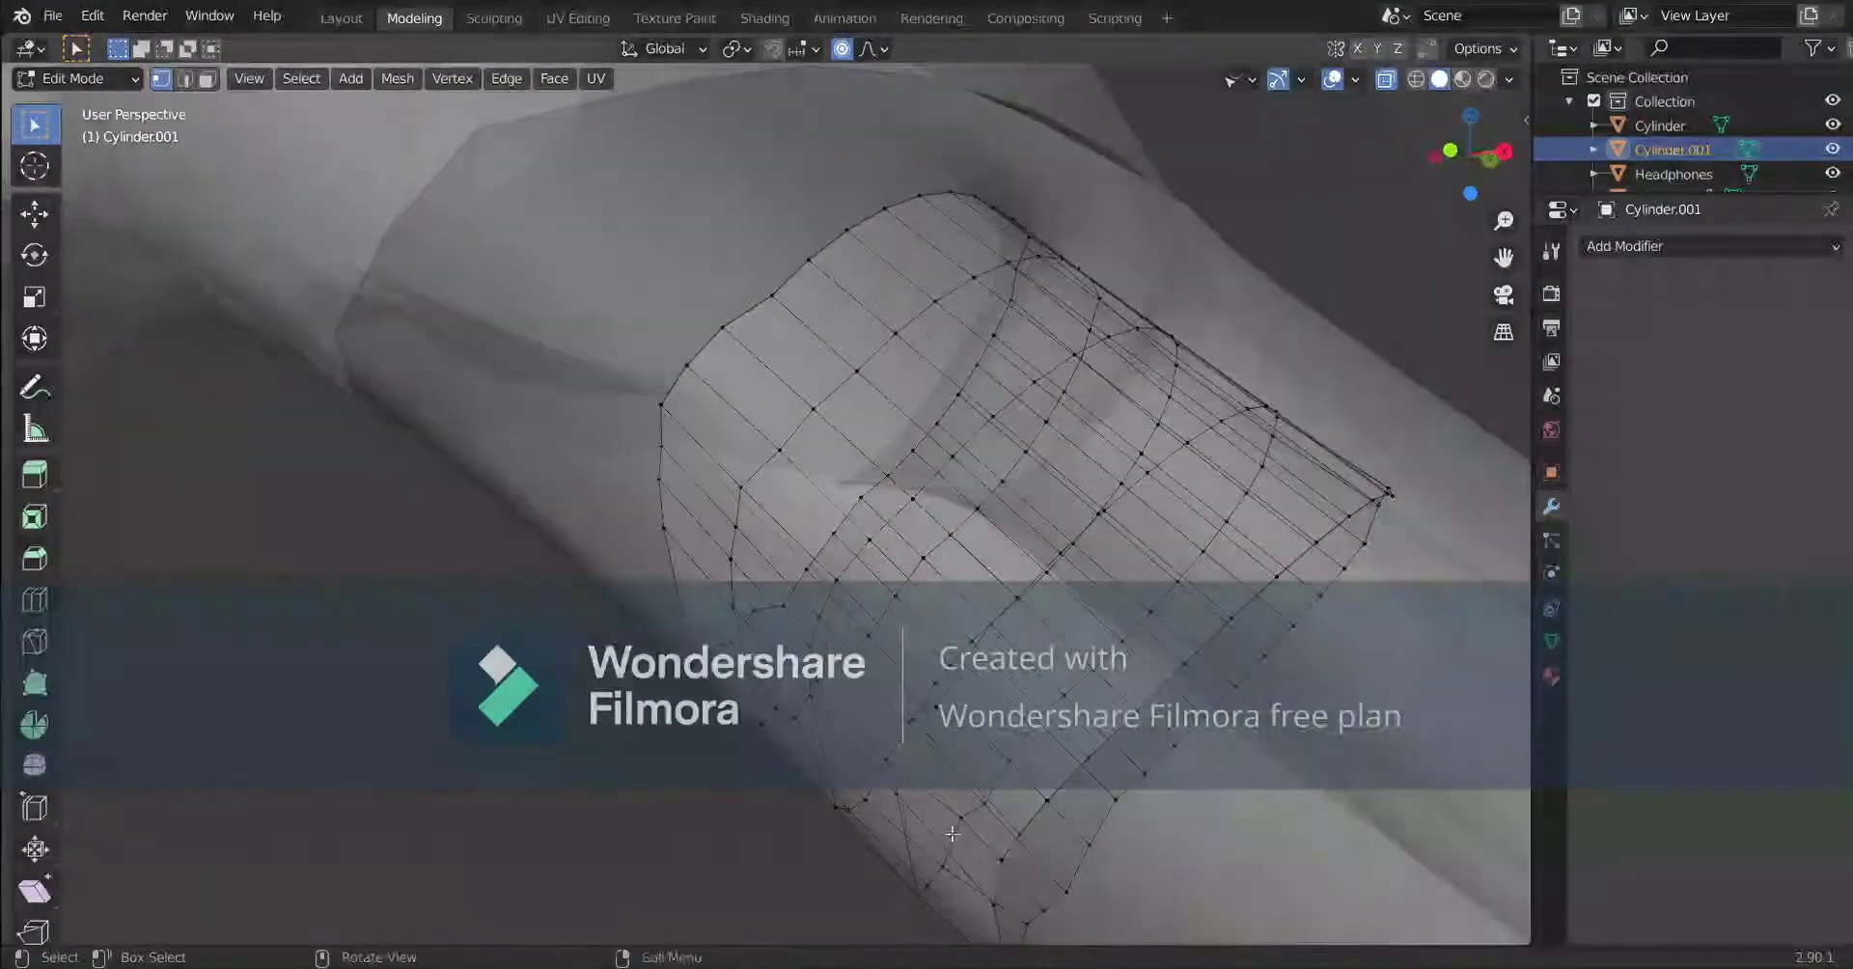
pyautogui.hotkey('alt', 'z')
pyautogui.press('g')
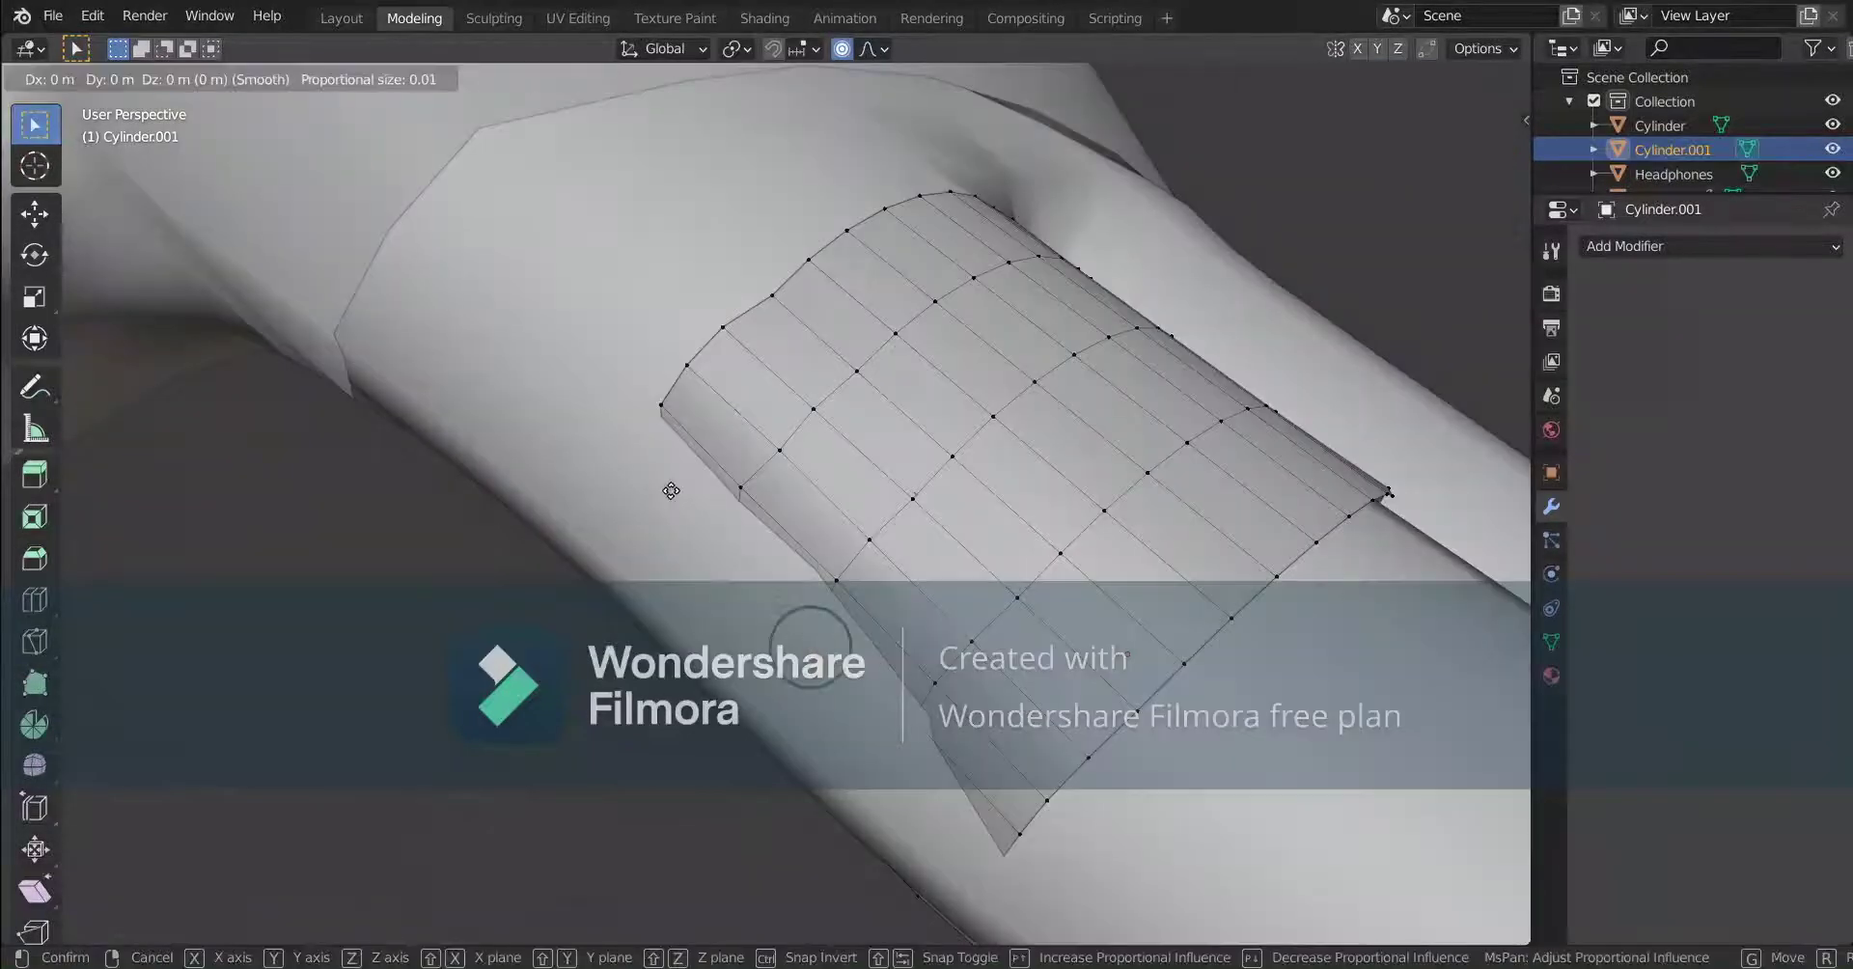
pyautogui.click(654, 493)
# Move the ring's buried thumb-side vertices out of the finger, first along Y, with a proportional size of 0.01.
pyautogui.hotkey('alt', 'z')
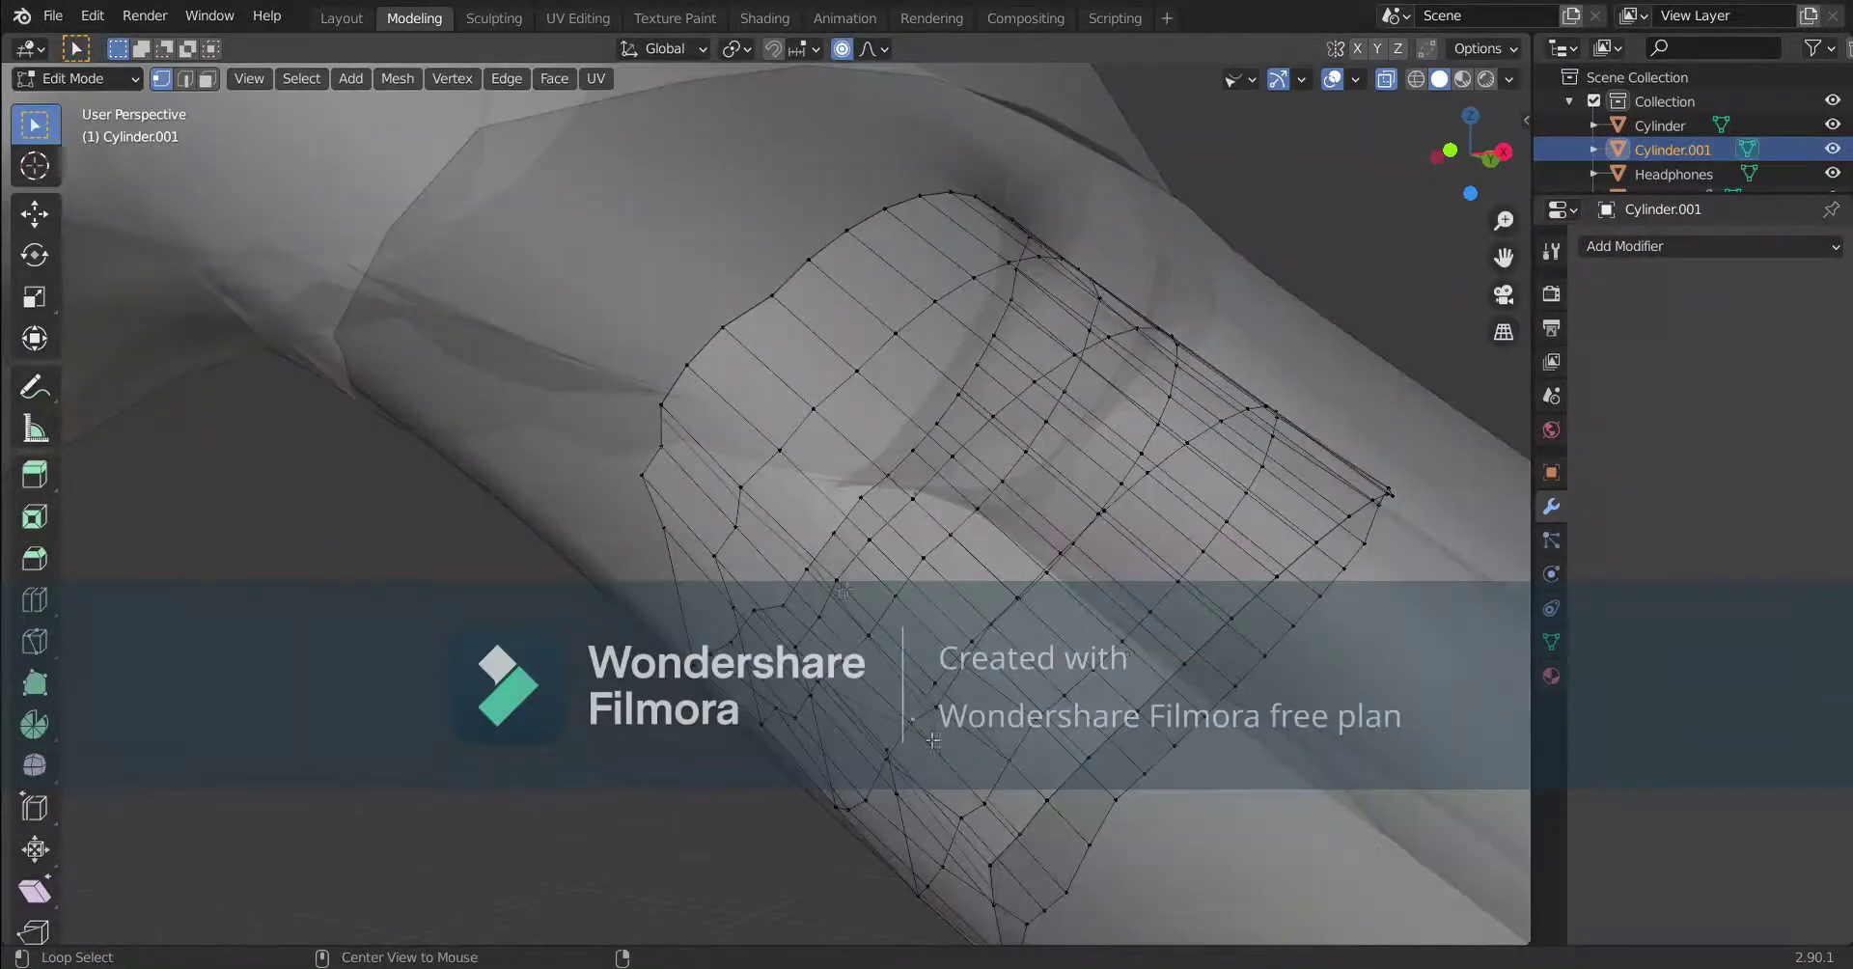
pyautogui.hotkey('alt', 'z')
pyautogui.press('g')
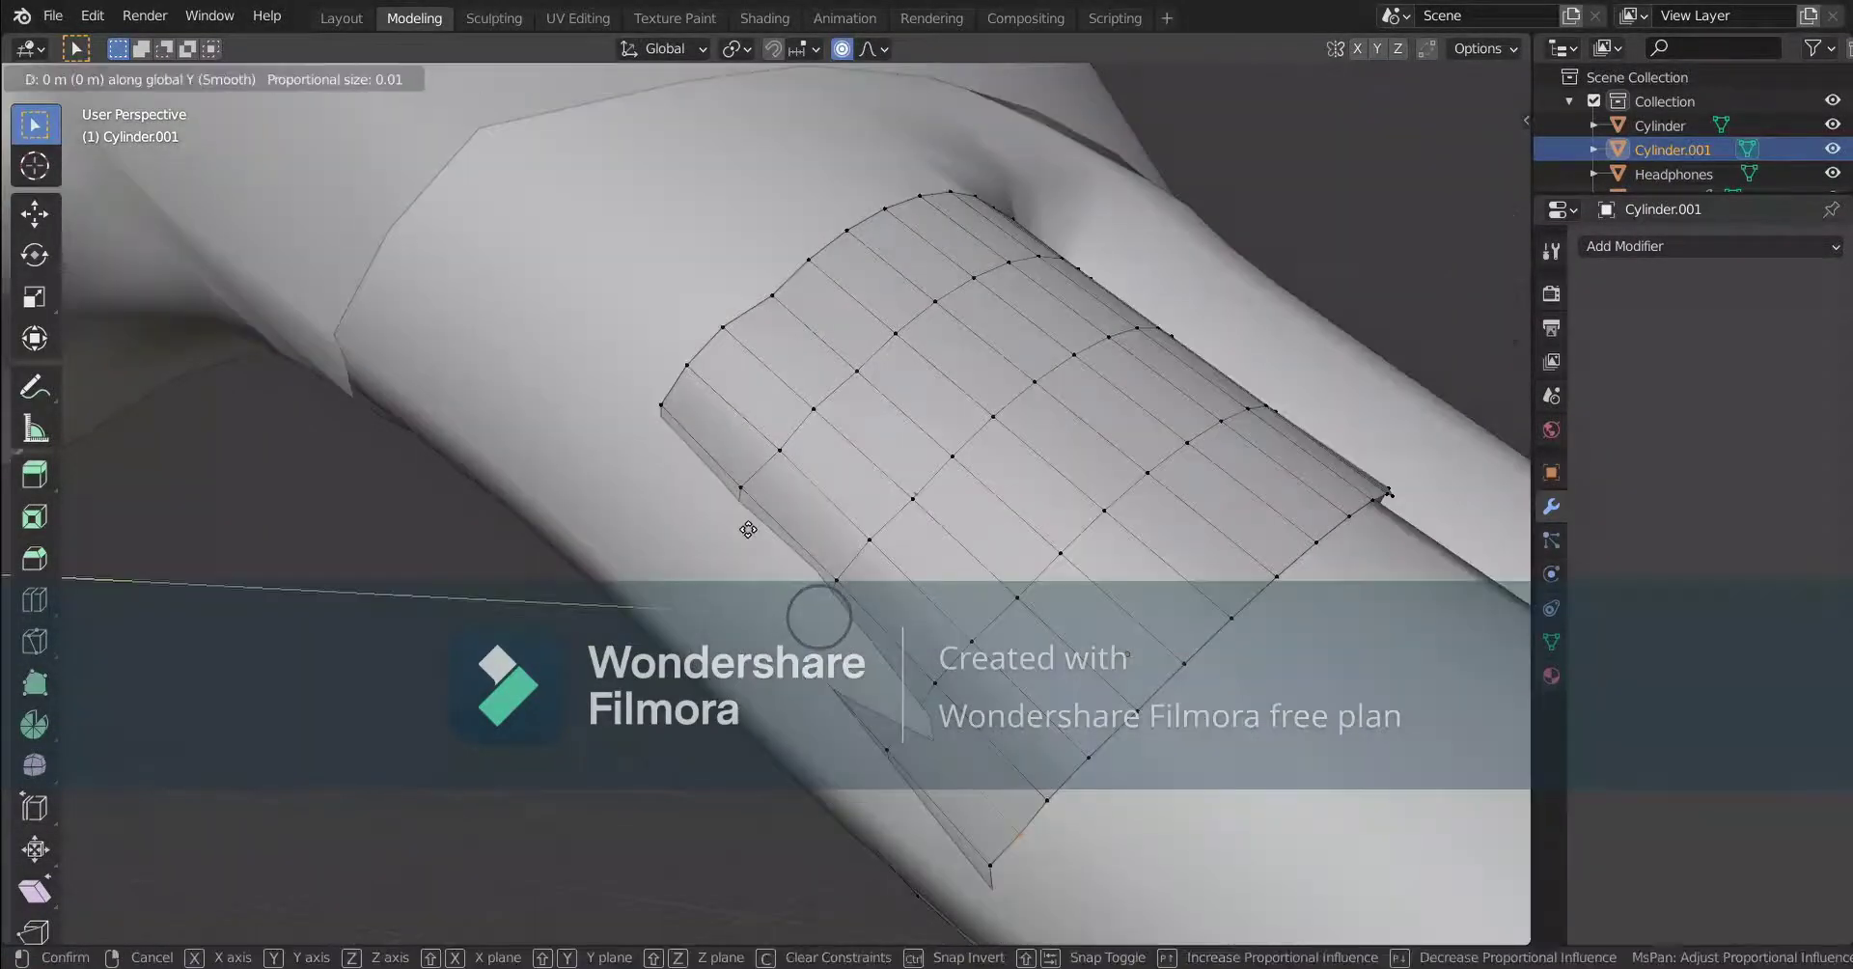
pyautogui.click(744, 528)
pyautogui.hotkey('alt', 'z')
pyautogui.hotkey('alt', 'z')
pyautogui.press('g')
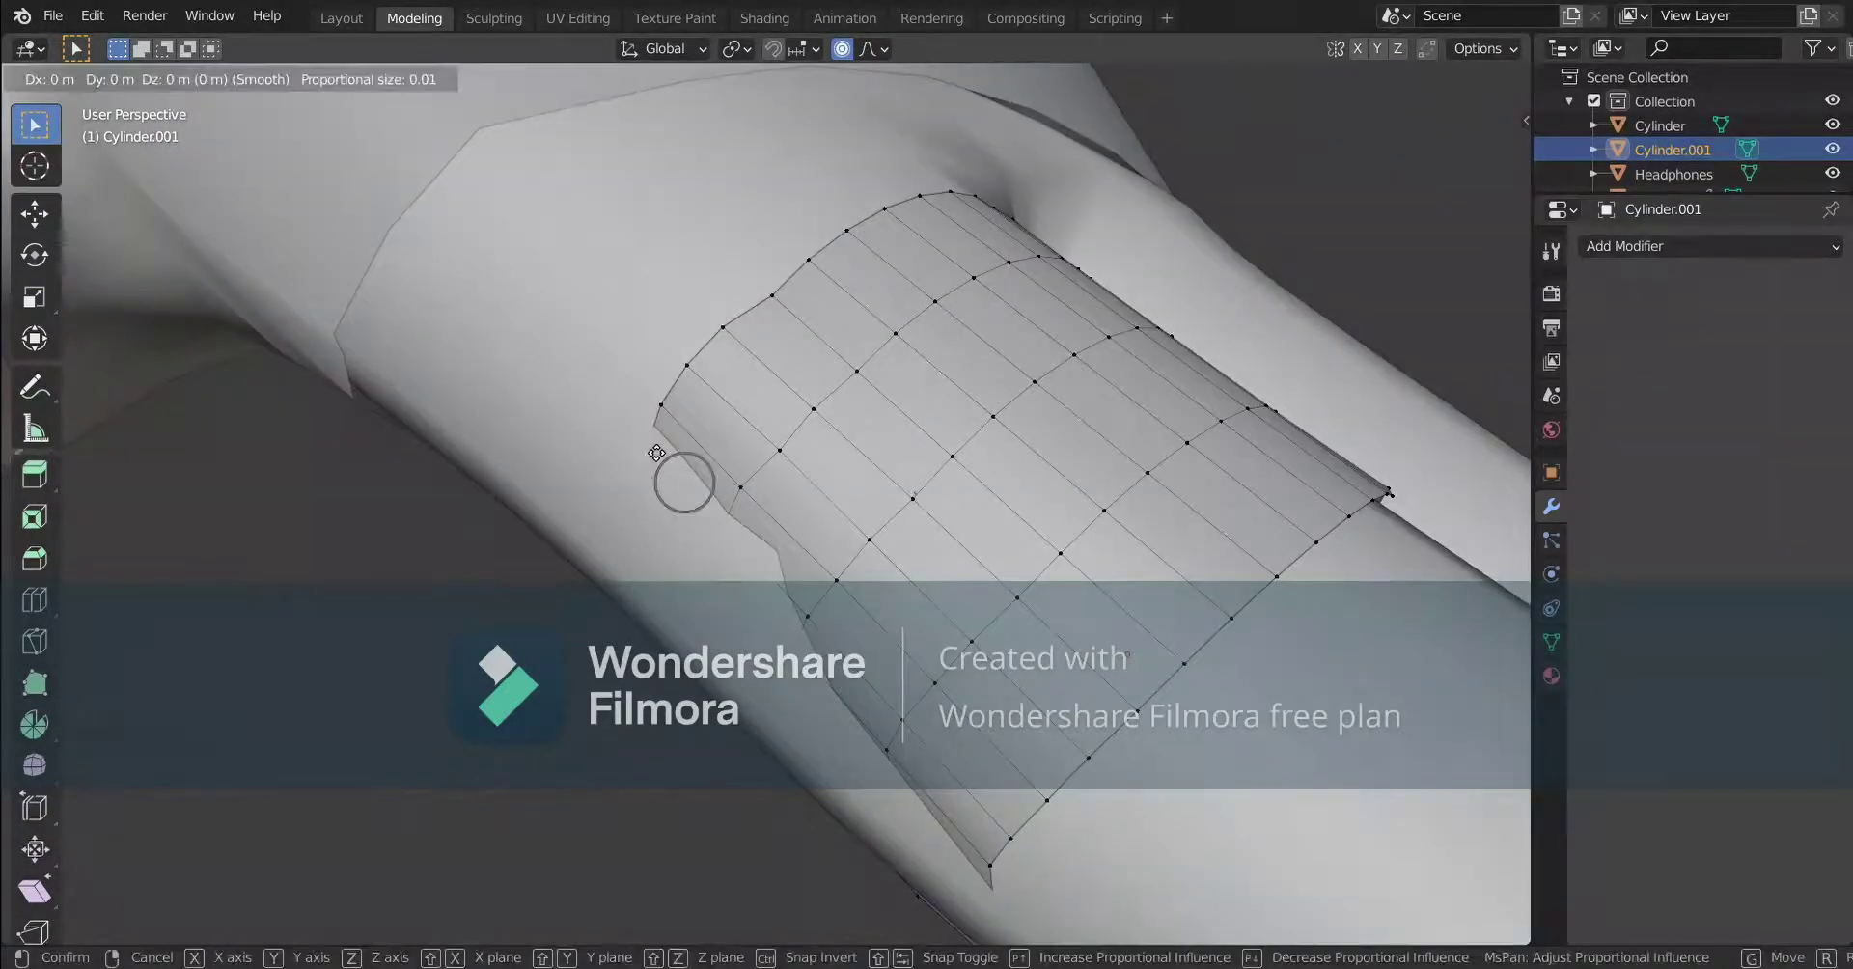
pyautogui.click(683, 468)
# Move the buried vertices next to the hand-side rim along Y with a proportional size of 0.01.
pyautogui.moveTo(682, 468); pyautogui.dragTo(934, 553, button='middle')
pyautogui.hotkey('alt', 'z')
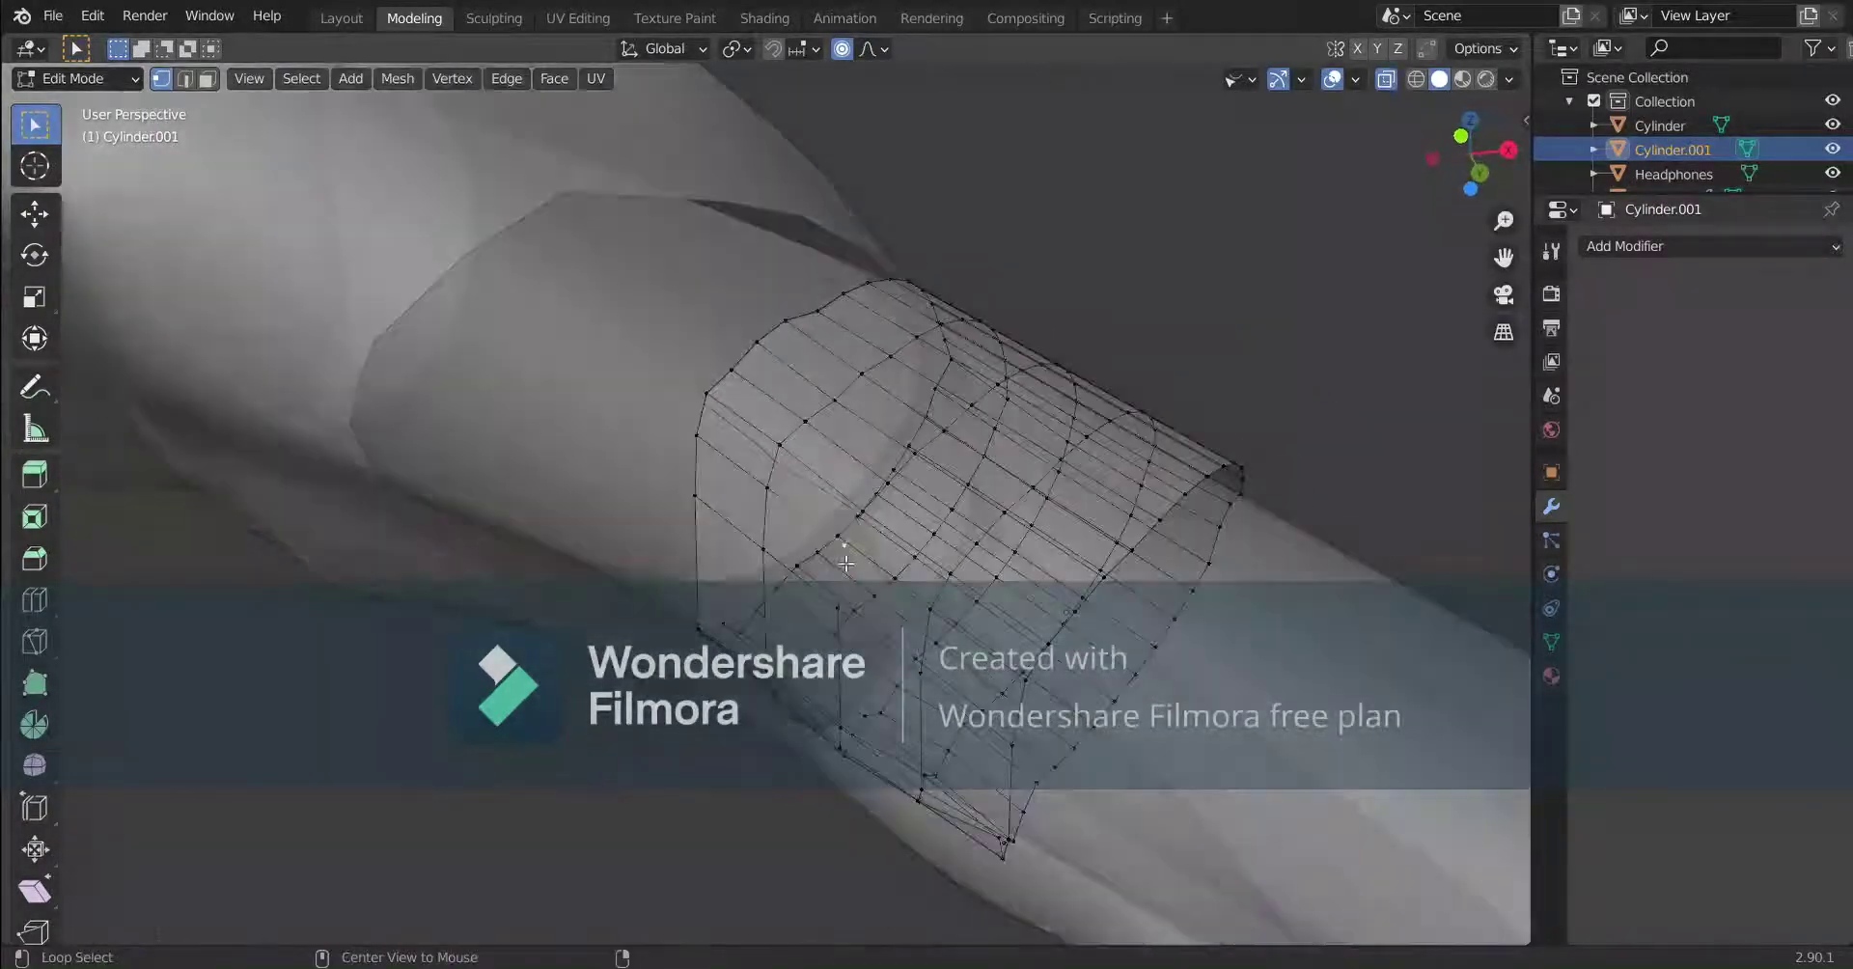
pyautogui.hotkey('alt', 'z')
pyautogui.press('g')
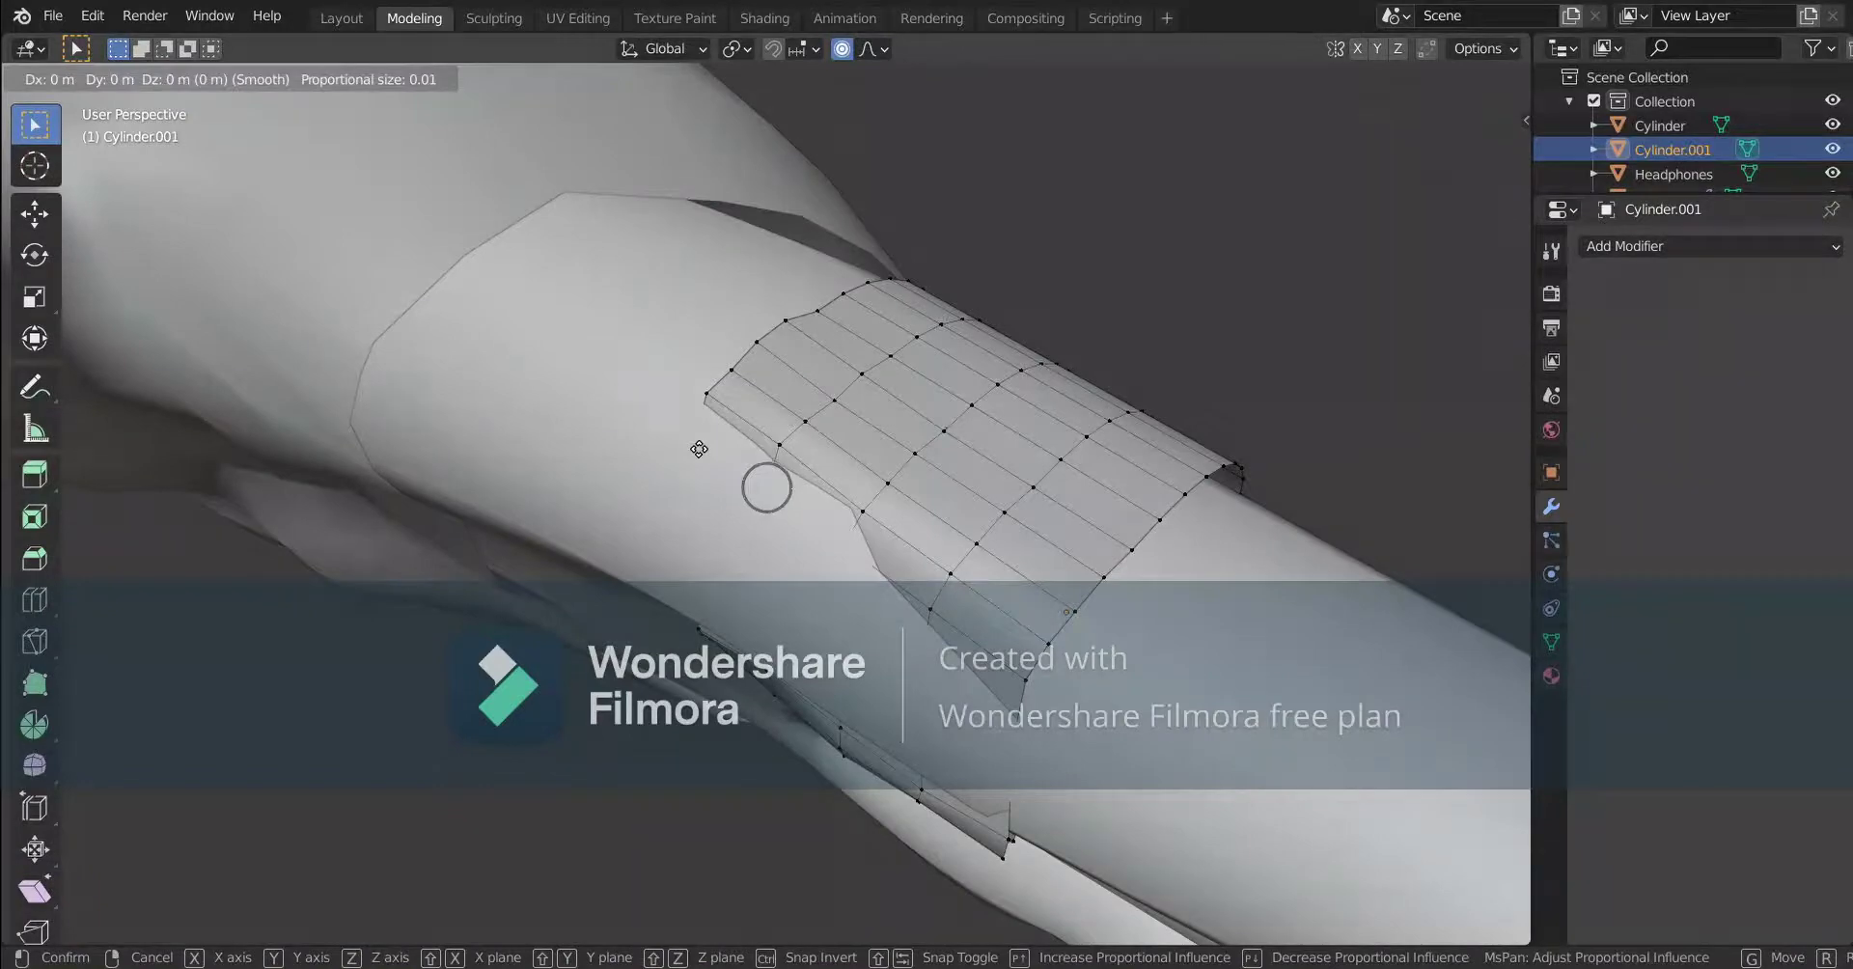
pyautogui.press('y')
pyautogui.click(703, 425)
# Select the lengthwise row of vertices buried in the finger's underside and move it along Y with a proportional size of 0.02.
pyautogui.moveTo(702, 425); pyautogui.dragTo(932, 418, button='middle')
pyautogui.hotkey('alt', 'z')
pyautogui.hotkey('alt', 'z')
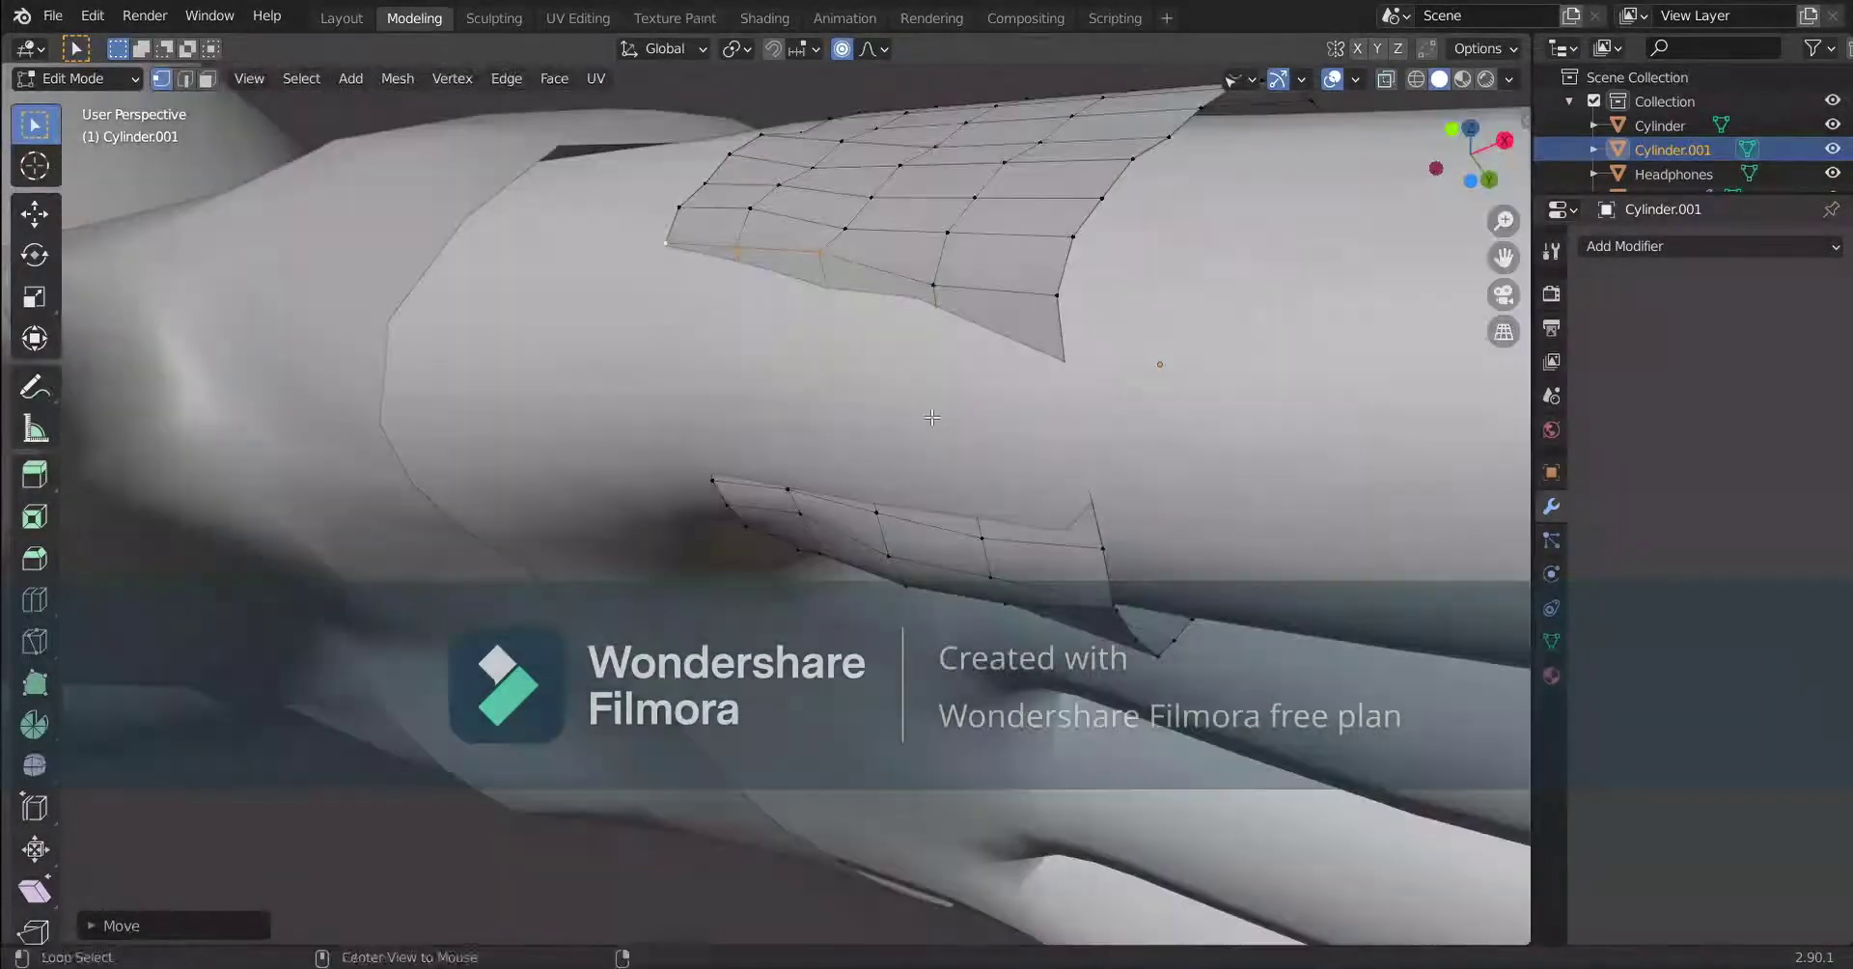
pyautogui.hotkey('alt', 'z')
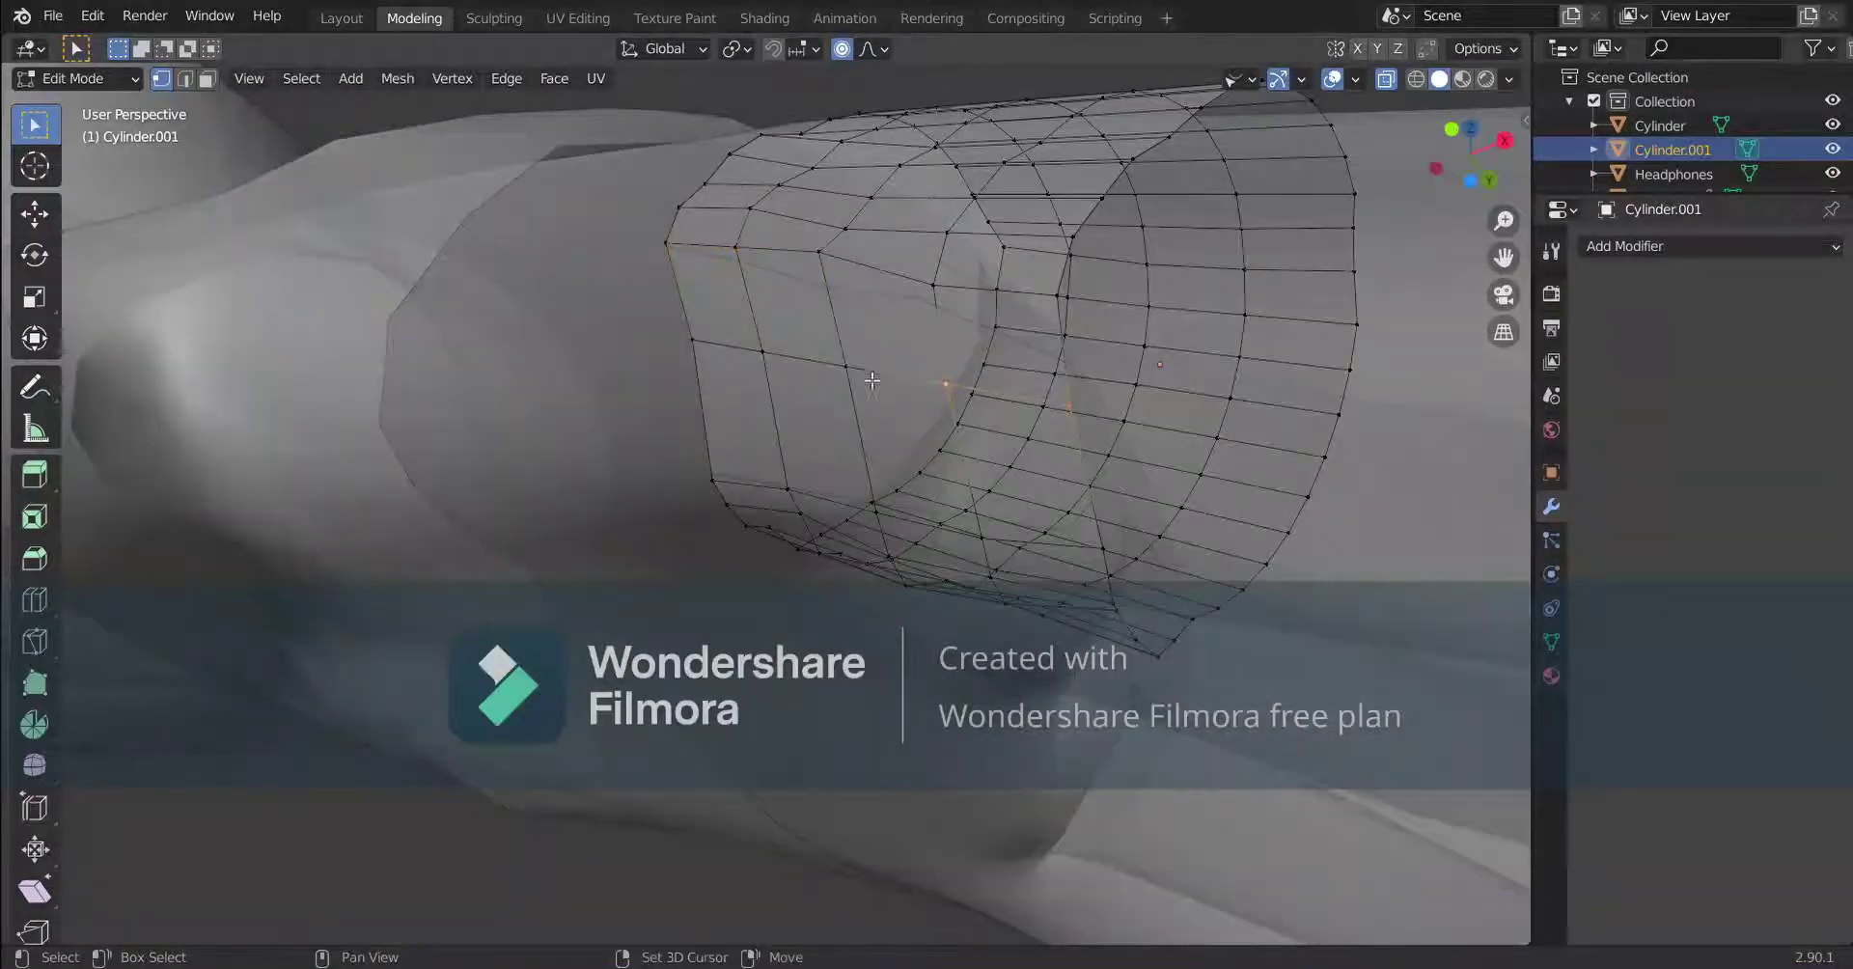
pyautogui.hotkey('alt', 'z')
pyautogui.press('g')
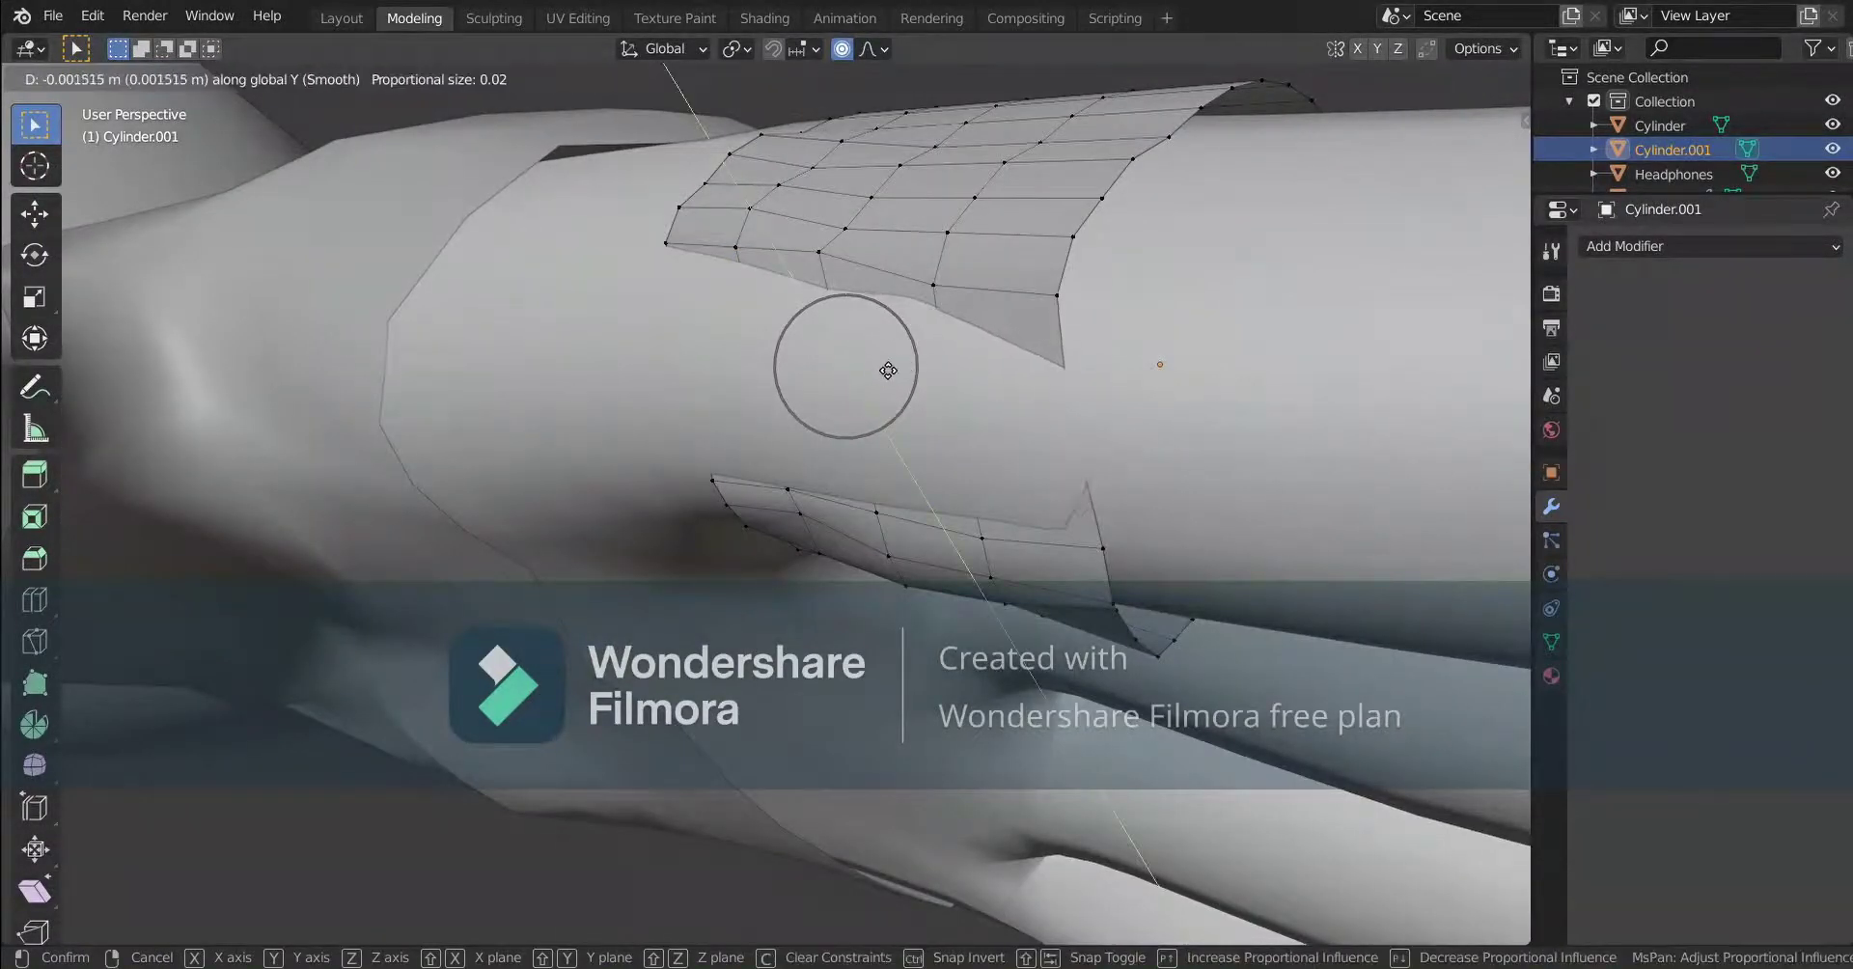
pyautogui.click(950, 389)
# Move the still buried vertices of the underside row freely with a proportional size of 0.02.
pyautogui.hotkey('alt', 'z')
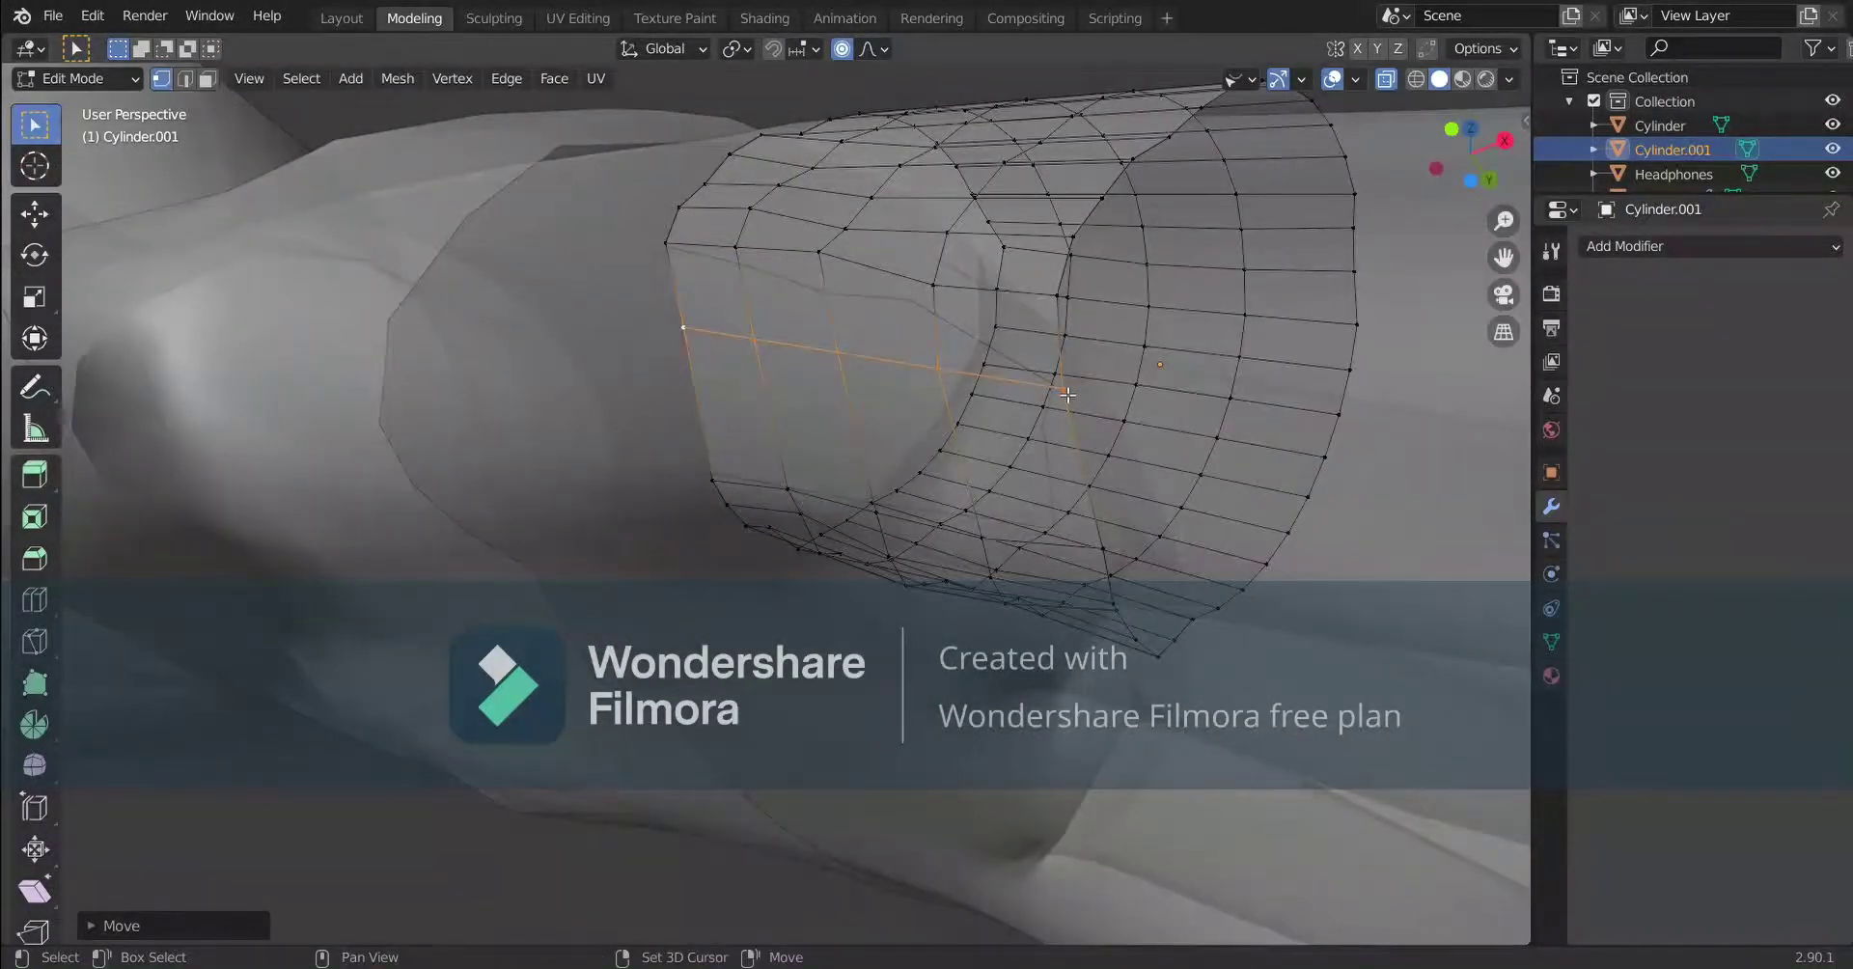
pyautogui.hotkey('alt', 'z')
pyautogui.press('g')
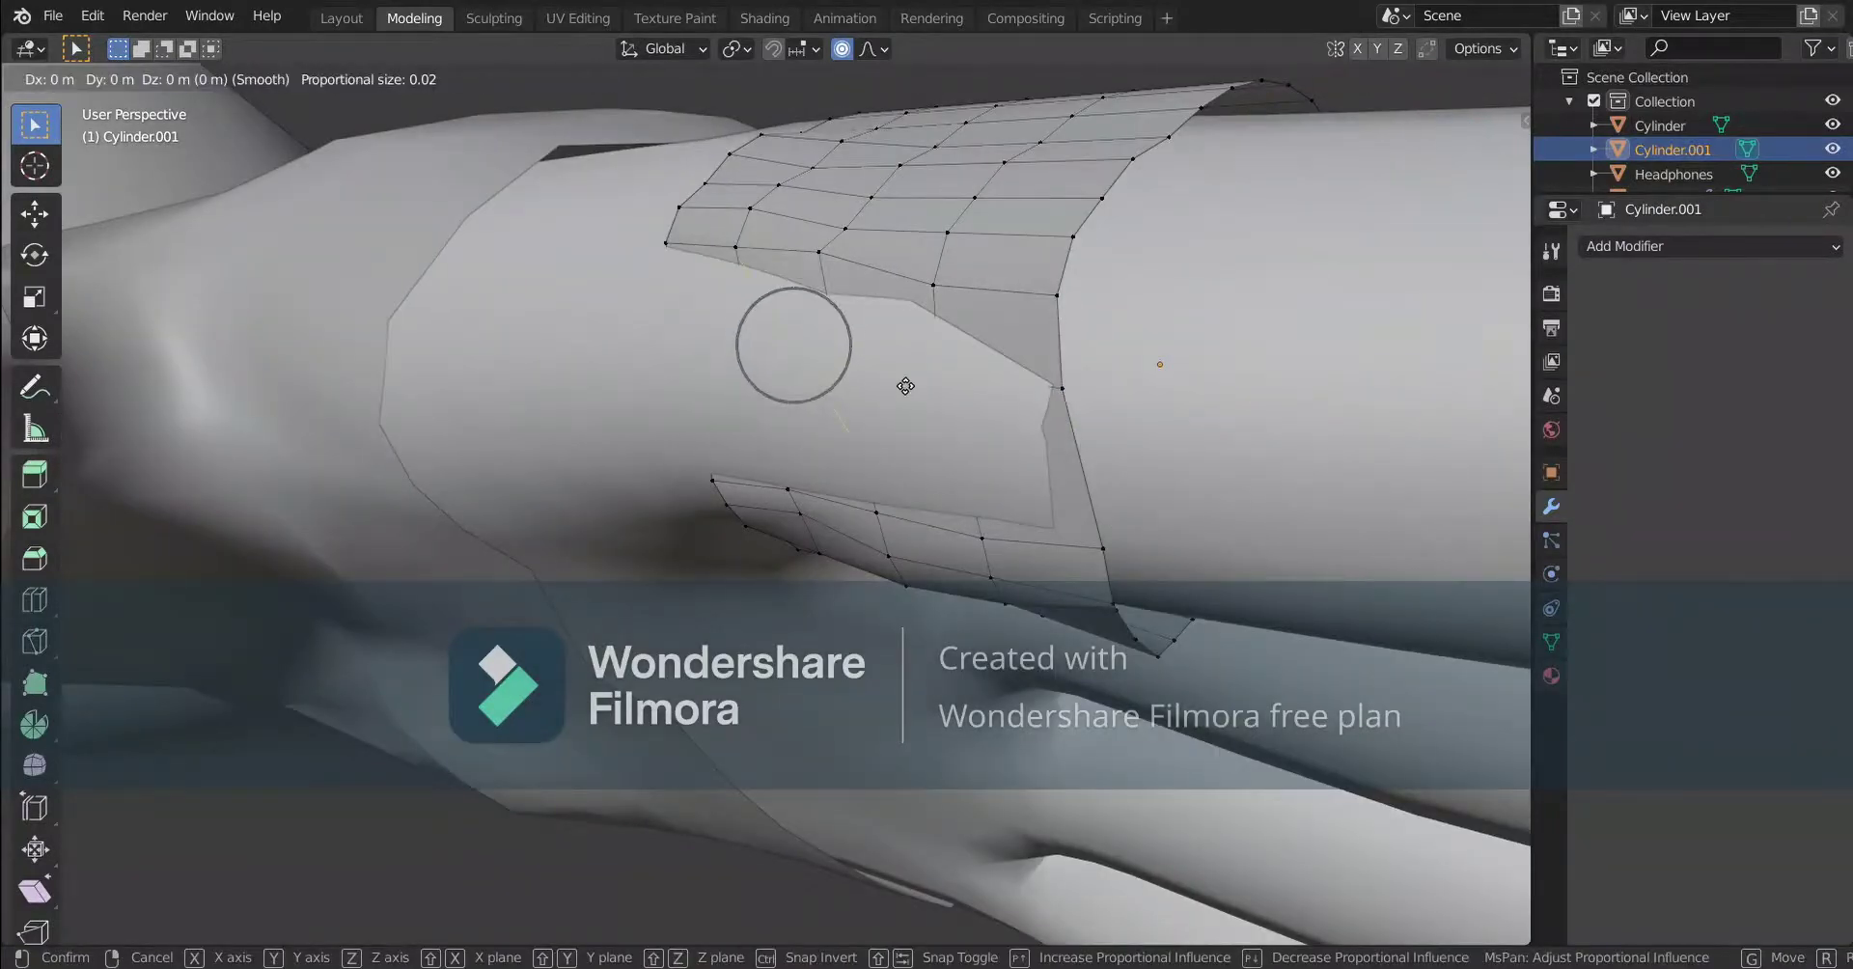
pyautogui.click(848, 397)
# Move the buried vertices between the hand-side rim and the middle of the ring outward with a proportional size of 0.02.
pyautogui.moveTo(847, 398); pyautogui.dragTo(860, 422, button='middle')
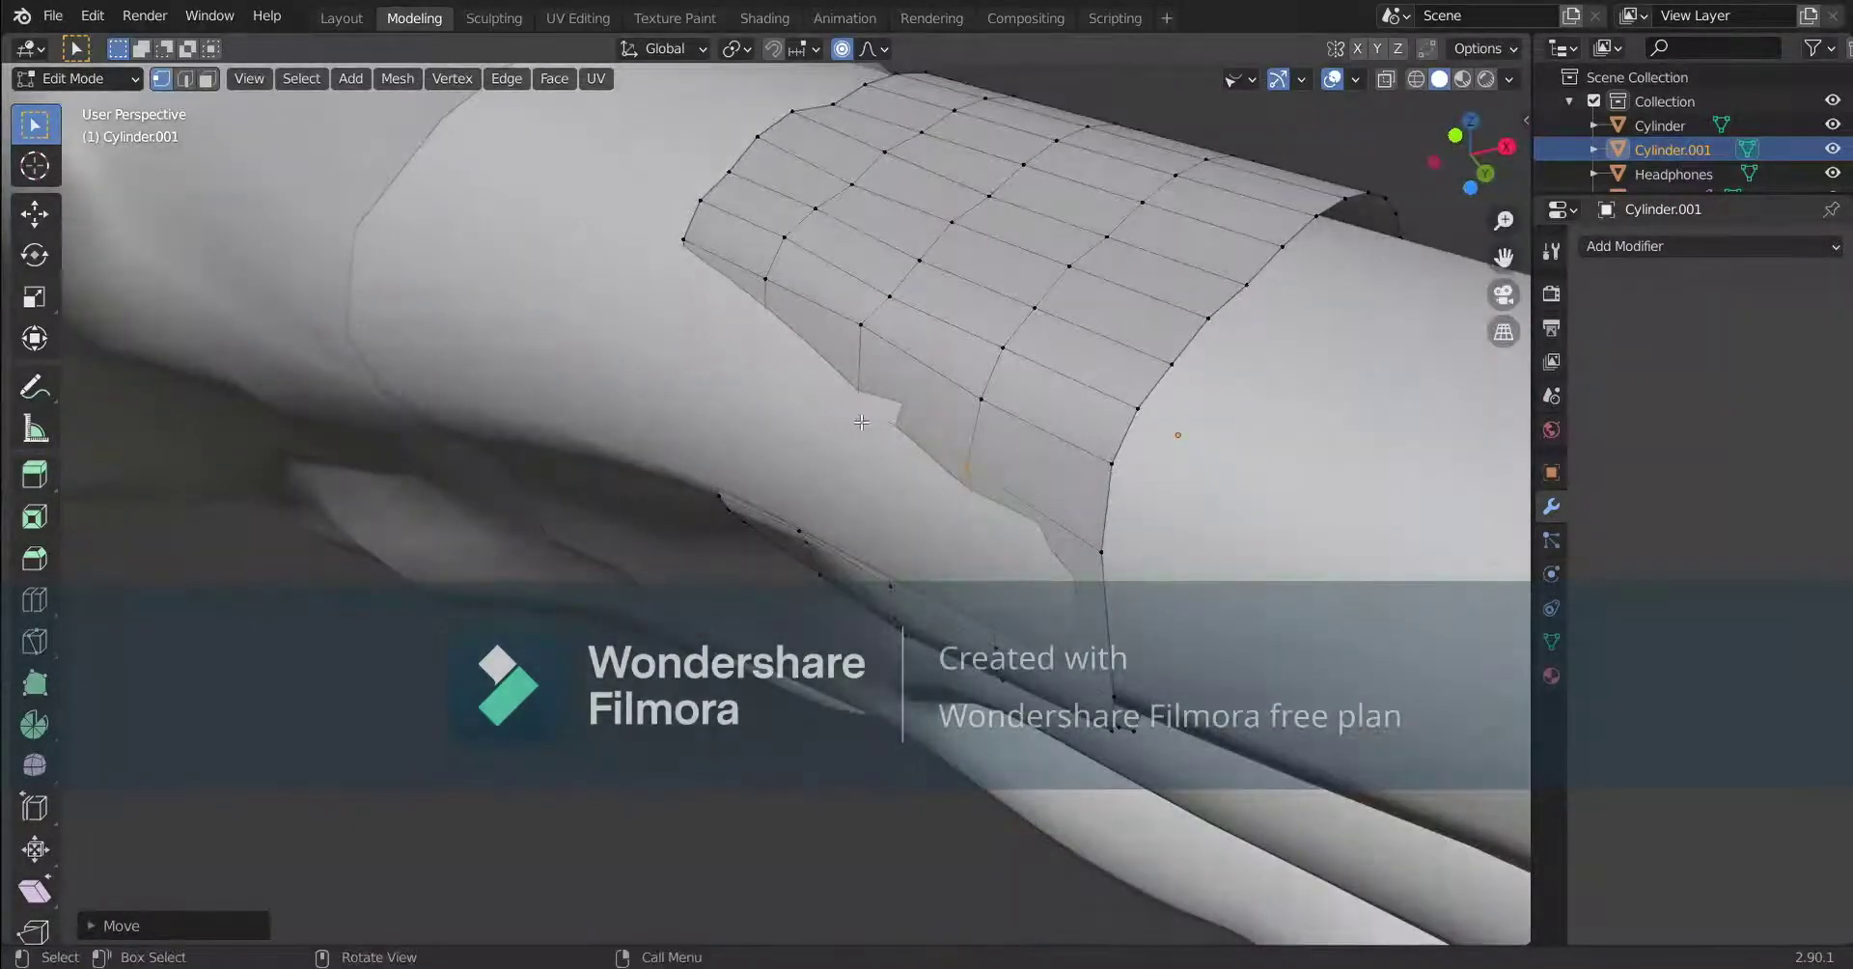
pyautogui.hotkey('alt', 'z')
pyautogui.hotkey('alt', 'z')
pyautogui.press('g')
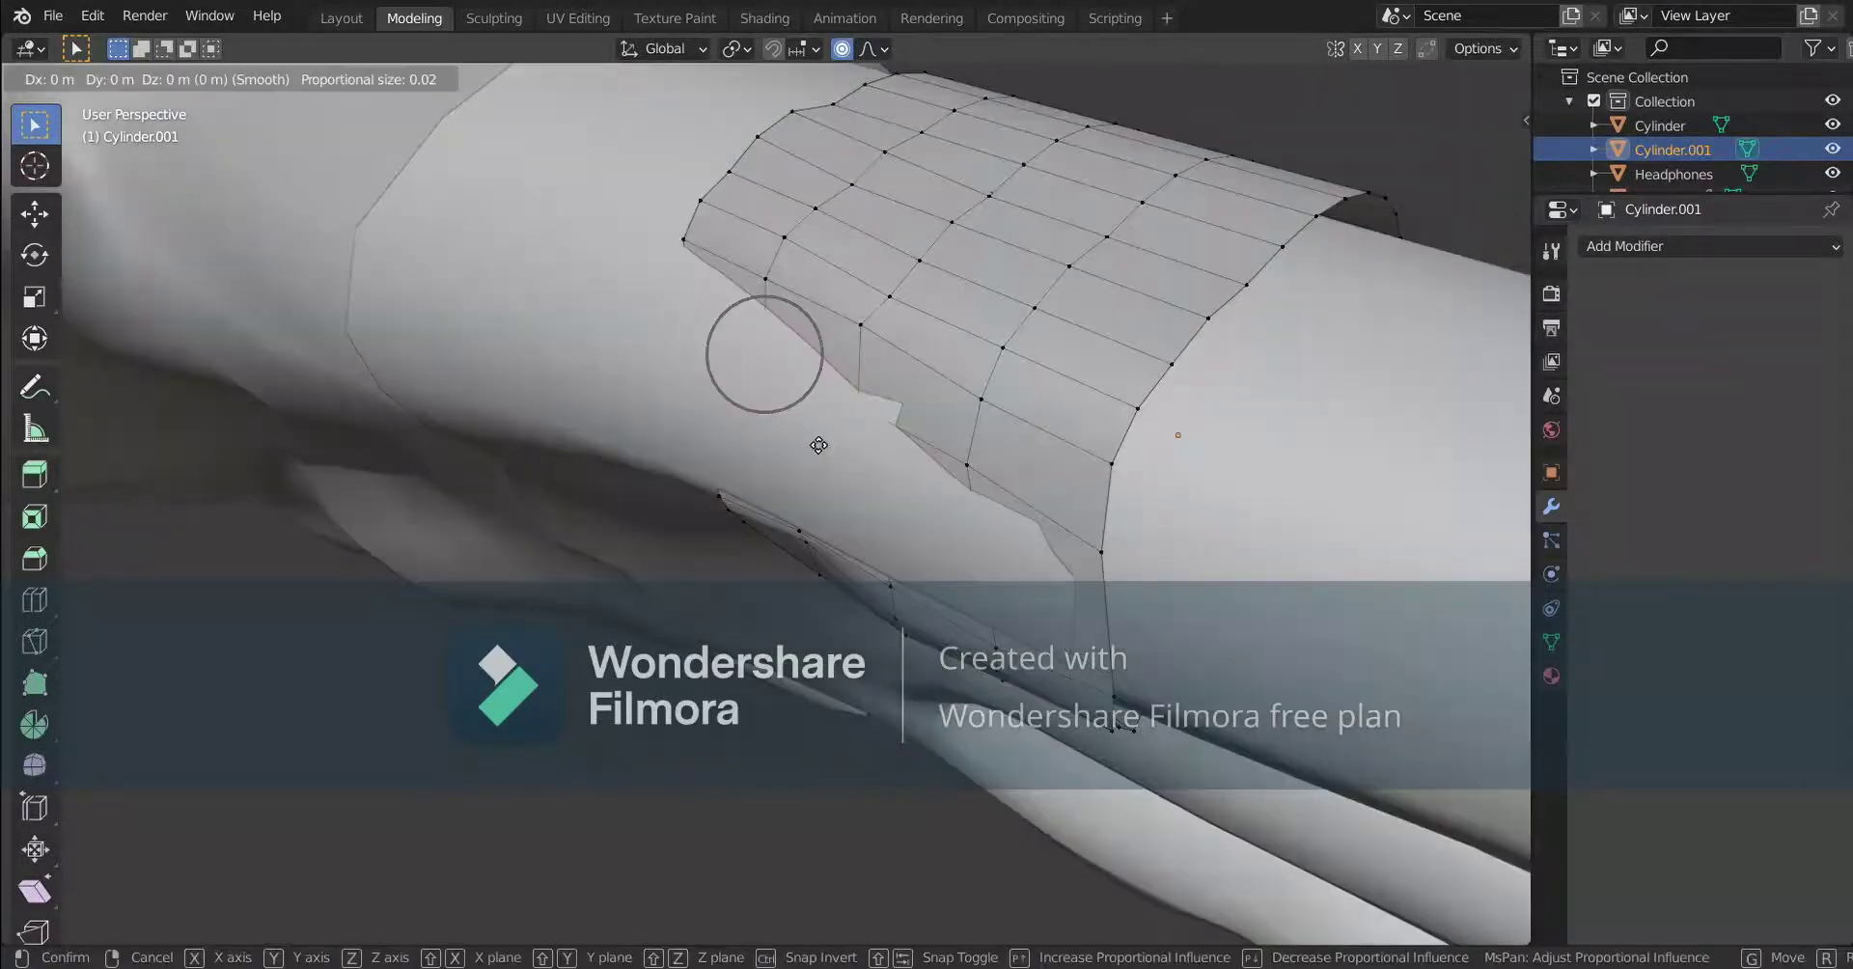
pyautogui.click(801, 450)
pyautogui.moveTo(801, 450); pyautogui.dragTo(1068, 728, button='middle')
pyautogui.press('g')
pyautogui.click(1024, 591)
# Move the buried hand-side rim vertices along X with a proportional size of 0.01.
pyautogui.hotkey('alt', 'z')
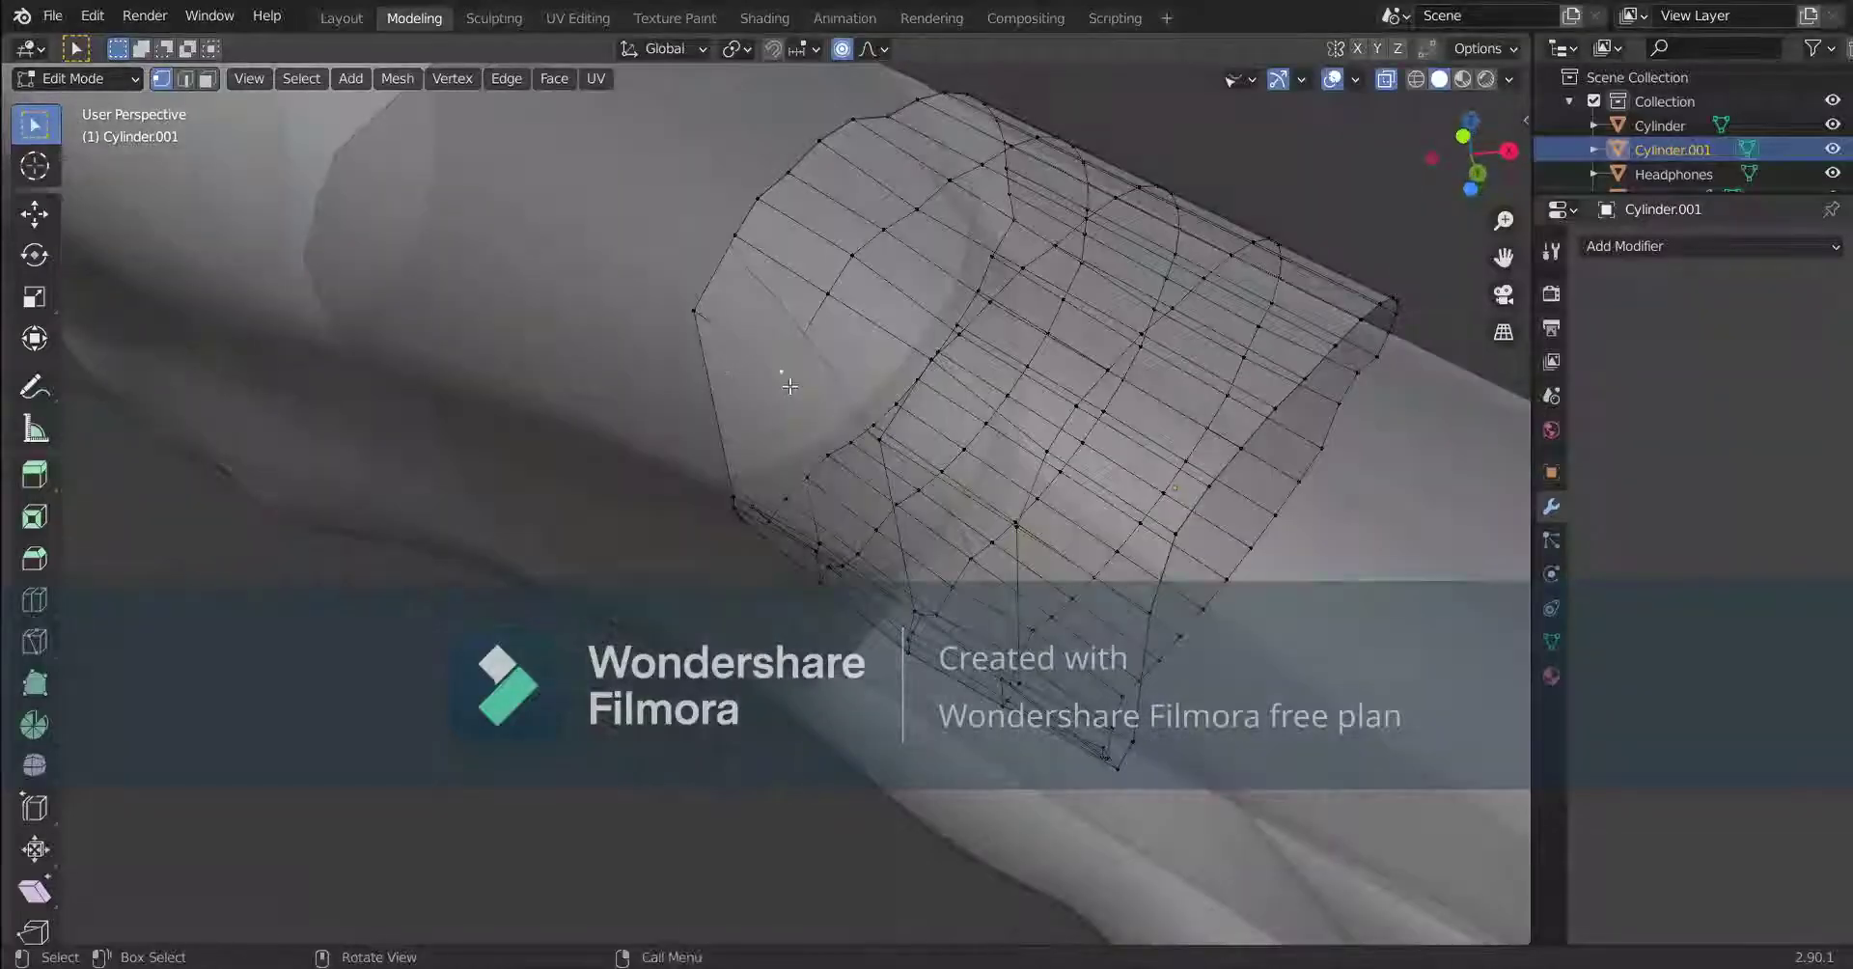
pyautogui.hotkey('alt', 'z')
pyautogui.press('g')
pyautogui.press('x')
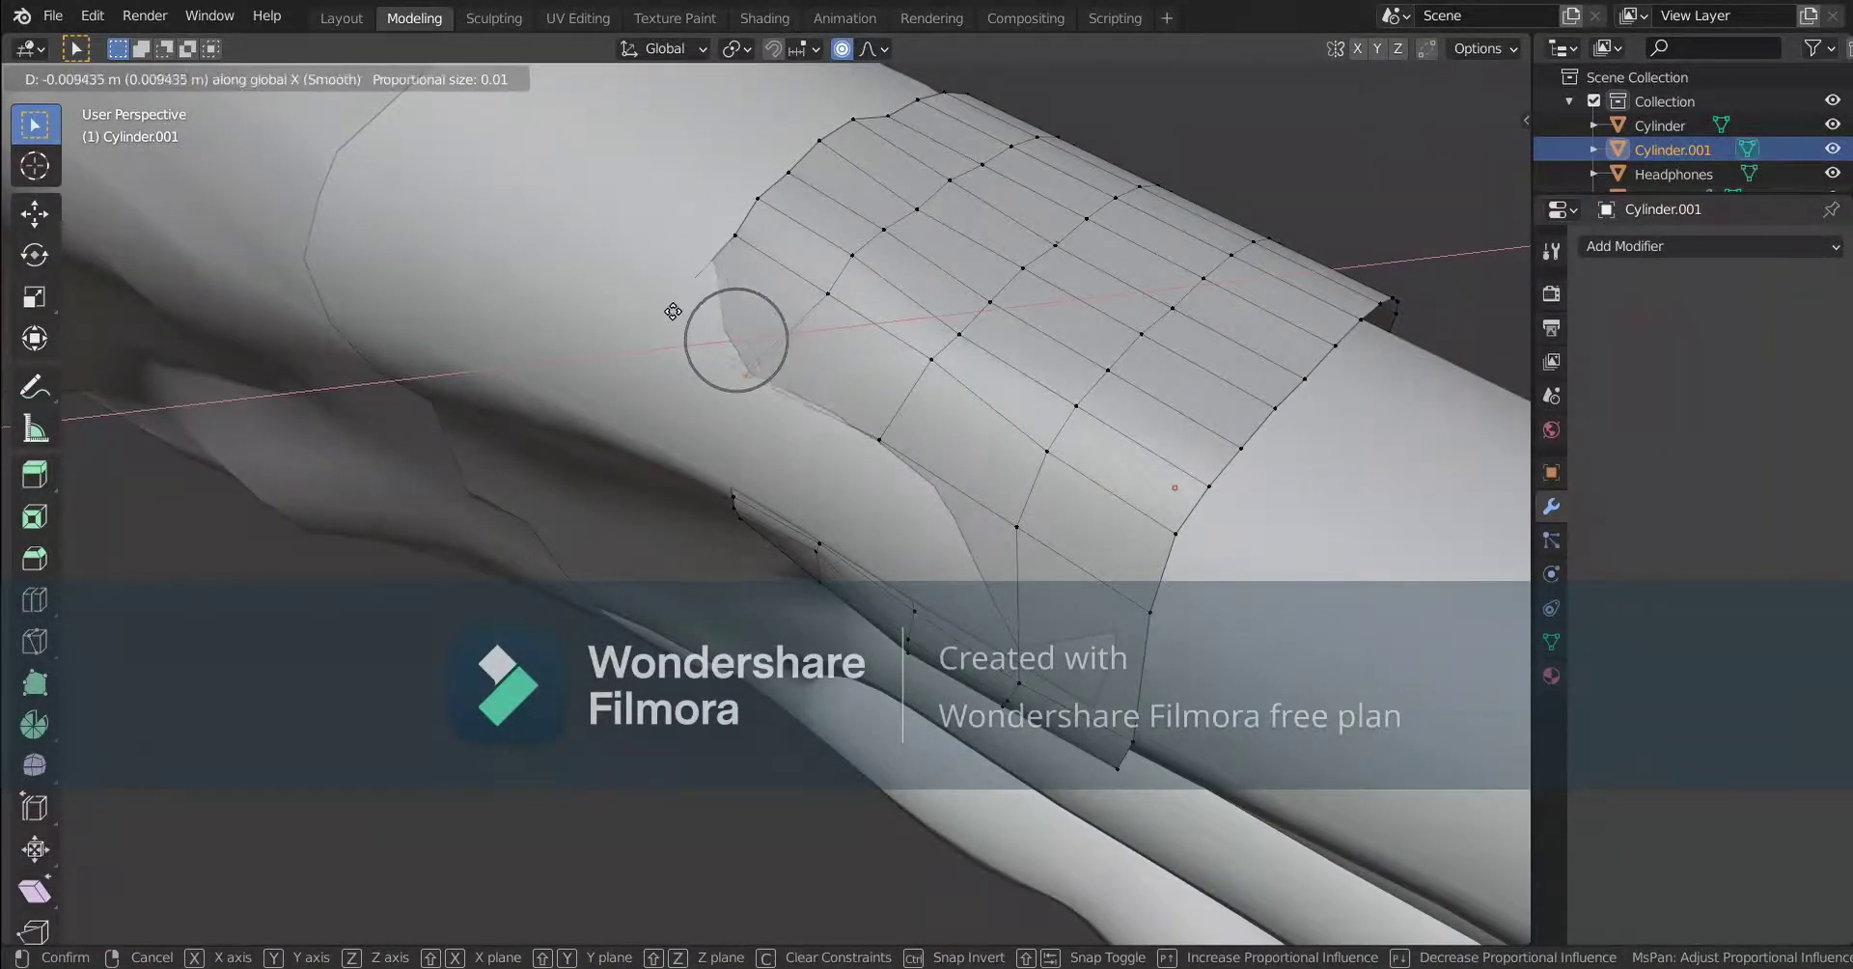
pyautogui.click(666, 311)
pyautogui.click(651, 315)
pyautogui.press('g')
pyautogui.press('x')
pyautogui.click(632, 317)
# Add a lengthwise loop cut through the ring's buried underside faces and move its vertices along X.
pyautogui.moveTo(632, 316); pyautogui.dragTo(941, 455, button='middle')
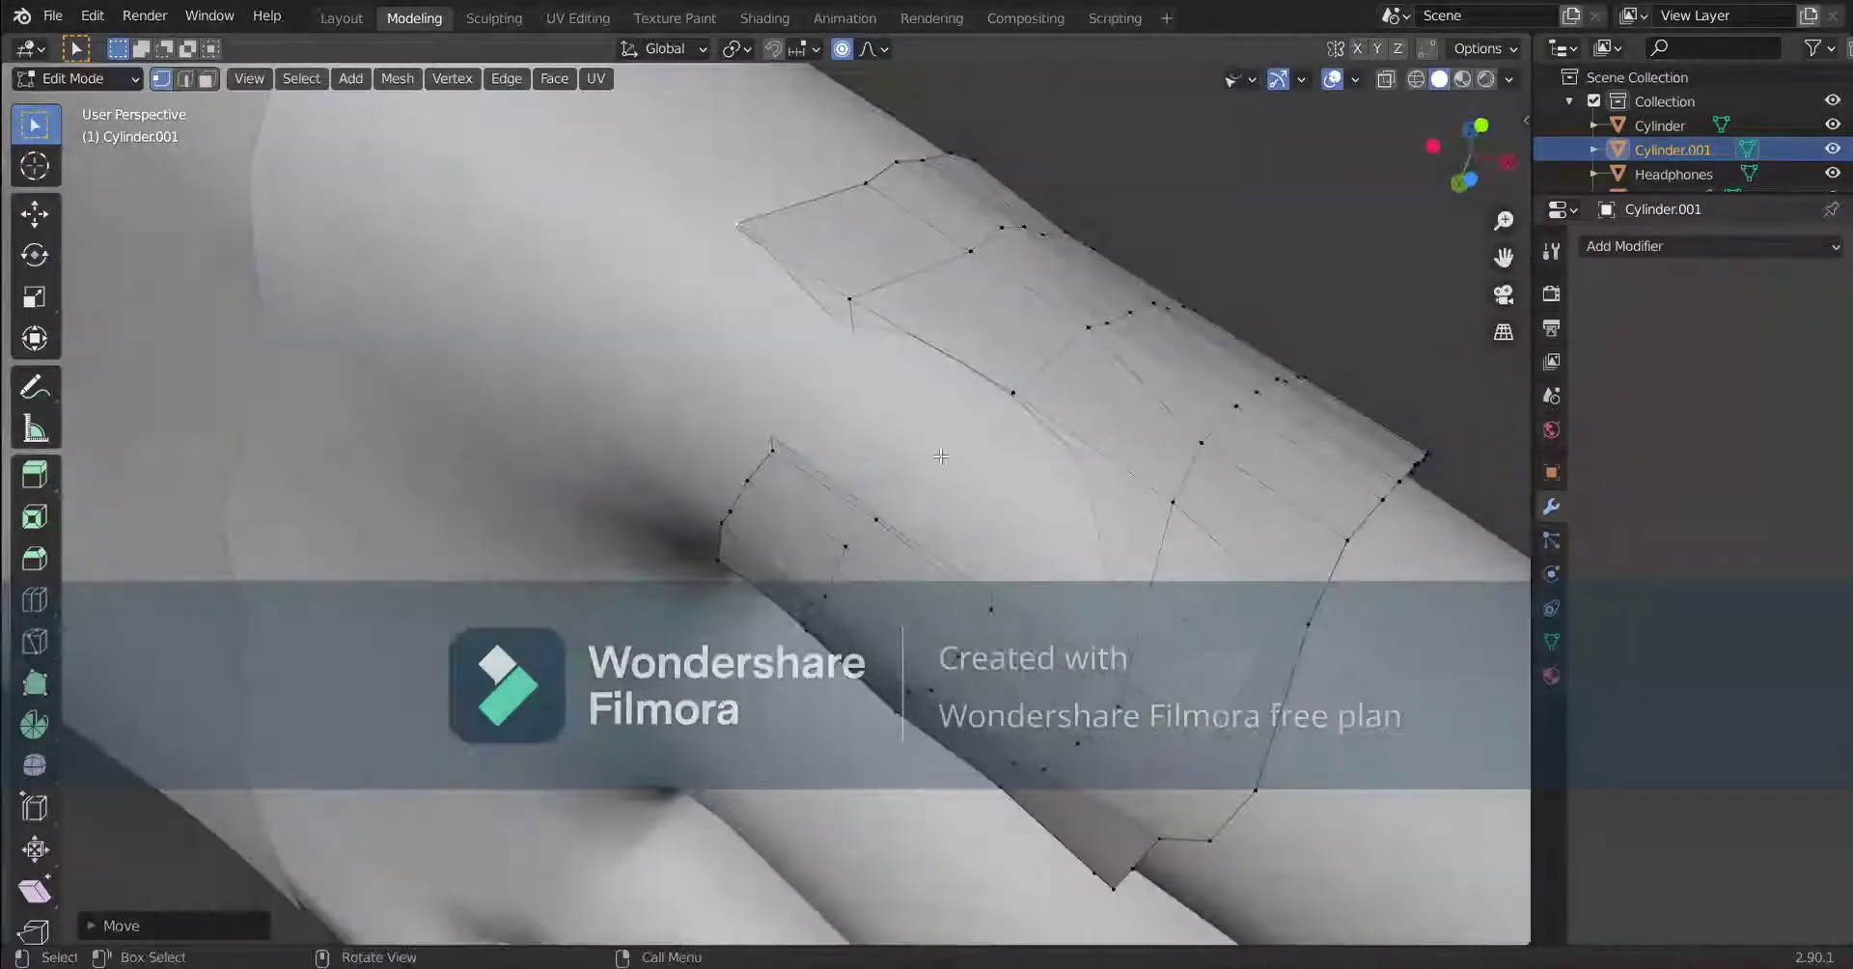
pyautogui.scroll(-1, 941, 455)
pyautogui.hotkey('alt', 'z')
pyautogui.hotkey('alt', 'z')
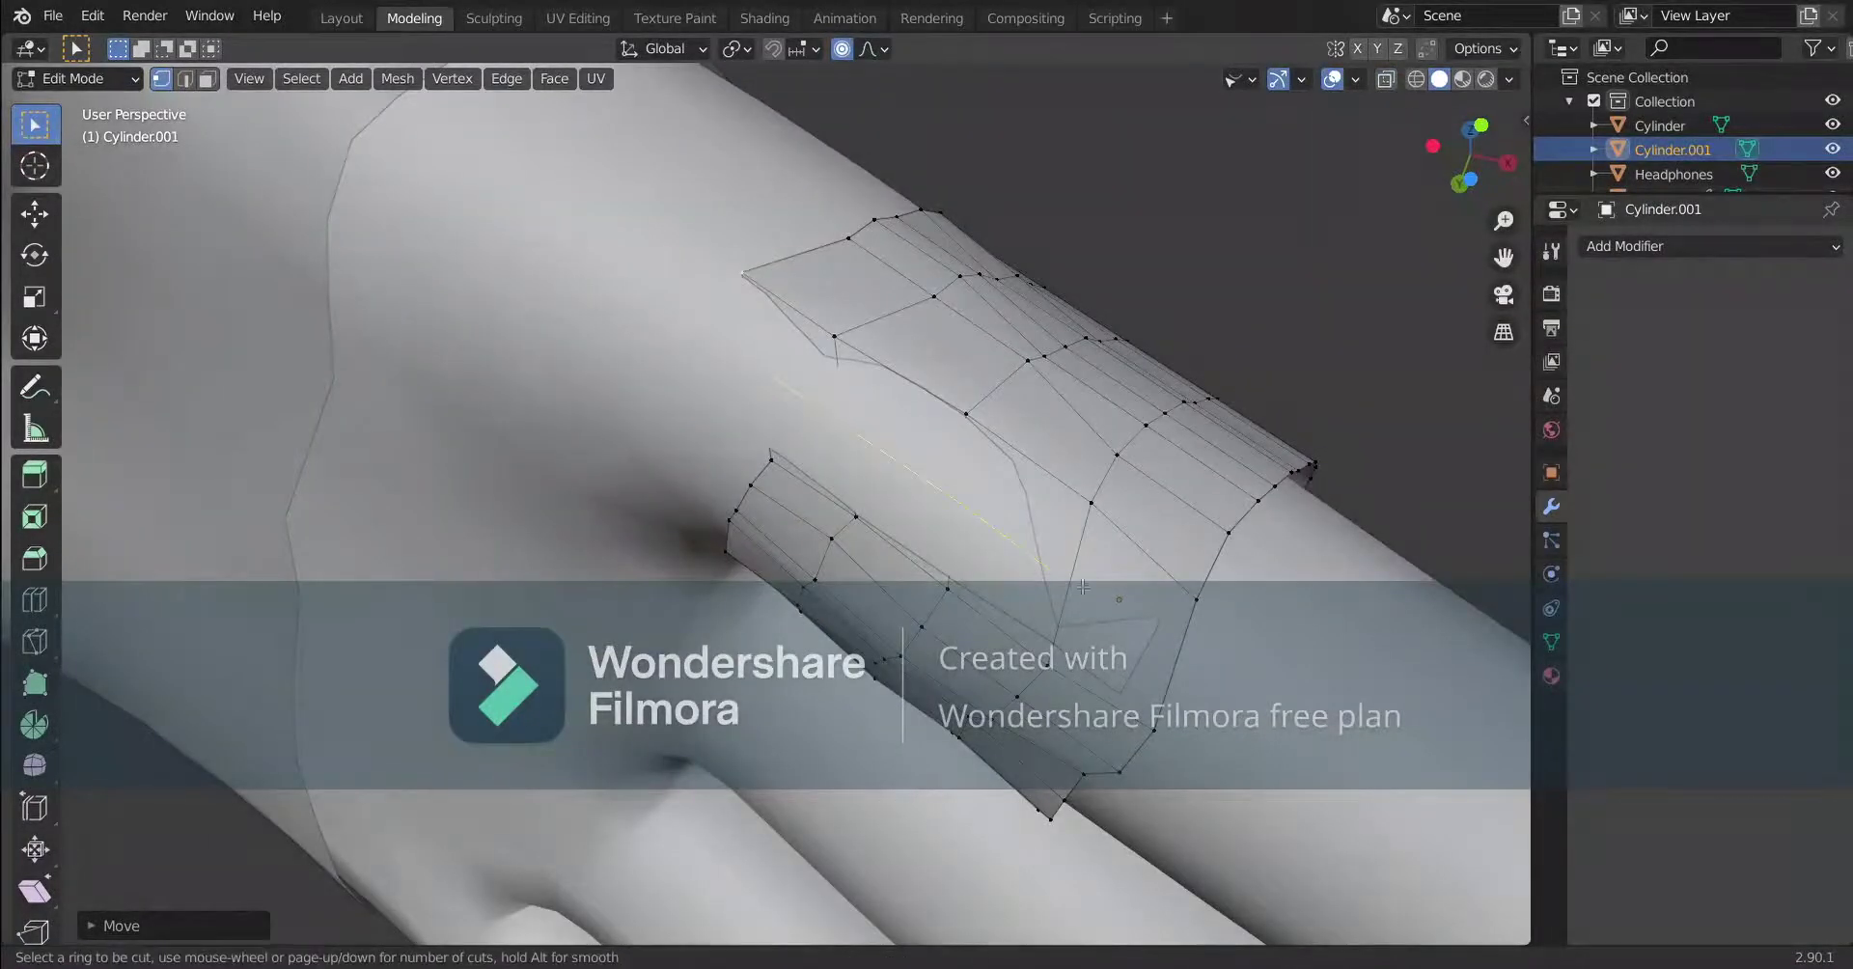
pyautogui.hotkey('alt', 'z')
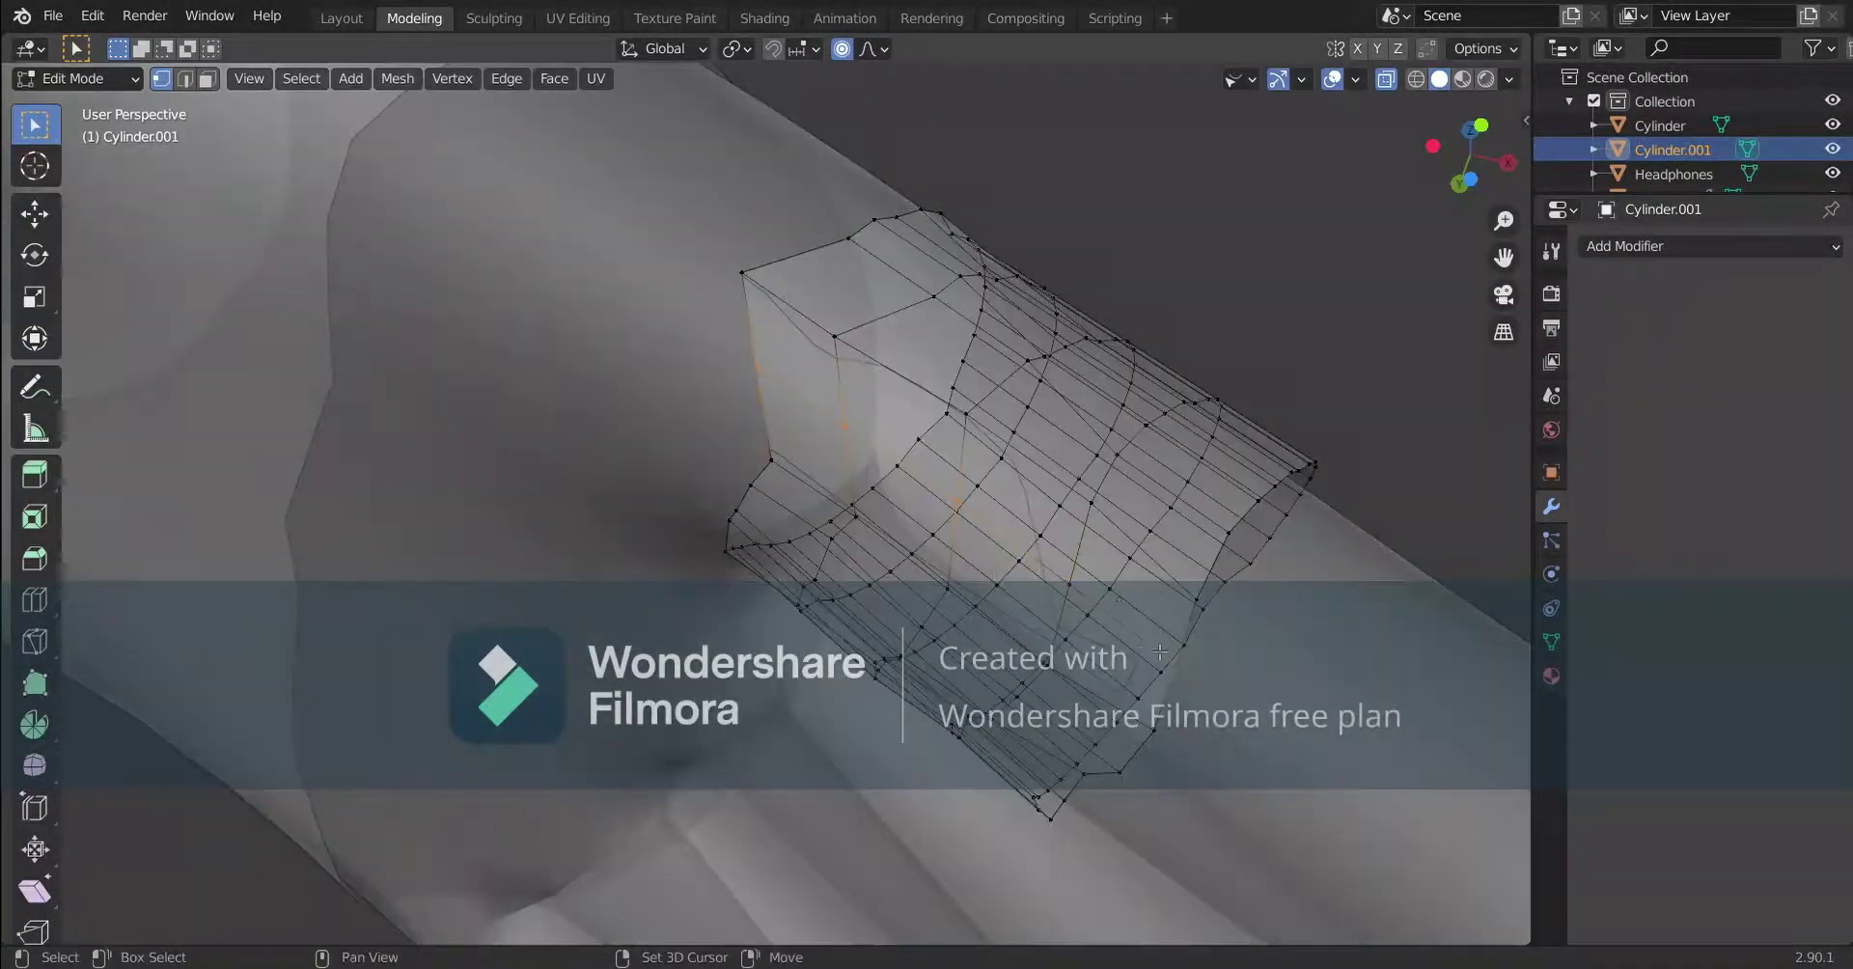
pyautogui.hotkey('alt', 'z')
pyautogui.press('g')
pyautogui.press('x')
pyautogui.click(879, 504)
# Try to move the hand-side rim vertices along Z with proportional editing off.
pyautogui.moveTo(879, 505); pyautogui.dragTo(935, 418, button='middle')
pyautogui.press('g')
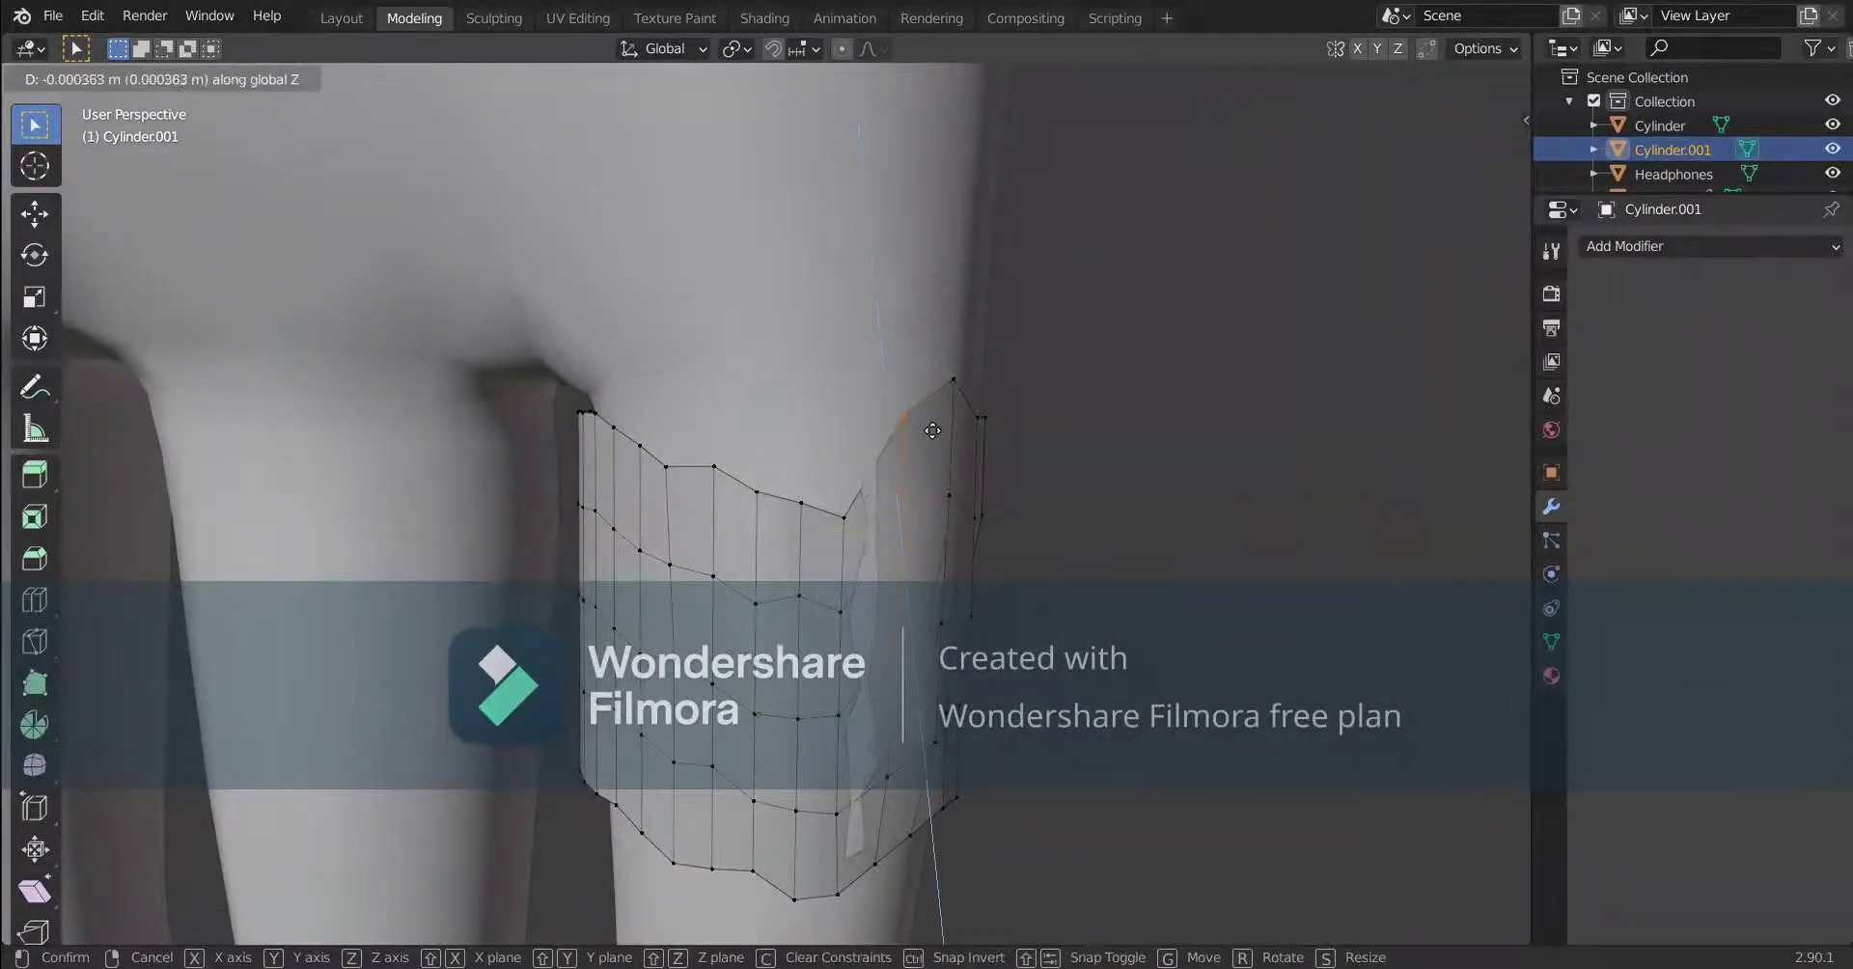
pyautogui.click(928, 506)
pyautogui.moveTo(929, 505); pyautogui.dragTo(676, 386, button='middle')
pyautogui.hotkey('ctrl', 'z')
# Save the file and add another loop cut around the ring near its hand-side rim.
pyautogui.click(53, 15)
pyautogui.click(106, 178)
pyautogui.moveTo(753, 540); pyautogui.dragTo(977, 495, button='middle')
pyautogui.hotkey('ctrl', 'r')
pyautogui.click(981, 537)
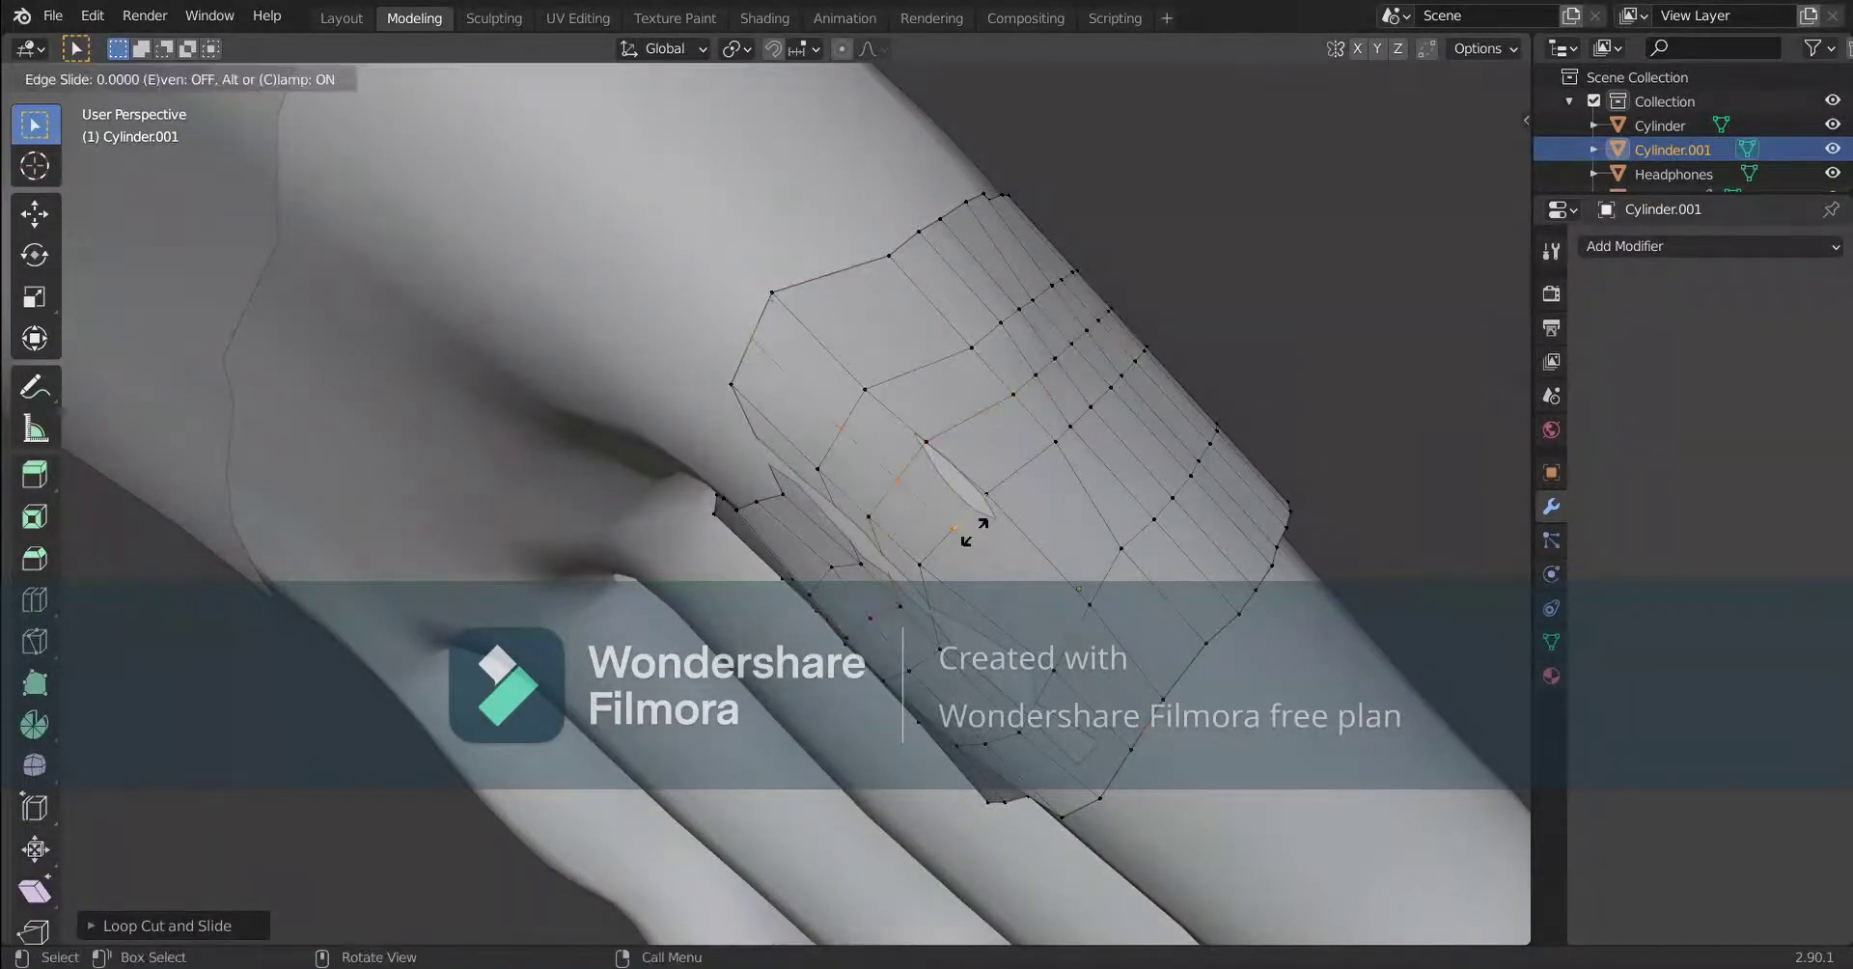
# Select a small thumb-side face of the ring in face mode and move it along Y with proportional editing on.
pyautogui.moveTo(968, 493); pyautogui.dragTo(1113, 457, button='middle')
pyautogui.click(207, 79)
pyautogui.click(752, 529)
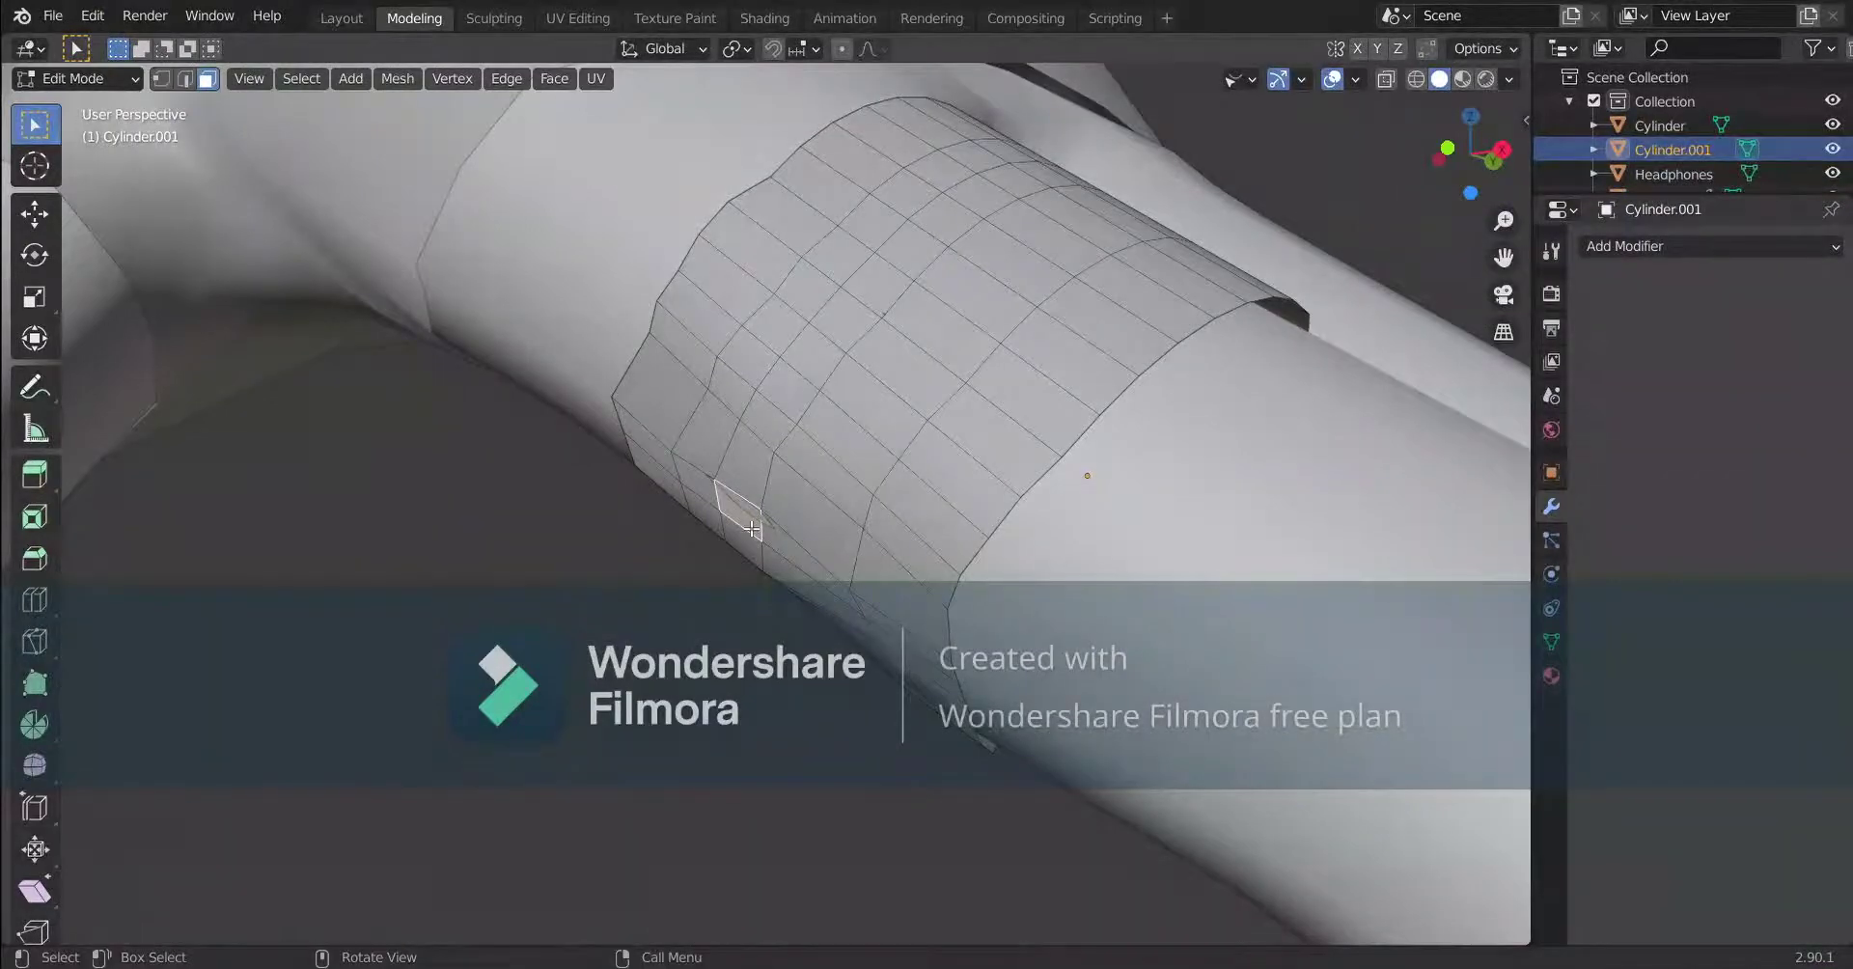
pyautogui.press('o')
pyautogui.press('g')
pyautogui.press('y')
pyautogui.click(750, 529)
# Move the buried edges on the ring's underside outward with proportional editing.
pyautogui.moveTo(751, 529); pyautogui.dragTo(822, 579, button='middle')
pyautogui.click(822, 474)
pyautogui.click(822, 474)
pyautogui.moveTo(822, 474); pyautogui.dragTo(906, 382, button='middle')
pyautogui.hotkey('alt', 'z')
pyautogui.hotkey('alt', 'z')
pyautogui.press('g')
pyautogui.click(903, 382)
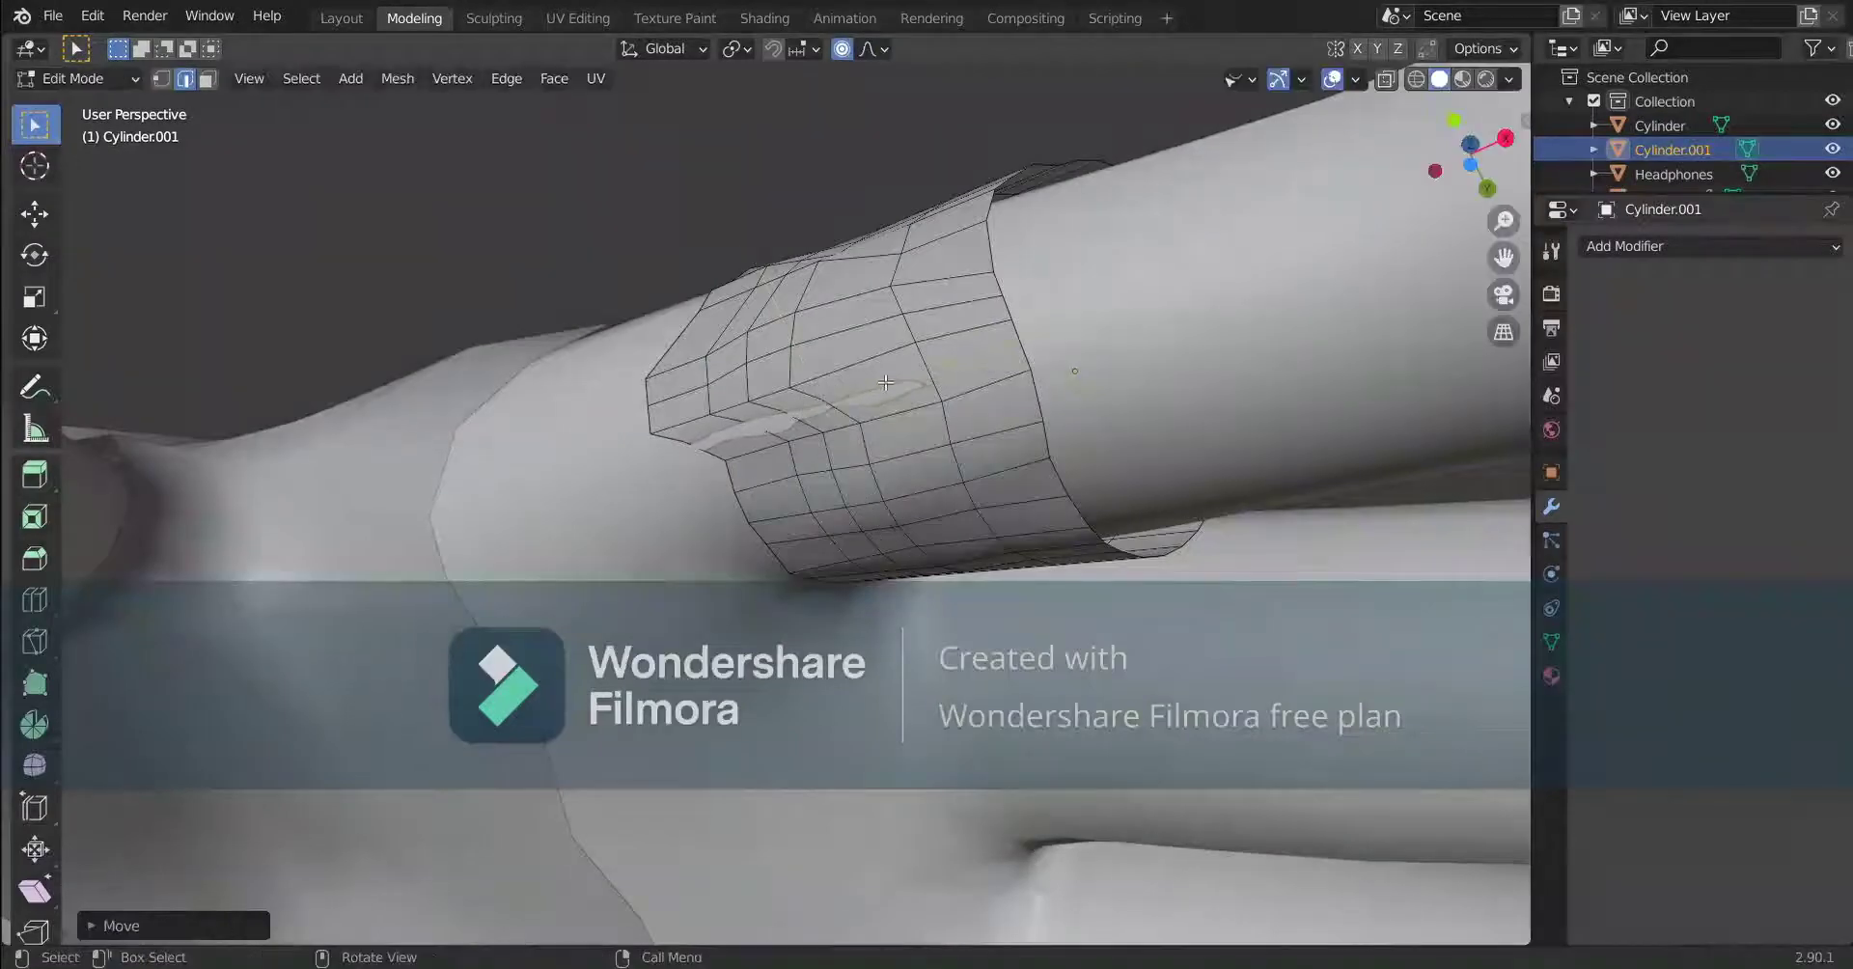
# Move the lengthwise strip of buried underside faces along Y with a proportional size of 0.01.
pyautogui.scroll(2, 234, 103)
pyautogui.press('g')
pyautogui.press('y')
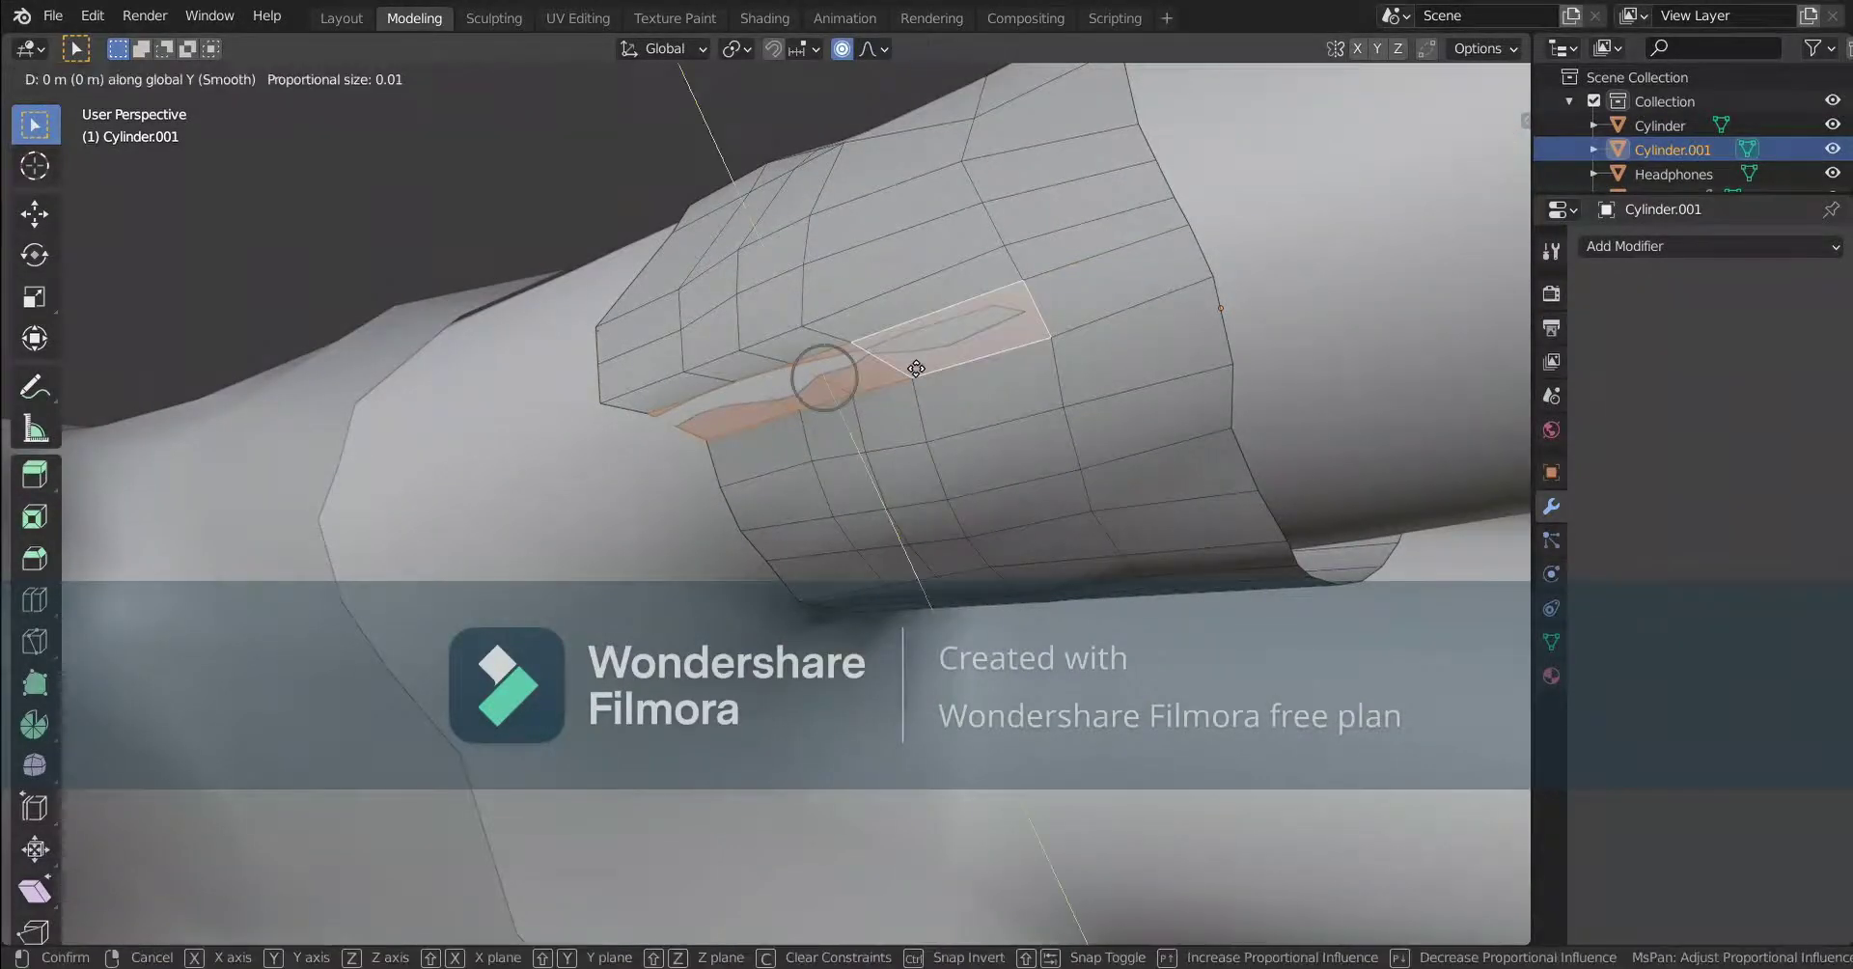
pyautogui.rightClick(914, 369)
pyautogui.press('g')
pyautogui.press('y')
pyautogui.click(885, 368)
# Return to Object Mode, inspect the ring on the finger and save the file.
pyautogui.moveTo(885, 367); pyautogui.dragTo(874, 289, button='middle')
pyautogui.press('Tab')
pyautogui.scroll(4, 753, 364)
pyautogui.scroll(-5, 790, 335)
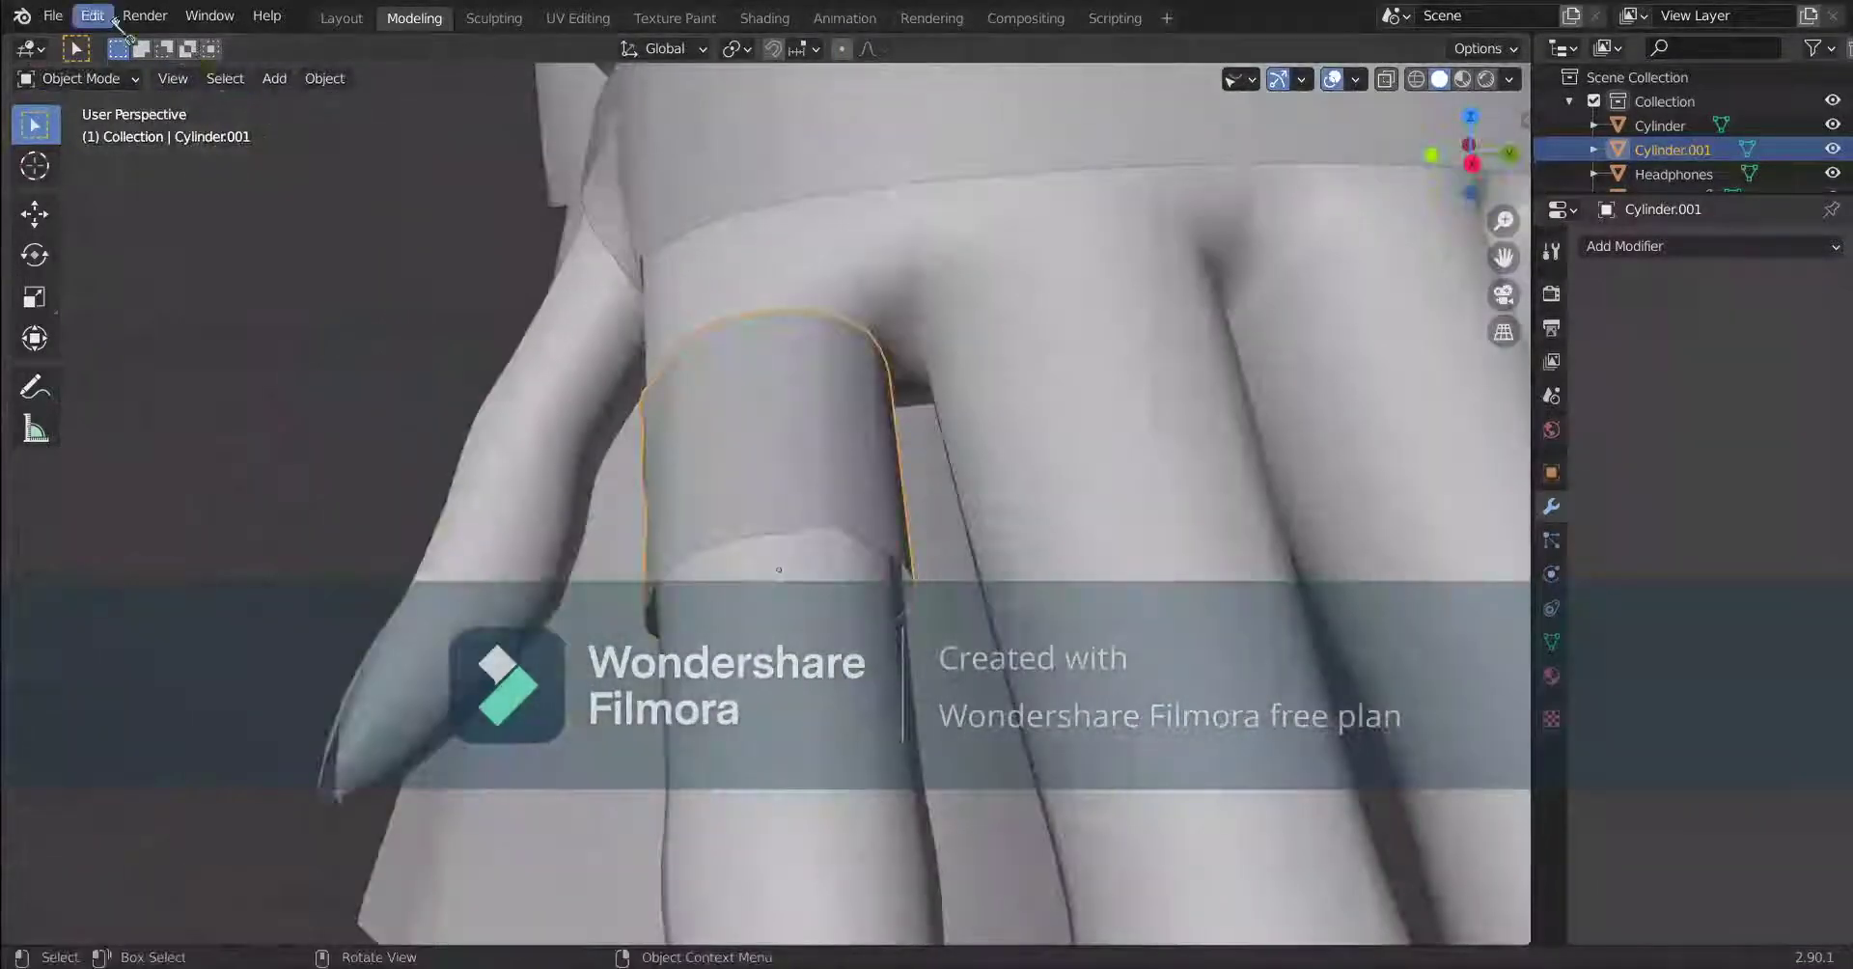
pyautogui.click(55, 17)
pyautogui.click(82, 173)
# Move the protruding rim vertices on the ring's underside along Z in vertex mode so the rim runs evenly.
pyautogui.moveTo(540, 193); pyautogui.dragTo(749, 476, button='middle')
pyautogui.press('Tab')
pyautogui.scroll(3, 695, 289)
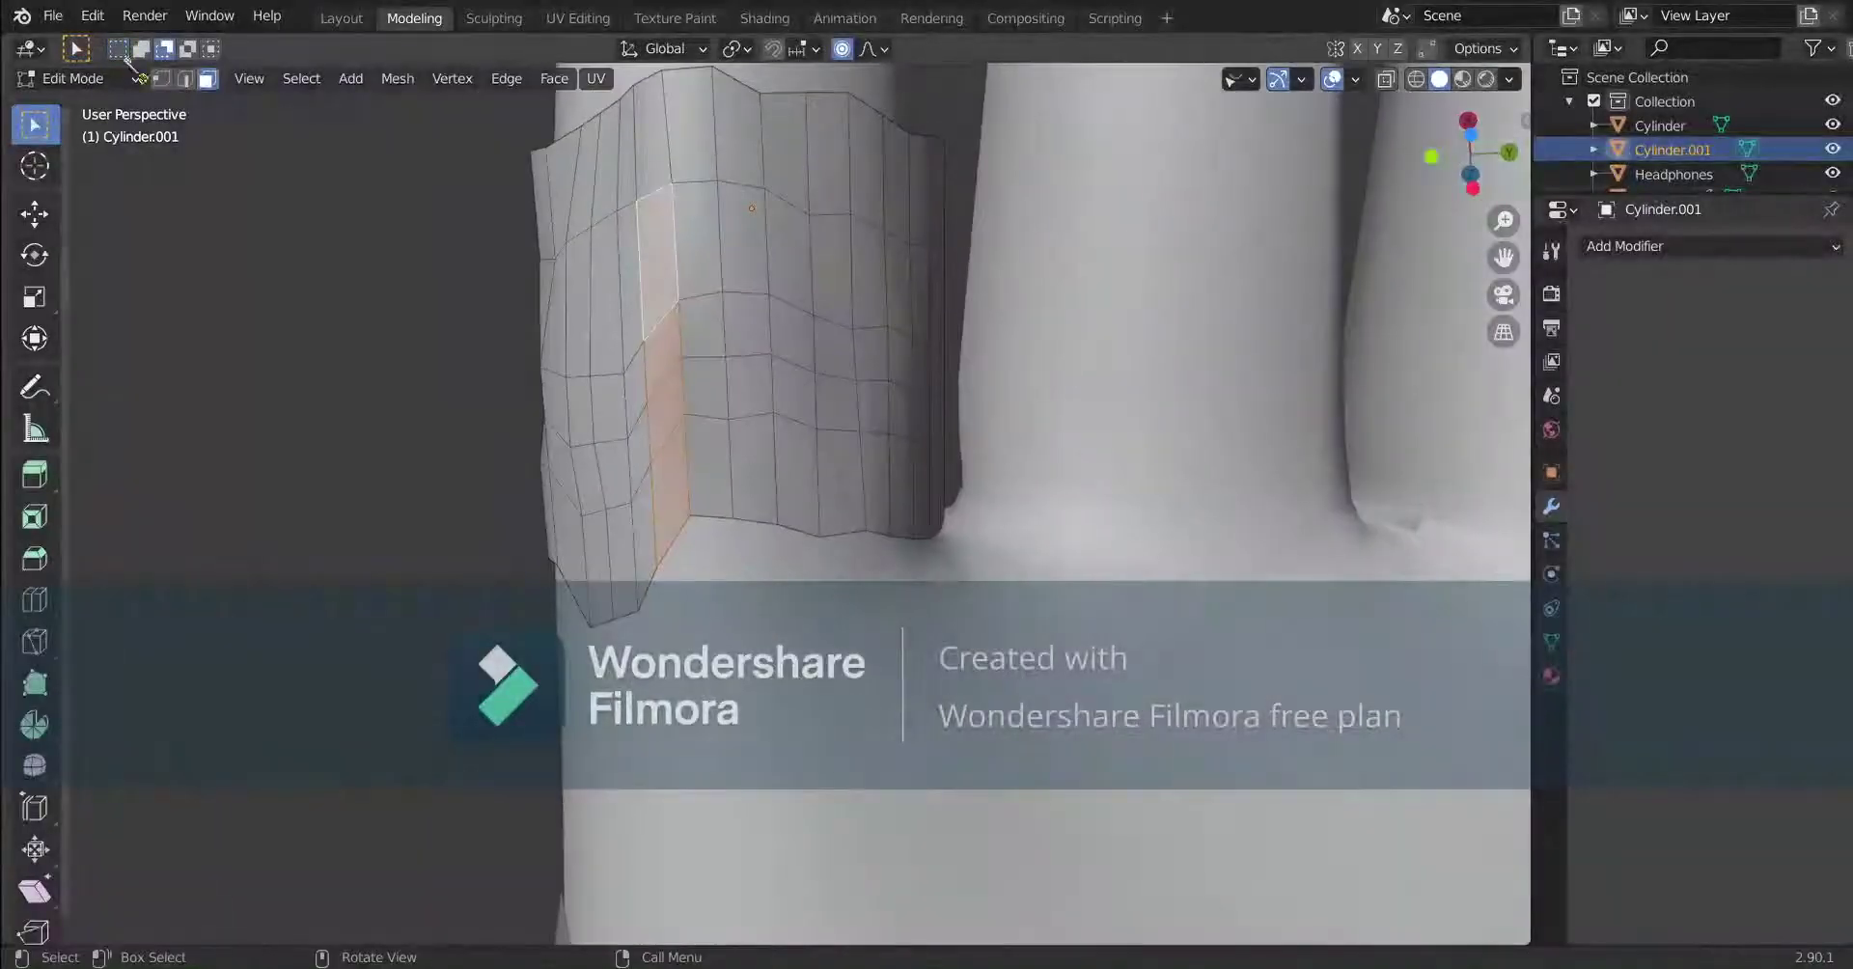
pyautogui.press('g')
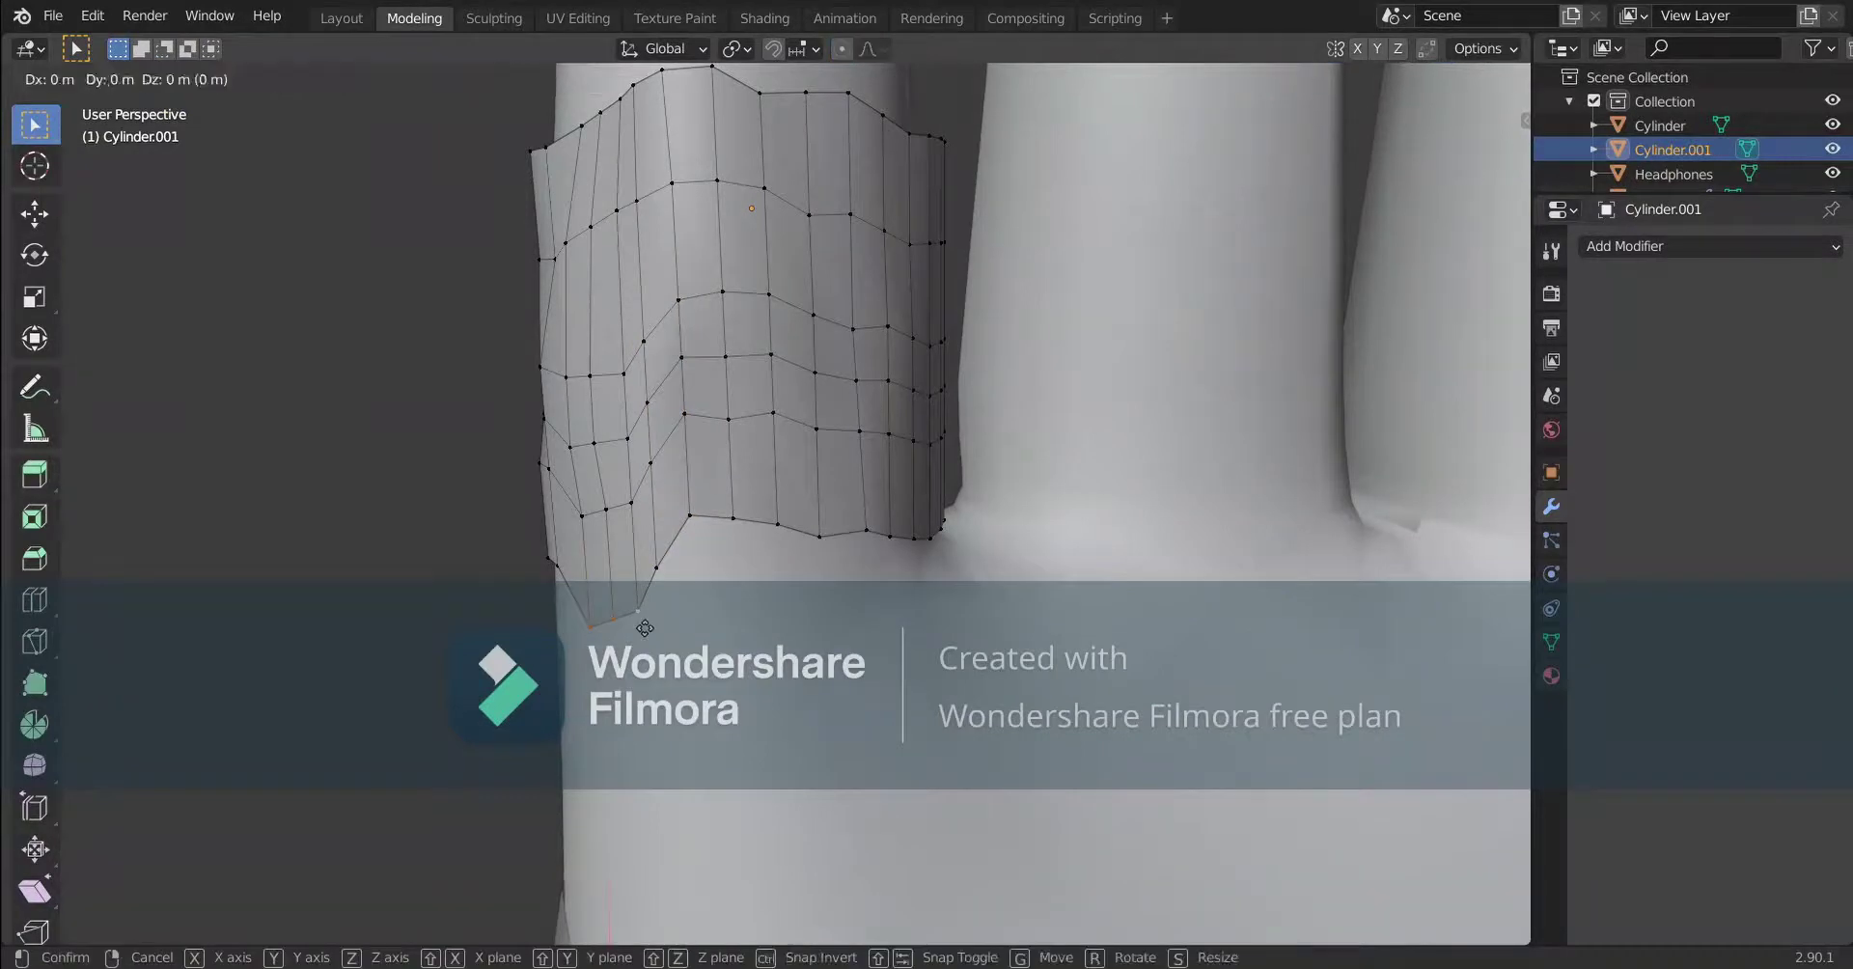
pyautogui.click(648, 594)
pyautogui.press('g')
pyautogui.press('z')
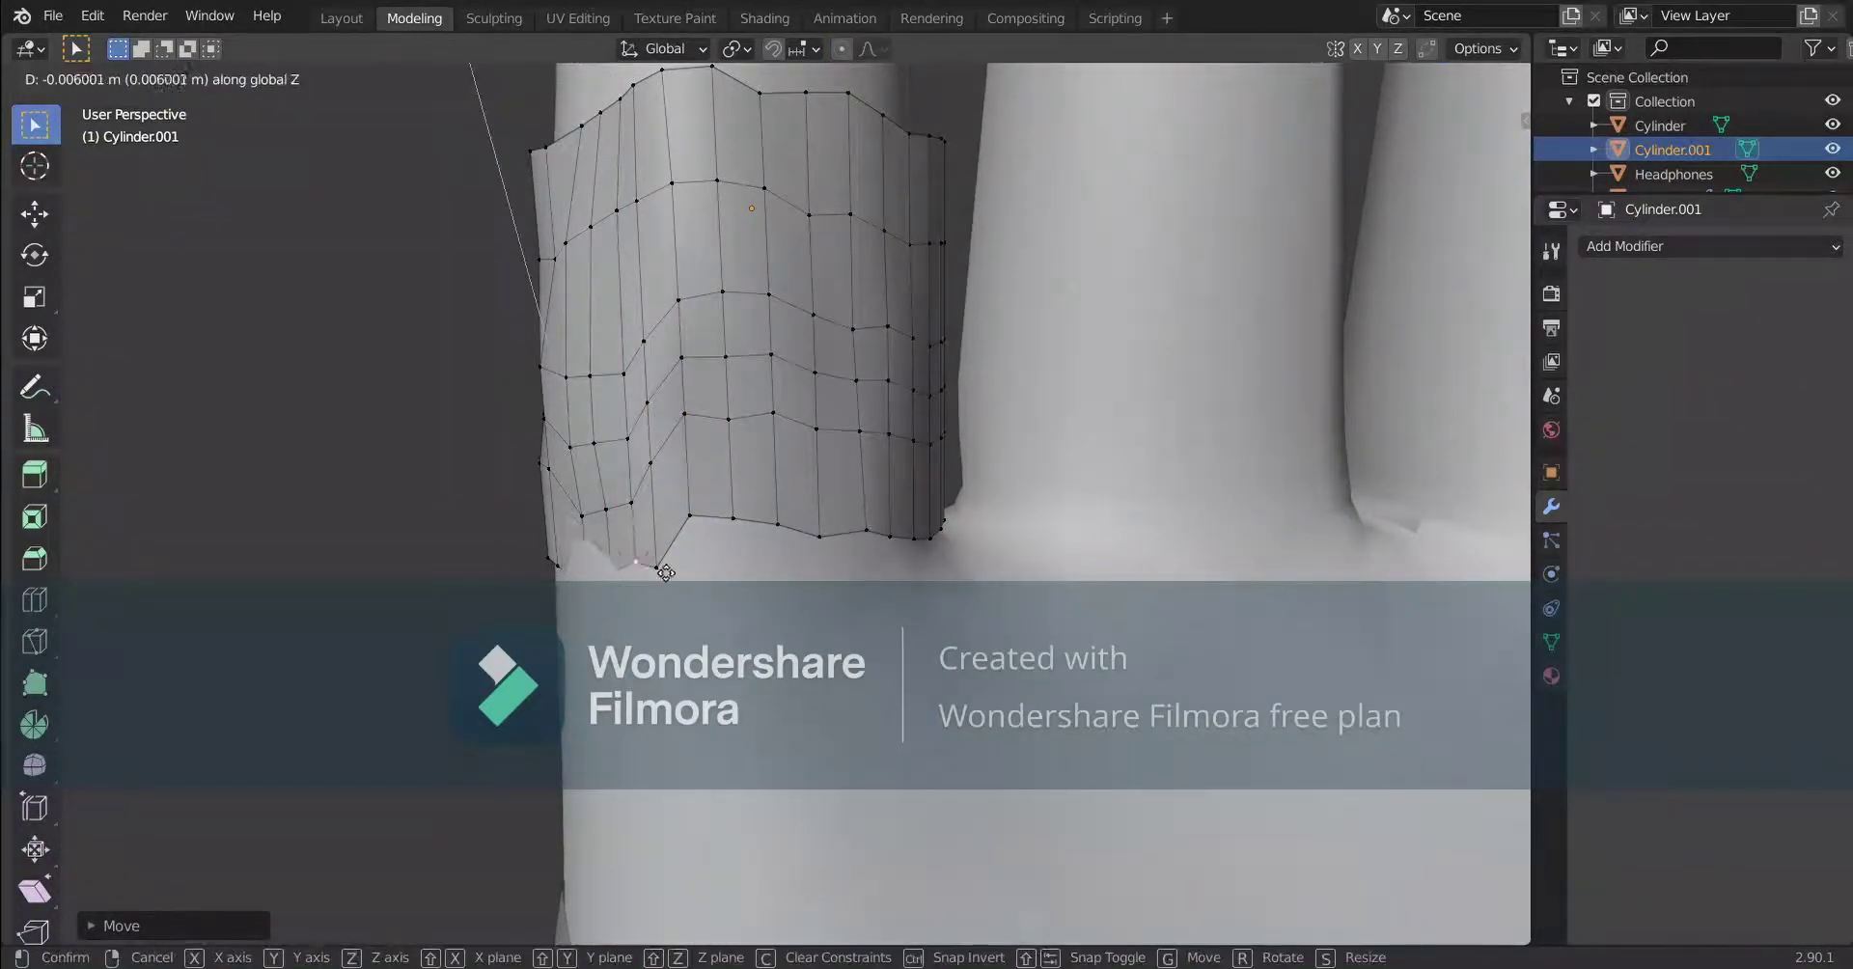
pyautogui.click(597, 581)
pyautogui.click(595, 582)
pyautogui.press('g')
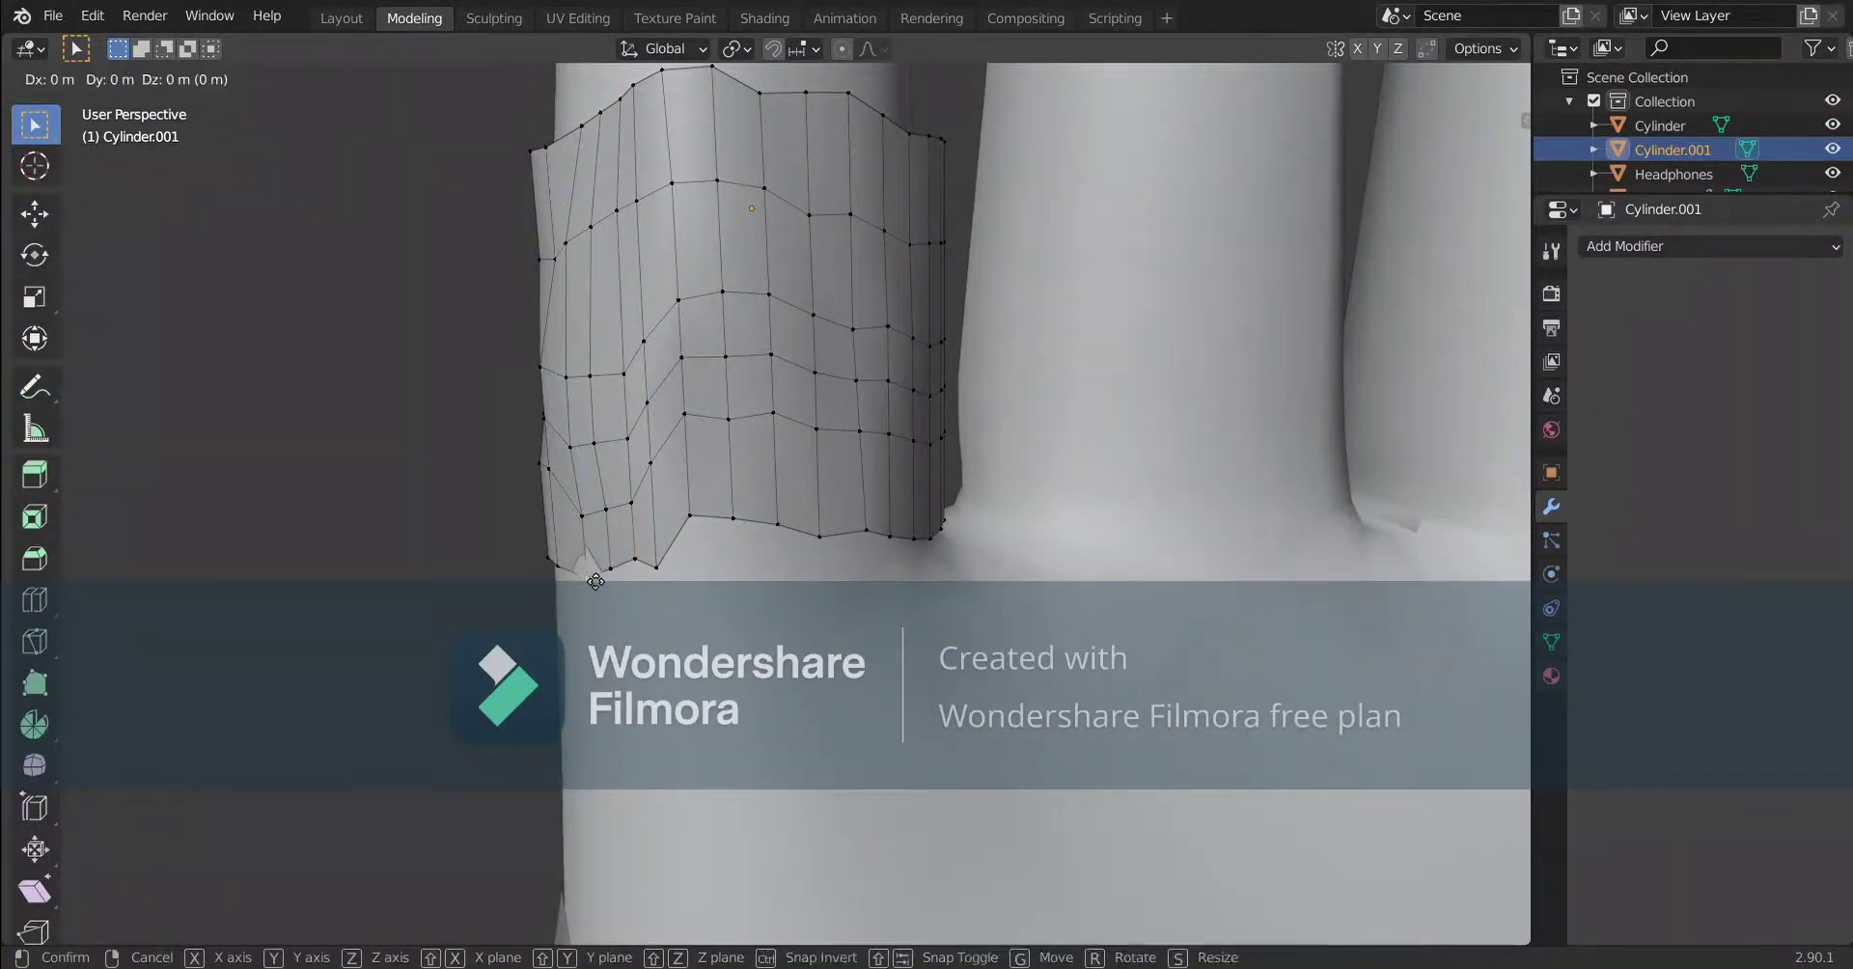
pyautogui.click(583, 576)
pyautogui.moveTo(715, 201); pyautogui.dragTo(743, 176, button='middle')
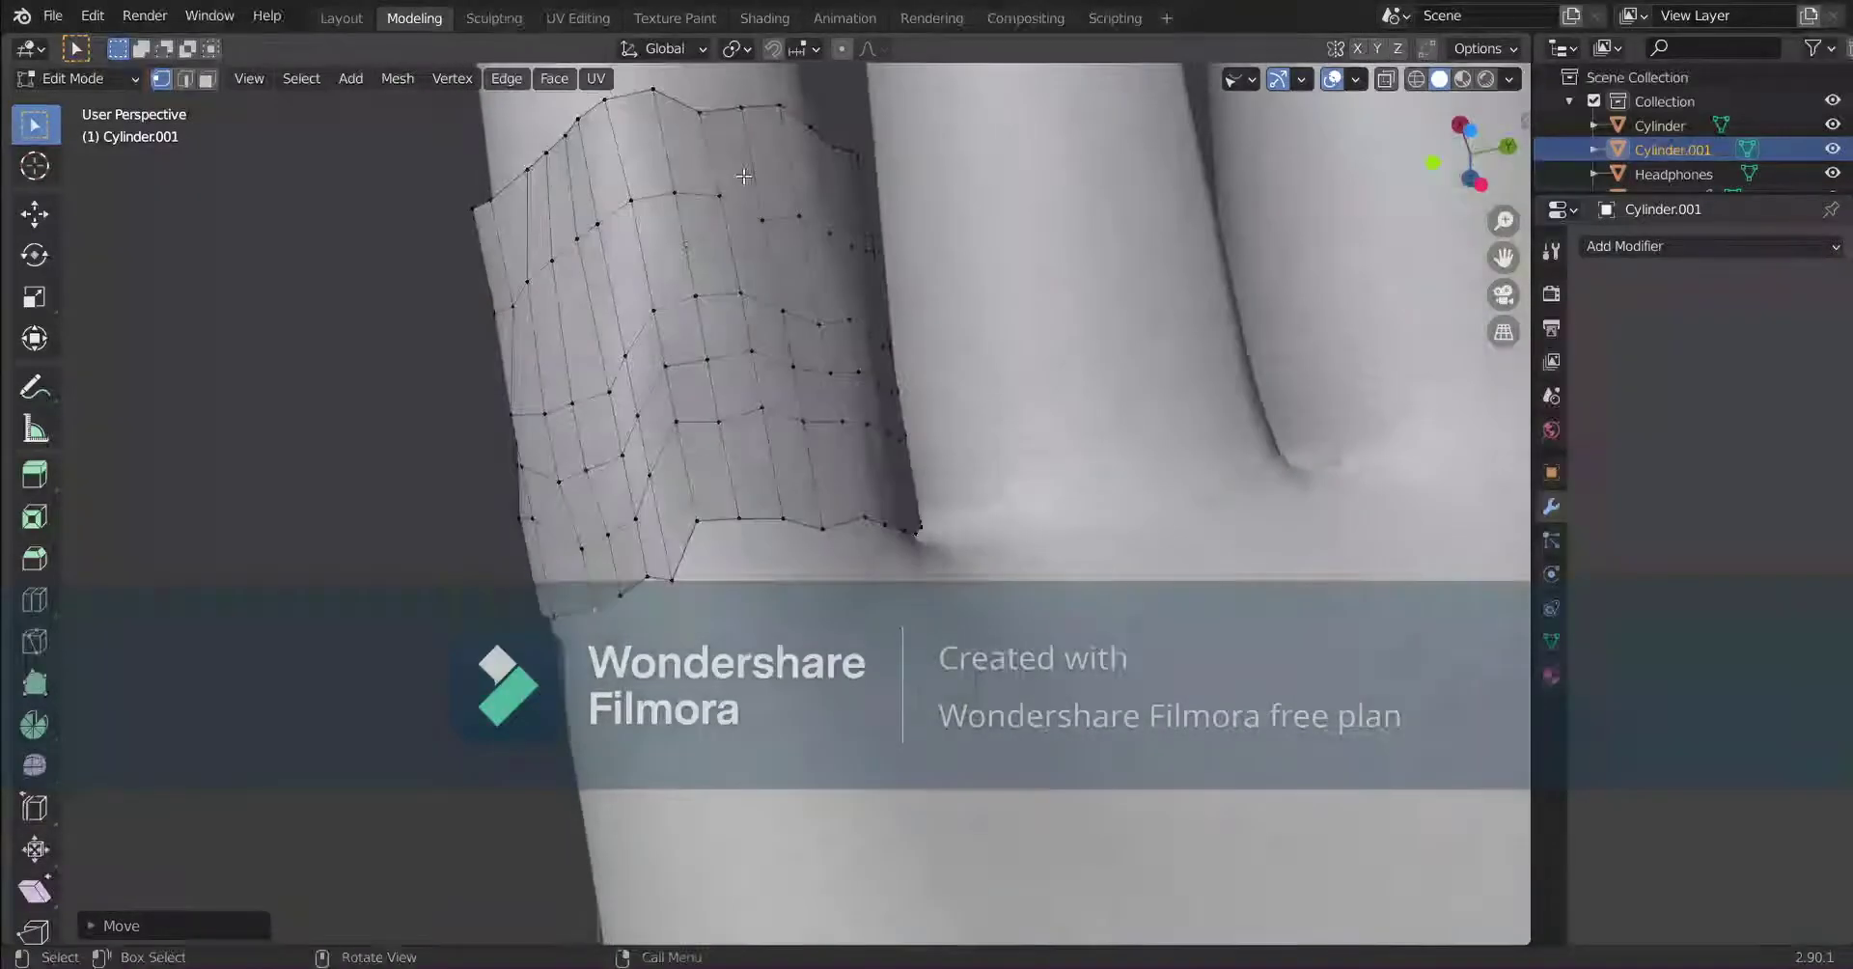
# Move the selected buried vertices below the notch in the ring's knuckle-side rim out of the finger, without proportional editing.
pyautogui.scroll(-4, 681, 584)
pyautogui.moveTo(682, 583); pyautogui.dragTo(784, 372, button='middle')
pyautogui.scroll(5, 919, 358)
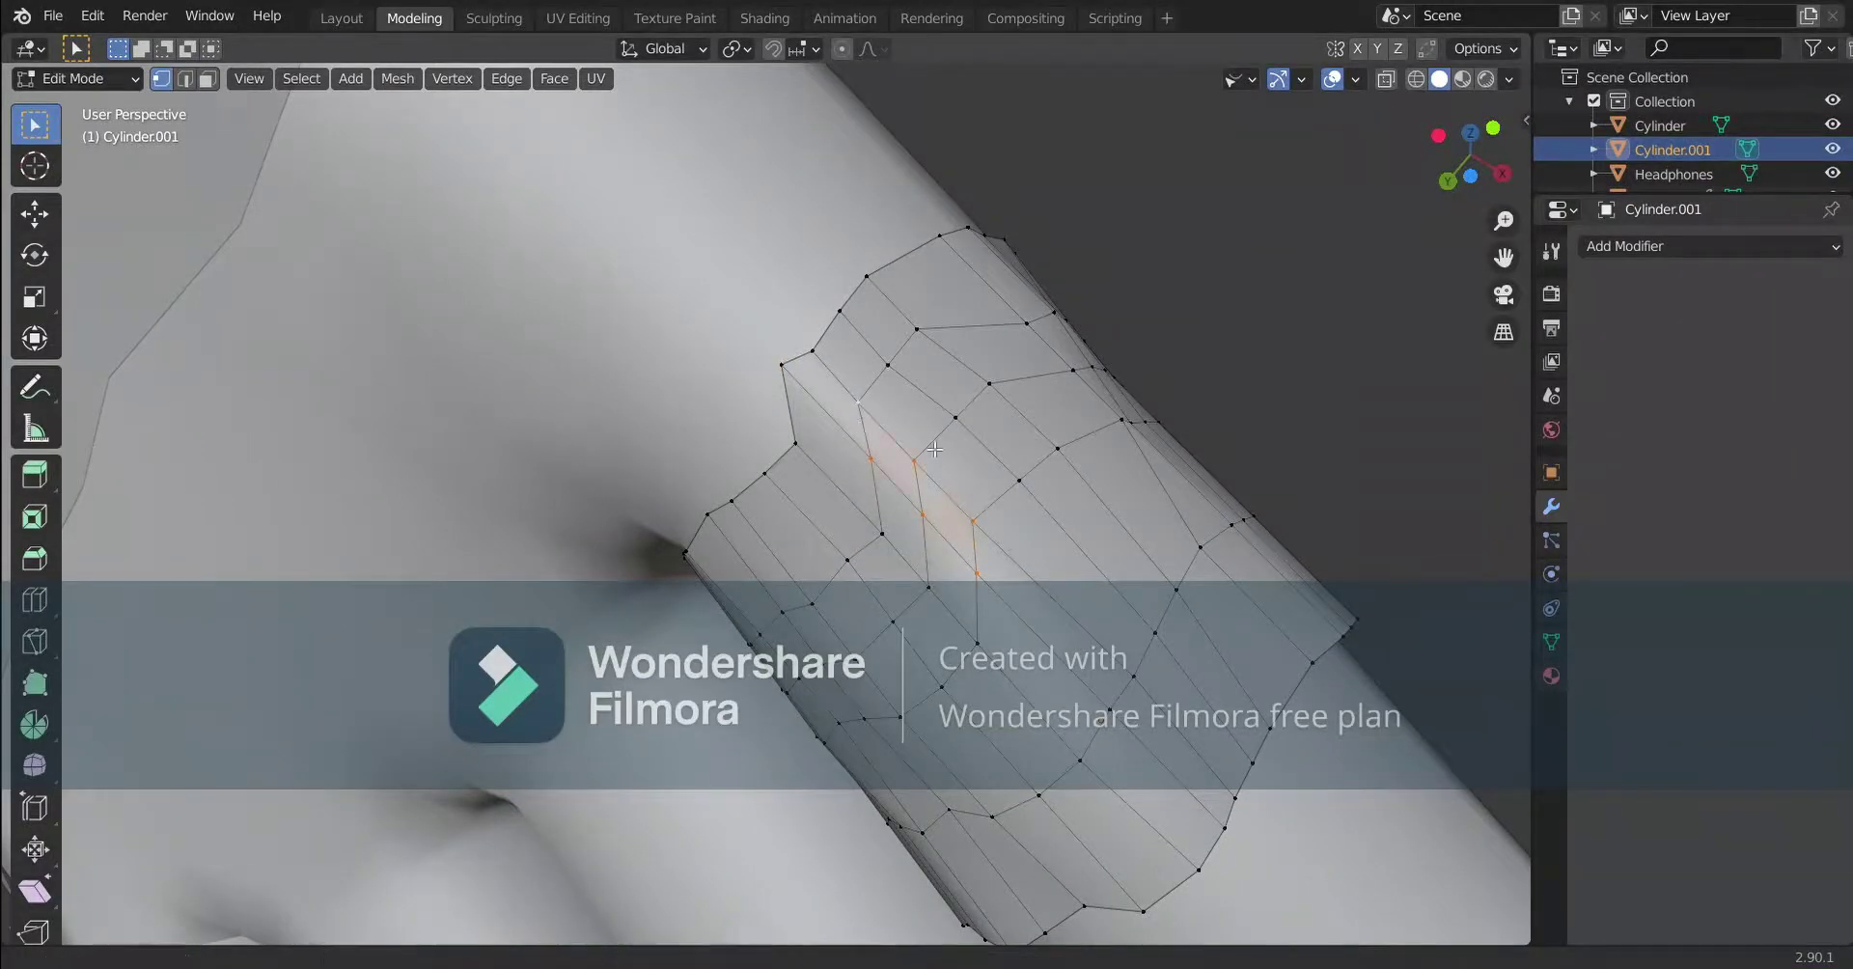
pyautogui.moveTo(934, 449); pyautogui.dragTo(928, 647, button='middle')
pyautogui.press('g')
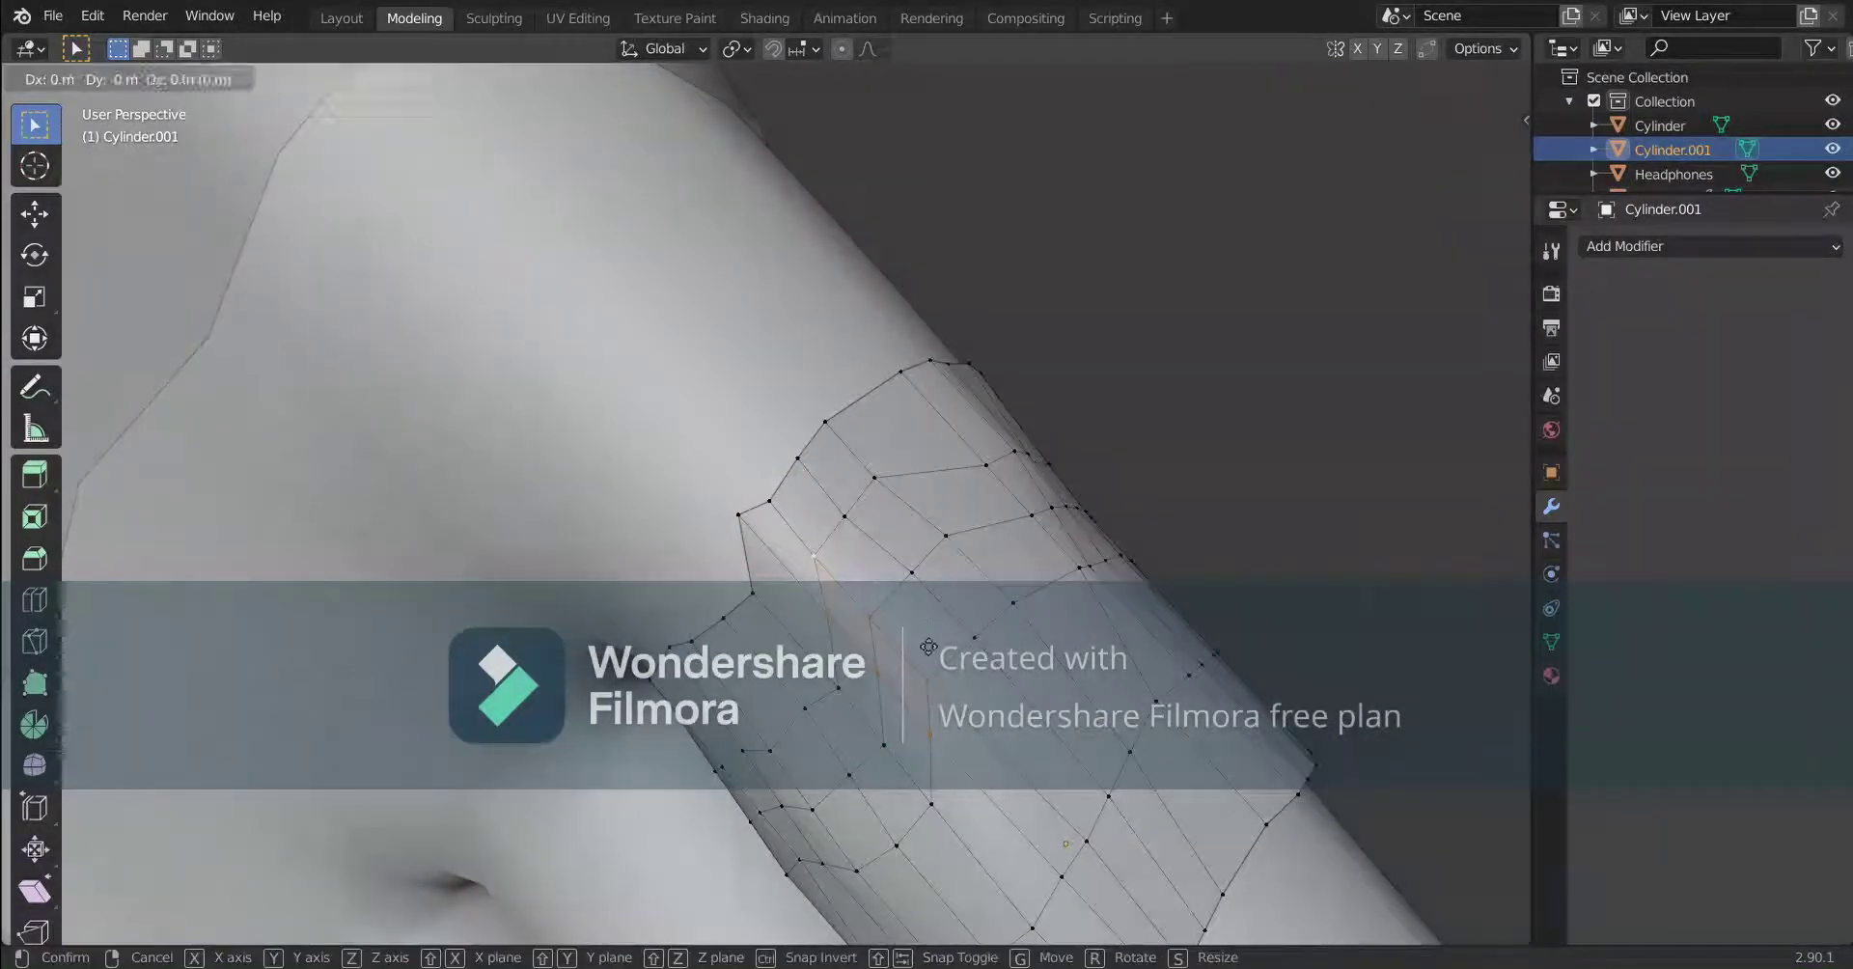
pyautogui.click(957, 678)
pyautogui.scroll(2, 951, 724)
pyautogui.keyDown('shift'); pyautogui.moveTo(928, 830); pyautogui.dragTo(951, 694, button='middle'); pyautogui.keyUp('shift')
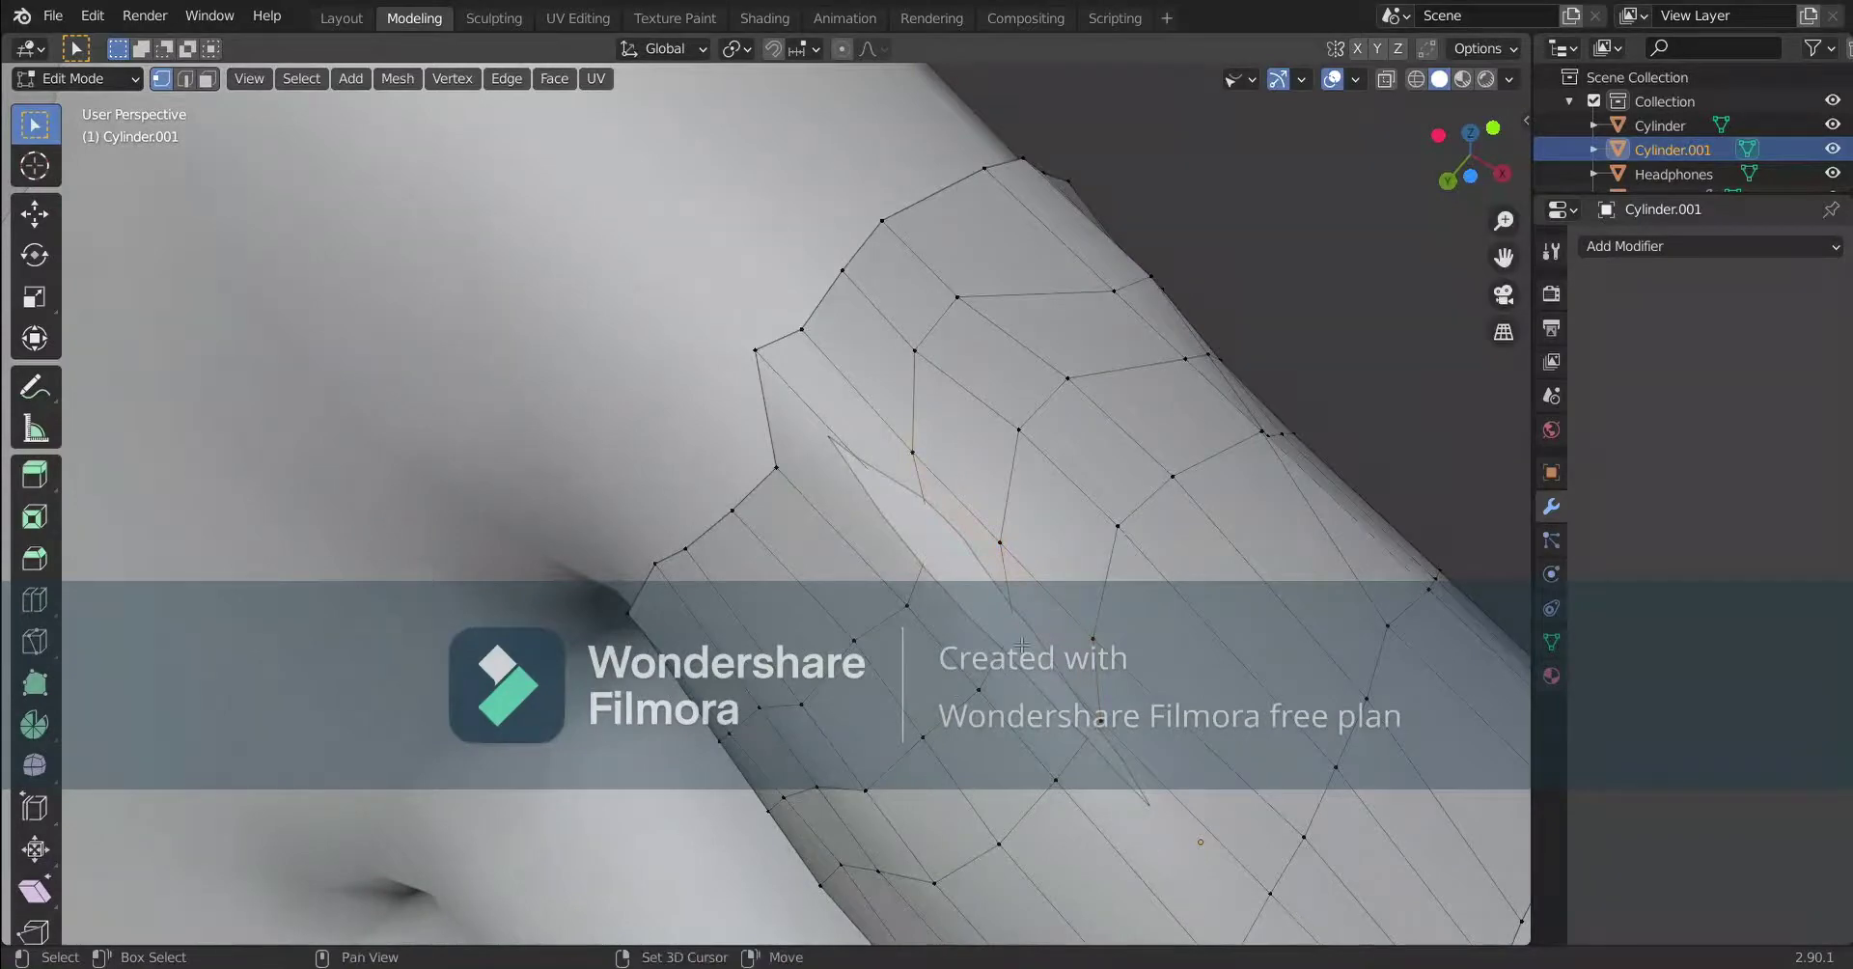
# Turn on proportional editing and move the remaining buried vertices near the knuckle-side rim outward.
pyautogui.moveTo(1022, 645); pyautogui.dragTo(627, 455, button='middle')
pyautogui.press('o')
pyautogui.press('g')
pyautogui.click(904, 567)
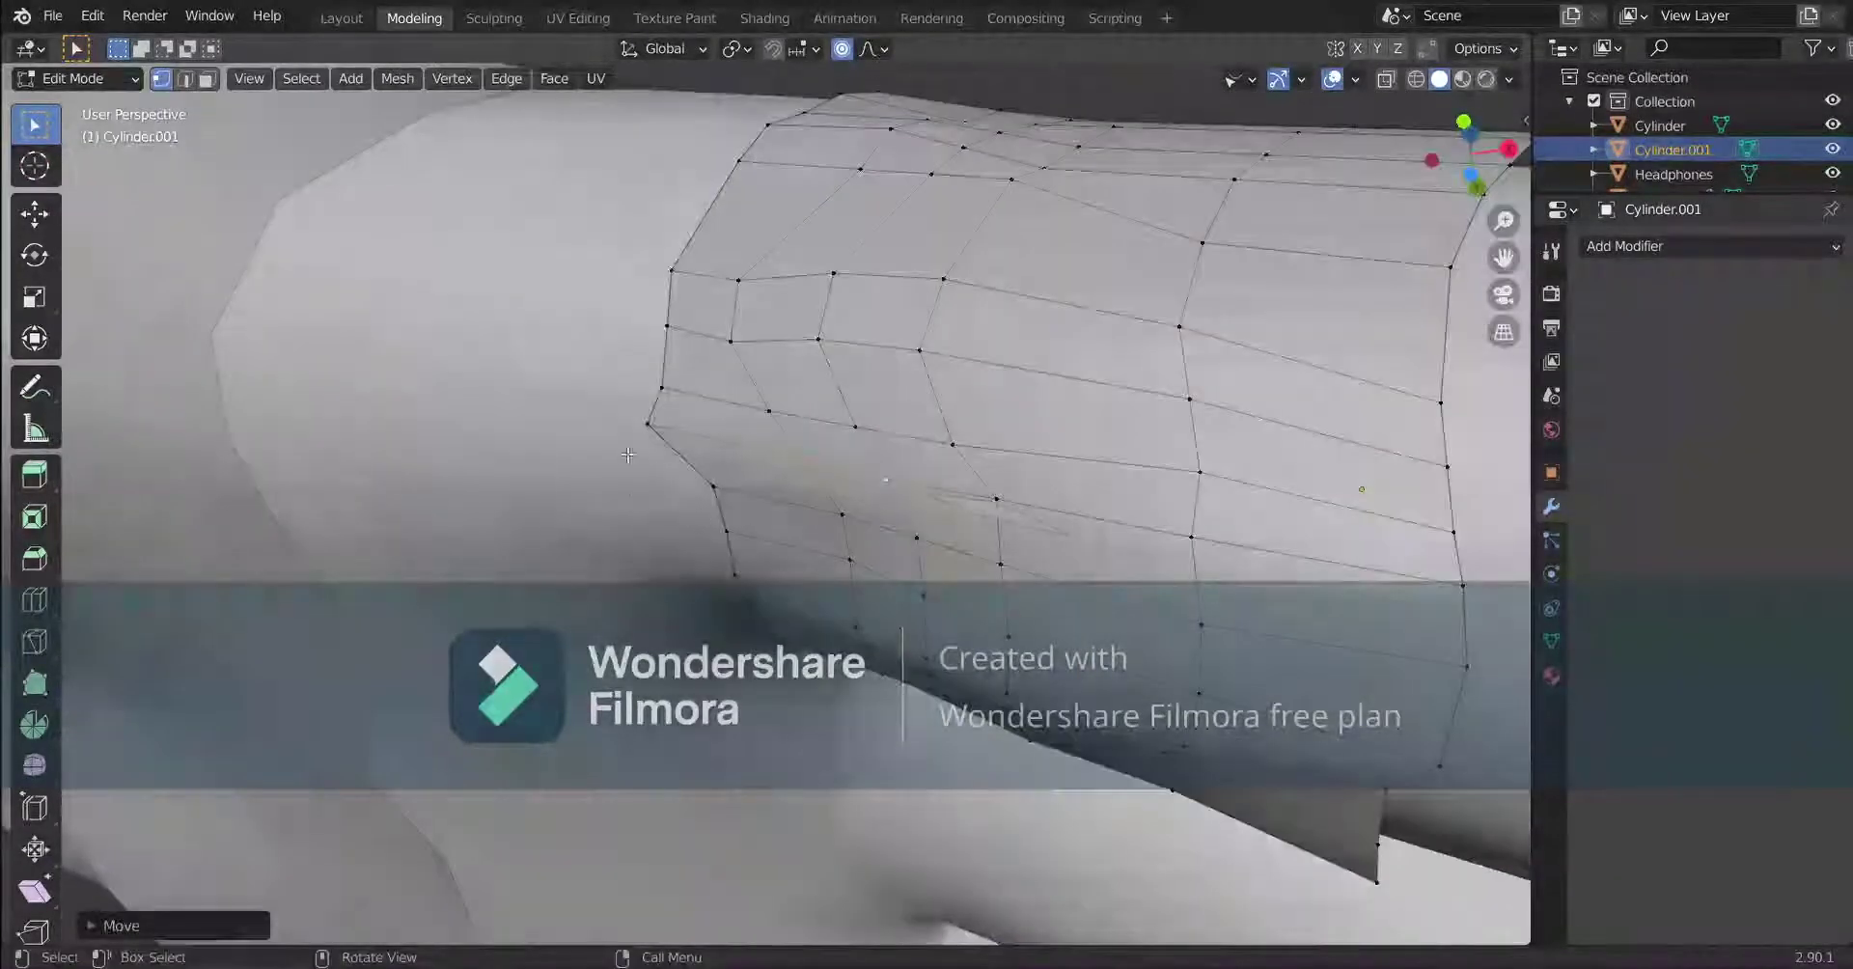
# Turn off proportional editing and shift the knuckle-side rim vertices along X and Y.
pyautogui.press('o')
pyautogui.press('g')
pyautogui.press('x')
pyautogui.click(688, 438)
pyautogui.press('g')
pyautogui.press('y')
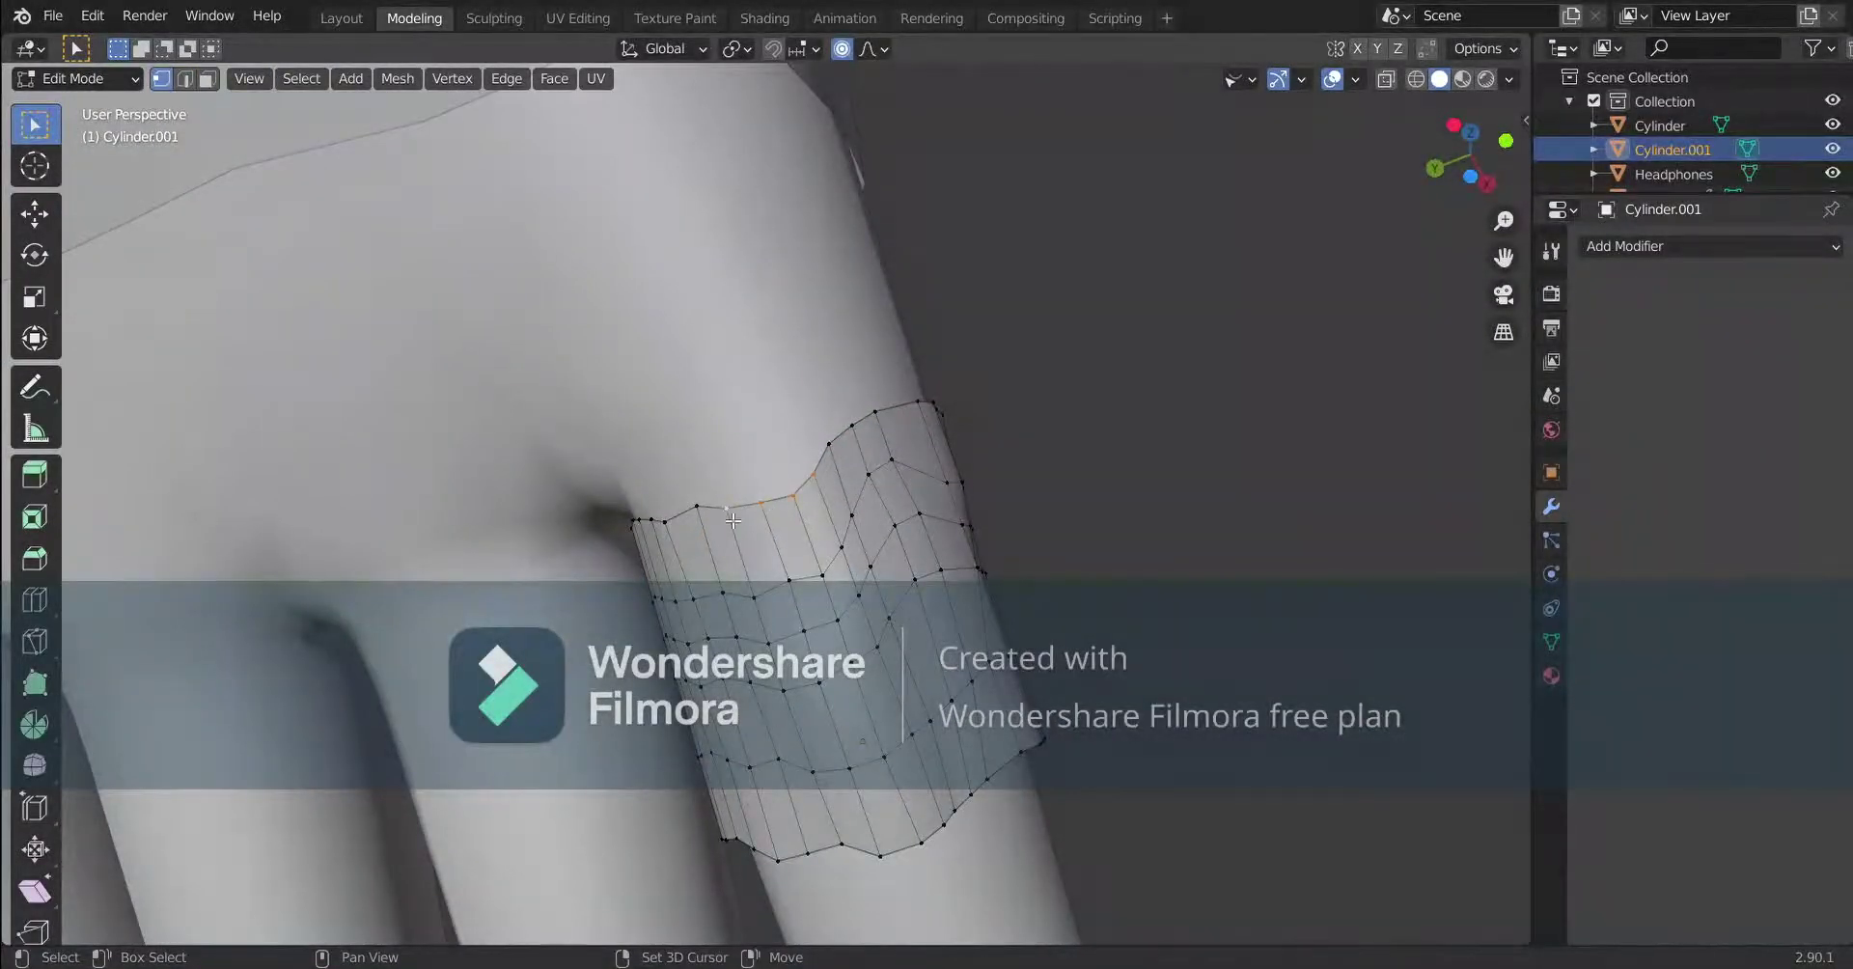
# Move the vertices along the ring's knuckle-side rim to smooth it and leave Edit Mode.
pyautogui.press('g')
pyautogui.click(735, 504)
pyautogui.press('g')
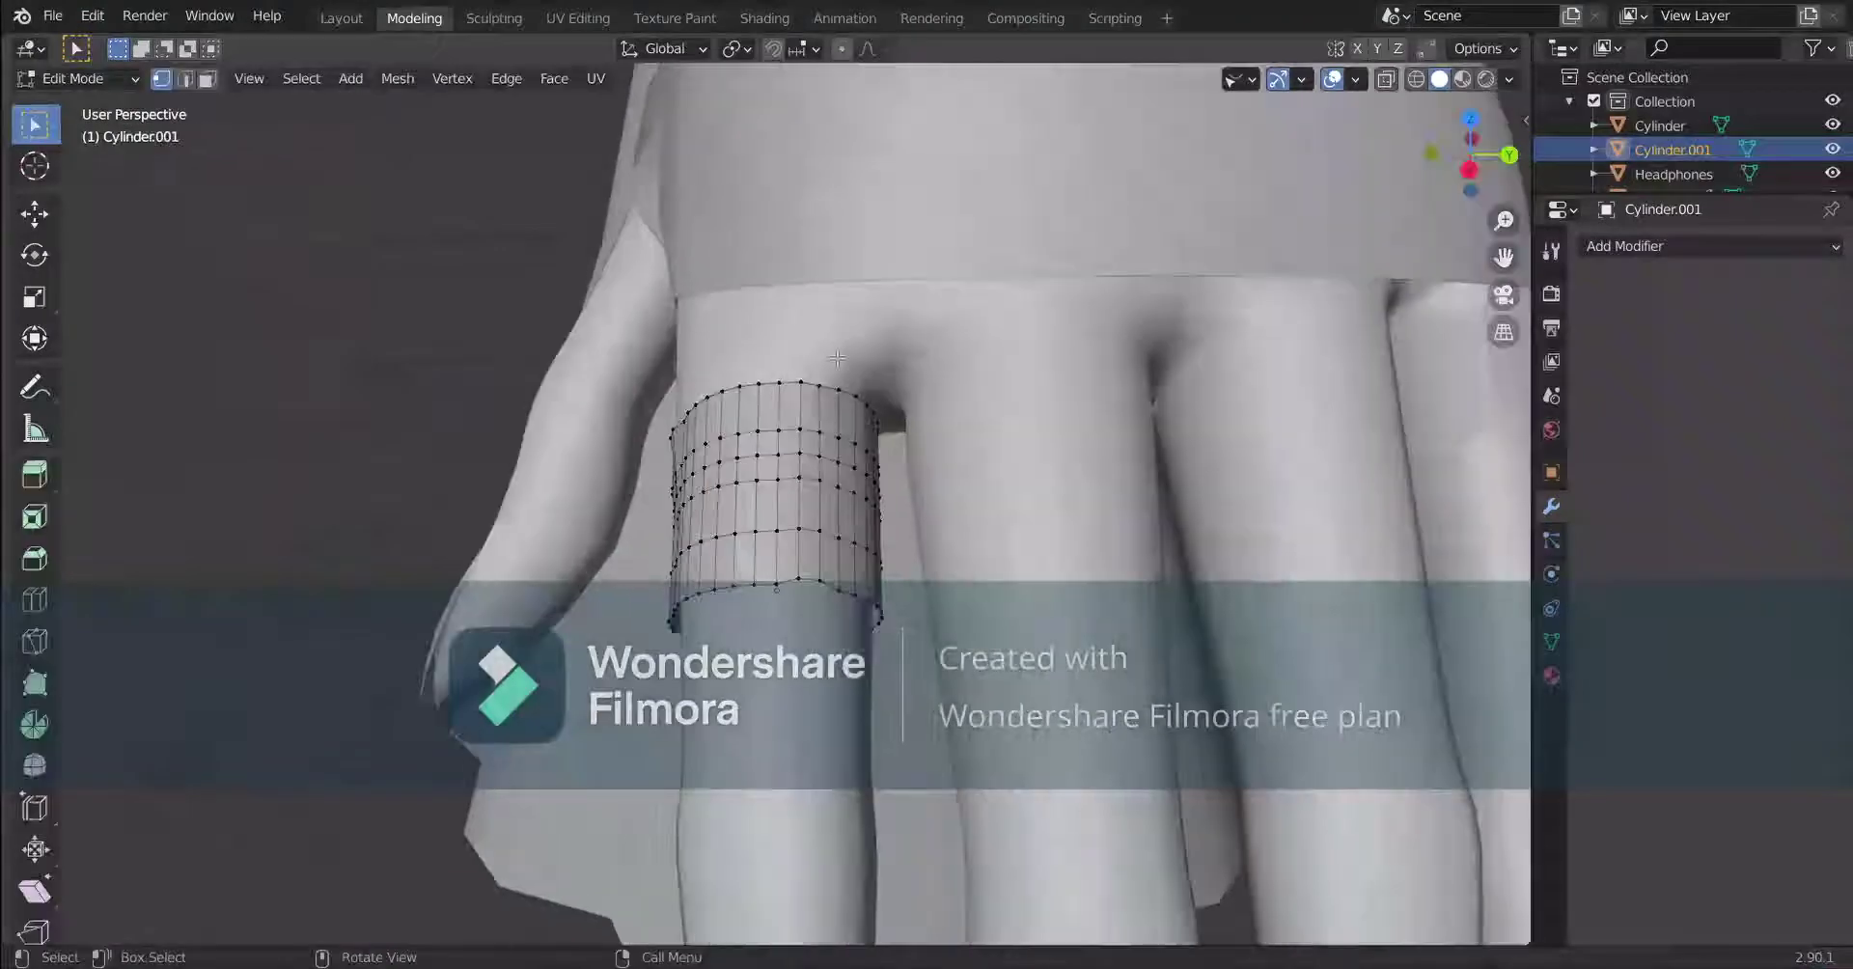
pyautogui.press('Tab')
pyautogui.keyDown('shift'); pyautogui.click(975, 286); pyautogui.keyUp('shift')
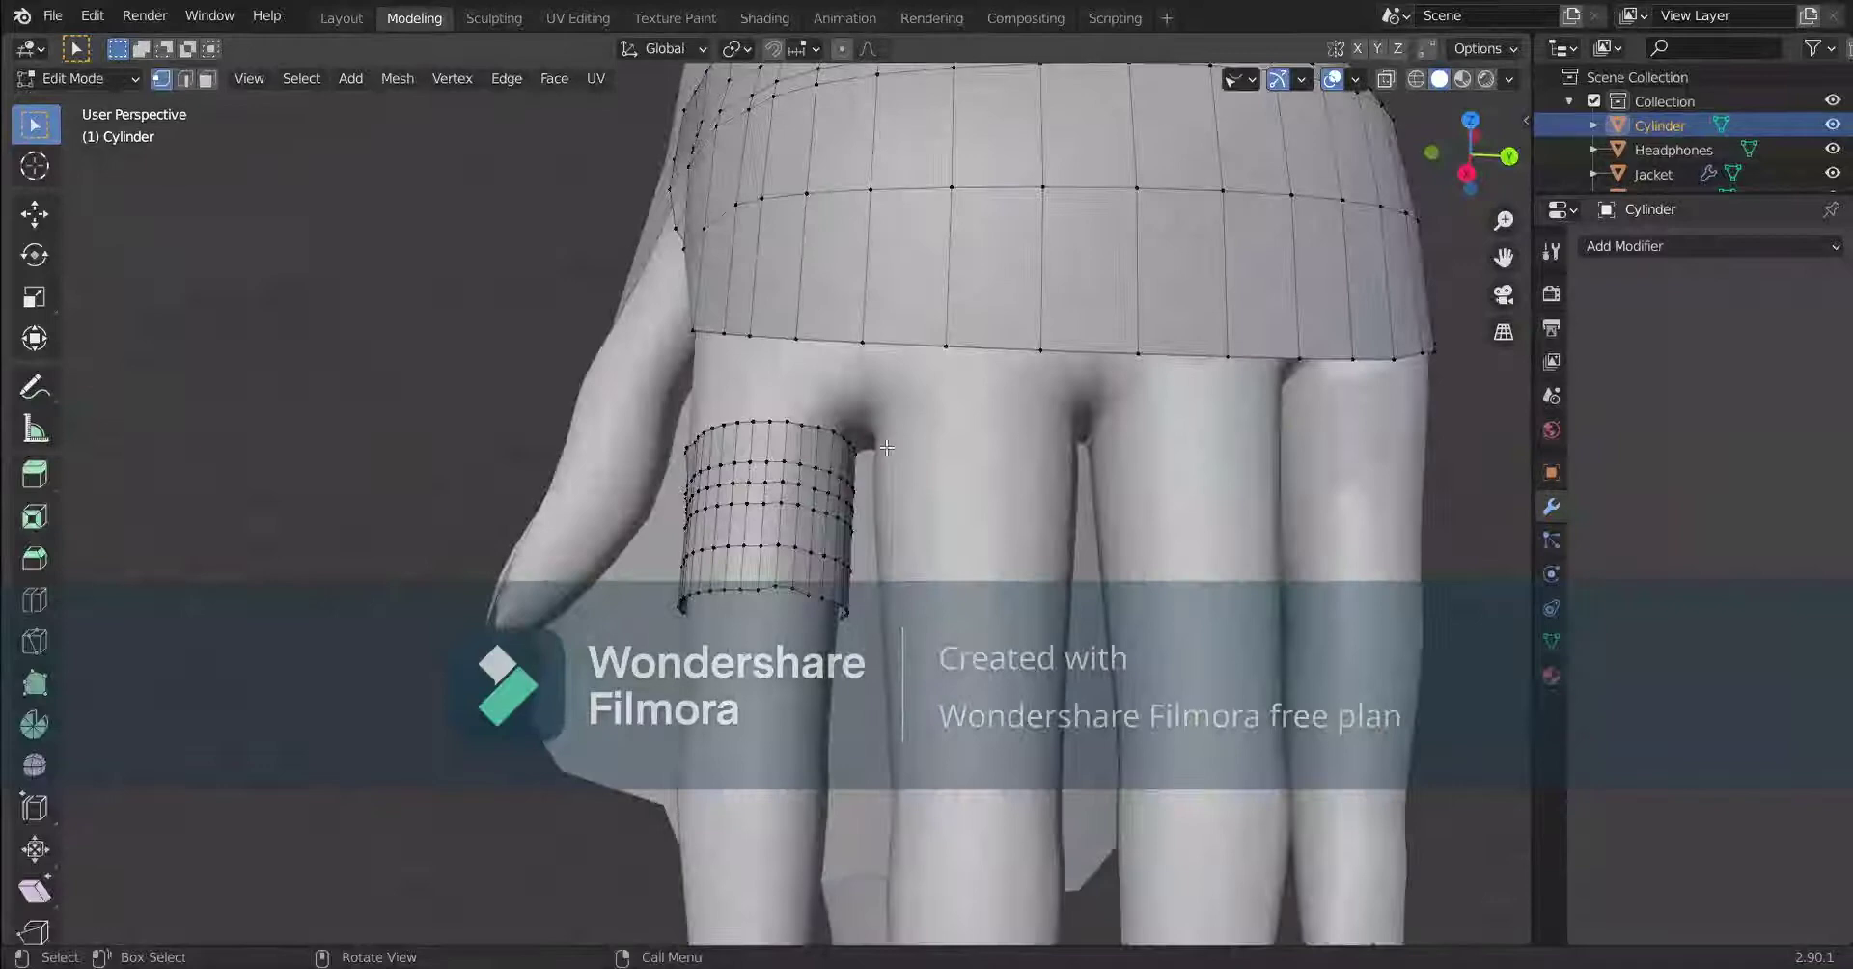
pyautogui.moveTo(886, 447); pyautogui.dragTo(872, 451, button='middle')
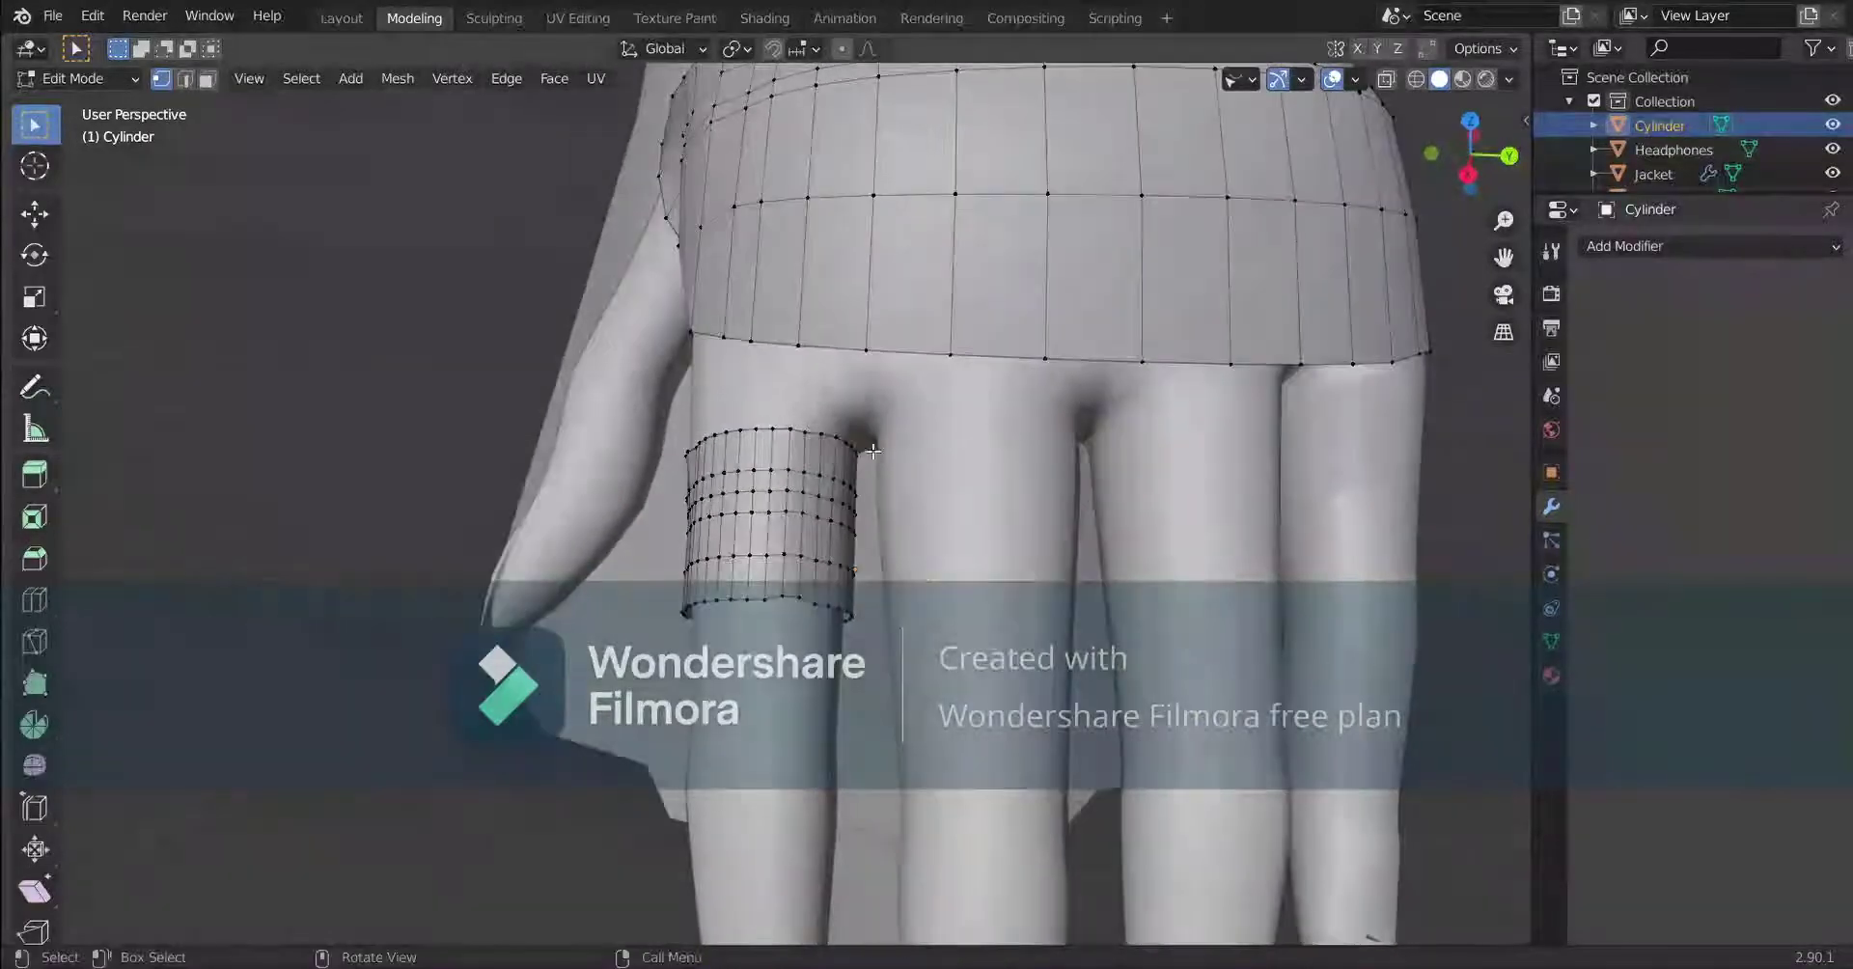
pyautogui.moveTo(874, 357); pyautogui.dragTo(864, 335, button='middle')
pyautogui.press('Tab')
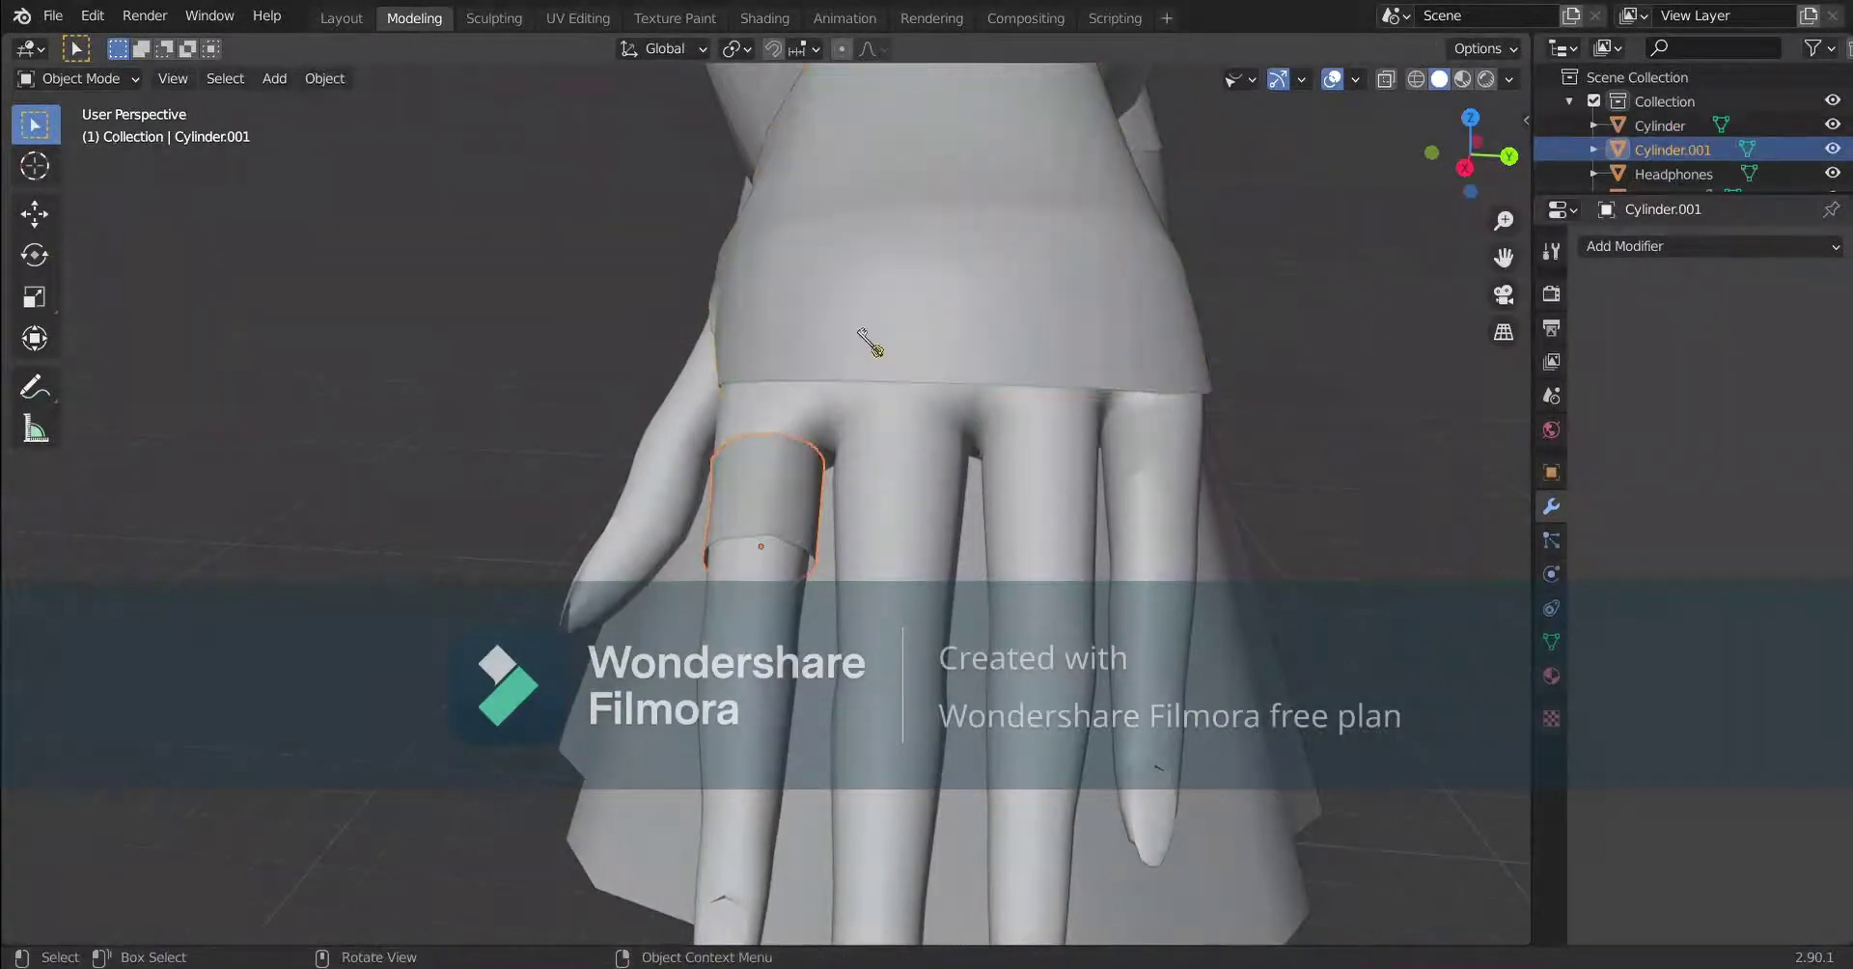
pyautogui.rightClick(889, 229)
pyautogui.press('Escape')
# Subdivide the entire glove mesh once and return to Object Mode.
pyautogui.press('Tab')
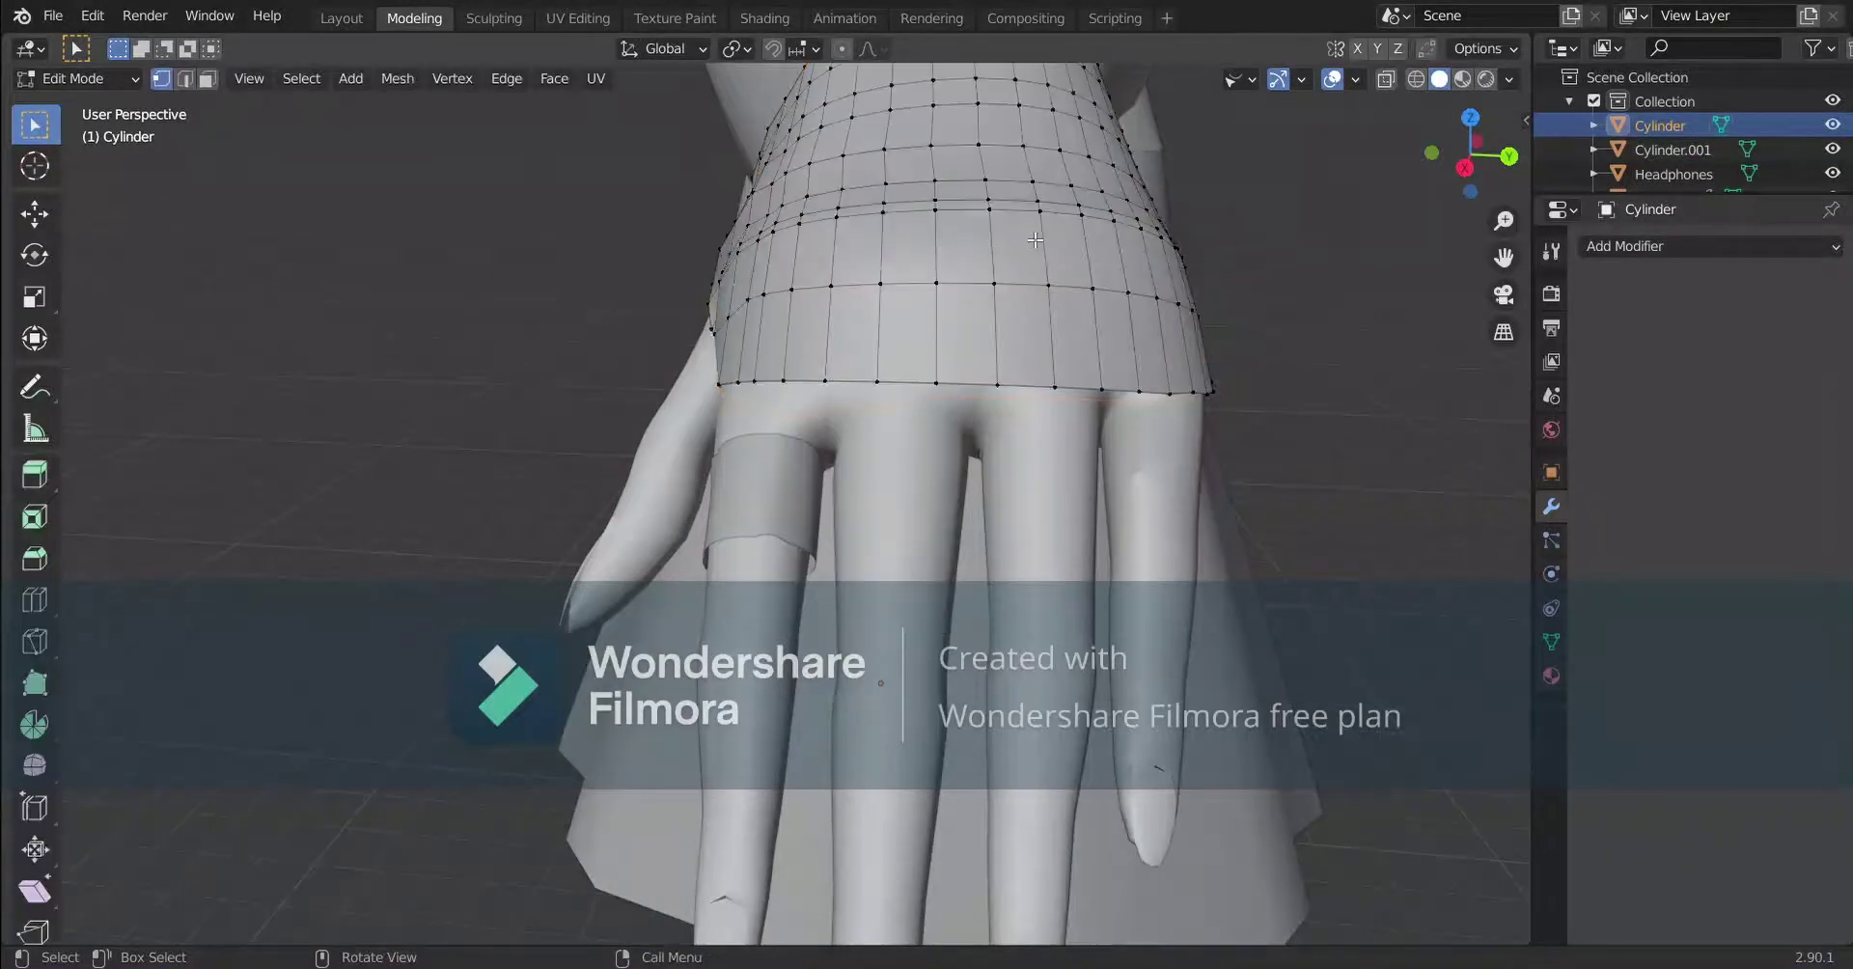
pyautogui.press('a')
pyautogui.rightClick(943, 284)
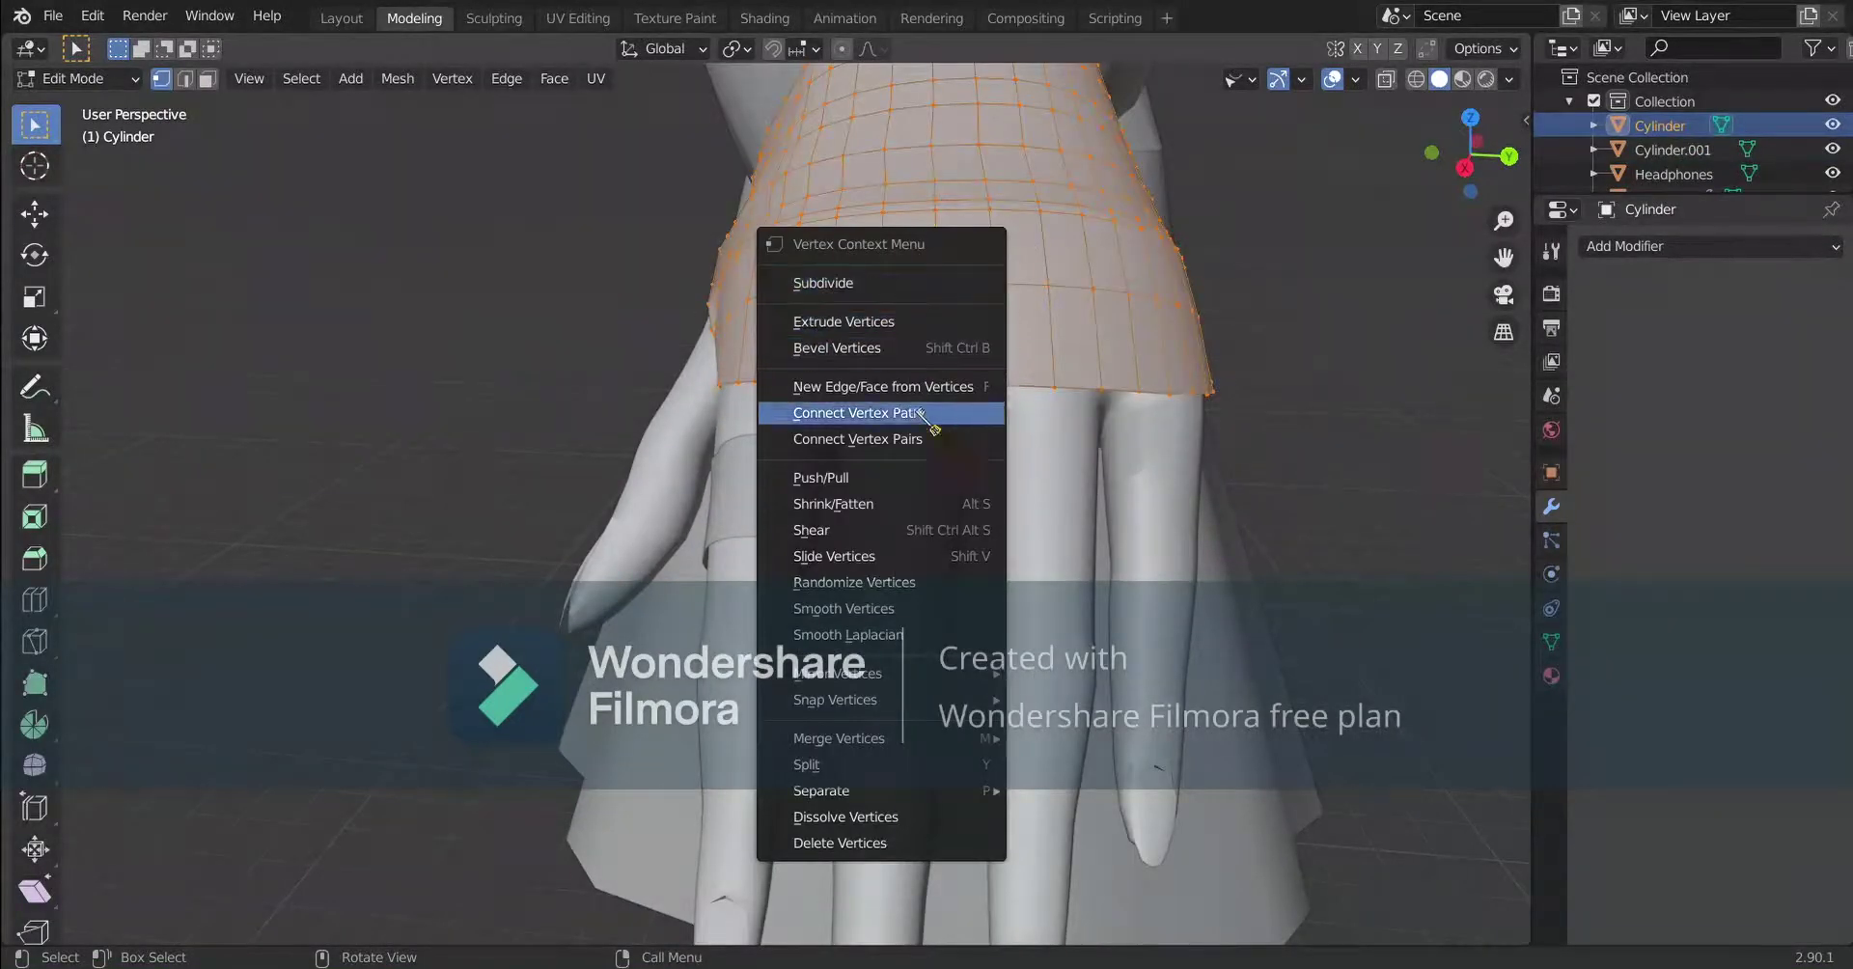
pyautogui.click(823, 283)
pyautogui.moveTo(849, 386); pyautogui.dragTo(821, 502, button='middle')
pyautogui.press('Tab')
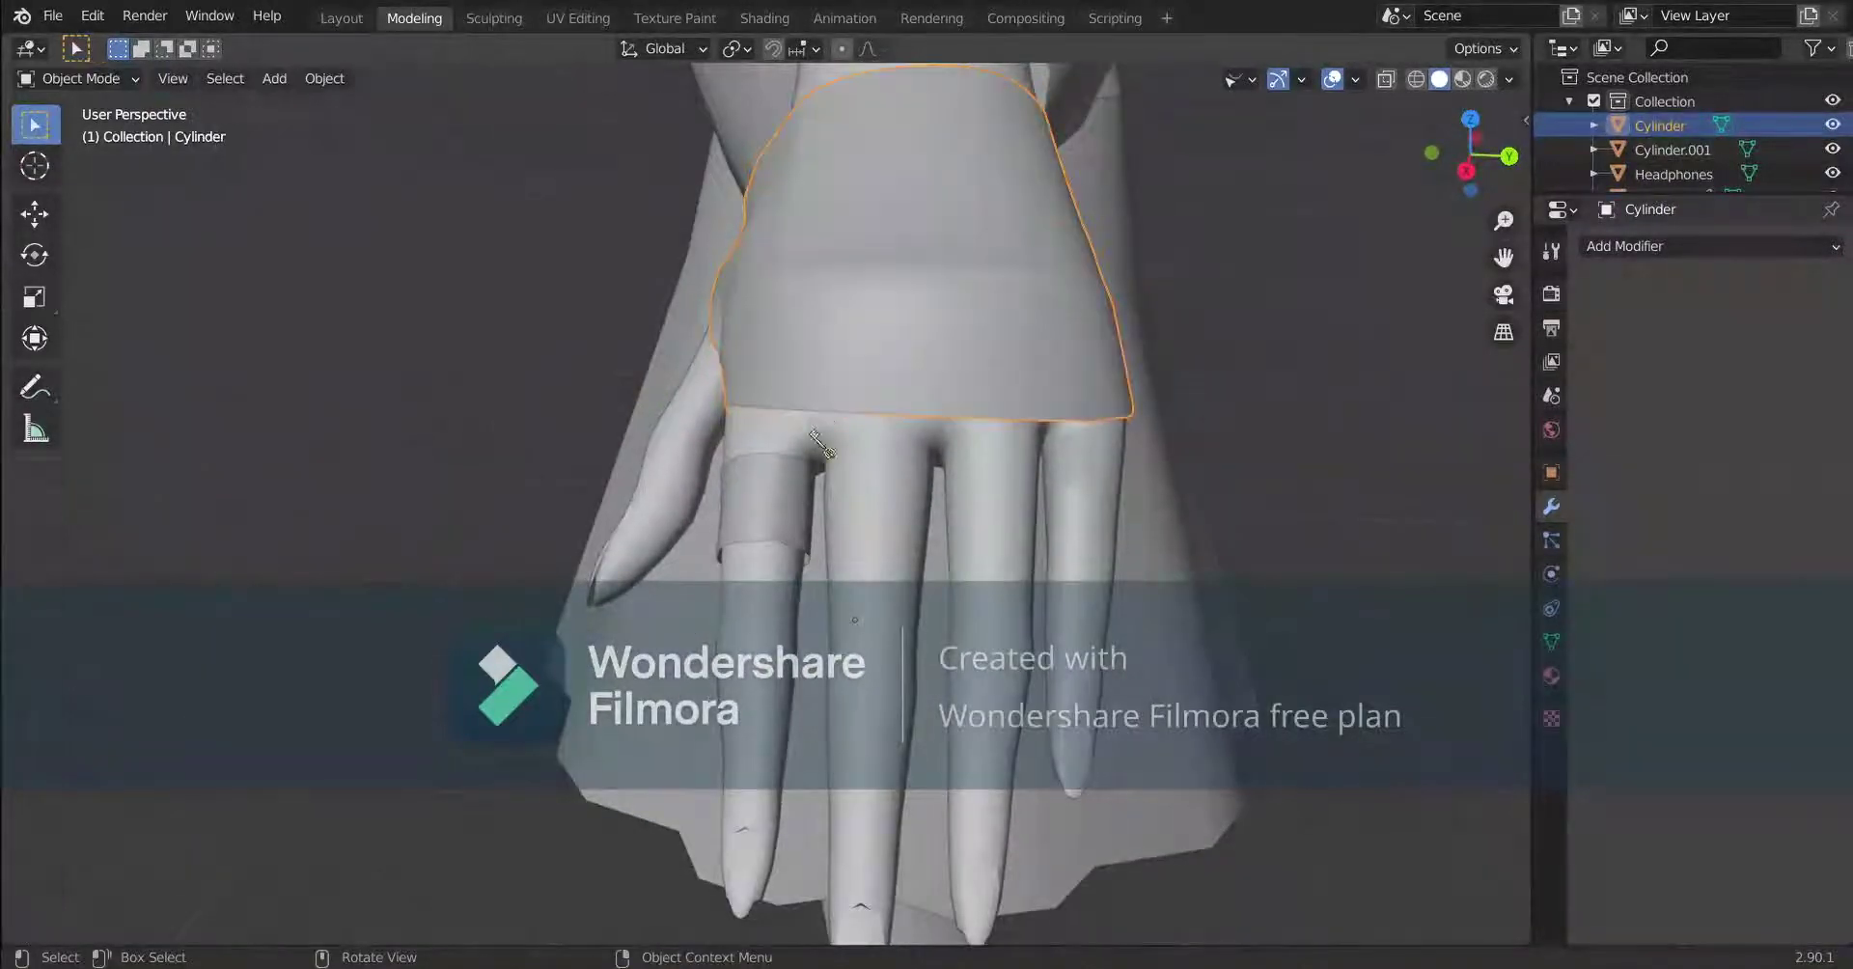
# Open the glove and ring together in Edit Mode and try subdividing the selected glove mesh again.
pyautogui.press('Tab')
pyautogui.press('Tab')
pyautogui.keyDown('shift'); pyautogui.click(796, 500); pyautogui.keyUp('shift')
pyautogui.press('Tab')
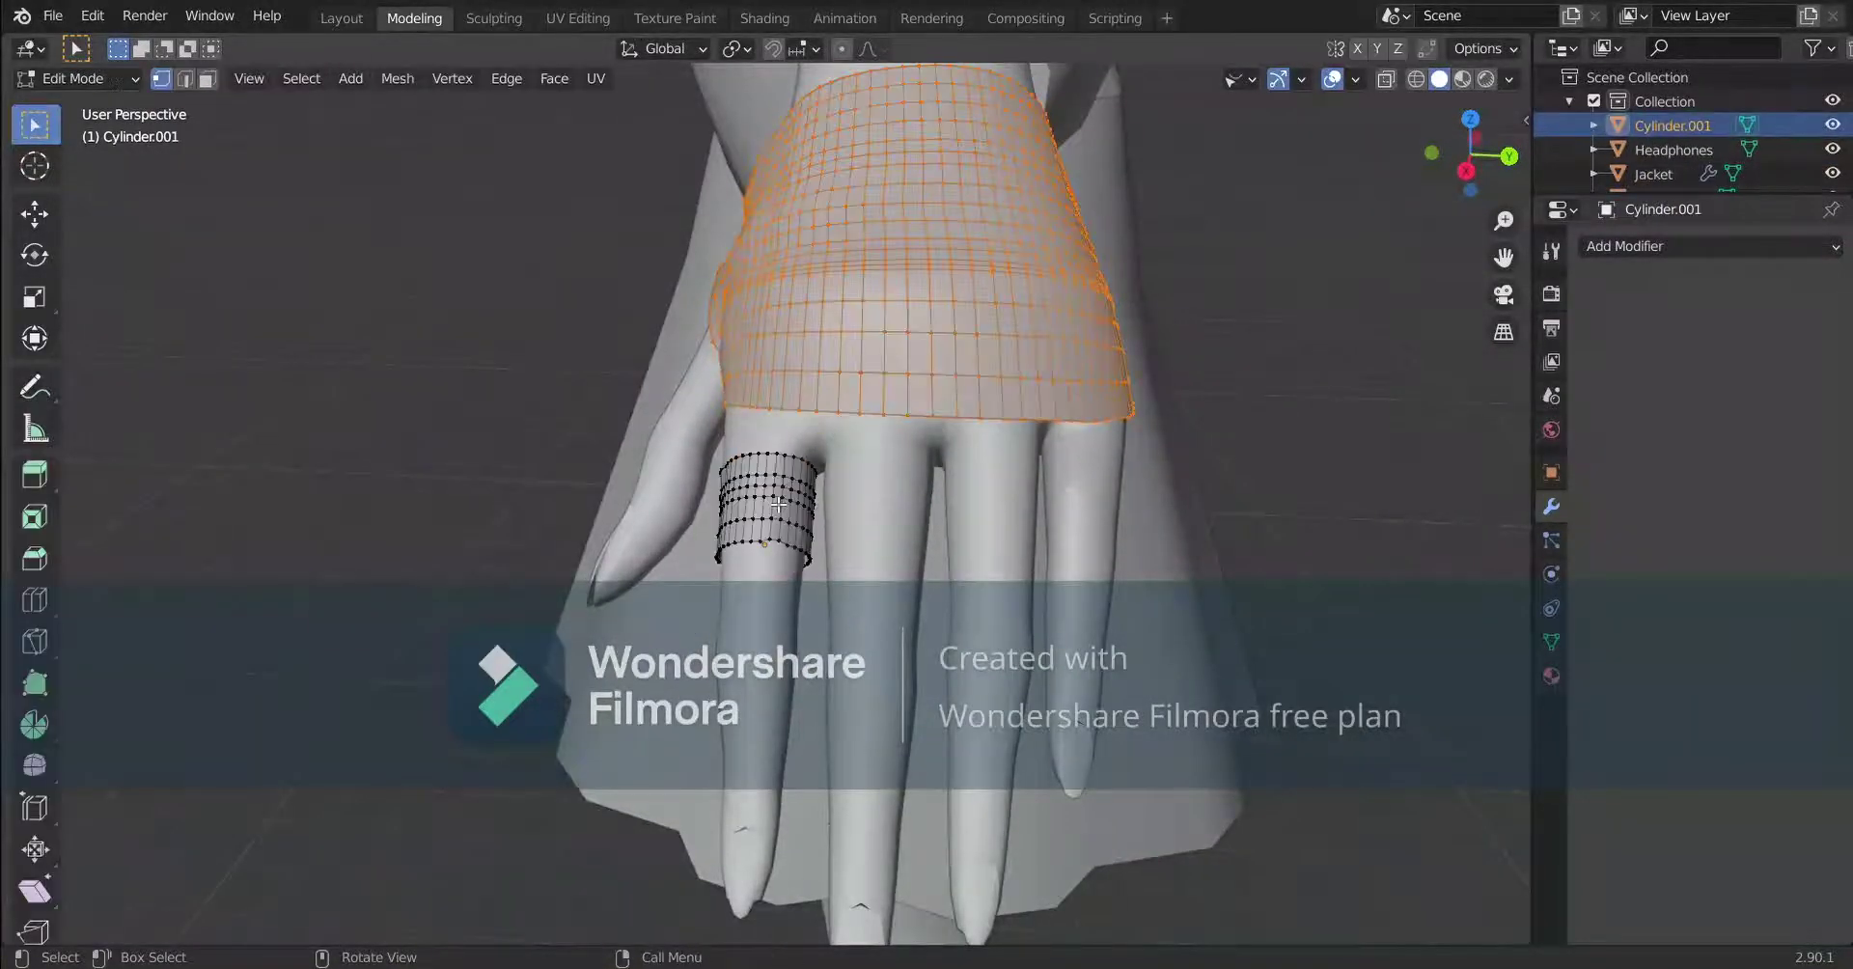
pyautogui.scroll(3, 816, 426)
pyautogui.scroll(-3, 854, 382)
pyautogui.rightClick(869, 333)
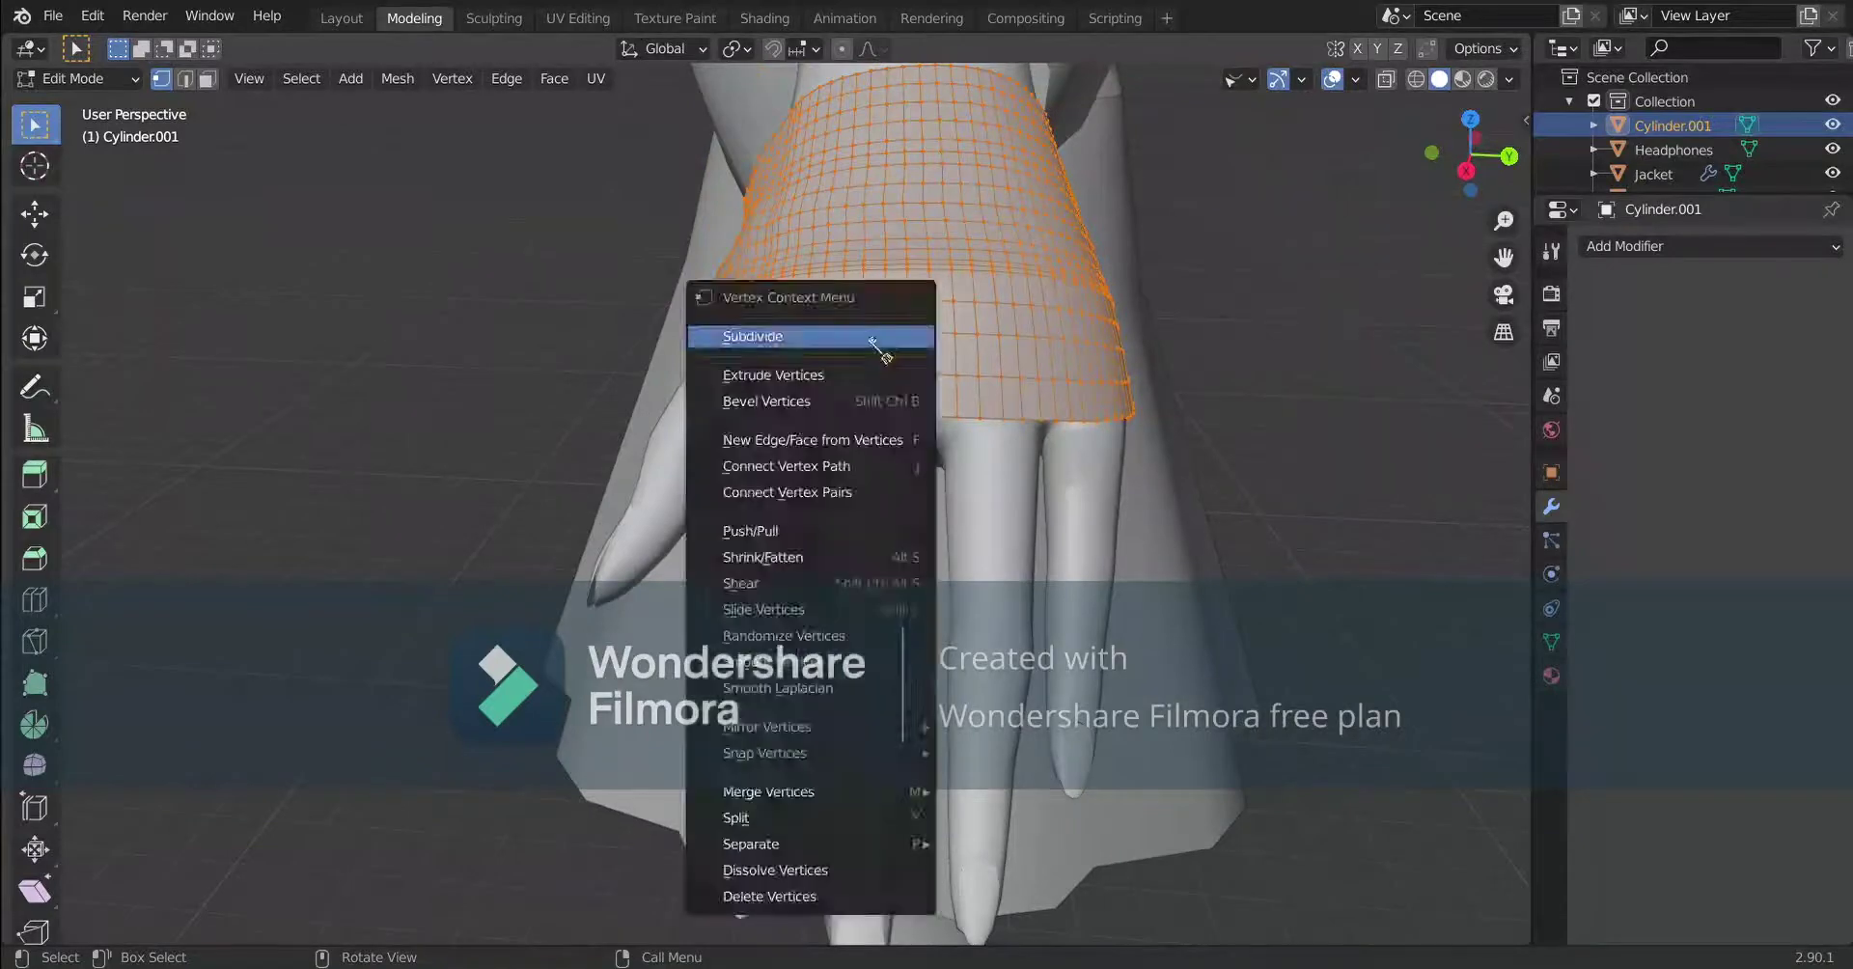
pyautogui.click(871, 336)
pyautogui.scroll(3, 872, 343)
pyautogui.scroll(-4, 869, 338)
pyautogui.moveTo(868, 338); pyautogui.dragTo(867, 434, button='middle')
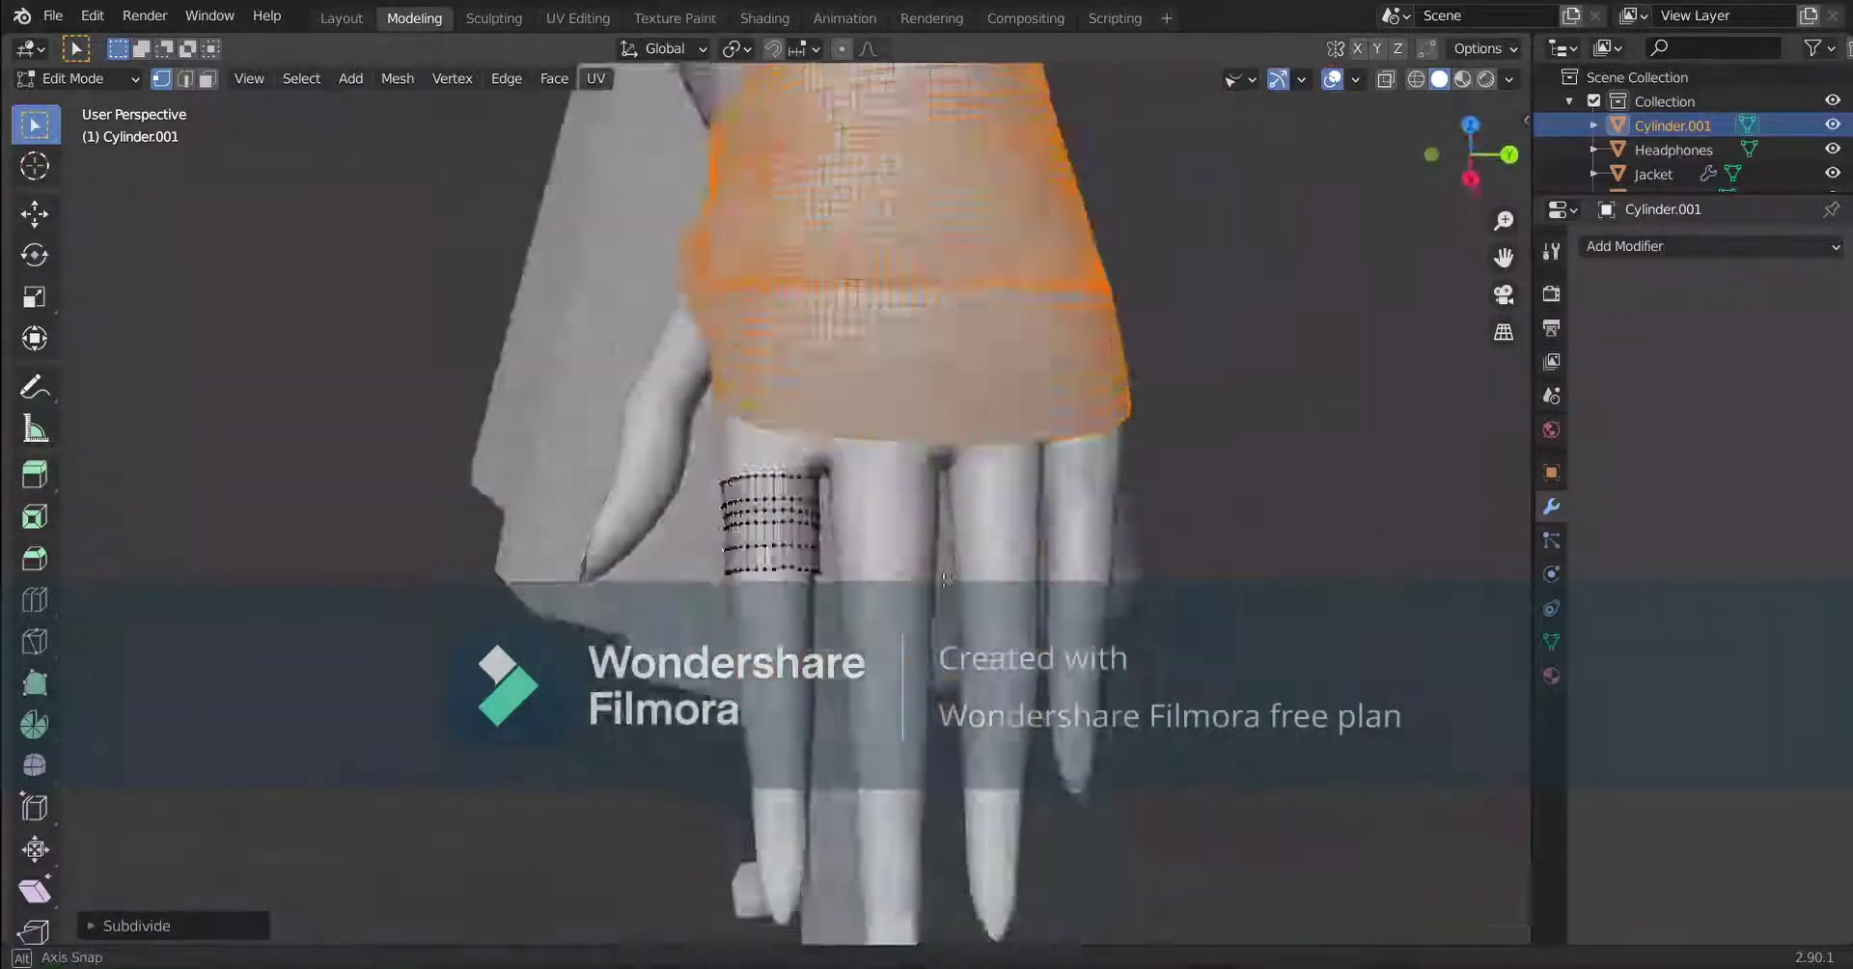
pyautogui.scroll(4, 867, 441)
pyautogui.click(816, 447)
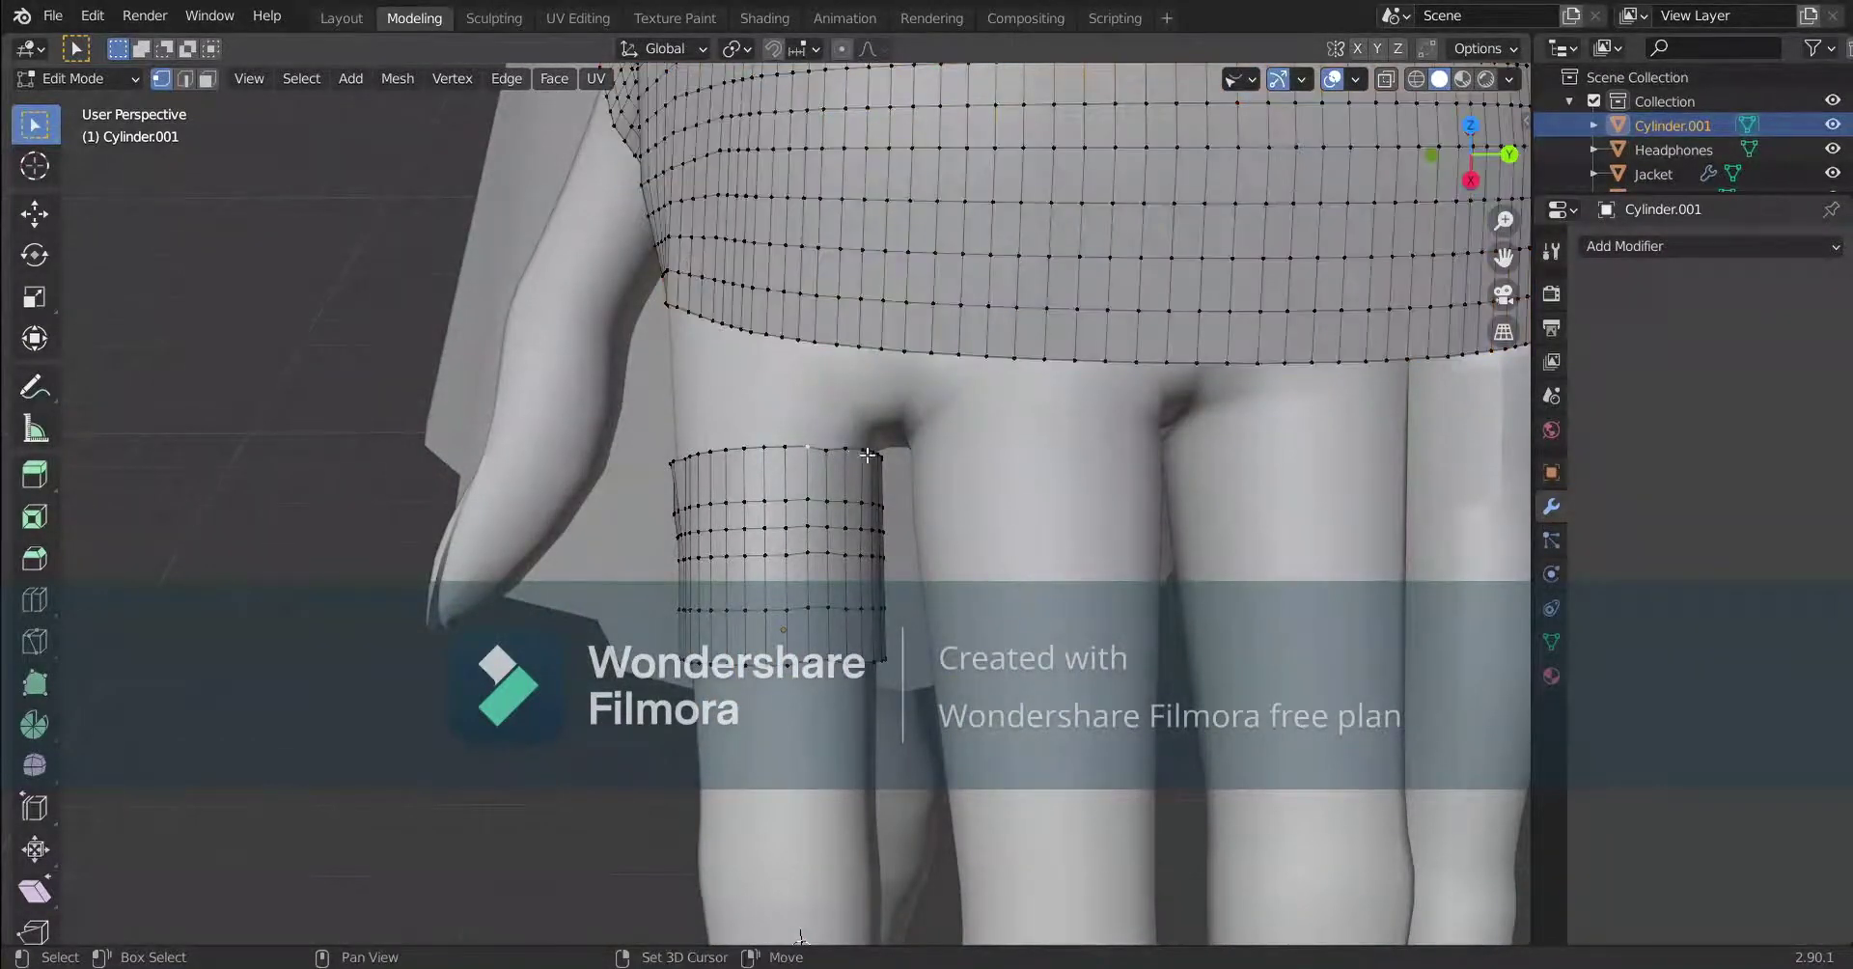
pyautogui.scroll(-1, 849, 423)
pyautogui.moveTo(848, 423); pyautogui.dragTo(844, 375, button='middle')
# Undo the second subdivision of the glove mesh.
pyautogui.hotkey('ctrl', 'z')
pyautogui.hotkey('ctrl', 'z')
pyautogui.hotkey('ctrl', 'z')
pyautogui.hotkey('ctrl', 'z')
pyautogui.hotkey('ctrl', 'z')
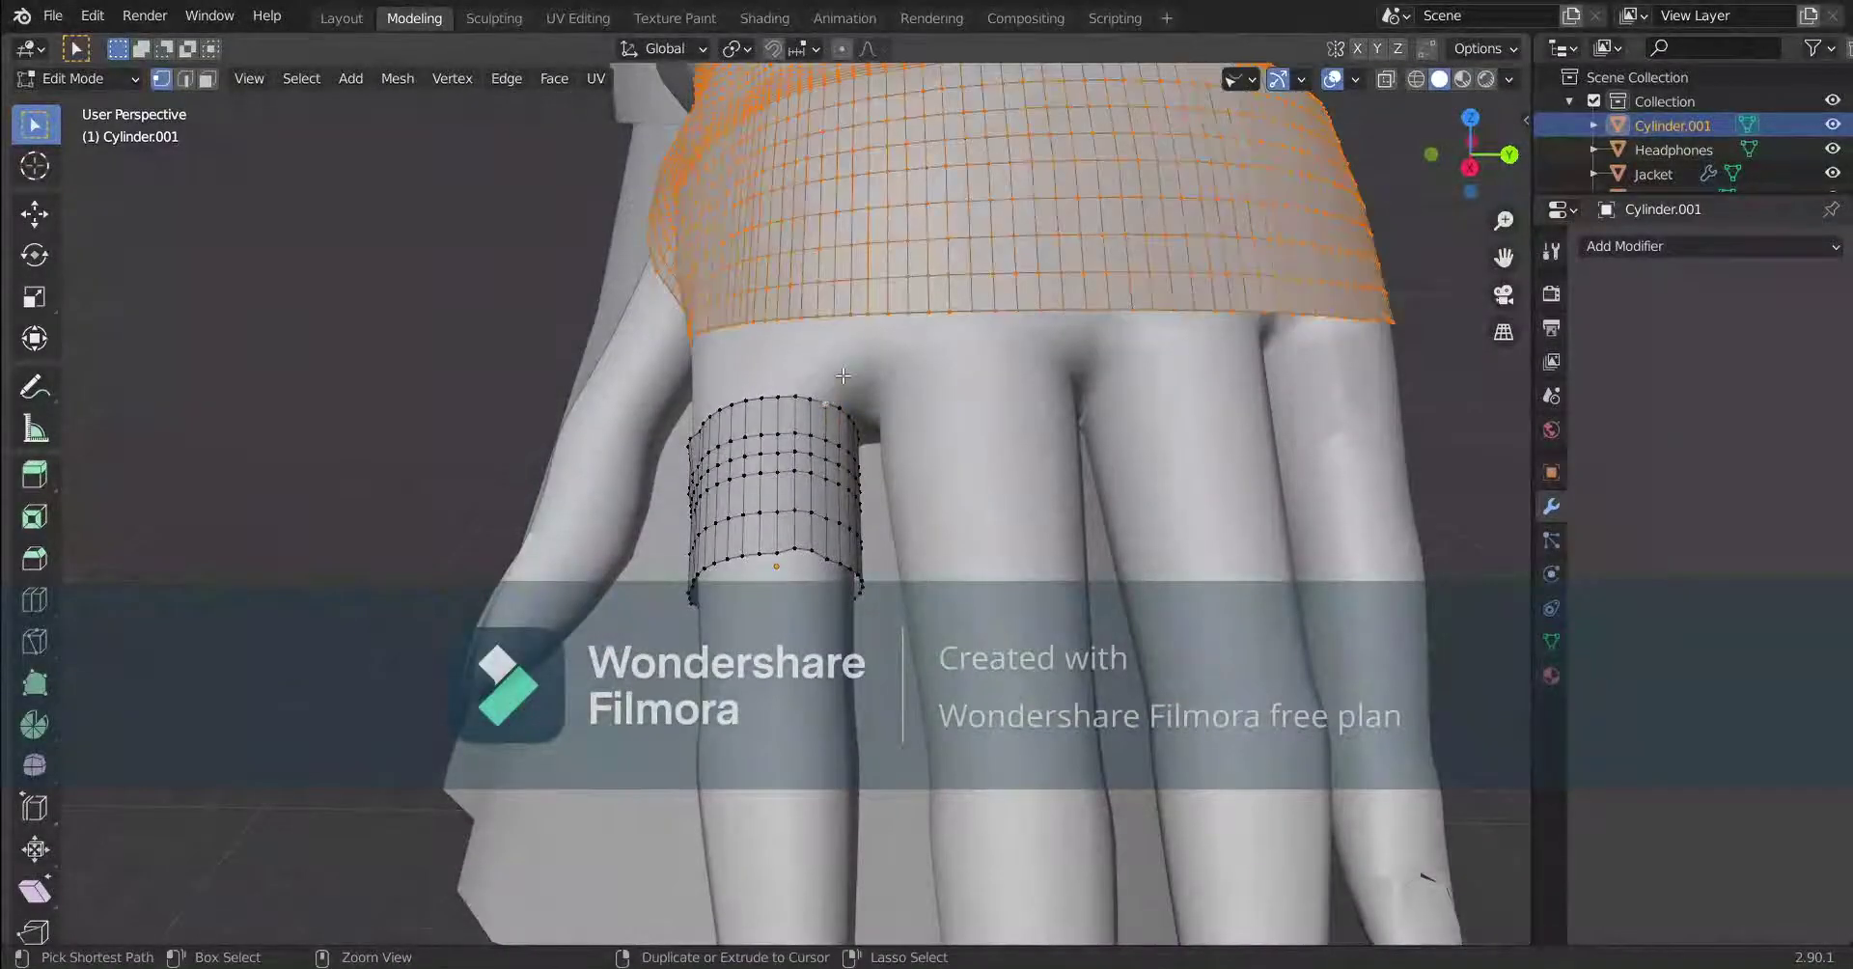
# Duplicate the index-finger ring in Object Mode and place the copy over the base of the middle finger.
pyautogui.click(889, 472)
pyautogui.scroll(-2, 889, 472)
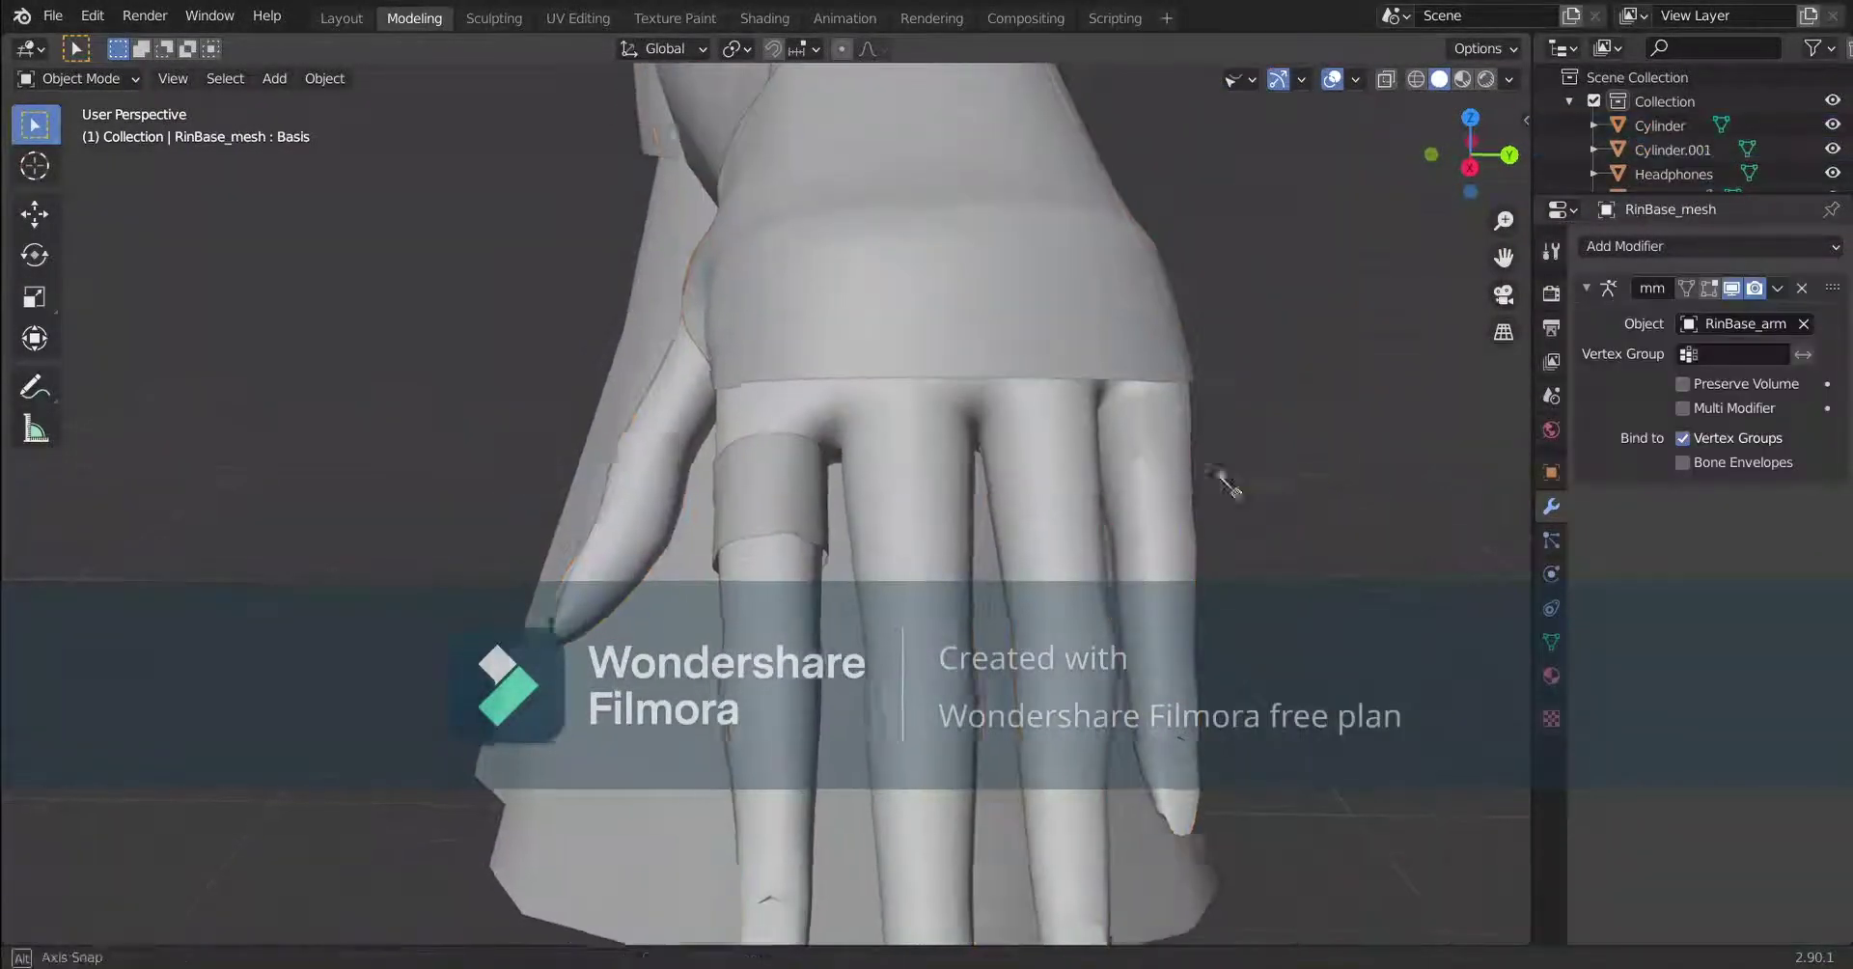
pyautogui.moveTo(1220, 476); pyautogui.dragTo(784, 495, button='middle')
pyautogui.click(782, 497)
pyautogui.hotkey('shift', 'd')
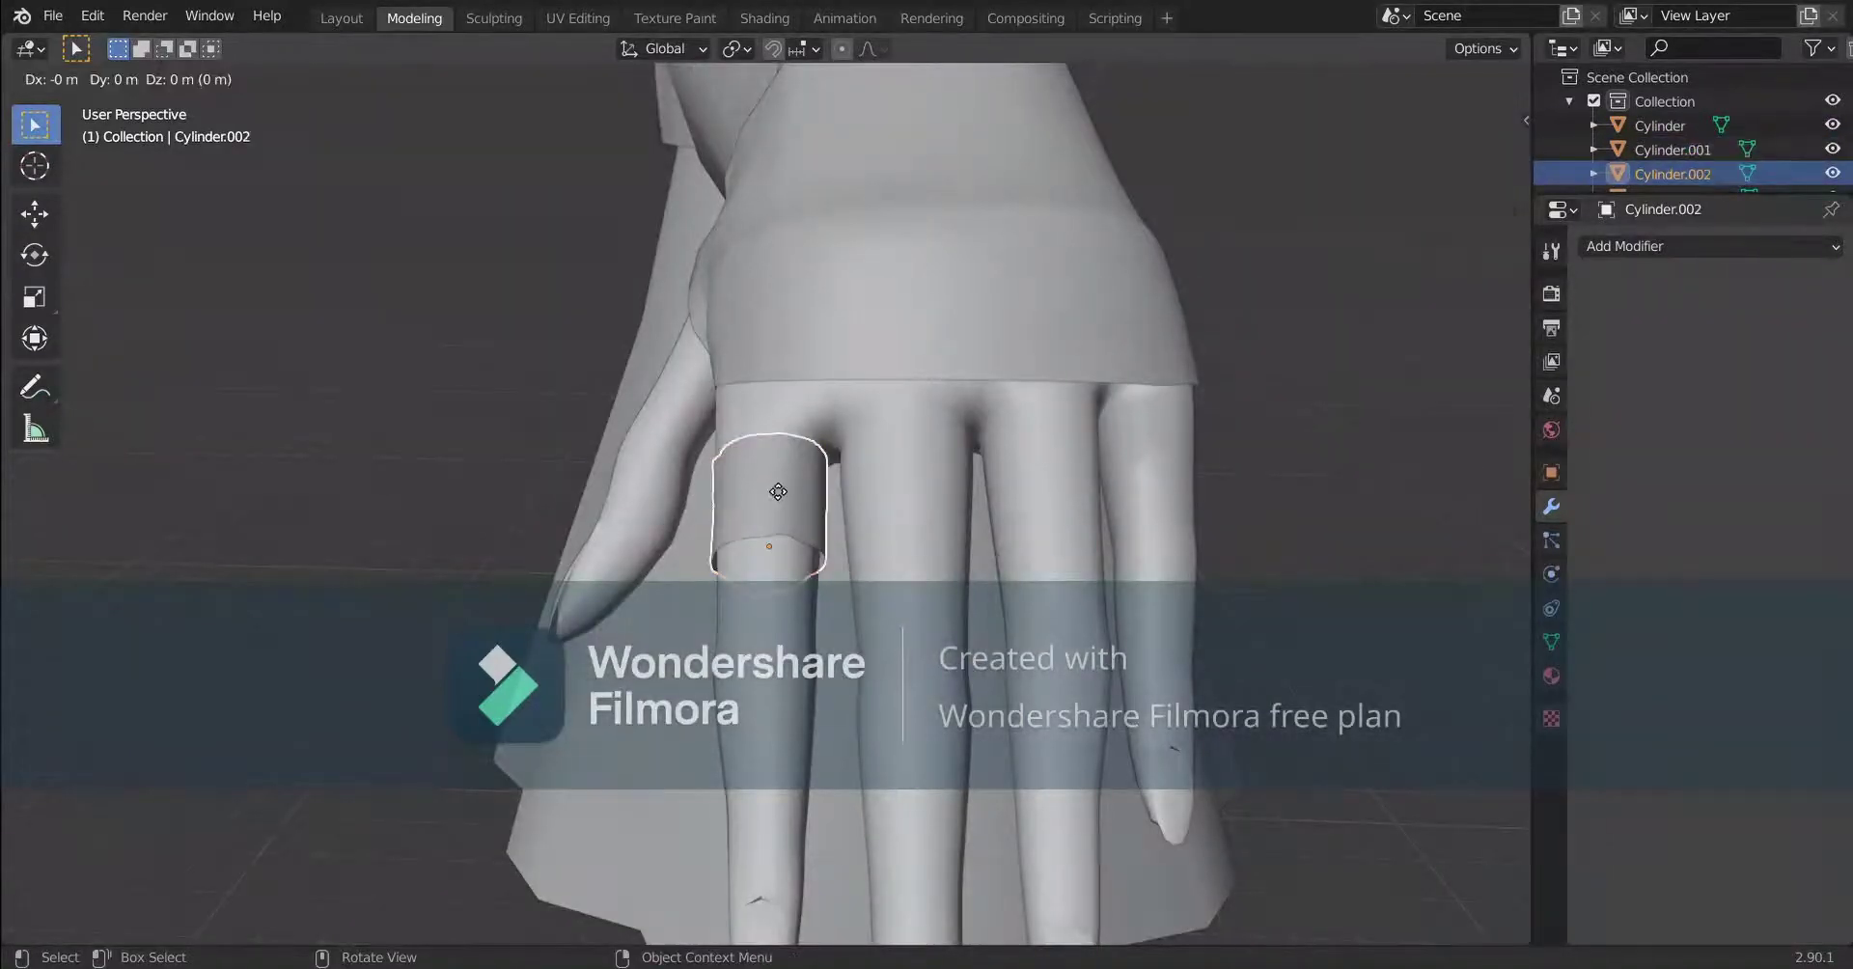
pyautogui.click(917, 526)
# Adjust the height of the duplicated ring on the middle finger along Z.
pyautogui.moveTo(918, 526); pyautogui.dragTo(995, 549, button='middle')
pyautogui.press('g')
pyautogui.press('z')
pyautogui.click(869, 524)
pyautogui.press('g')
pyautogui.press('z')
pyautogui.click(905, 509)
# Shift the duplicated ring along X and Z so it surrounds the base of the middle finger.
pyautogui.press('g')
pyautogui.press('x')
pyautogui.click(740, 526)
pyautogui.press('g')
pyautogui.press('z')
pyautogui.click(996, 391)
pyautogui.press('Tab')
pyautogui.press('Tab')
pyautogui.press('g')
pyautogui.press('x')
pyautogui.click(965, 289)
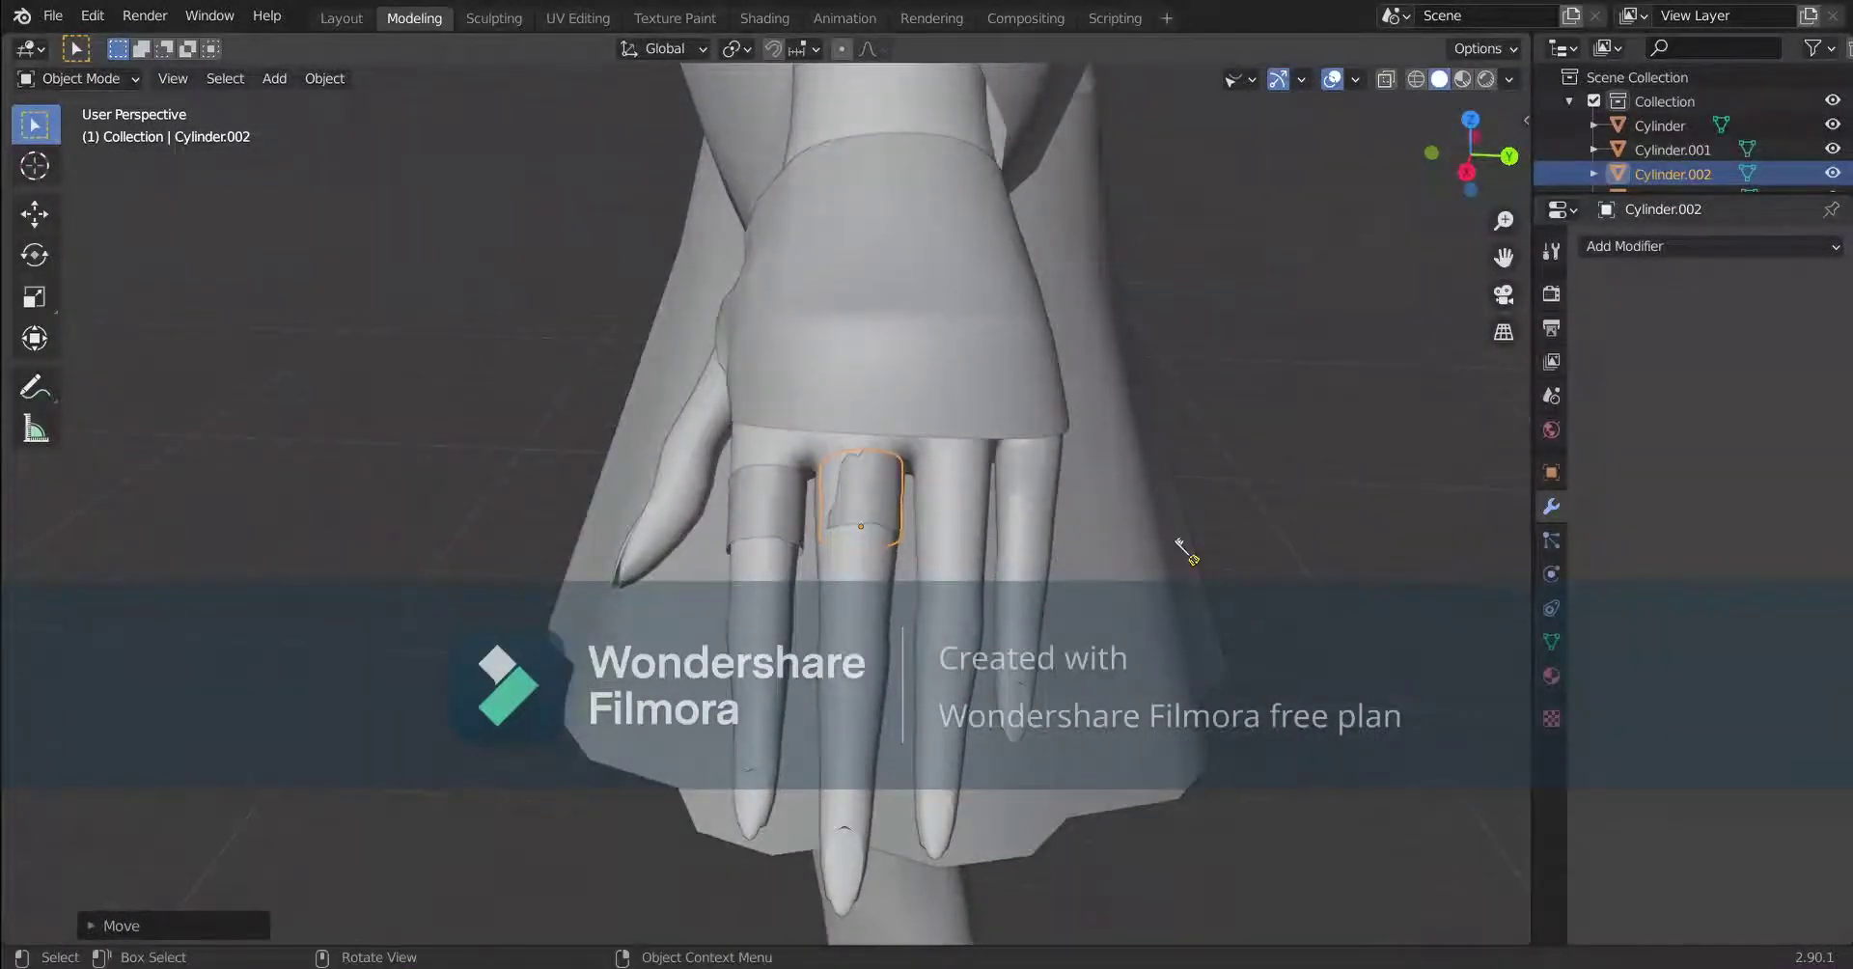
# Move the middle-finger ring about 0.044 m along X and scale it to the finger's thickness.
pyautogui.scroll(4, 1187, 555)
pyautogui.press('g')
pyautogui.press('x')
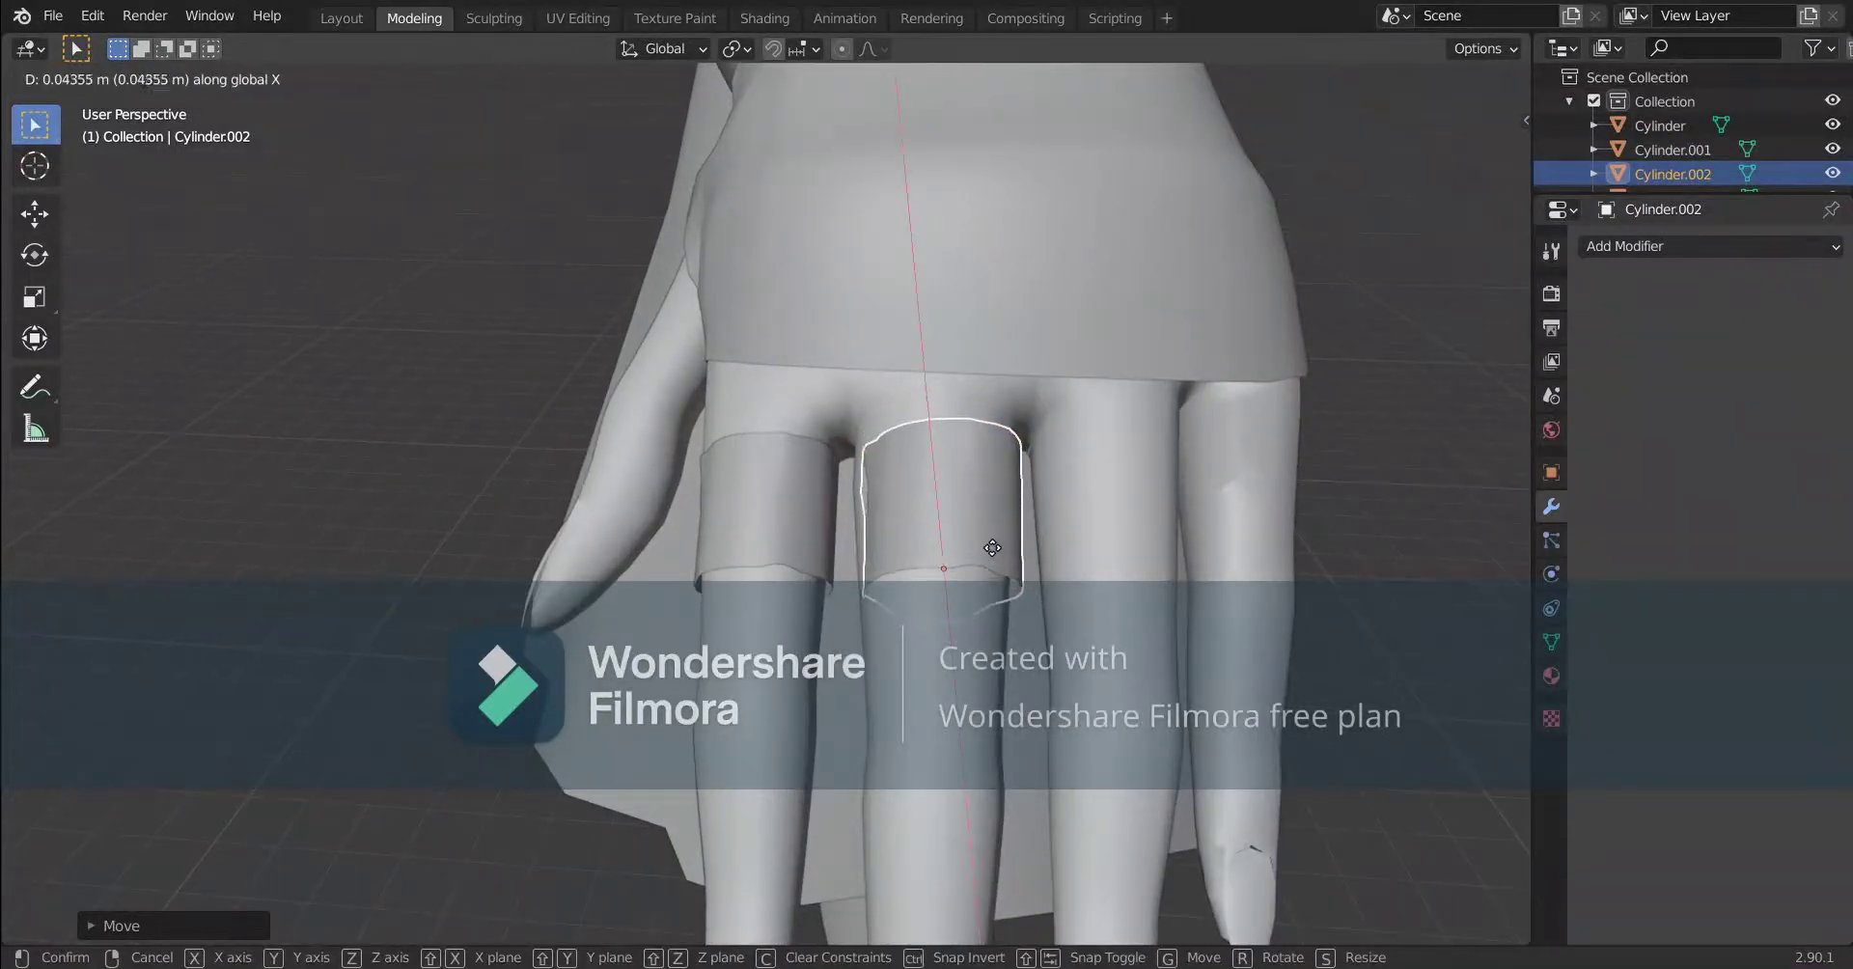
pyautogui.click(994, 547)
pyautogui.moveTo(993, 547); pyautogui.dragTo(1054, 707, button='middle')
pyautogui.press('s')
pyautogui.click(1021, 575)
pyautogui.click(1013, 455)
# Move the middle-finger ring about 0.023 m along Z and fine-tune its position around the finger.
pyautogui.press('g')
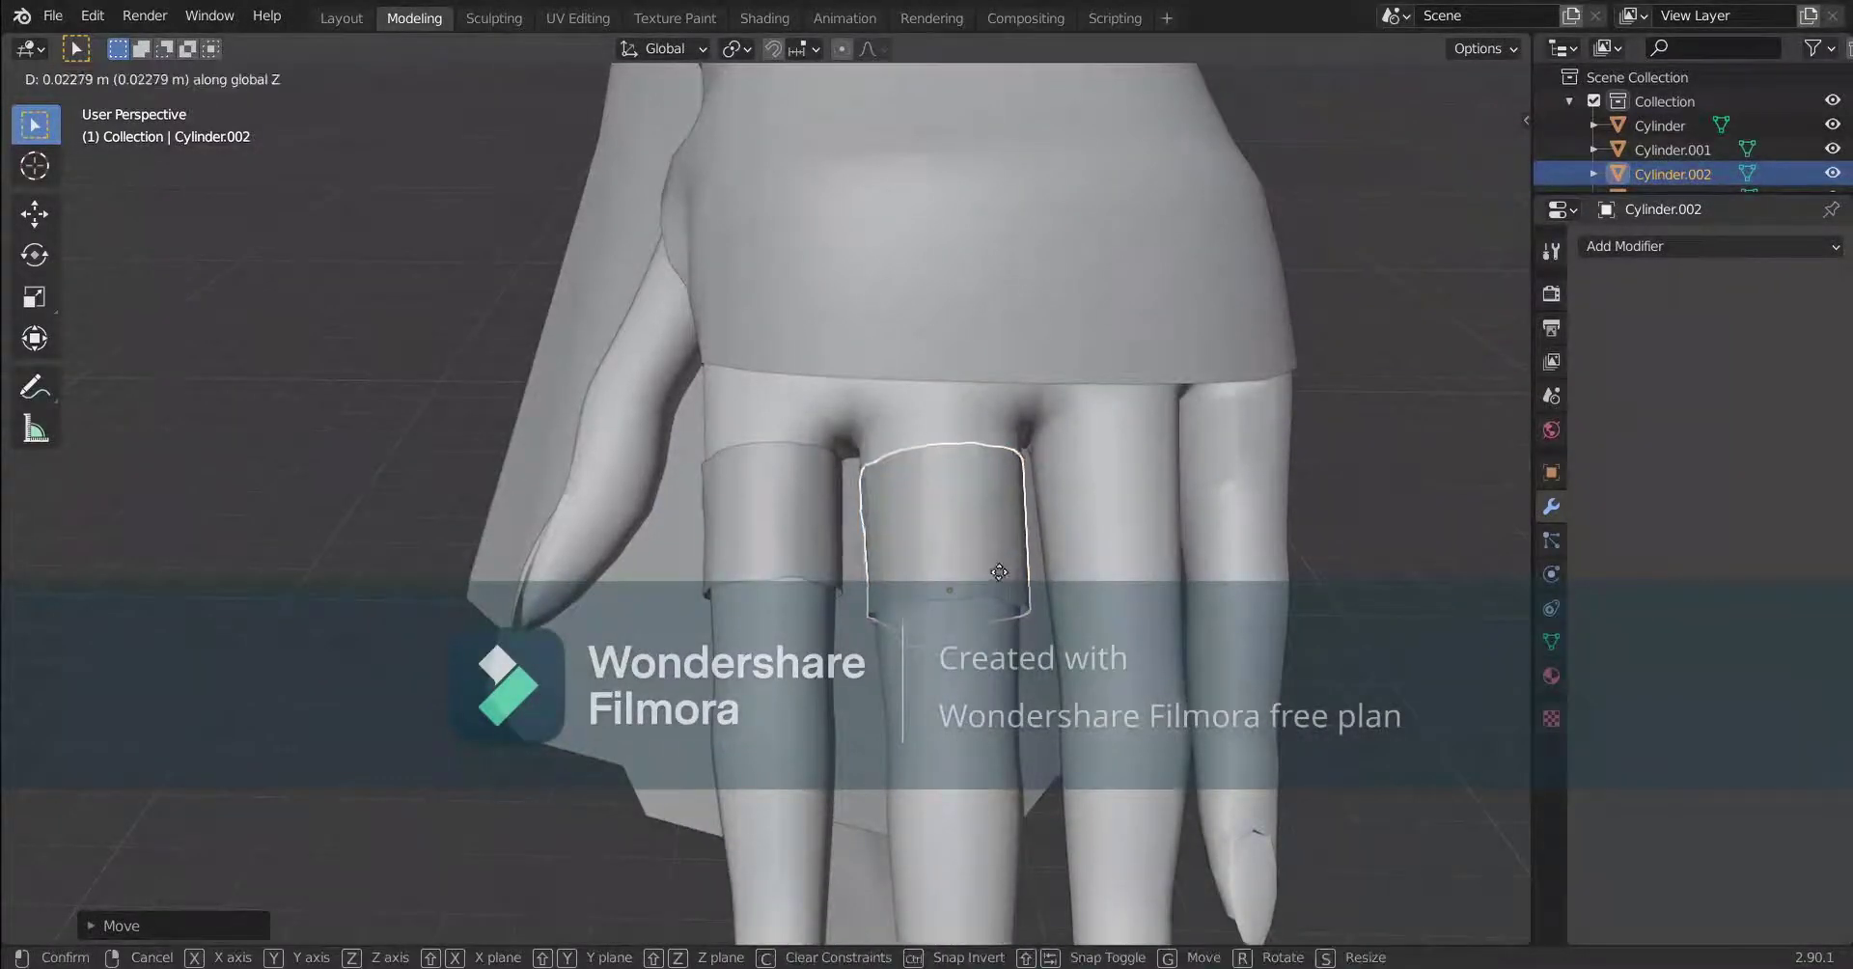
pyautogui.click(999, 572)
pyautogui.moveTo(999, 572); pyautogui.dragTo(962, 619, button='middle')
pyautogui.press('g')
pyautogui.click(921, 601)
pyautogui.press('g')
pyautogui.click(925, 572)
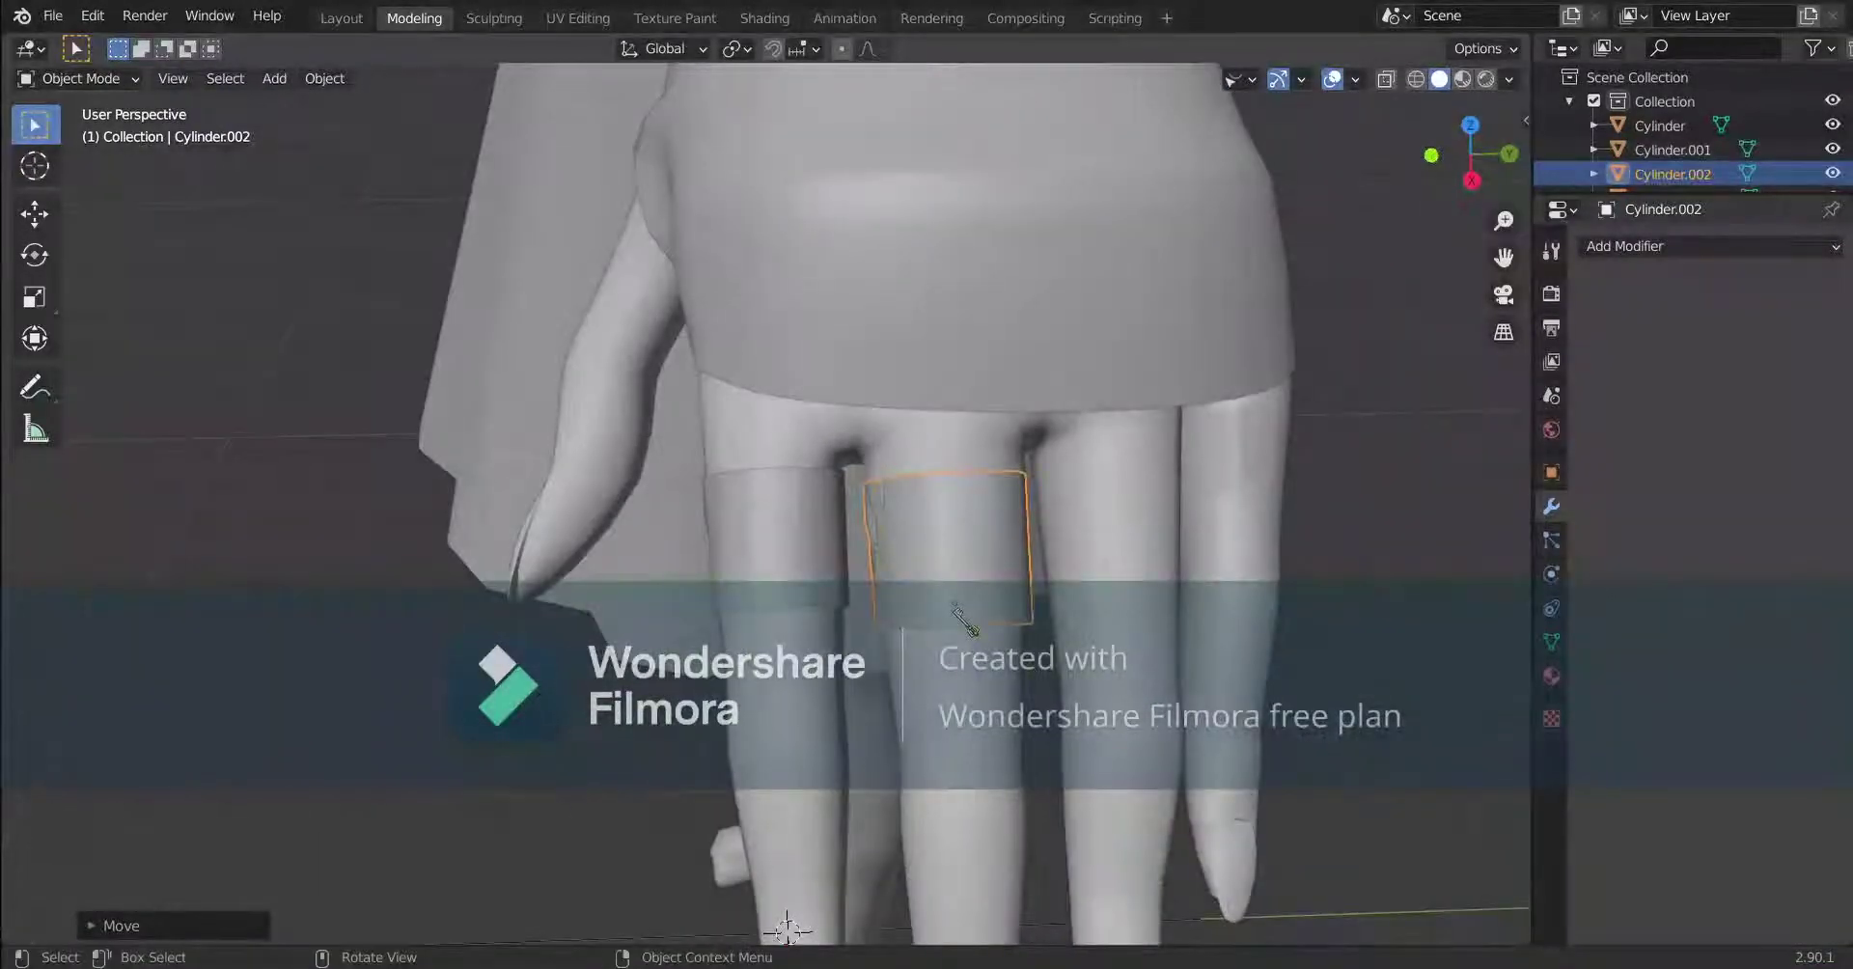
# Move the buried vertices on the middle-finger ring's index-finger side outward along Y with proportional editing on.
pyautogui.moveTo(951, 604); pyautogui.dragTo(1109, 478, button='middle')
pyautogui.scroll(-2, 1114, 469)
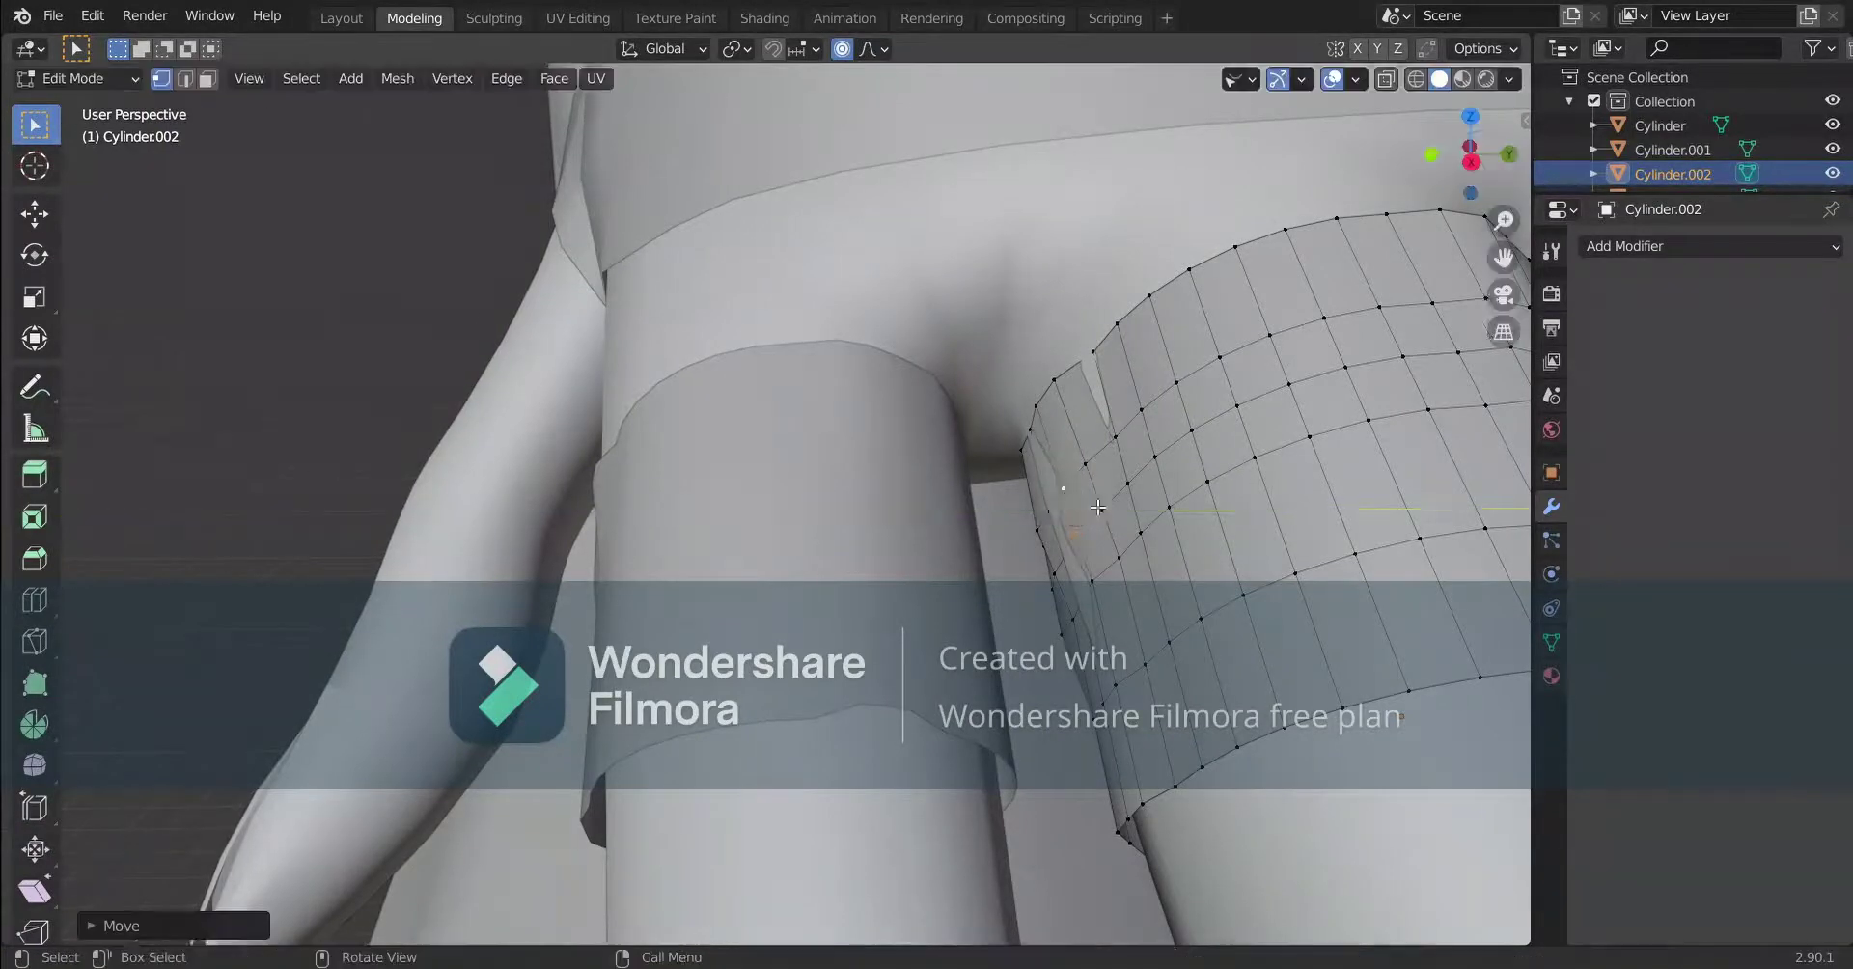
pyautogui.moveTo(1099, 506); pyautogui.dragTo(1146, 577, button='middle')
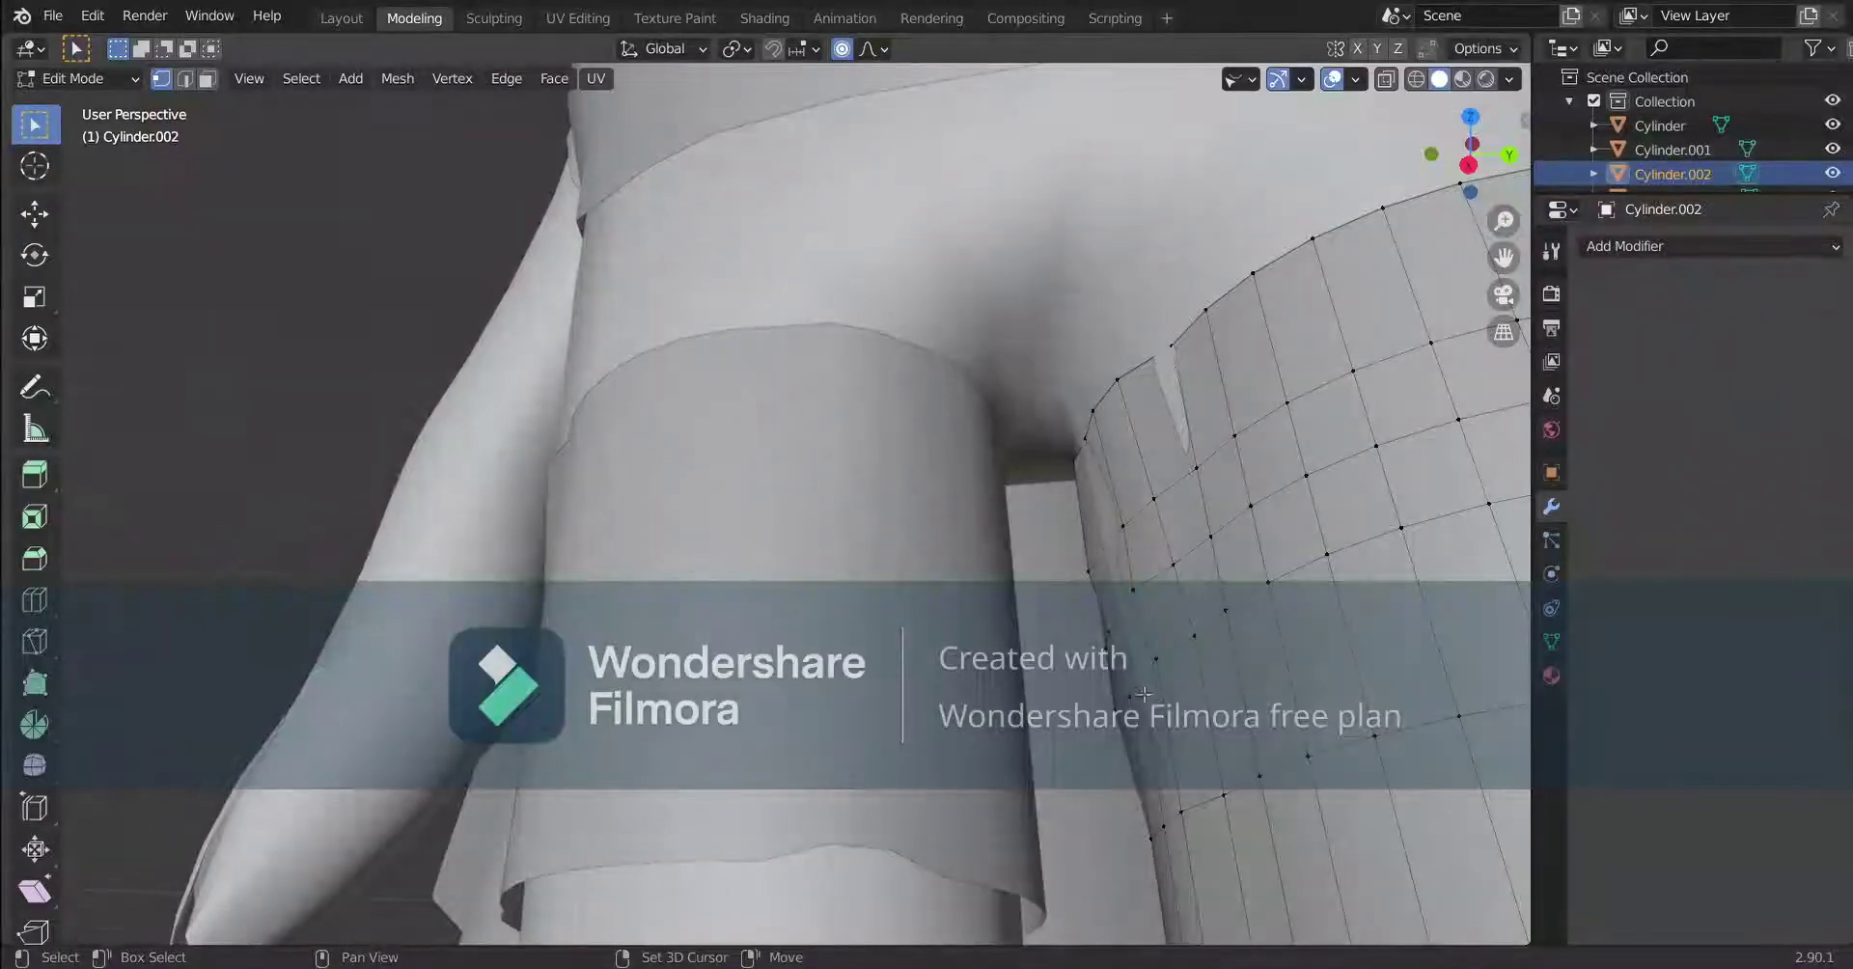
pyautogui.press('g')
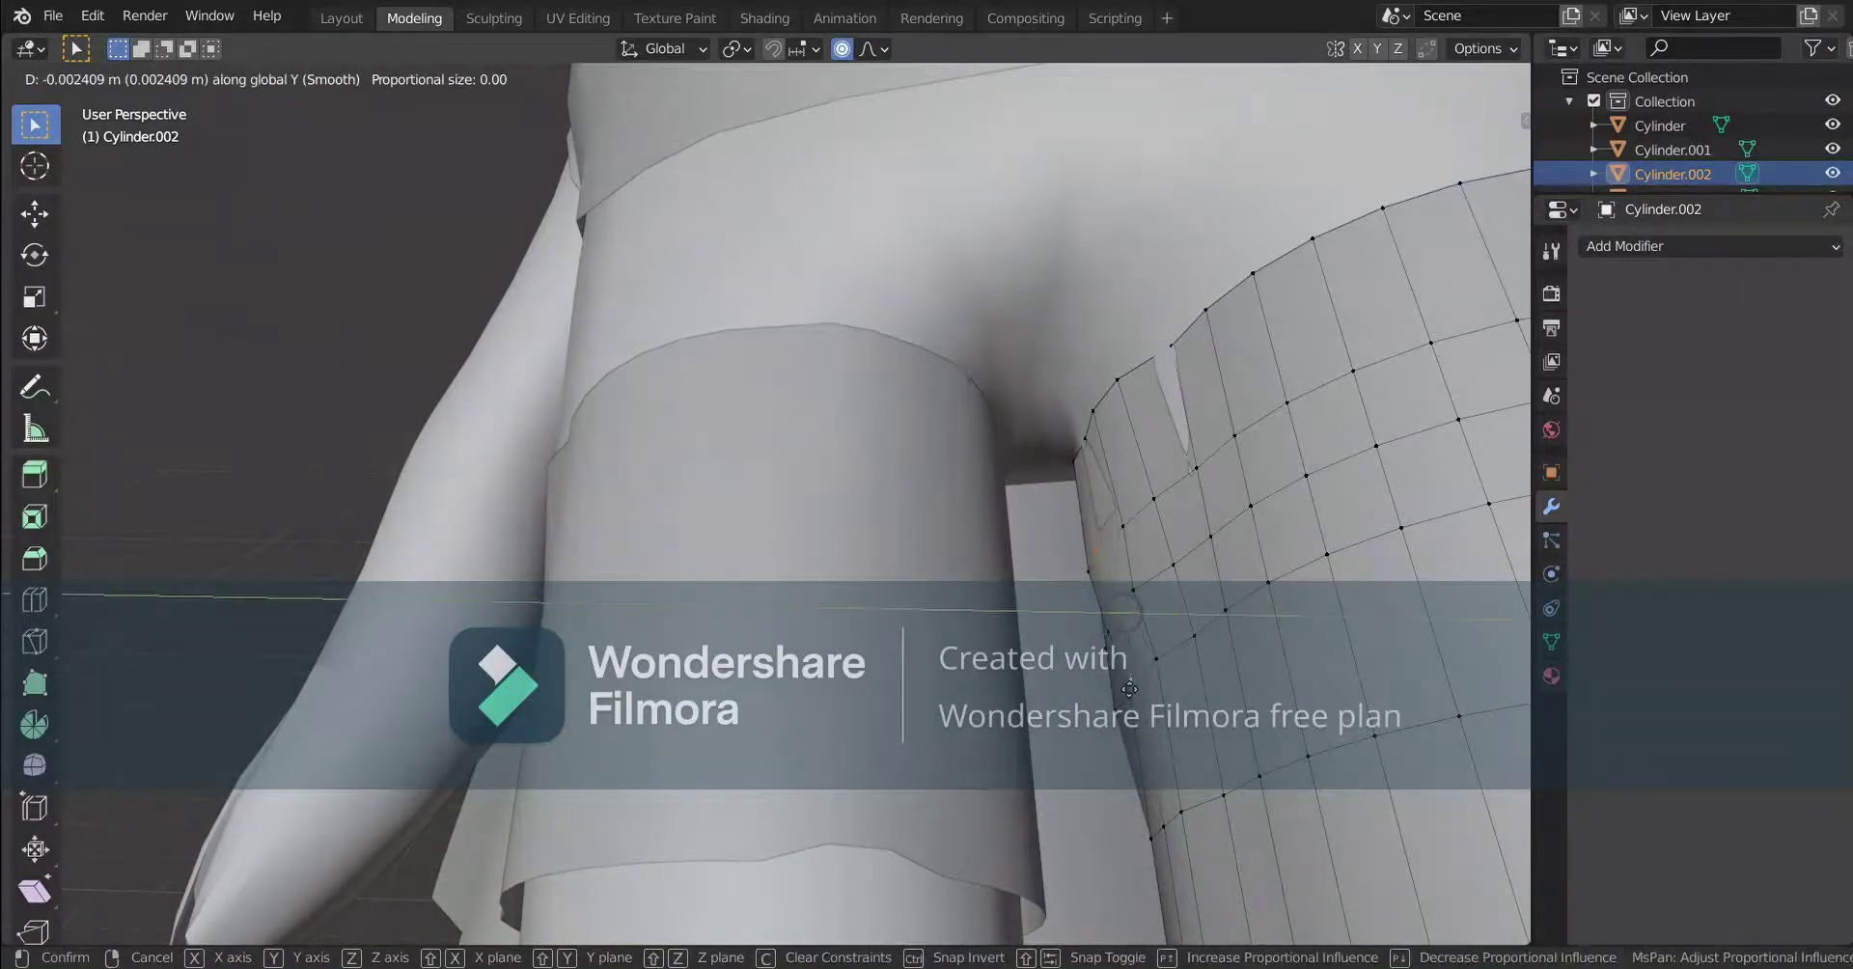
pyautogui.click(1138, 689)
# Switch the middle-finger ring to face mode and move its buried faces out of the finger.
pyautogui.moveTo(1138, 689); pyautogui.dragTo(981, 358, button='middle')
pyautogui.press('Tab')
pyautogui.press('Tab')
pyautogui.press('3')
pyautogui.press('Tab')
pyautogui.press('g')
pyautogui.click(983, 466)
# Examine the middle-finger ring's mesh for buried parts, both up close and from a distance.
pyautogui.scroll(-3, 980, 447)
pyautogui.scroll(4, 958, 395)
pyautogui.press('Tab')
pyautogui.scroll(-4, 943, 435)
pyautogui.scroll(4, 981, 358)
pyautogui.moveTo(1156, 378); pyautogui.dragTo(1139, 676, button='middle')
pyautogui.scroll(-2, 1150, 535)
pyautogui.scroll(-5, 1149, 534)
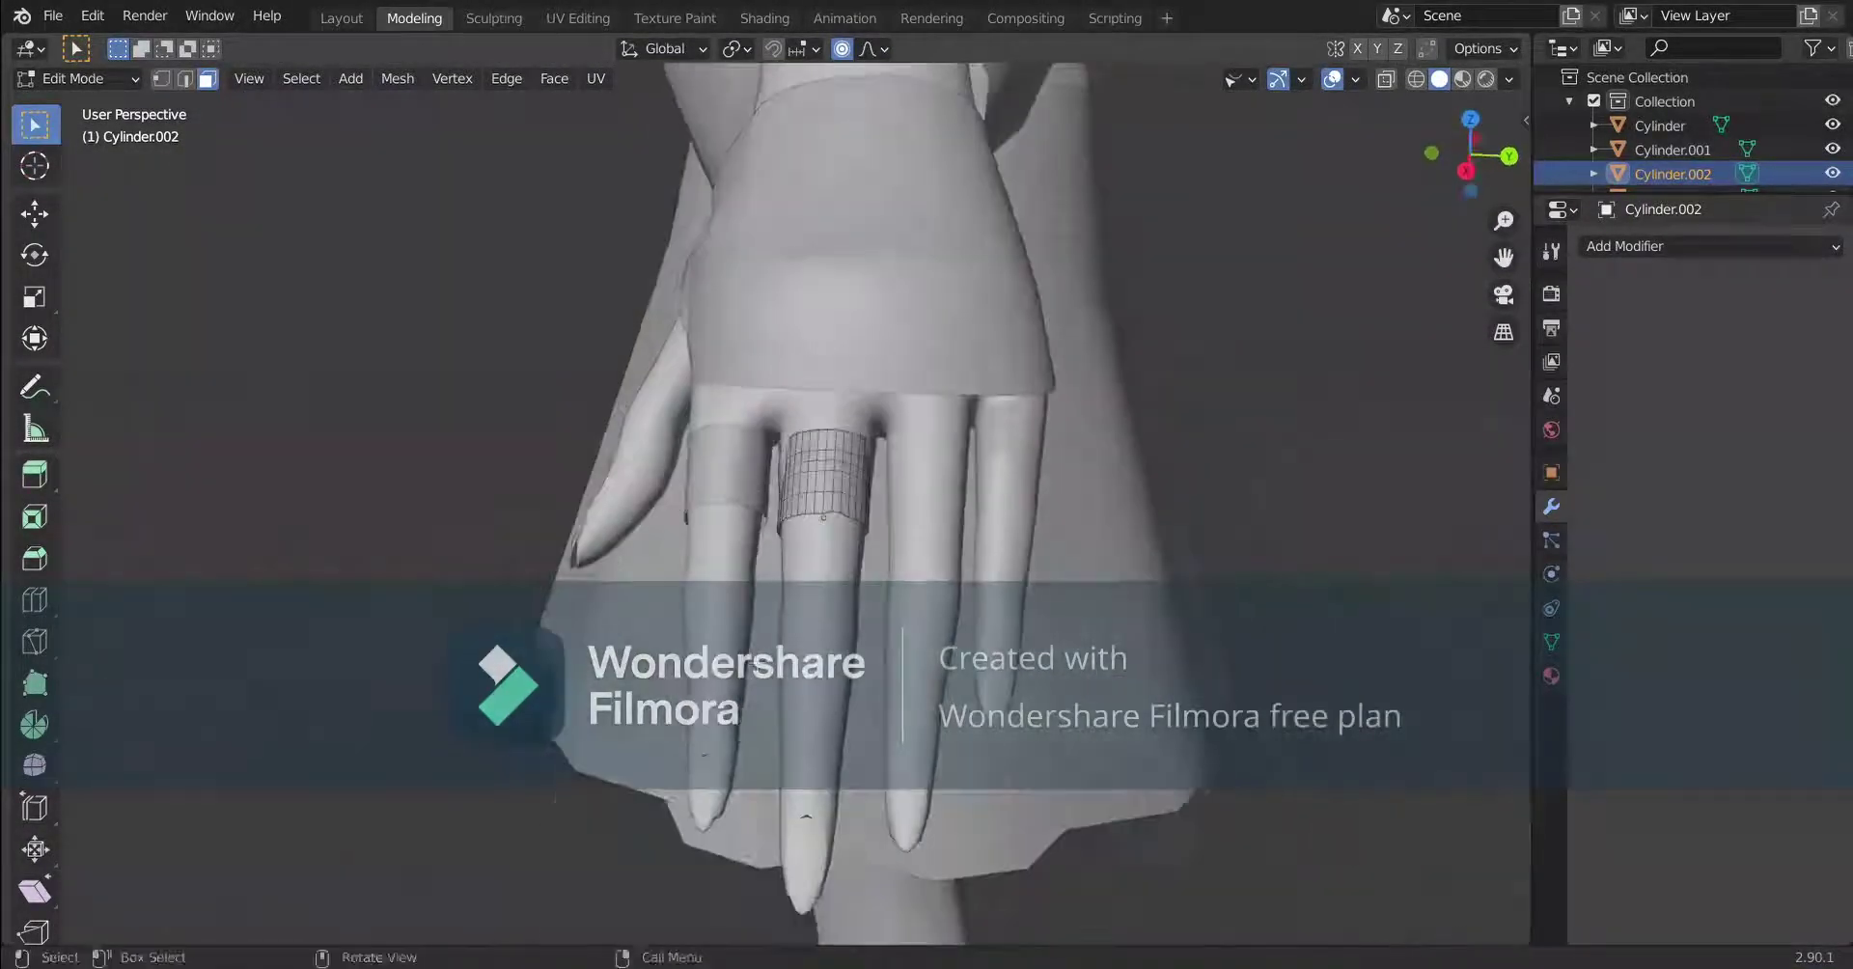
# Return to Object Mode, deselect the middle-finger ring and inspect both rings on the whole hand.
pyautogui.scroll(1, 859, 396)
pyautogui.moveTo(859, 396)
pyautogui.mouseDown(button='middle')
pyautogui.moveTo(820, 444)
pyautogui.moveTo(845, 401)
pyautogui.moveTo(844, 338)
pyautogui.moveTo(848, 370)
pyautogui.mouseUp(button='middle')
pyautogui.press('Tab')
pyautogui.scroll(-4, 844, 333)
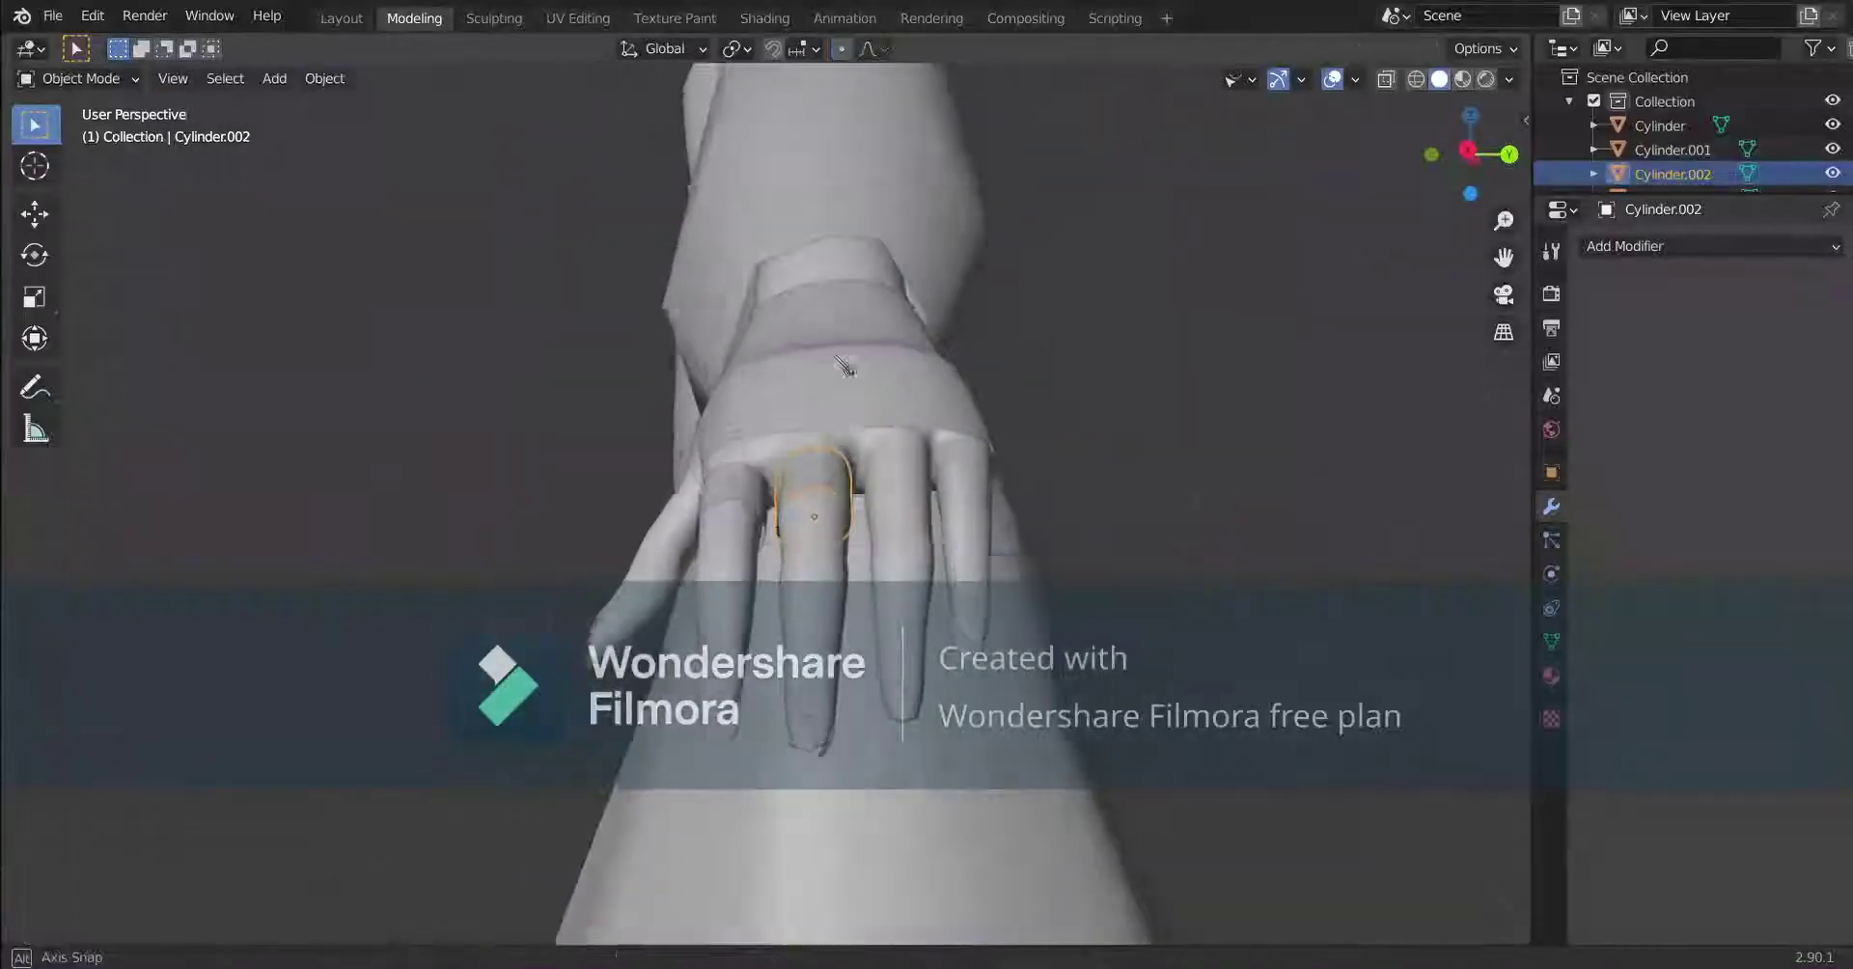
pyautogui.click(1110, 637)
pyautogui.scroll(2, 1110, 637)
pyautogui.moveTo(1110, 637); pyautogui.dragTo(1082, 431, button='middle')
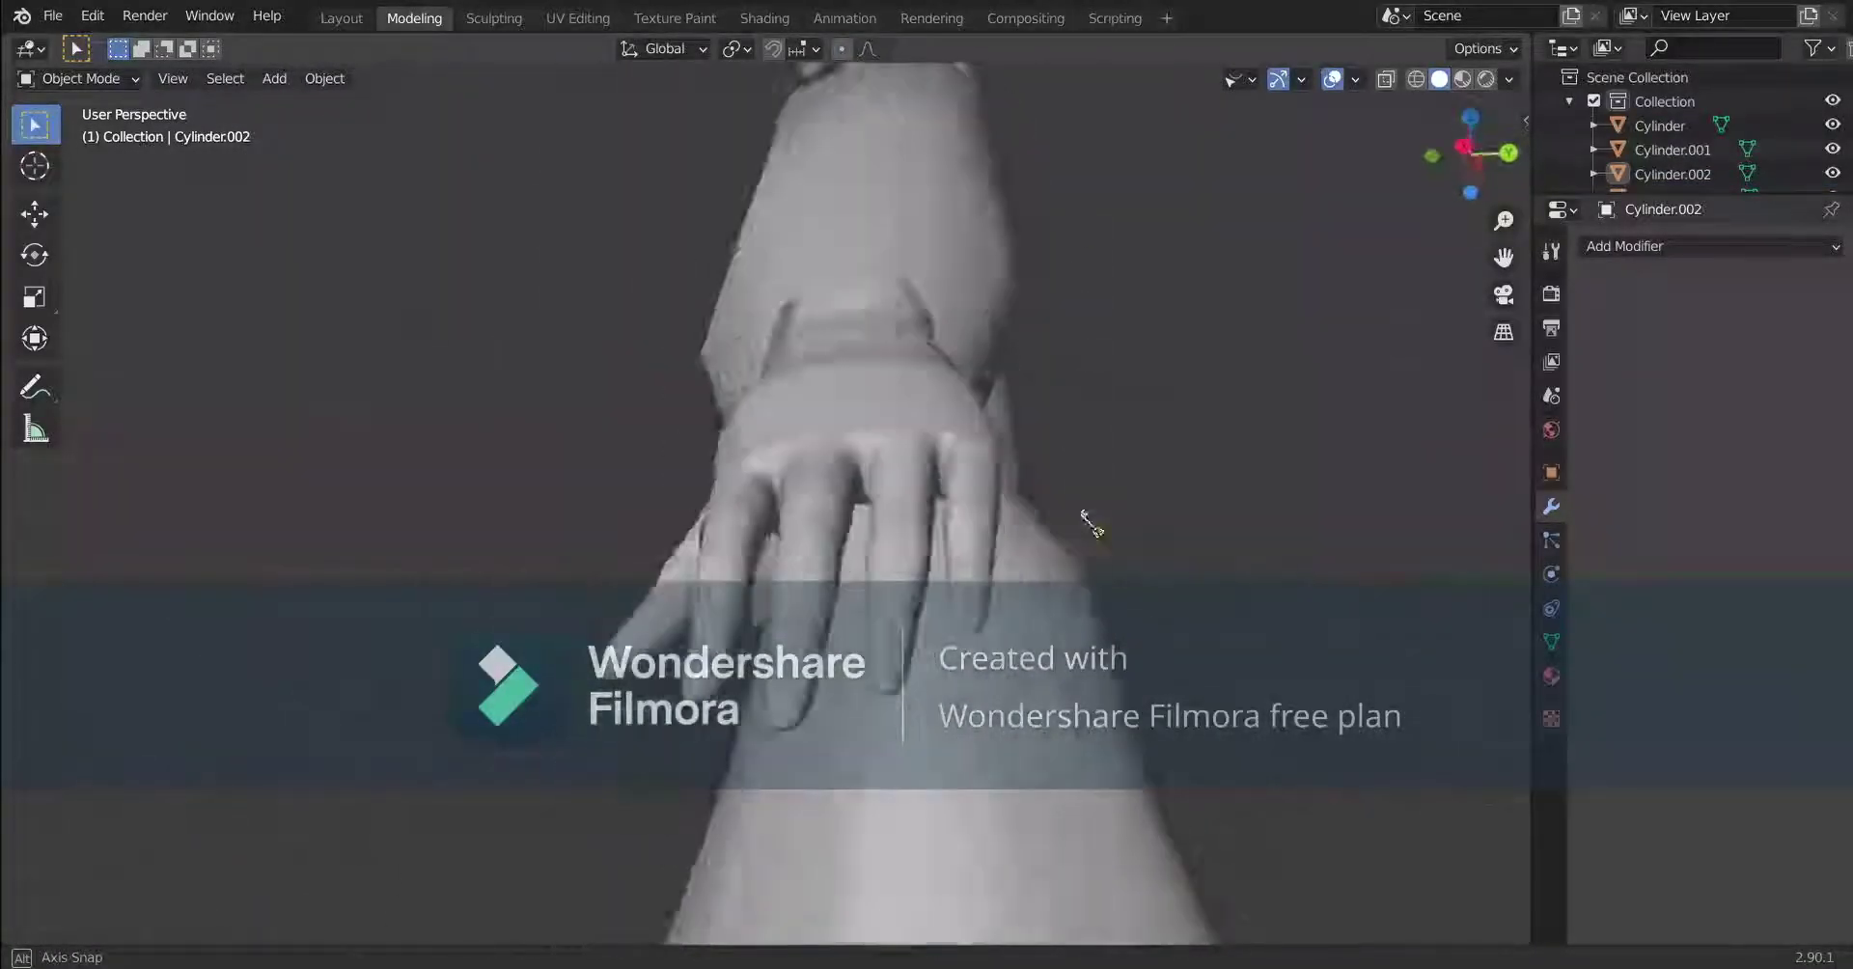
pyautogui.moveTo(1091, 524); pyautogui.dragTo(1071, 463, button='middle')
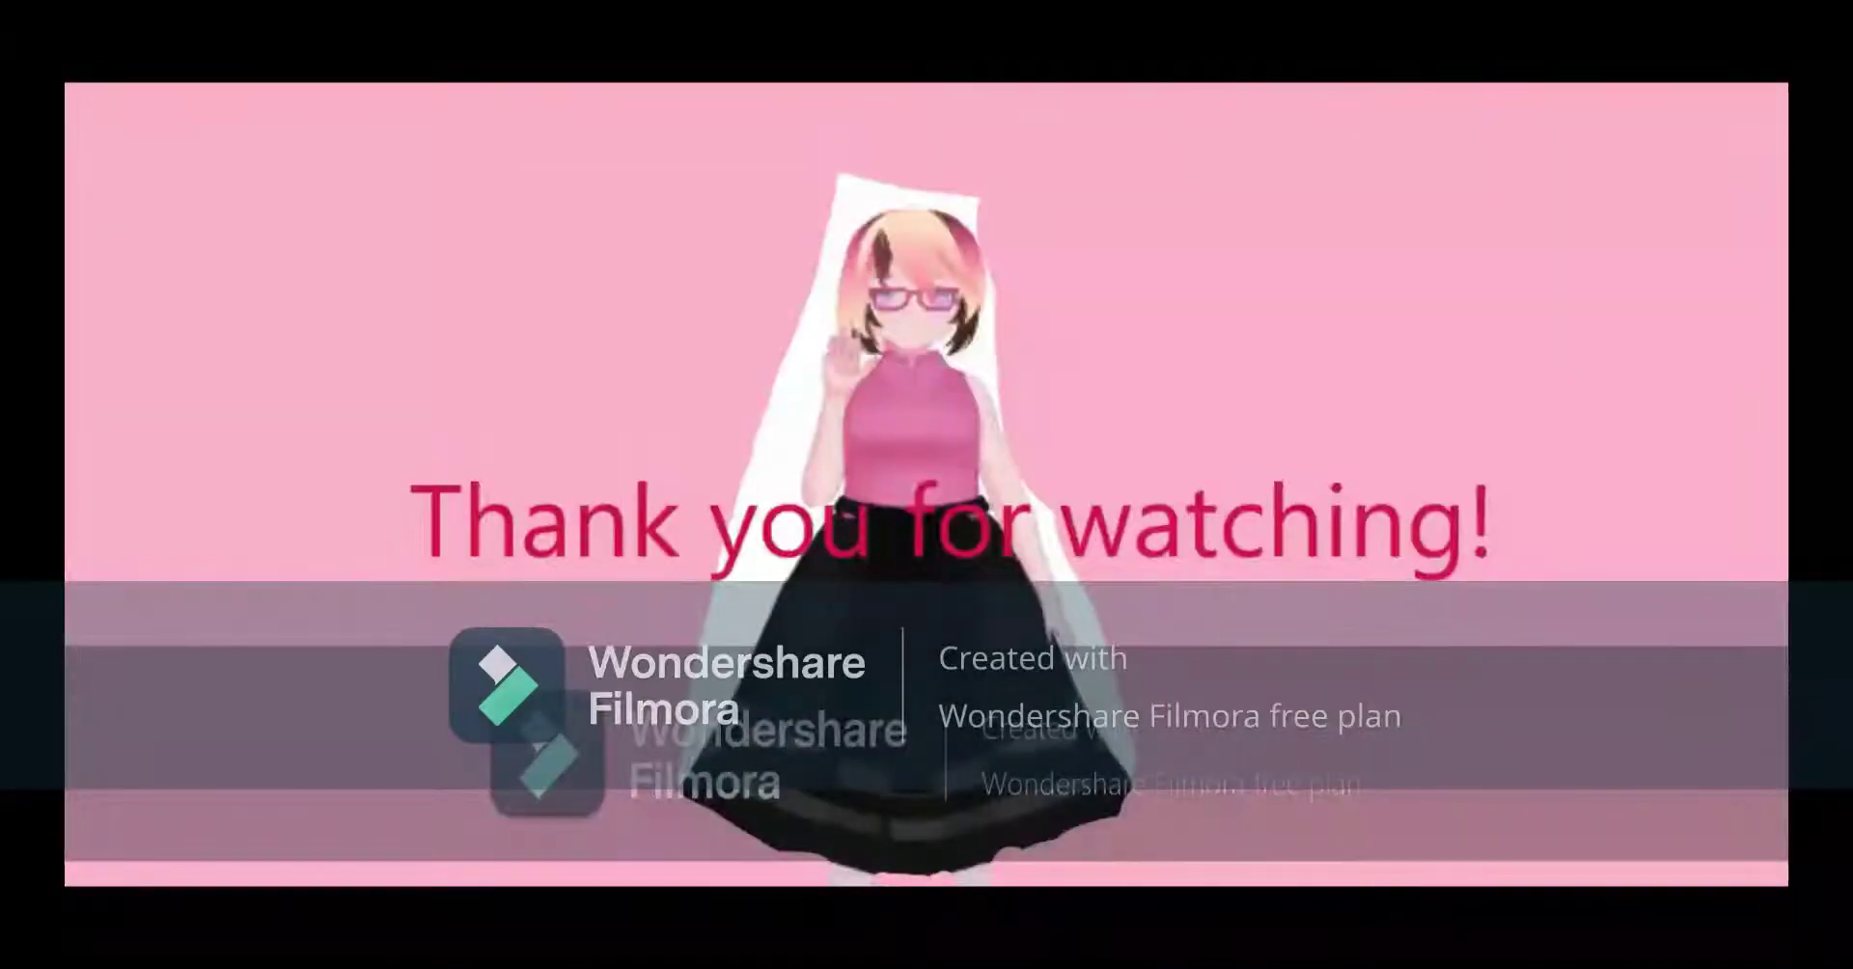